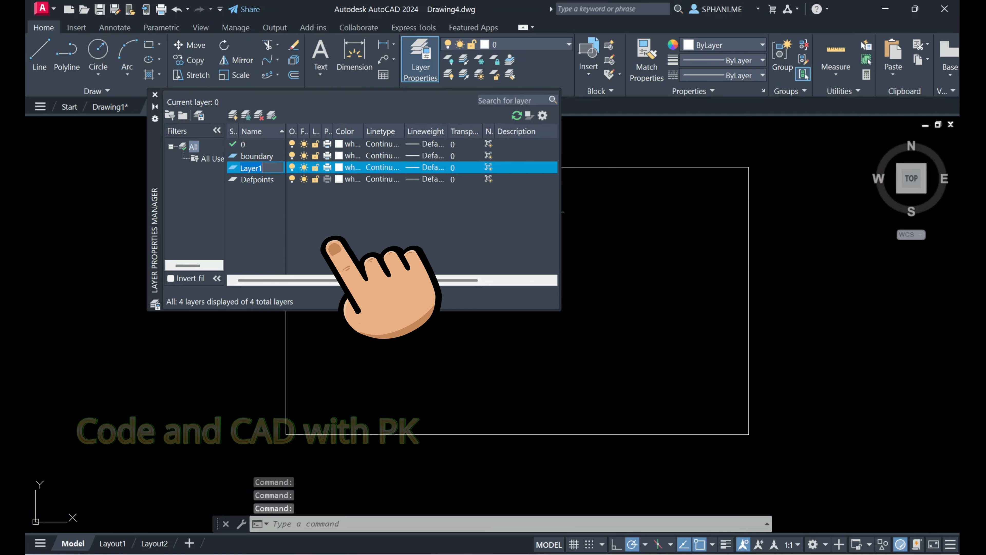
Name the new layer innerwalls and add two more layers named text and dimension
{"action": "type", "text": "innerwalls"}
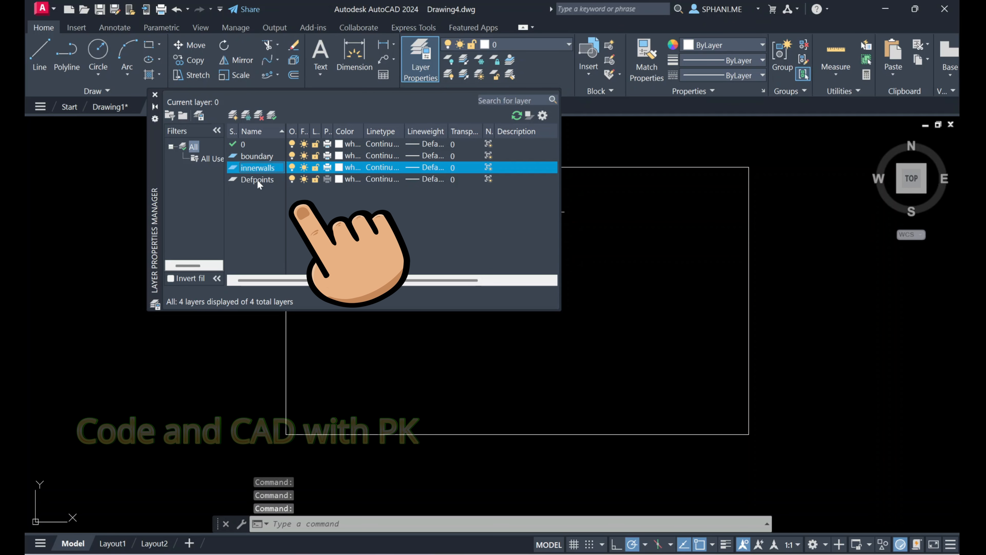
{"action": "left_click", "coordinate": [233, 115]}
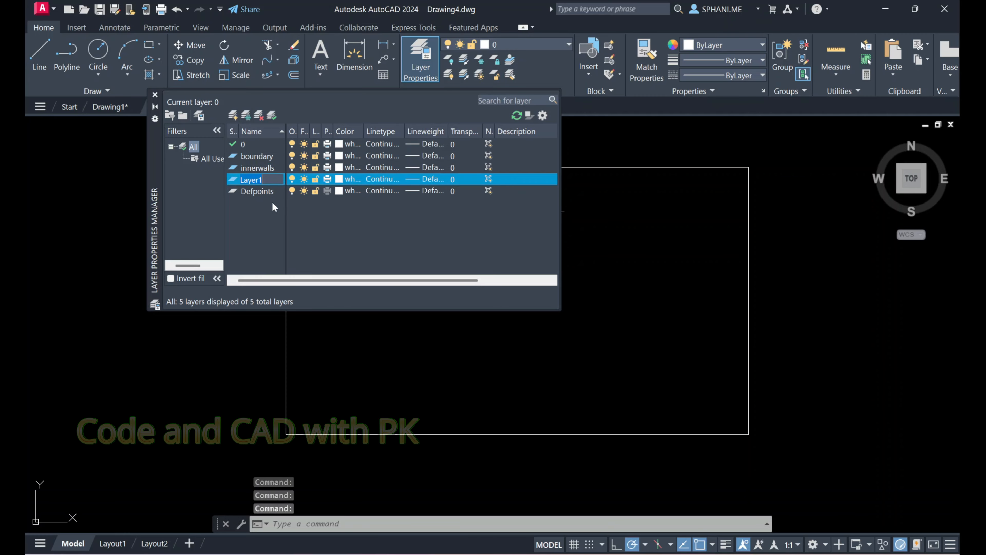
{"action": "type", "text": "text"}
{"action": "left_click", "coordinate": [233, 115]}
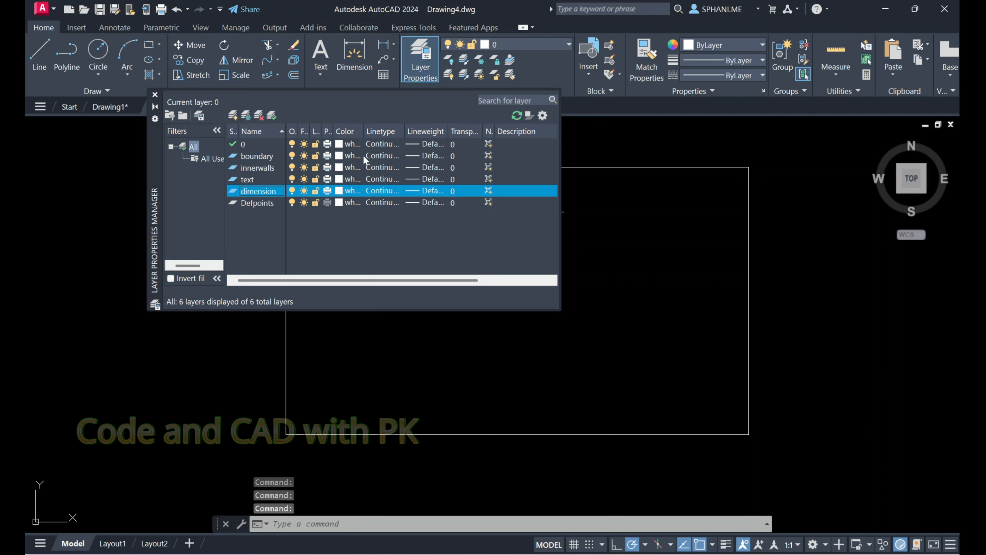
Set the boundary layer's colour to red index 10 and the innerwalls layer's colour to magenta
{"action": "left_click", "coordinate": [339, 159]}
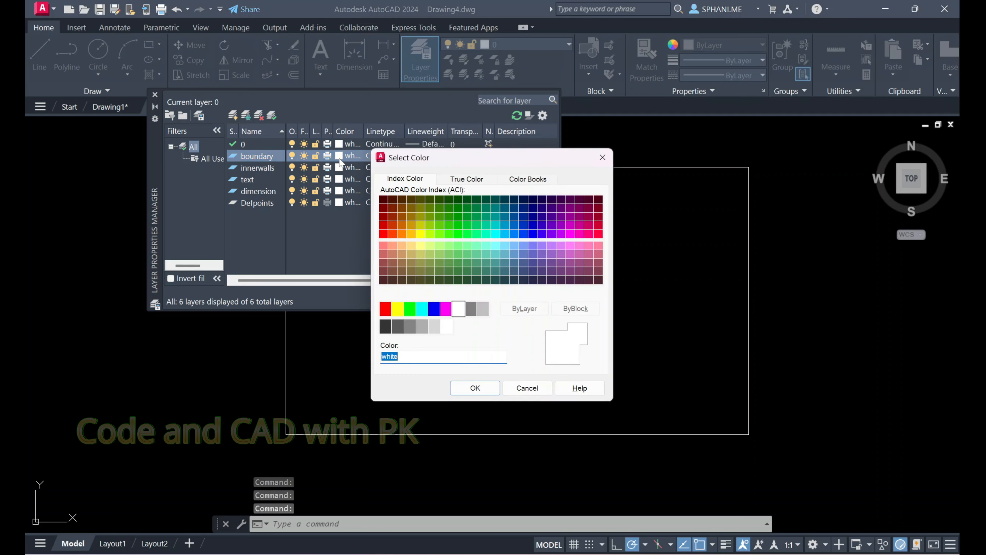
{"action": "left_click", "coordinate": [383, 235]}
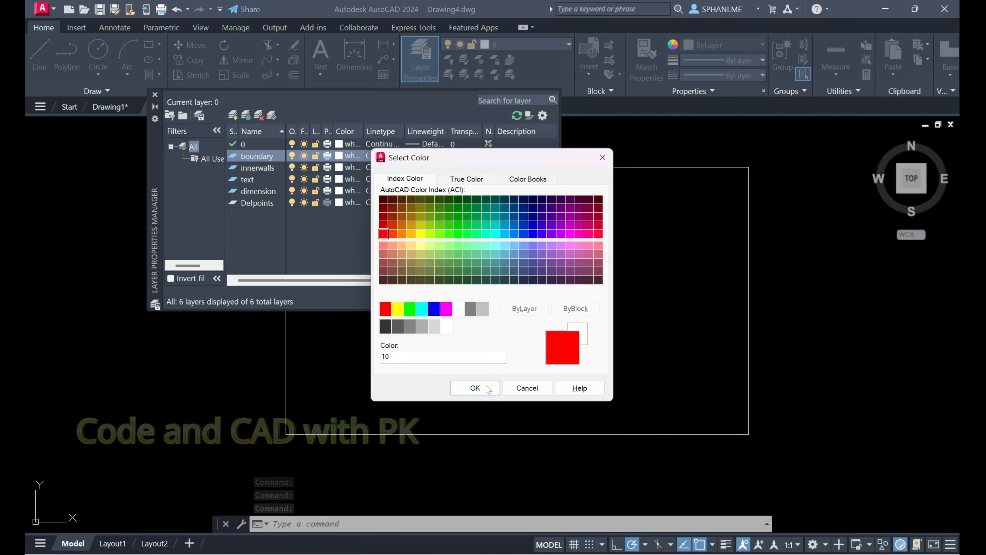
{"action": "left_click", "coordinate": [475, 387]}
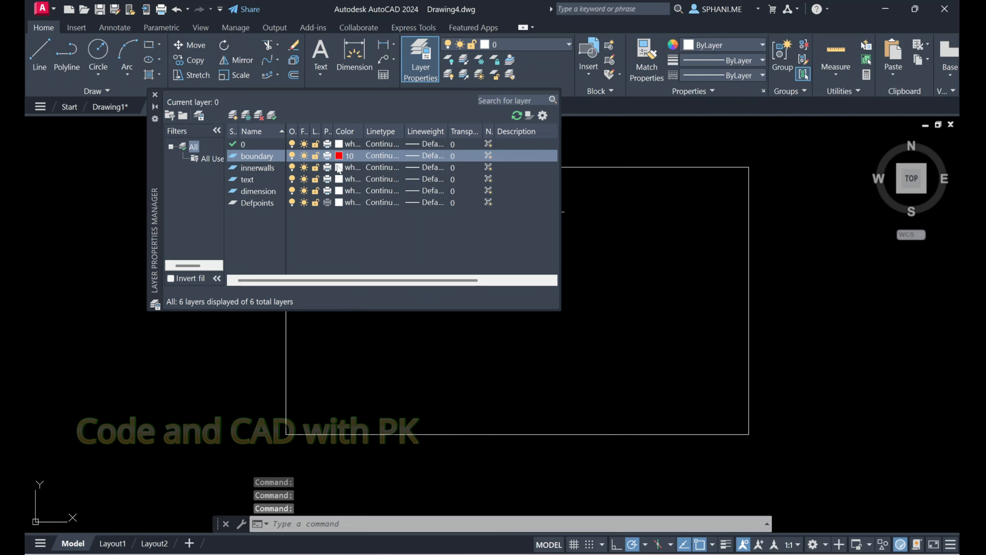
{"action": "left_click", "coordinate": [339, 167]}
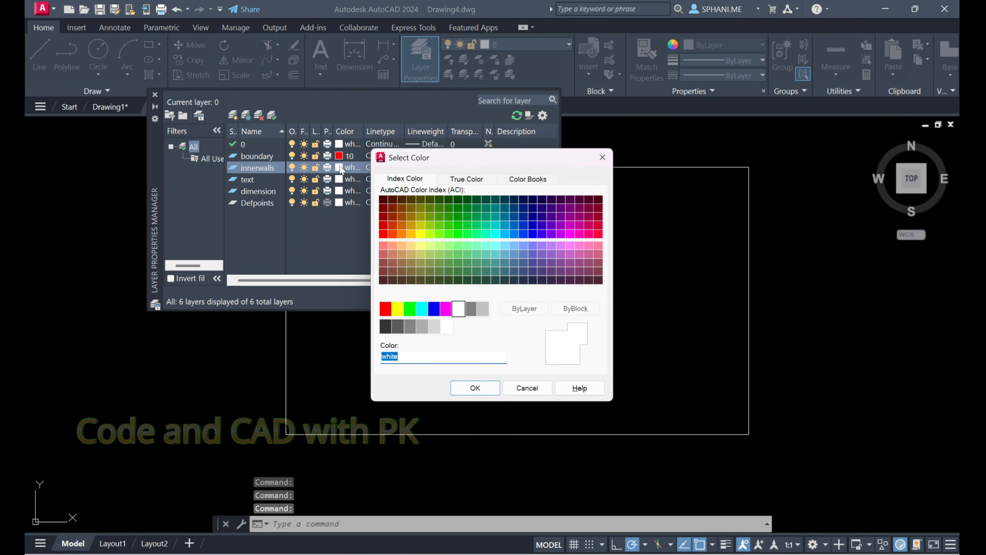
{"action": "left_click", "coordinate": [447, 309]}
{"action": "left_click", "coordinate": [475, 388]}
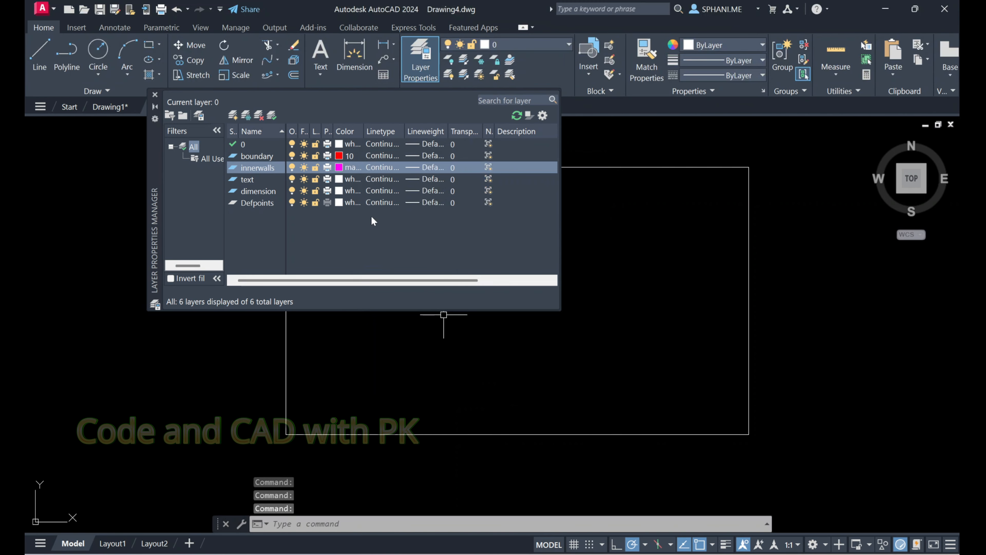
Set the text layer's colour to yellow and close the layer manager
{"action": "left_click", "coordinate": [339, 179]}
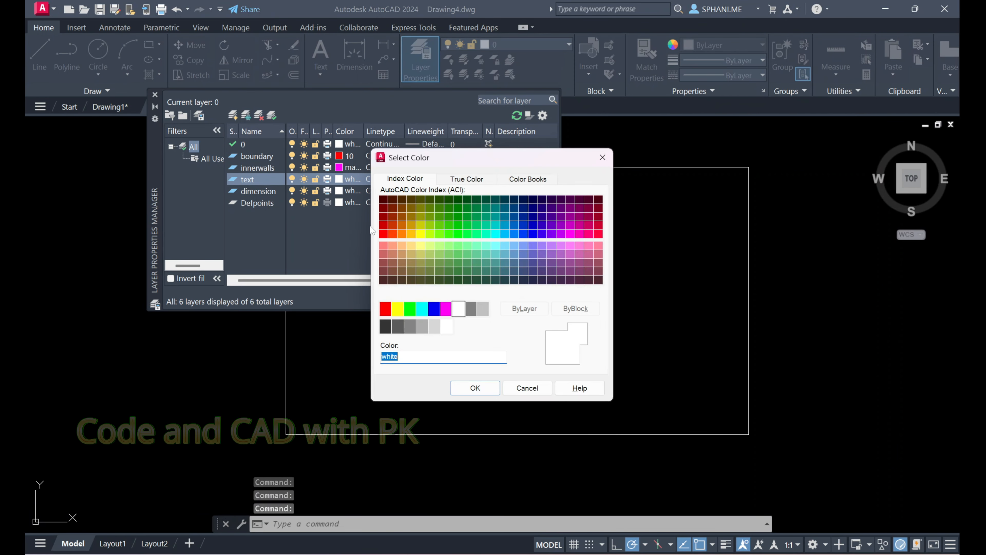
{"action": "left_click", "coordinate": [397, 309]}
{"action": "left_click", "coordinate": [474, 388]}
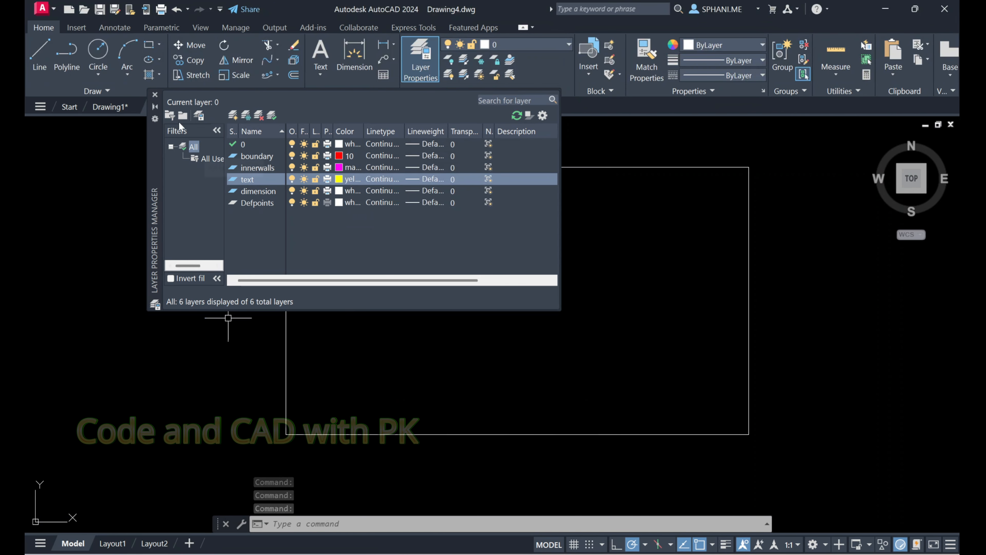
{"action": "left_click", "coordinate": [155, 94]}
Move the large white rectangle onto the boundary layer and check its layer assignment
{"action": "left_click", "coordinate": [418, 220]}
{"action": "left_click", "coordinate": [219, 227]}
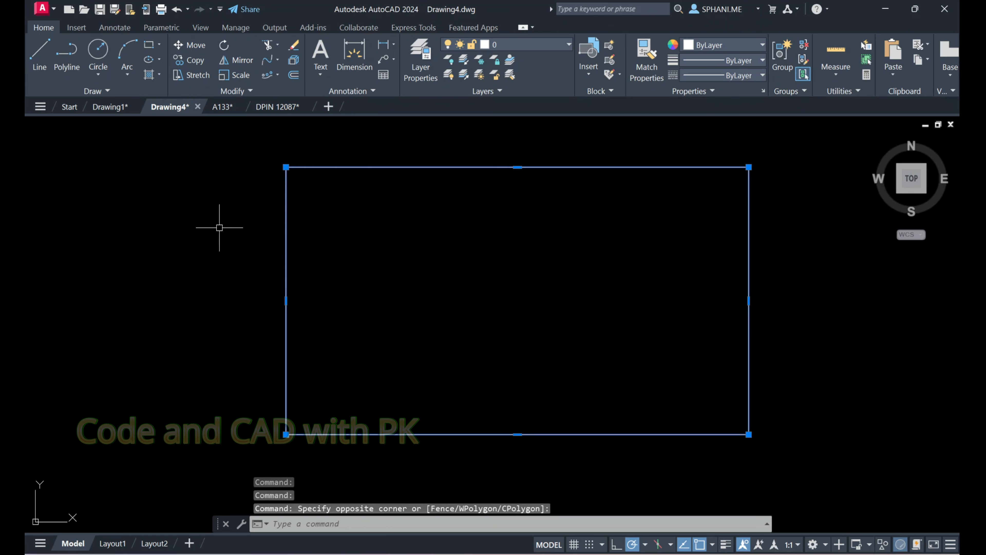
{"action": "left_click", "coordinate": [569, 44]}
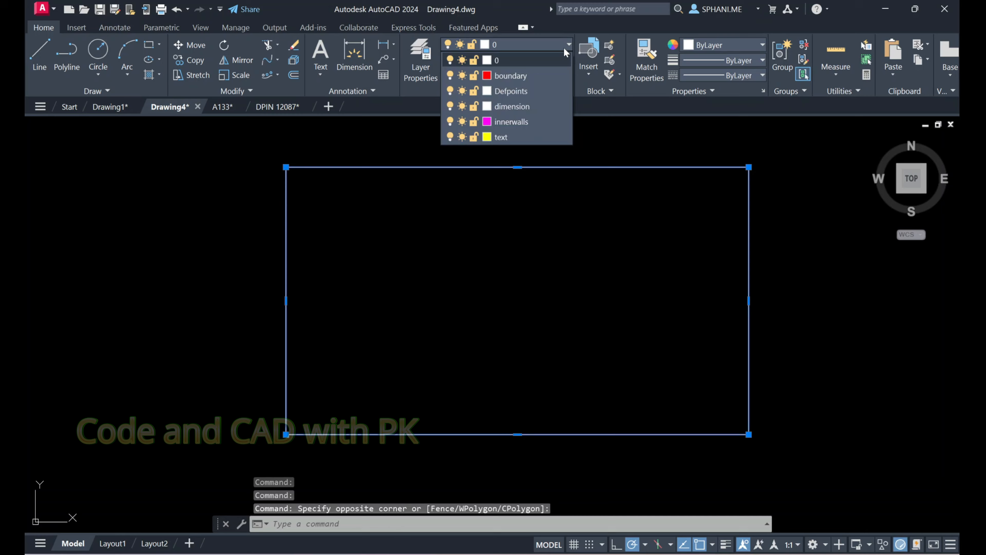
{"action": "left_click", "coordinate": [534, 71]}
{"action": "key", "text": "Escape"}
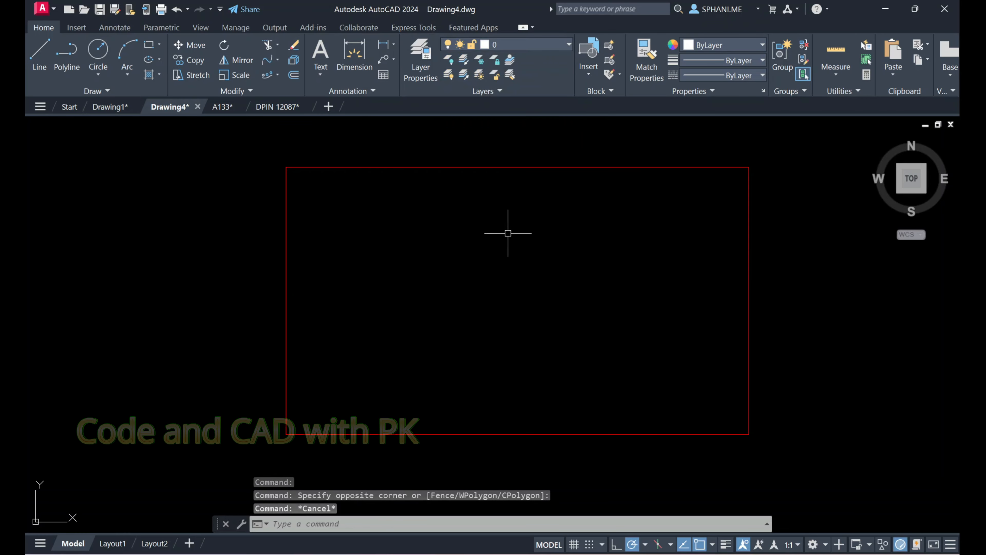
{"action": "left_click", "coordinate": [495, 167]}
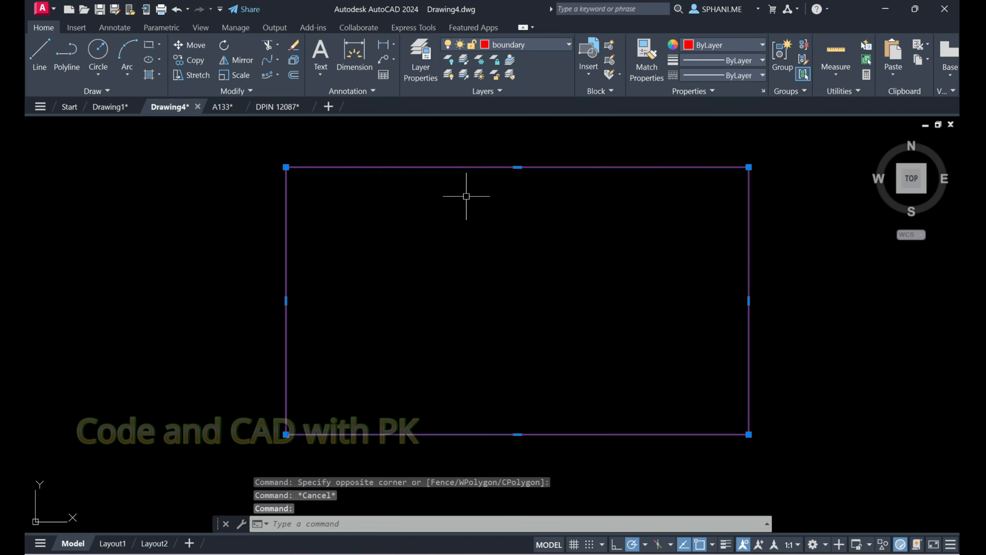
{"action": "key", "text": "Escape"}
{"action": "key", "text": "Escape"}
Zoom to the drawing extents and shift the view of the boundary rectangle
{"action": "type", "text": "z"}
{"action": "key", "text": "Return"}
{"action": "type", "text": "e"}
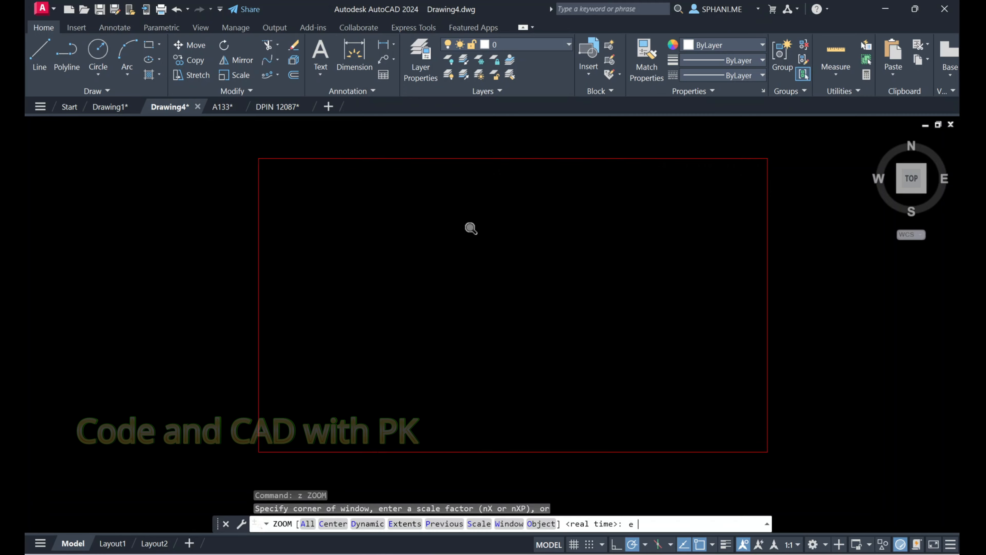
{"action": "key", "text": "Return"}
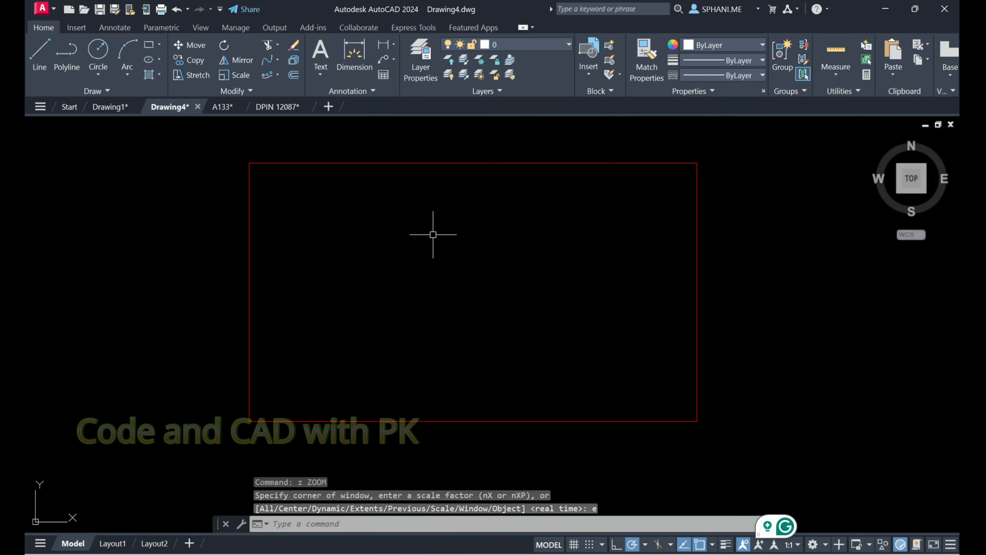
{"action": "middle_click_drag", "start_coordinate": [433, 234], "coordinate": [371, 223]}
{"action": "type", "text": "rec"}
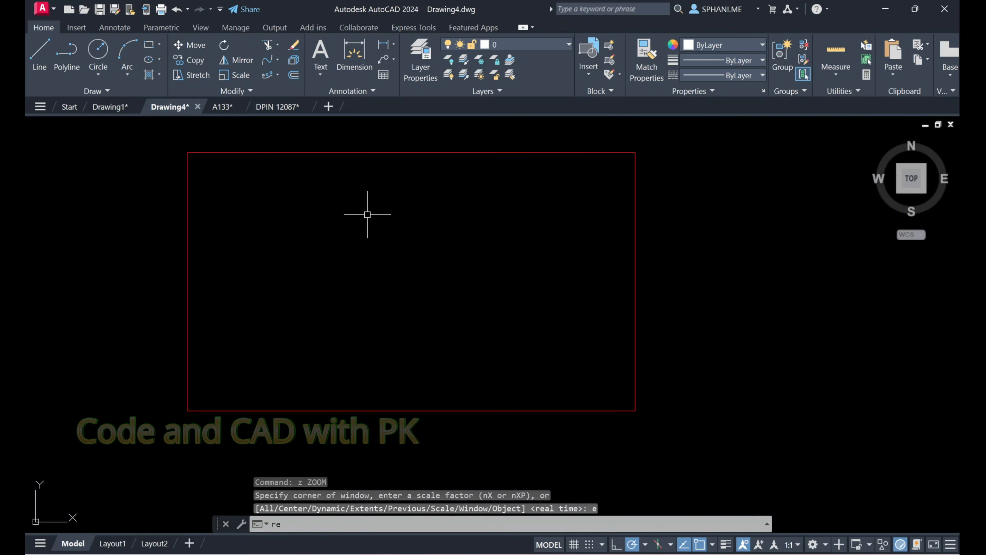
{"action": "key", "text": "Return"}
{"action": "key", "text": "Escape"}
{"action": "key", "text": "Escape"}
{"action": "key", "text": "Escape"}
Make innerwalls the current layer with nothing selected
{"action": "left_click", "coordinate": [538, 46]}
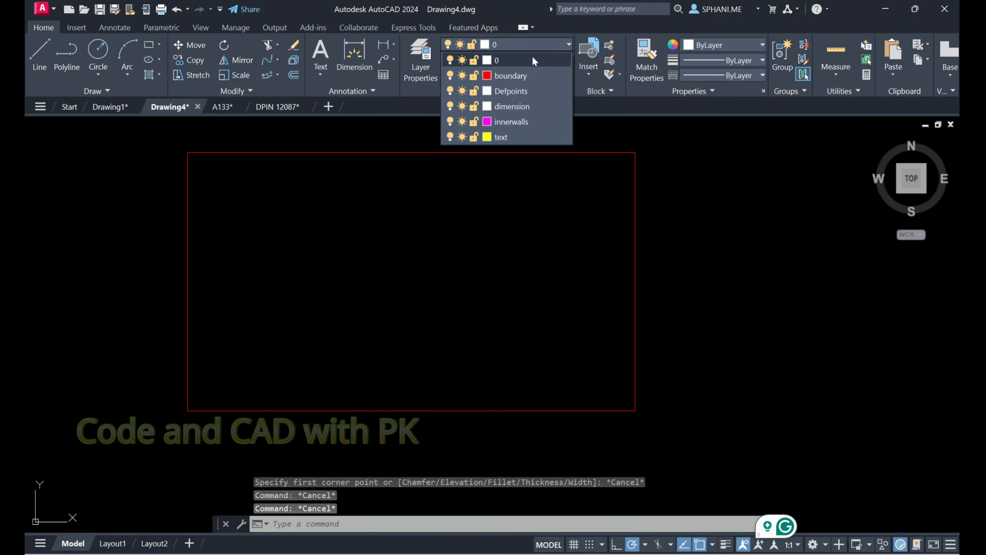
{"action": "left_click", "coordinate": [497, 121]}
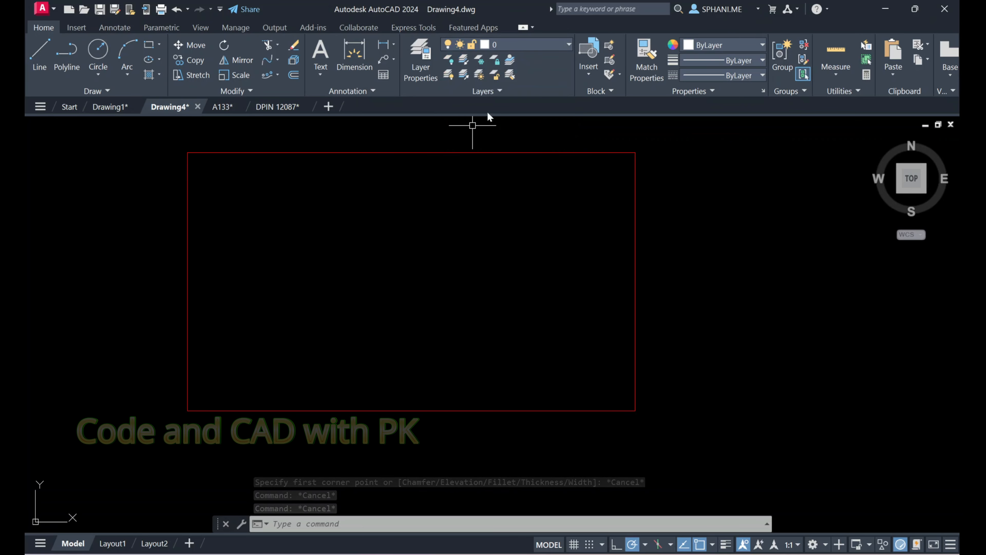
{"action": "left_click", "coordinate": [513, 44]}
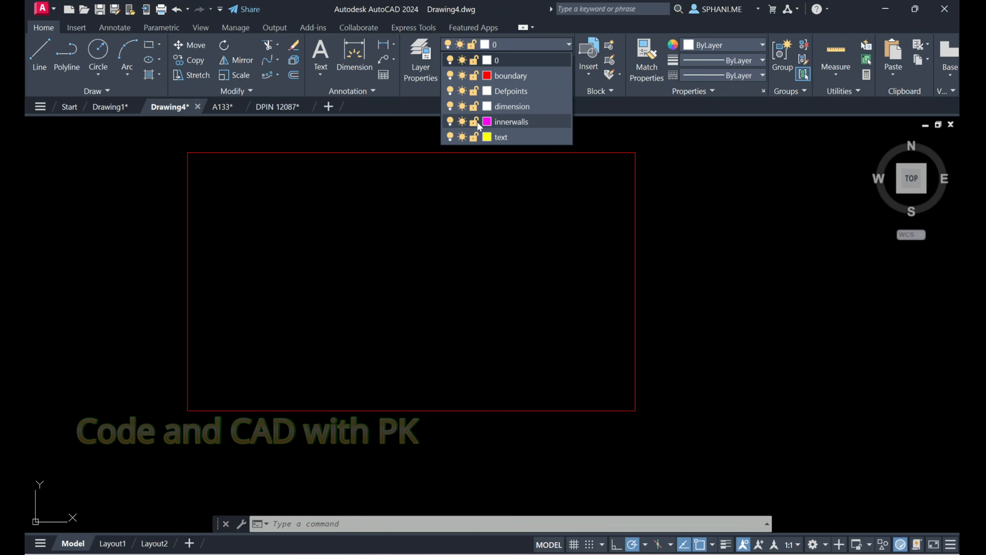
{"action": "left_click", "coordinate": [498, 124]}
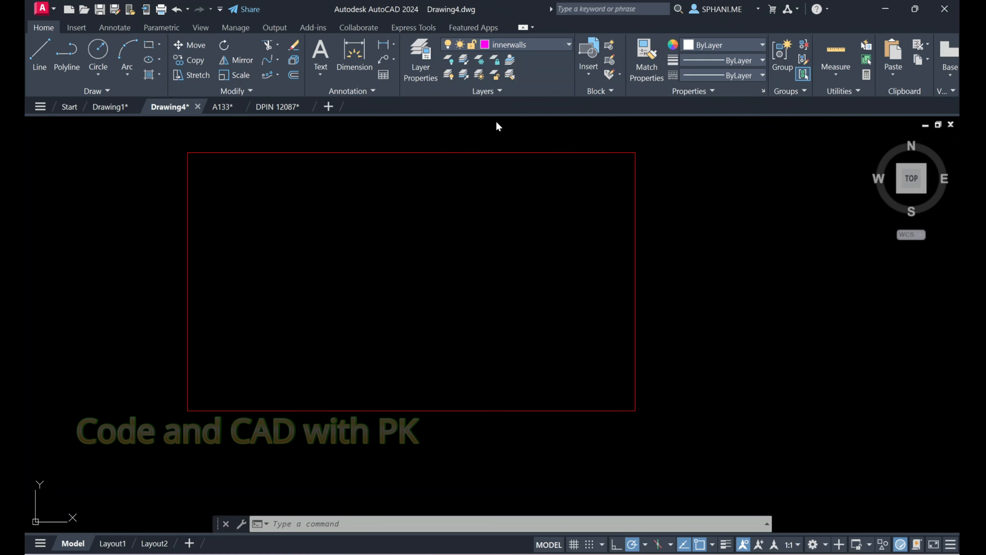
{"action": "key", "text": "Escape"}
{"action": "key", "text": "Escape"}
Draw a tall, narrow rectangle inside the left half of the boundary on the innerwalls layer
{"action": "type", "text": "re"}
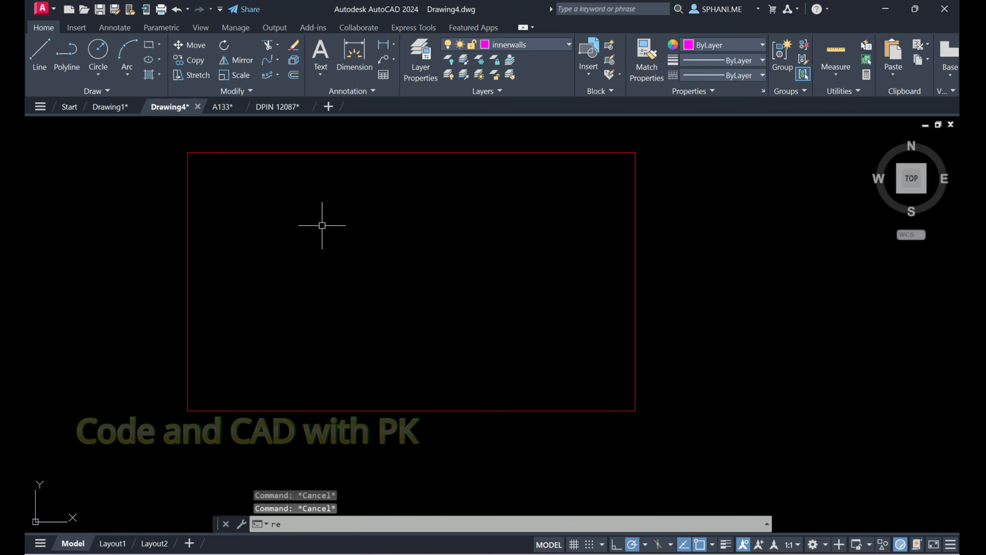
{"action": "type", "text": "c"}
{"action": "key", "text": "Return"}
{"action": "left_click", "coordinate": [268, 193]}
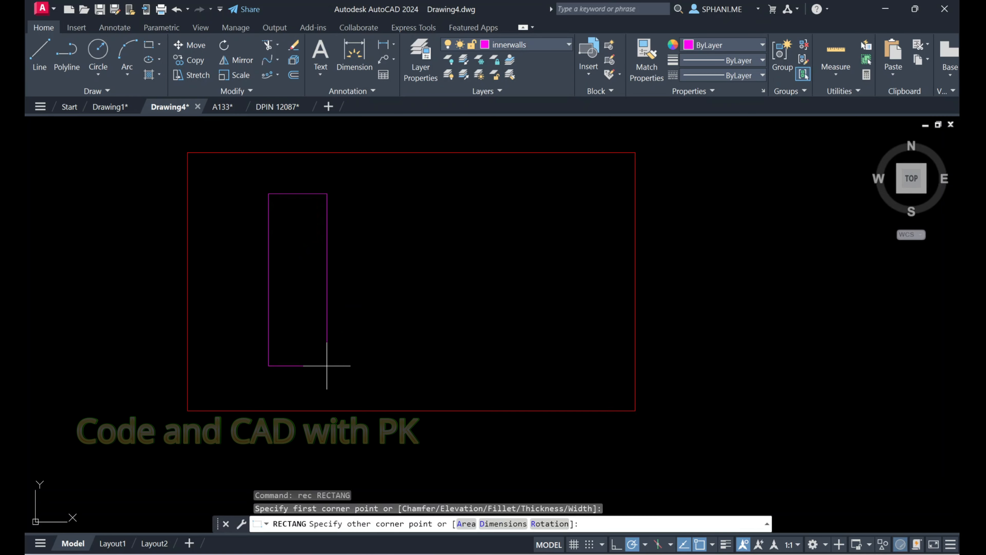
{"action": "key", "text": "Escape"}
Draw two parallel horizontal lines from the inner rectangle's right side to the boundary's right edge, one at mid-height and one slightly above
{"action": "type", "text": "l"}
{"action": "key", "text": "Return"}
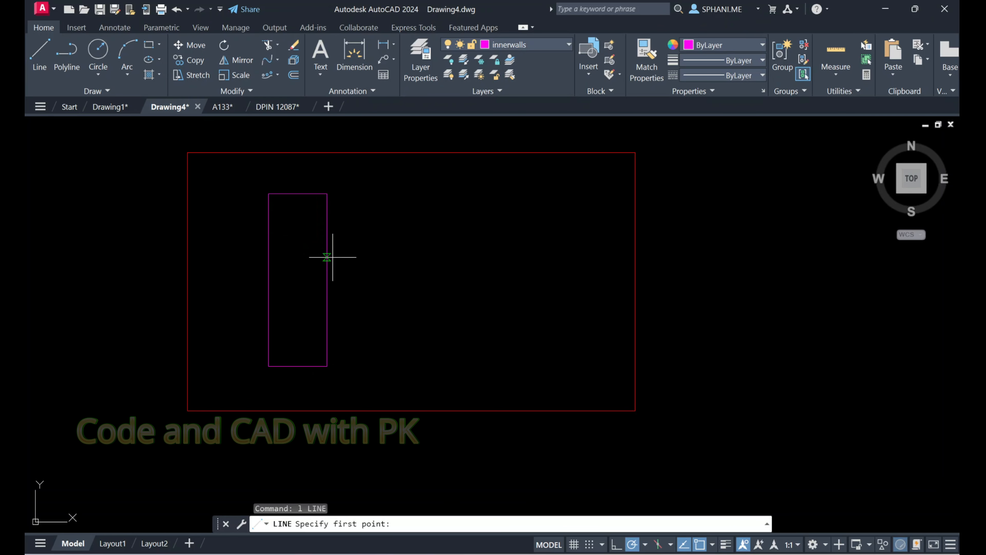
{"action": "left_click", "coordinate": [330, 279]}
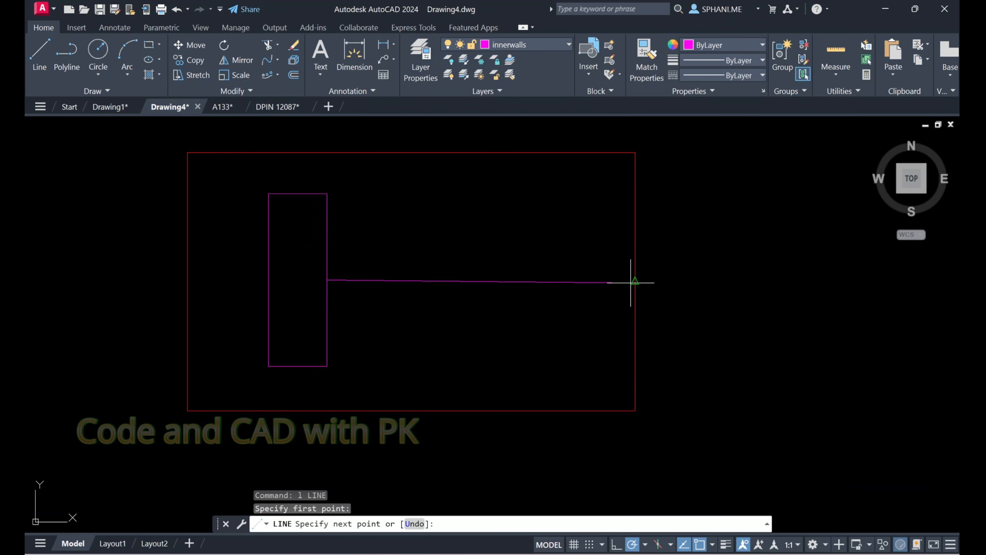
{"action": "left_click", "coordinate": [634, 280]}
{"action": "key", "text": "Escape"}
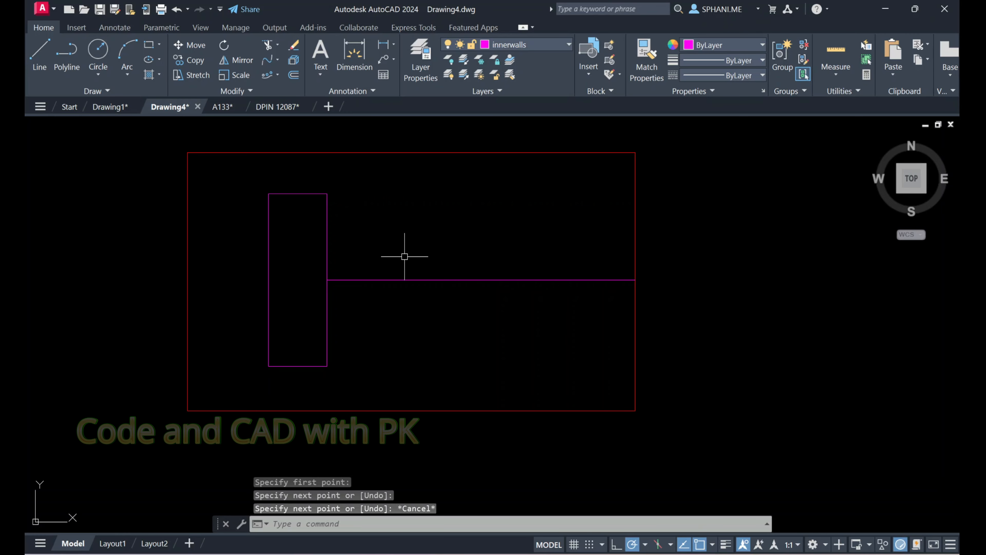
{"action": "key", "text": "Return"}
{"action": "left_click", "coordinate": [327, 263]}
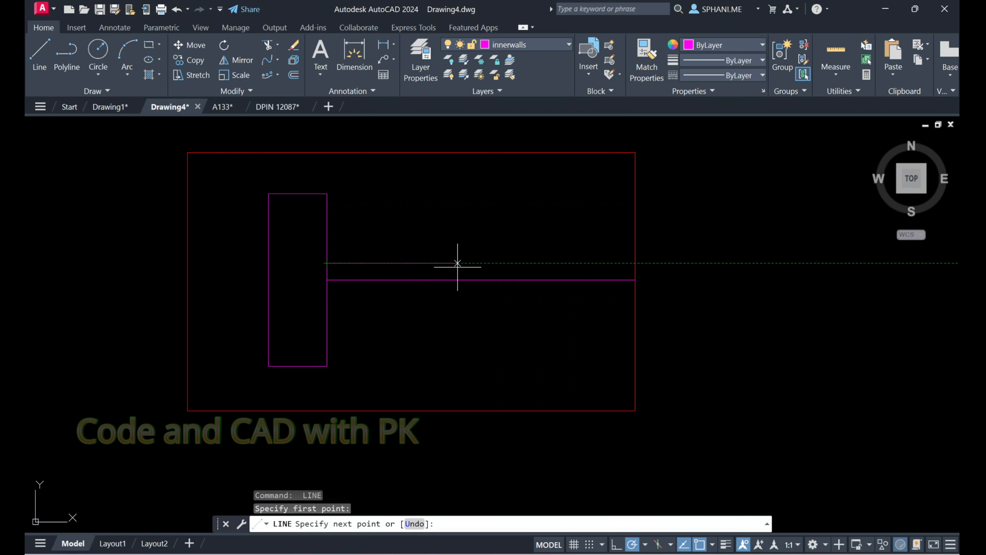
{"action": "left_click", "coordinate": [635, 263]}
{"action": "key", "text": "Escape"}
Draw a vertical line from the lower horizontal wall to the boundary's bottom edge and another from the upper wall to its top edge
{"action": "key", "text": "Return"}
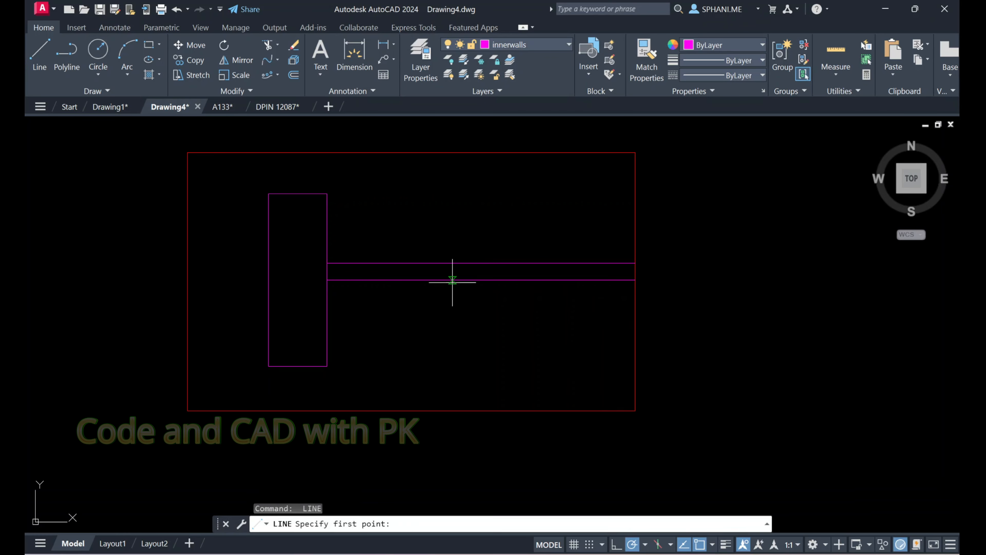
{"action": "left_click", "coordinate": [452, 279]}
{"action": "left_click", "coordinate": [452, 410]}
{"action": "key", "text": "Escape"}
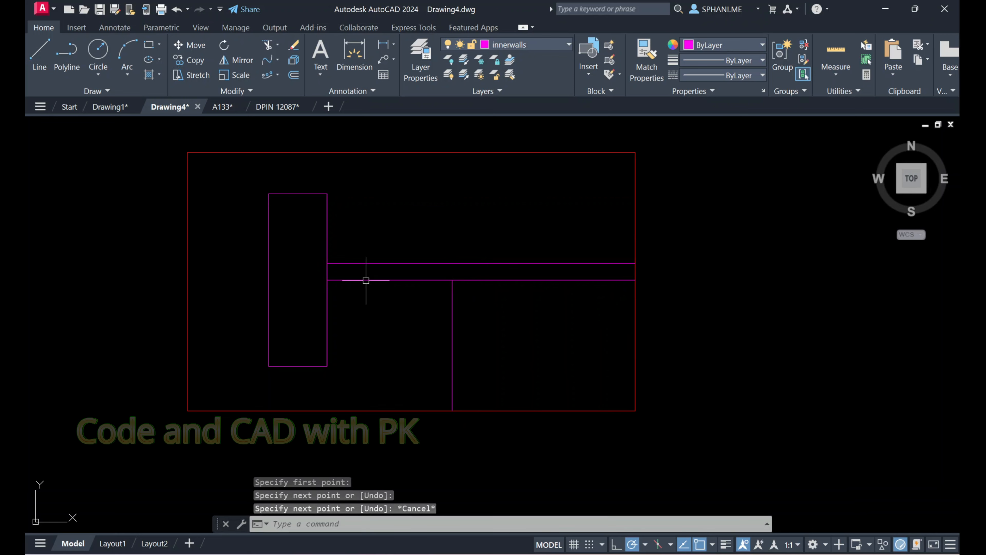
{"action": "key", "text": "Return"}
{"action": "left_click", "coordinate": [378, 263]}
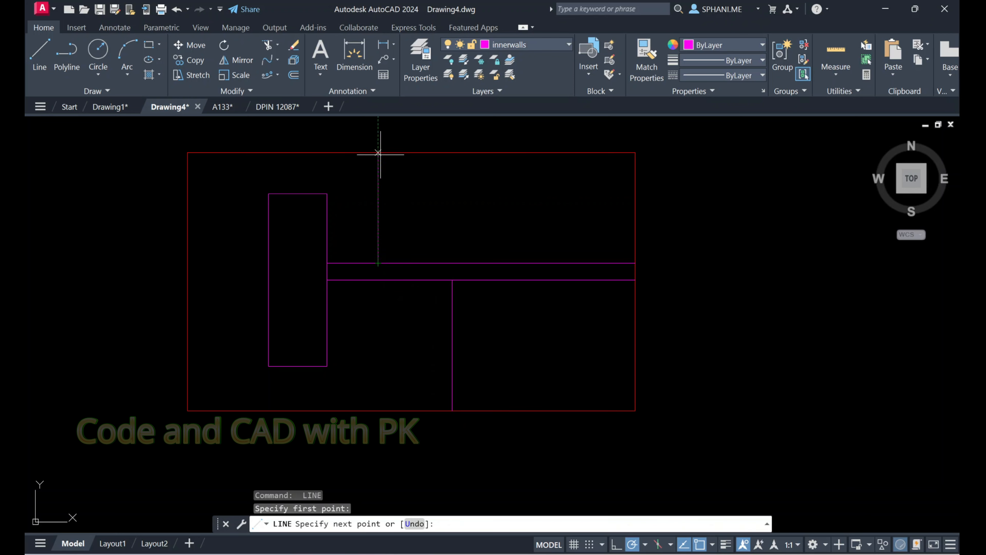
{"action": "left_click", "coordinate": [378, 153]}
{"action": "key", "text": "Escape"}
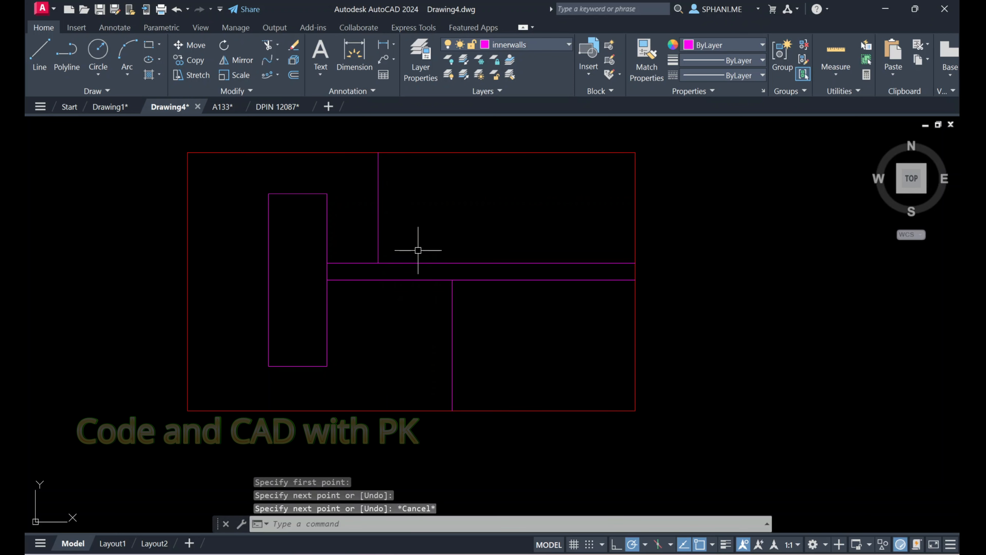
Make dimension the current layer and add a vertical linear dimension to the boundary's right edge, placed outside the plan
{"action": "left_click", "coordinate": [548, 45]}
{"action": "left_click", "coordinate": [513, 106]}
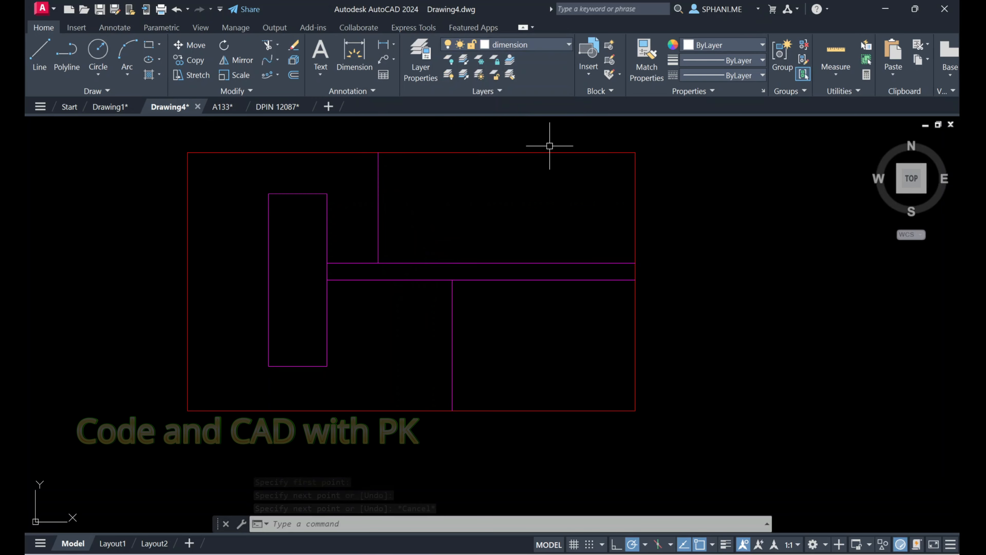
{"action": "type", "text": "dim"}
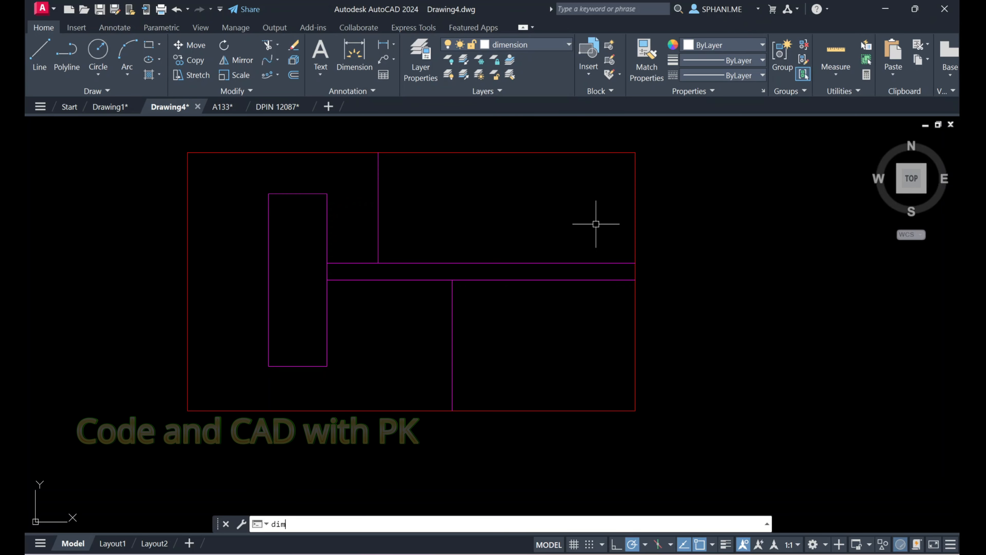
{"action": "type", "text": "li"}
{"action": "key", "text": "Return"}
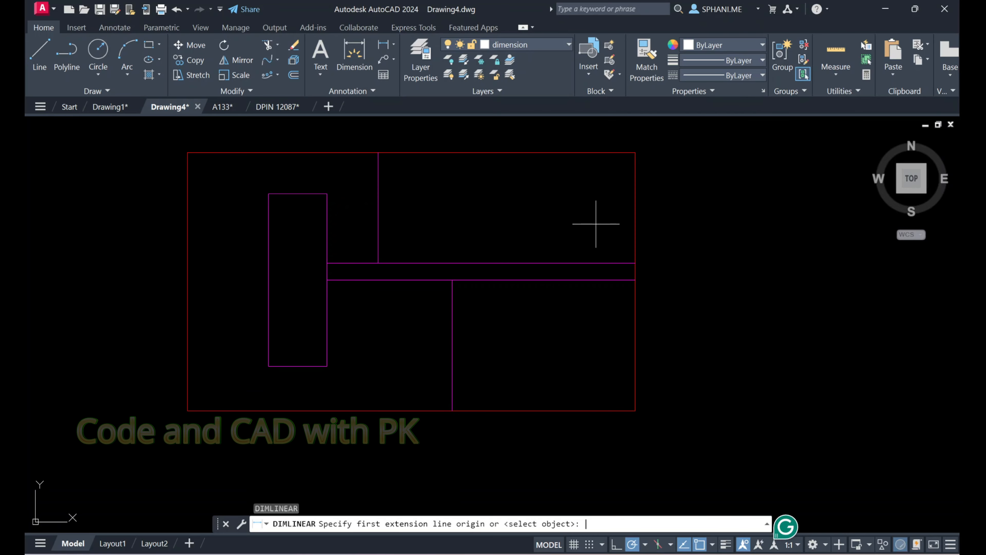
{"action": "left_click", "coordinate": [635, 153]}
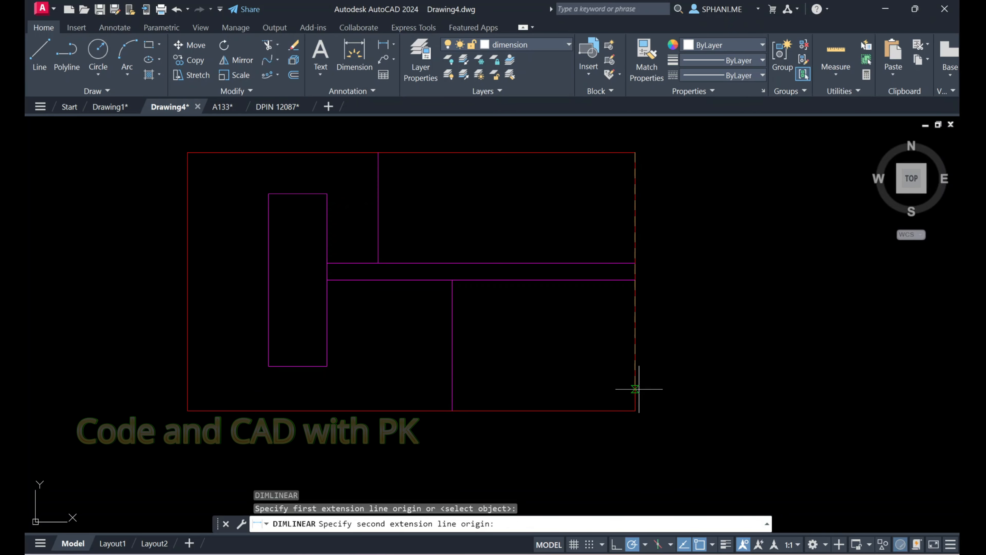
{"action": "left_click", "coordinate": [635, 410]}
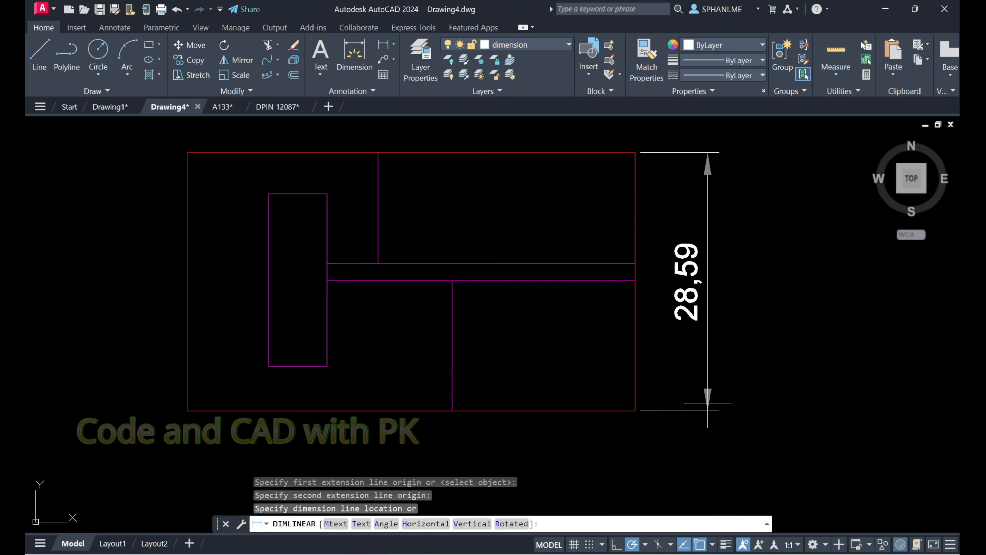
{"action": "left_click", "coordinate": [713, 404]}
Add a horizontal linear dimension to the boundary's bottom edge, placed below the plan
{"action": "key", "text": "Return"}
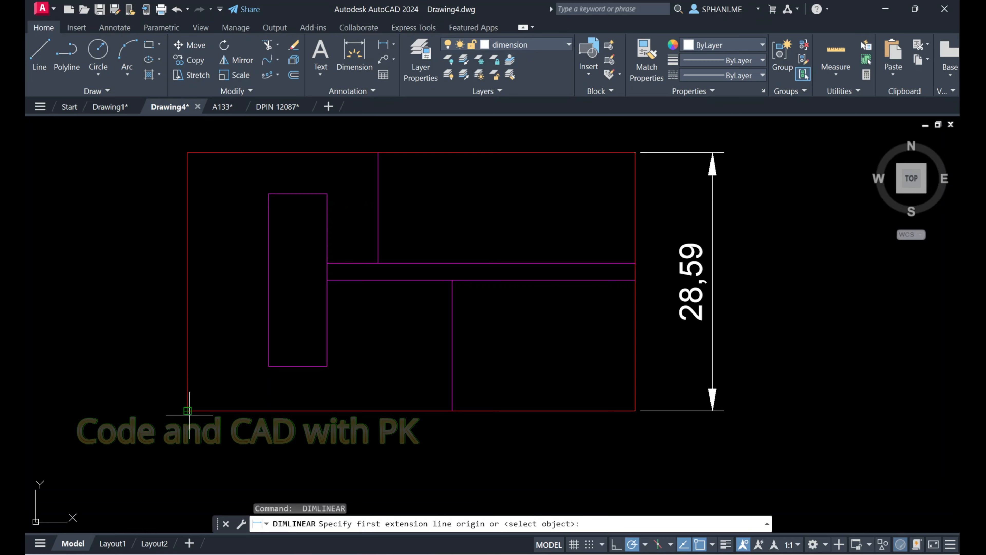
{"action": "left_click", "coordinate": [187, 410]}
{"action": "left_click", "coordinate": [635, 410]}
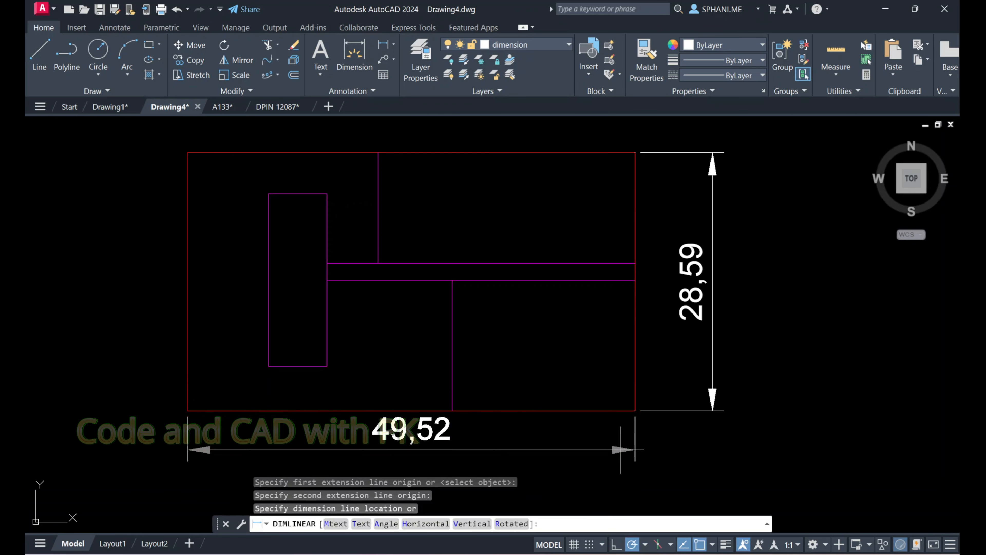
{"action": "left_click", "coordinate": [625, 465]}
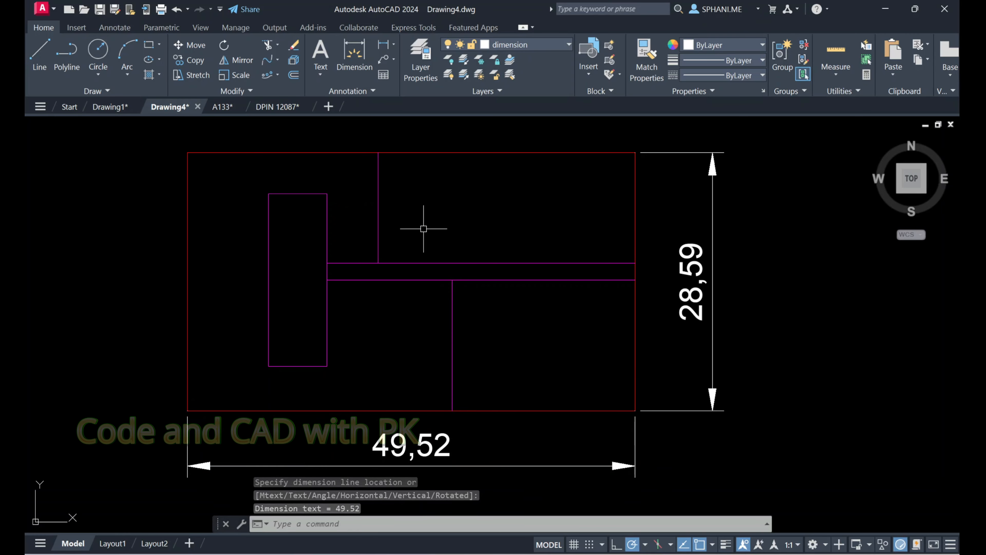
Make text the current layer and add the multiline text "Floor Plan" below the horizontal dimension
{"action": "left_click", "coordinate": [556, 43]}
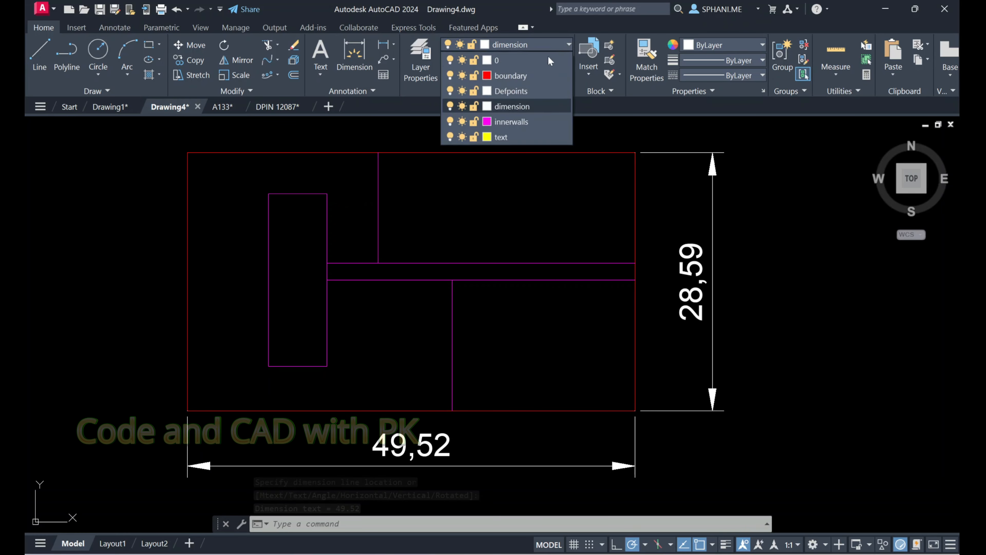
{"action": "left_click", "coordinate": [493, 138]}
{"action": "middle_click_drag", "start_coordinate": [472, 296], "coordinate": [482, 167]}
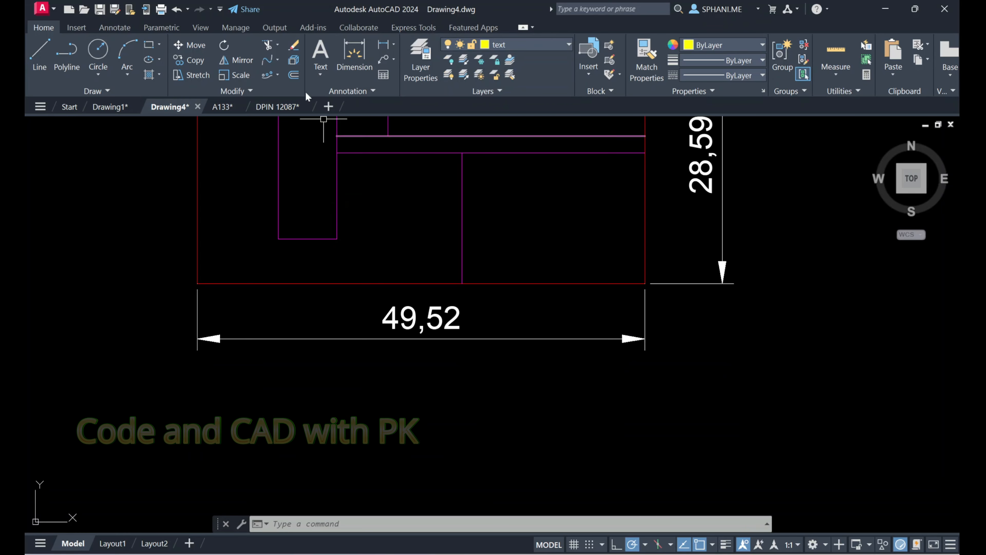
{"action": "left_click", "coordinate": [321, 57]}
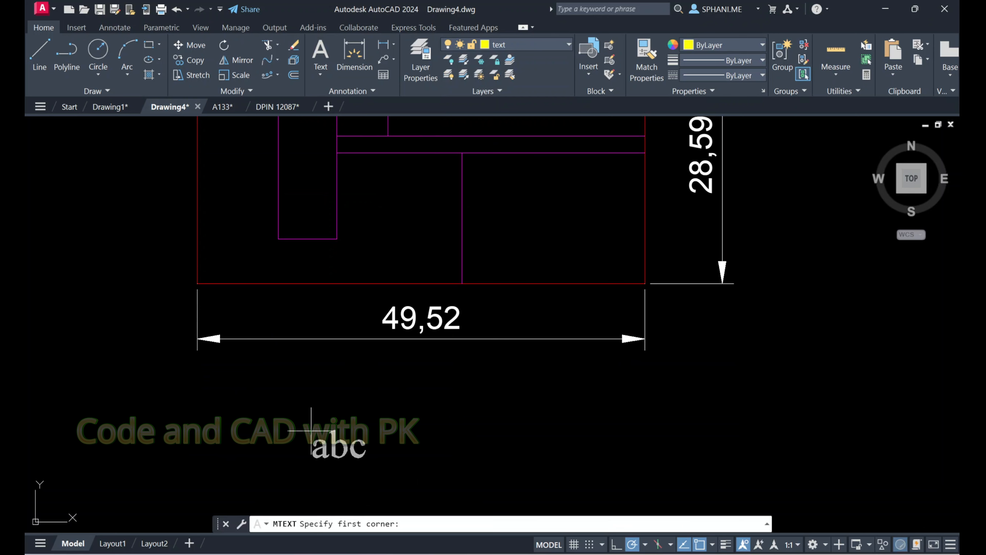
{"action": "left_click", "coordinate": [301, 408]}
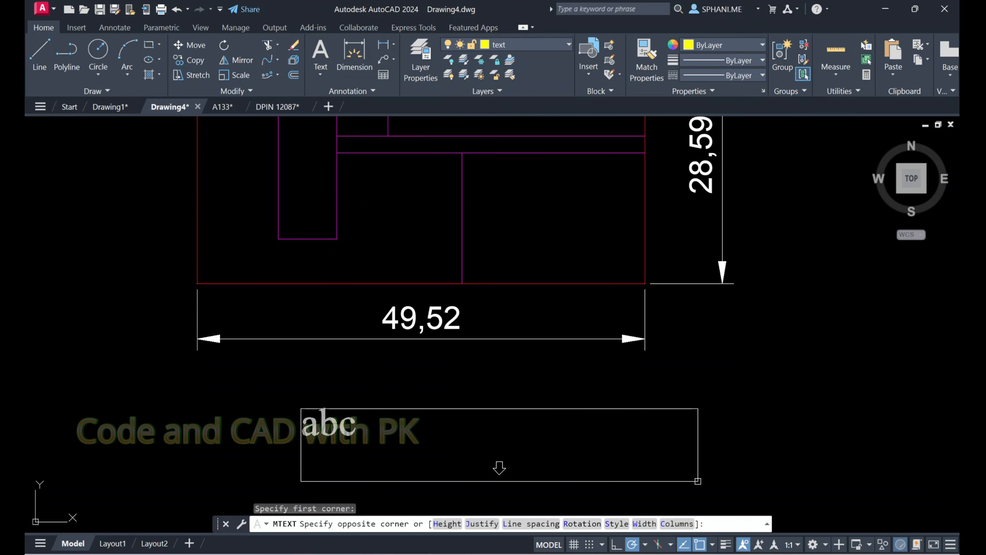
{"action": "left_click", "coordinate": [698, 480]}
{"action": "type", "text": "Floo"}
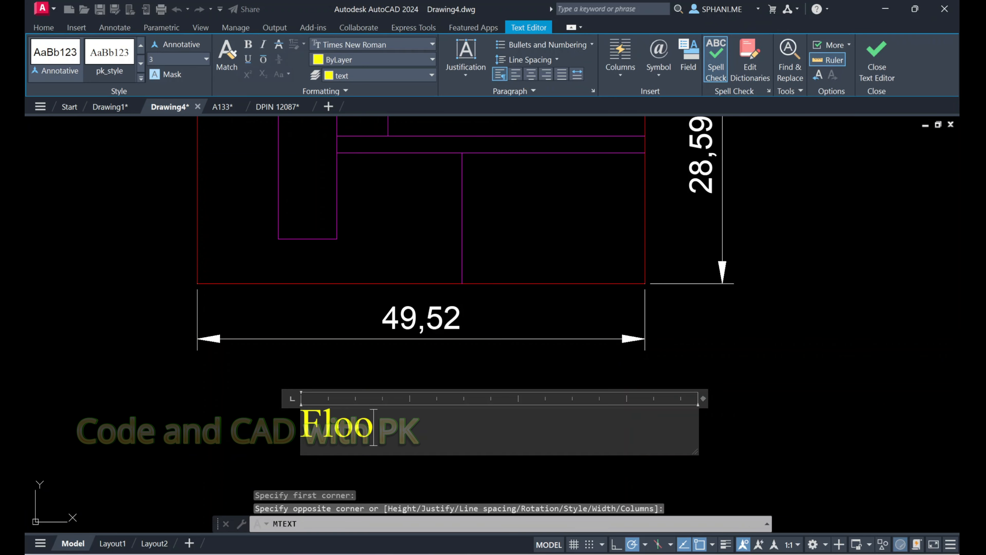
{"action": "type", "text": "r Plan"}
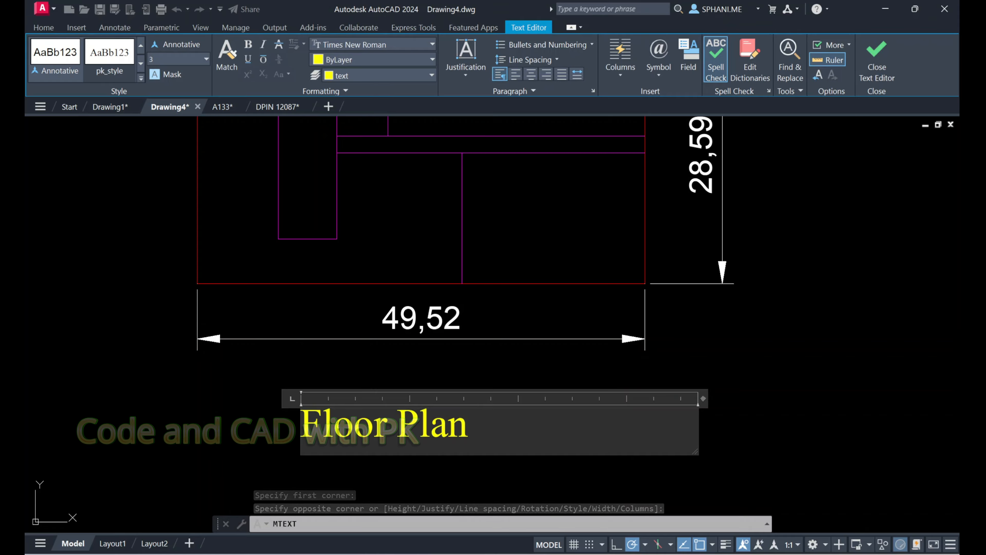
{"action": "left_click", "coordinate": [774, 387]}
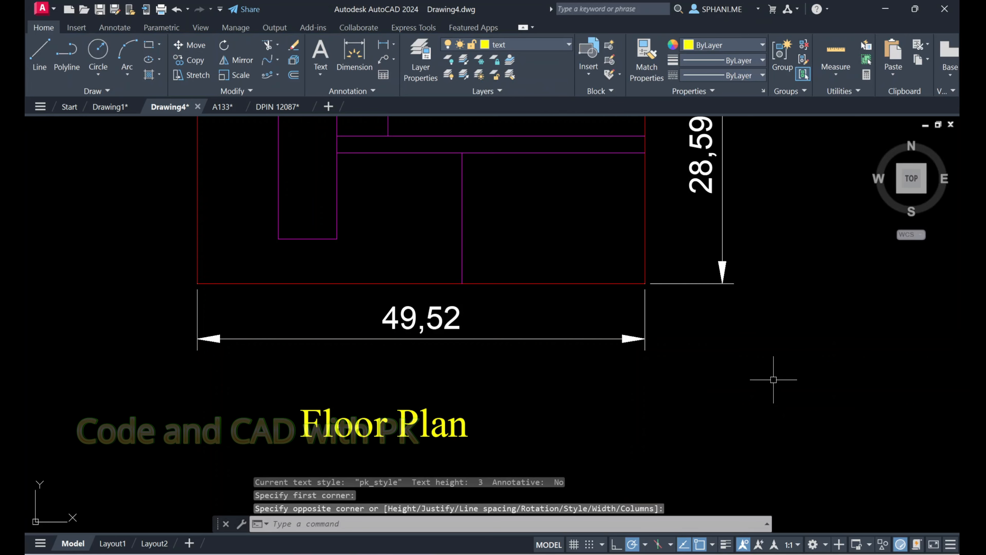
Turn off the Defpoints, dimension, innerwalls and boundary layers, keeping the current text layer on
{"action": "type", "text": "z"}
{"action": "key", "text": "Return"}
{"action": "type", "text": "e"}
{"action": "key", "text": "Return"}
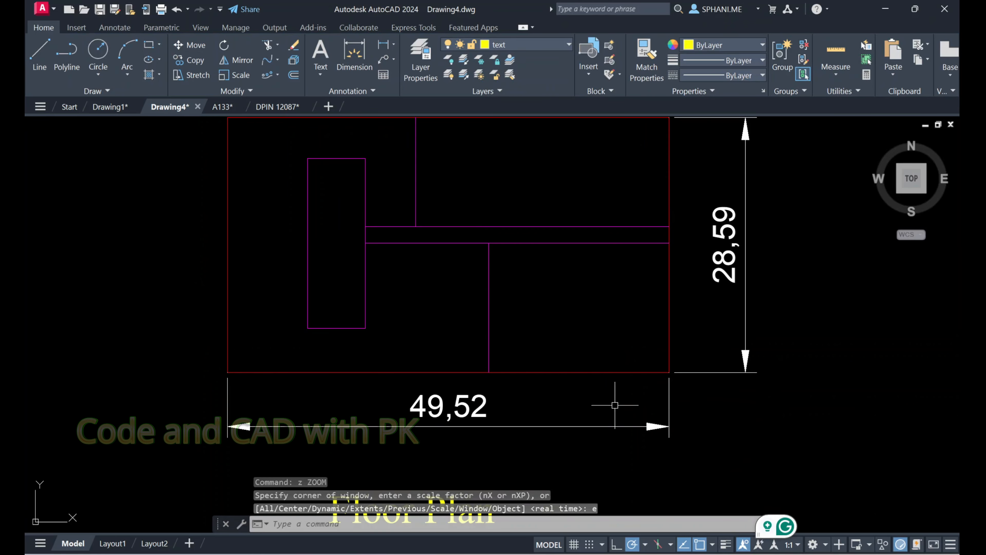
{"action": "scroll", "coordinate": [614, 405], "scroll_direction": "down", "scroll_amount": 3}
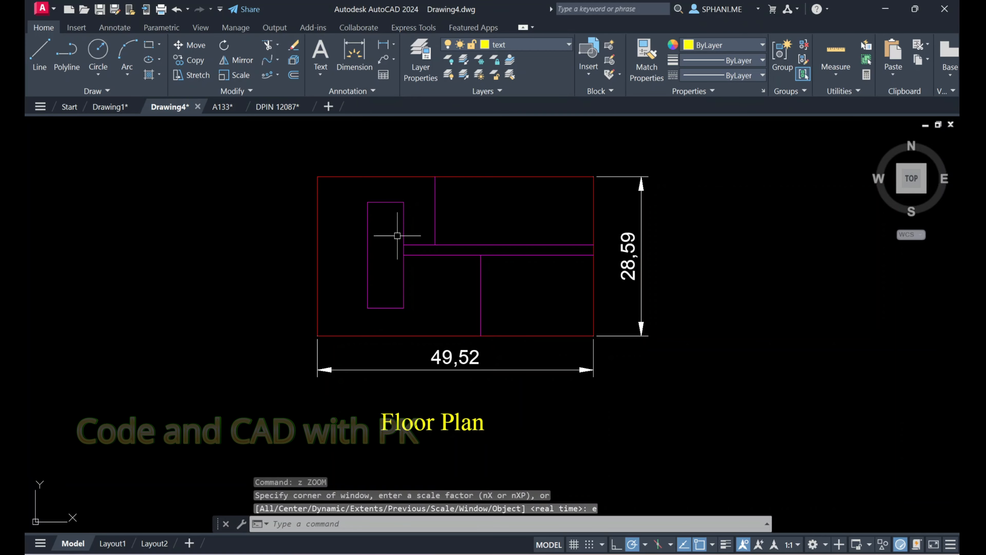
{"action": "left_click", "coordinate": [504, 44]}
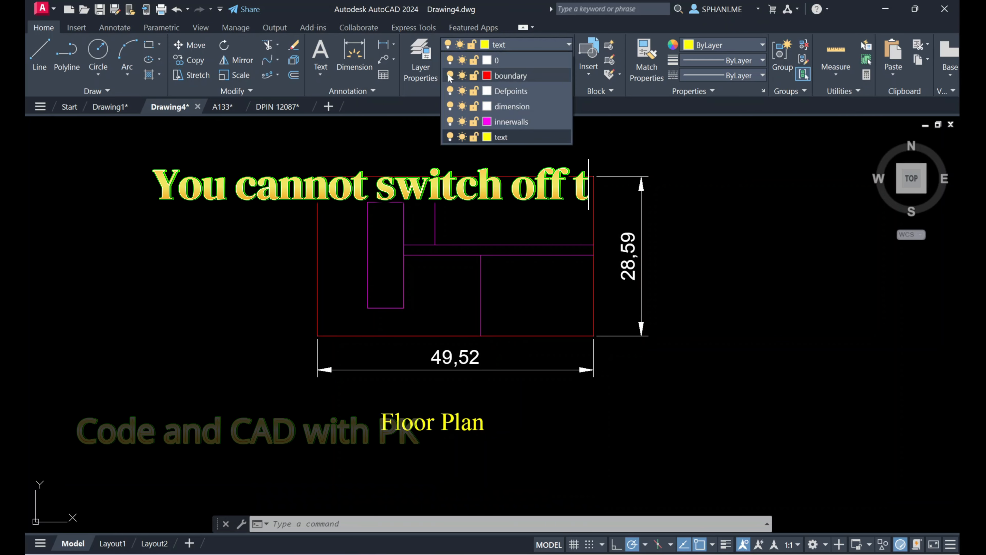
{"action": "left_click", "coordinate": [450, 90]}
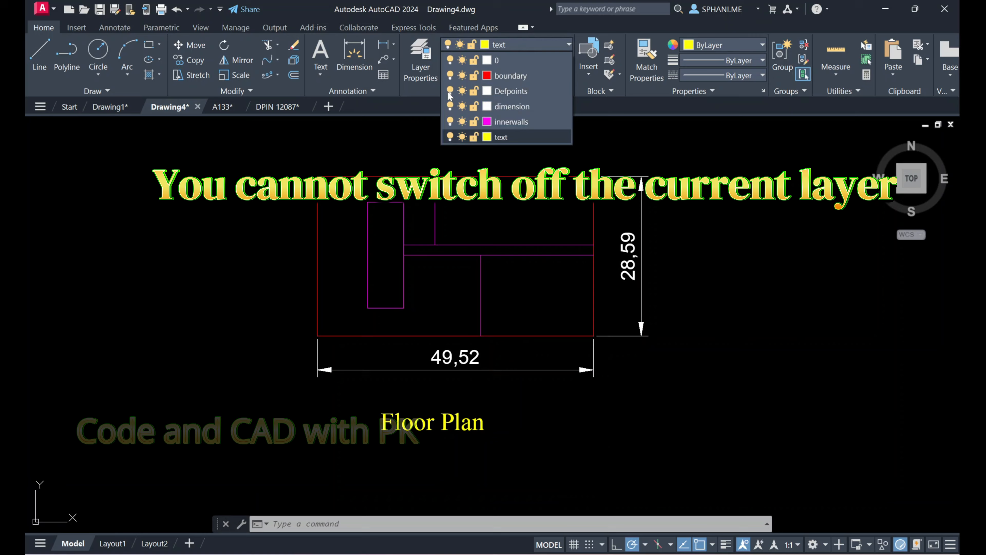
{"action": "left_click", "coordinate": [450, 106]}
{"action": "left_click", "coordinate": [450, 122]}
{"action": "left_click", "coordinate": [450, 137]}
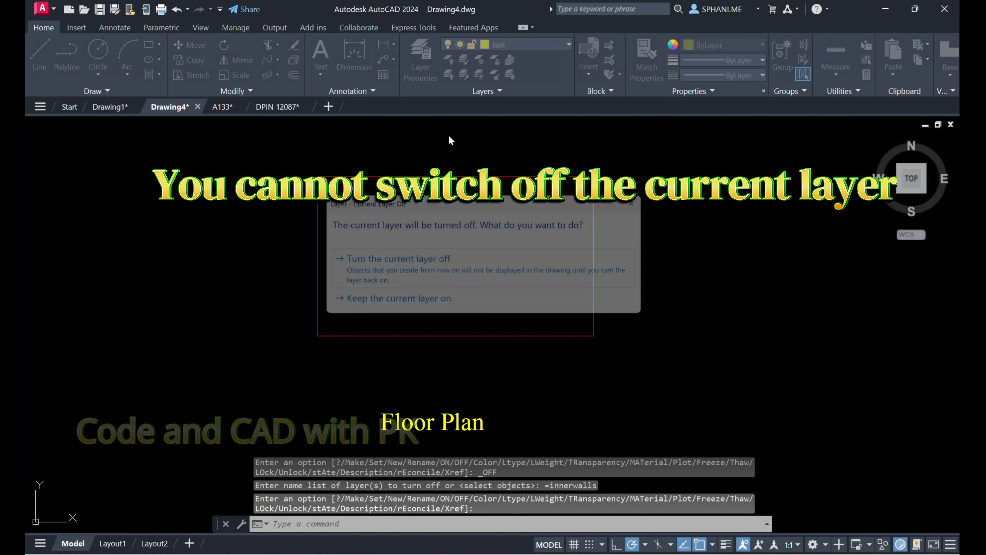
{"action": "left_click", "coordinate": [395, 305]}
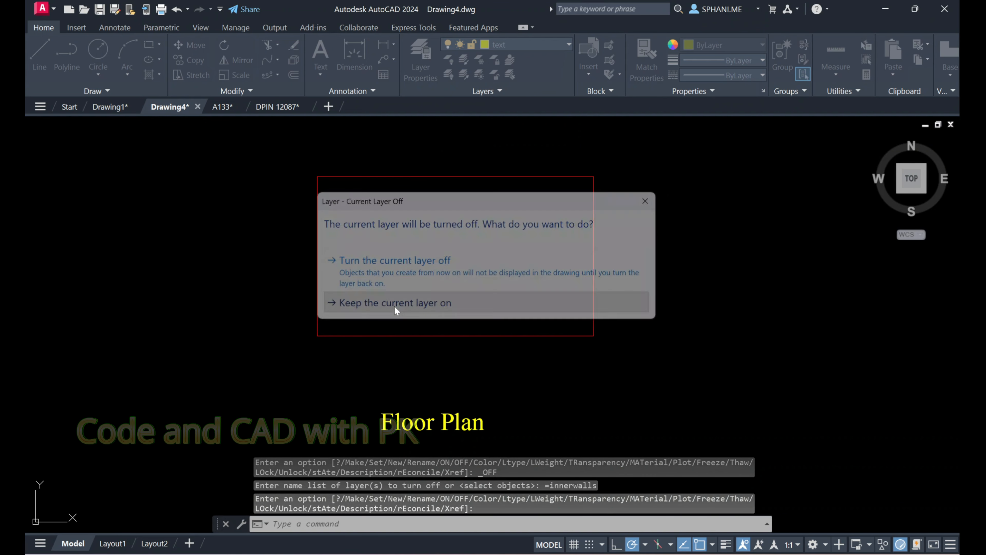
{"action": "left_click", "coordinate": [507, 43]}
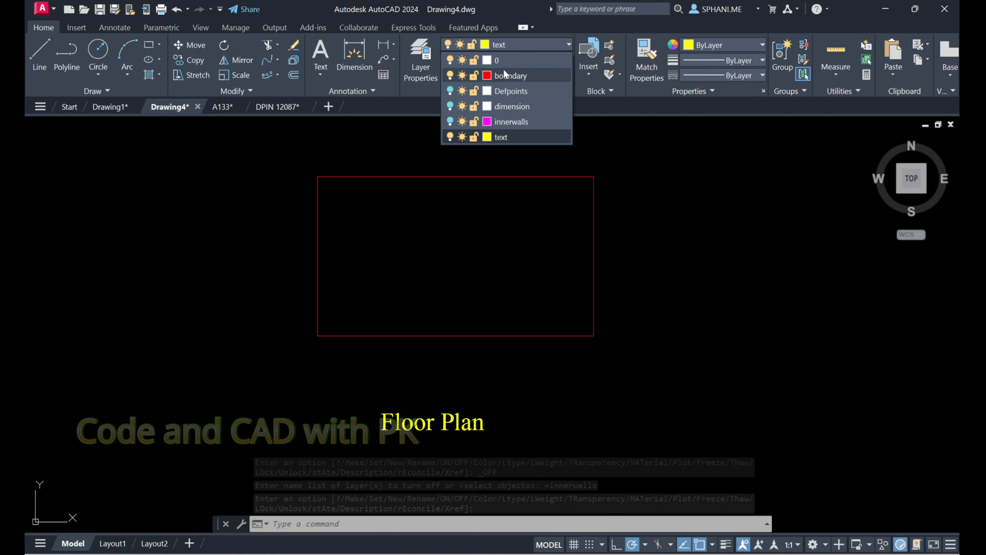
{"action": "left_click", "coordinate": [450, 75]}
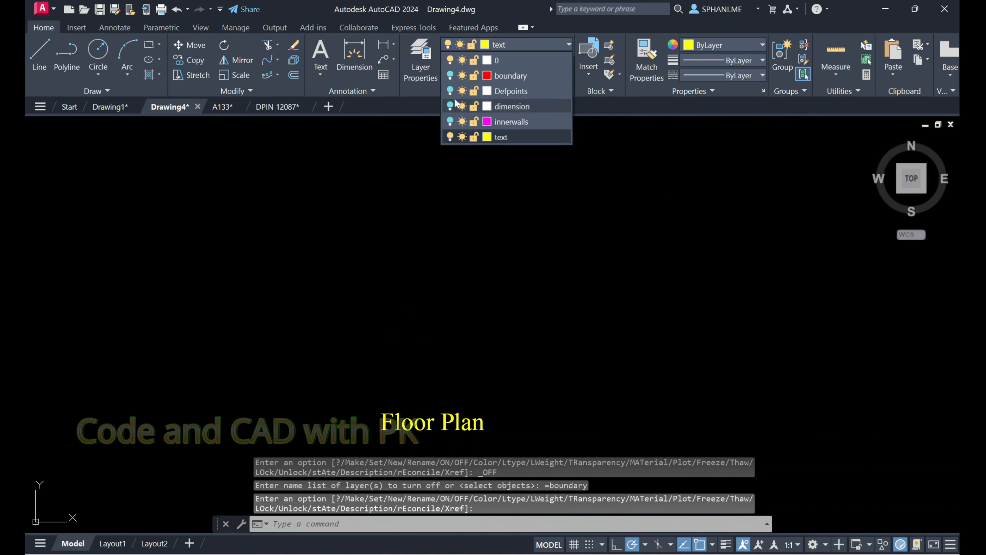
Turn the boundary, Defpoints, dimension and innerwalls layers back on, and choose to keep the current text layer on
{"action": "left_click", "coordinate": [451, 75]}
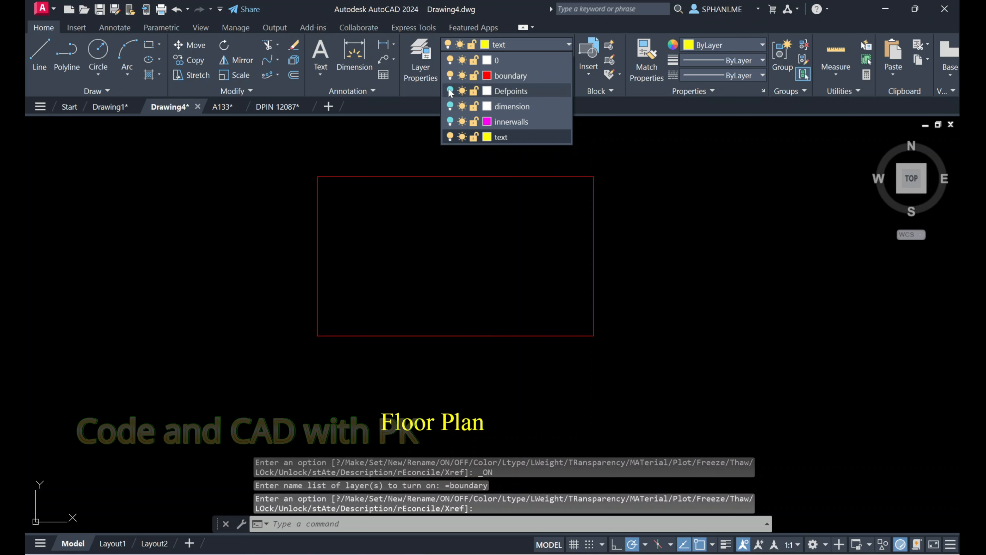
{"action": "left_click", "coordinate": [451, 106]}
{"action": "left_click", "coordinate": [451, 121]}
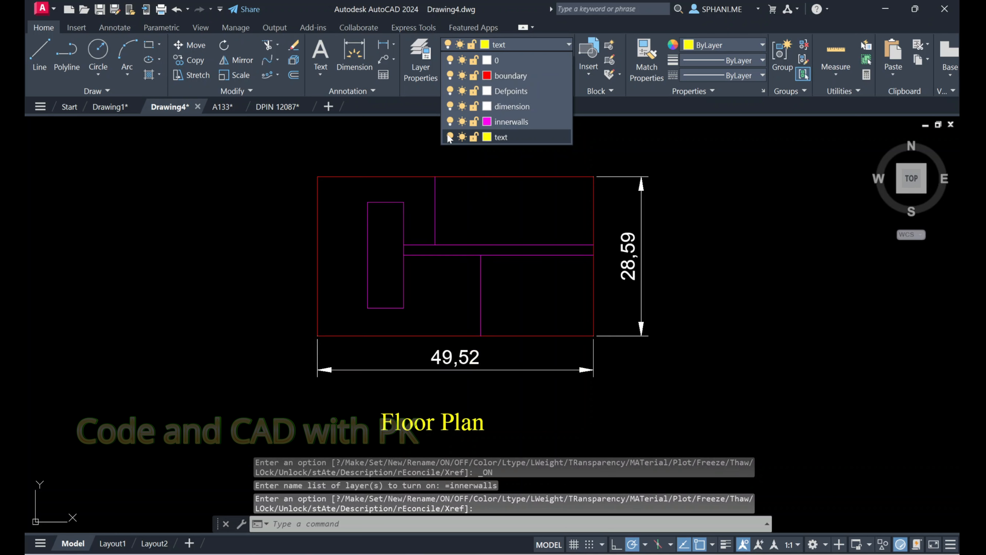
{"action": "left_click", "coordinate": [450, 137]}
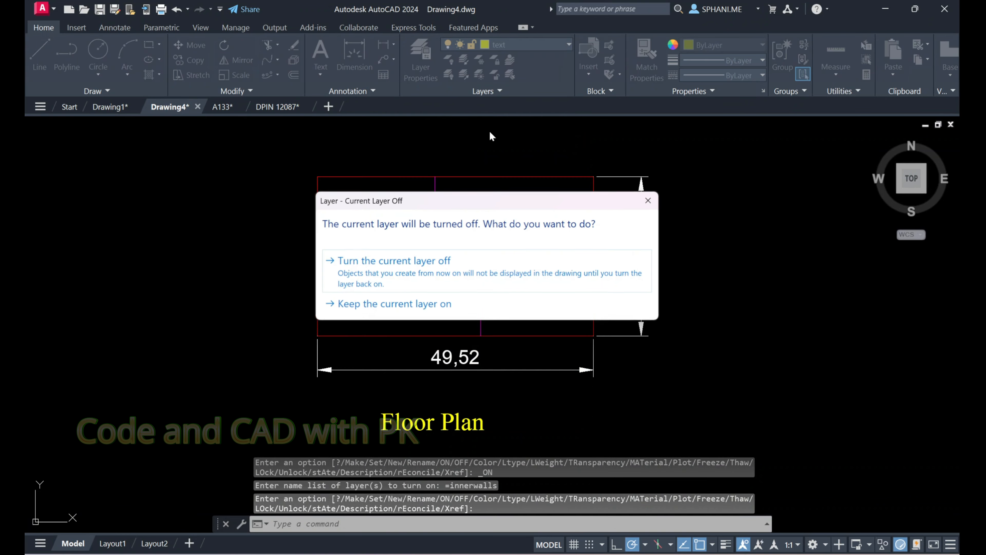
{"action": "left_click", "coordinate": [447, 303]}
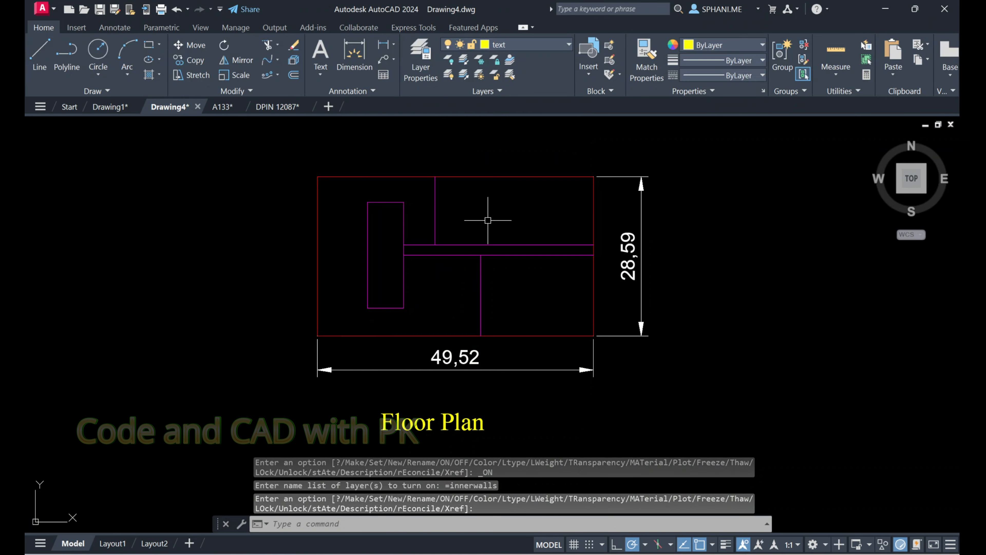
{"action": "left_click", "coordinate": [518, 44]}
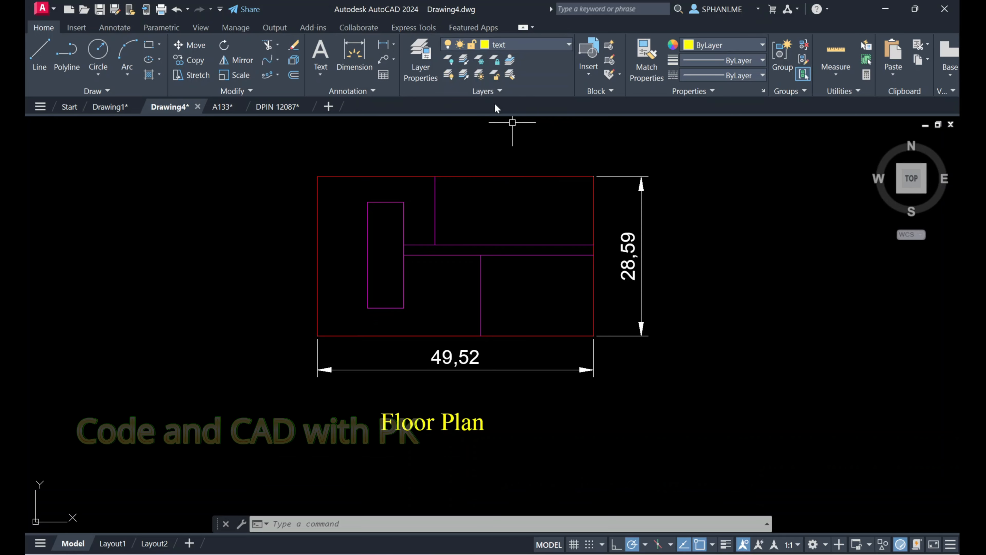
Turn off the boundary and innerwalls layers with the Layer Off command by picking the boundary outline and an inner wall
{"action": "left_click", "coordinate": [449, 61]}
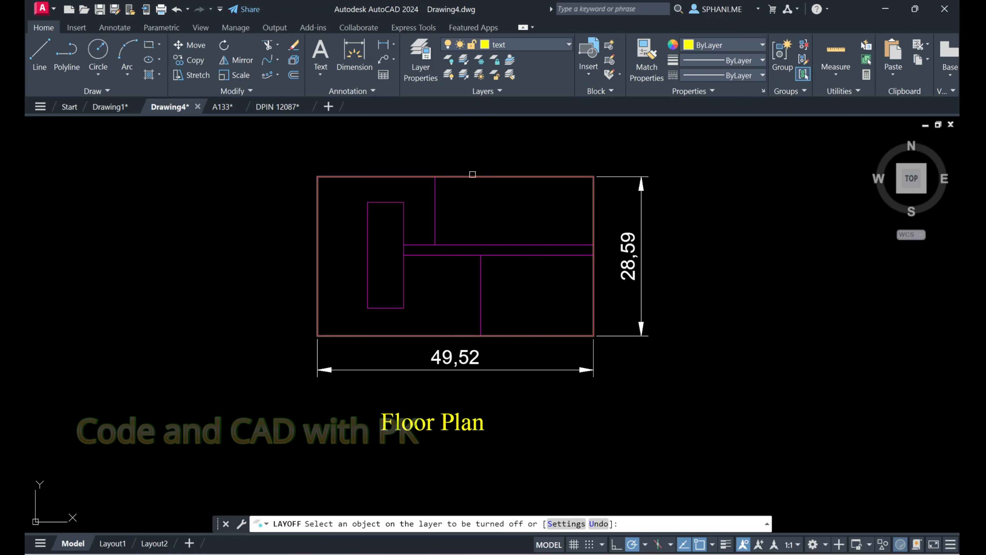
{"action": "left_click", "coordinate": [473, 175]}
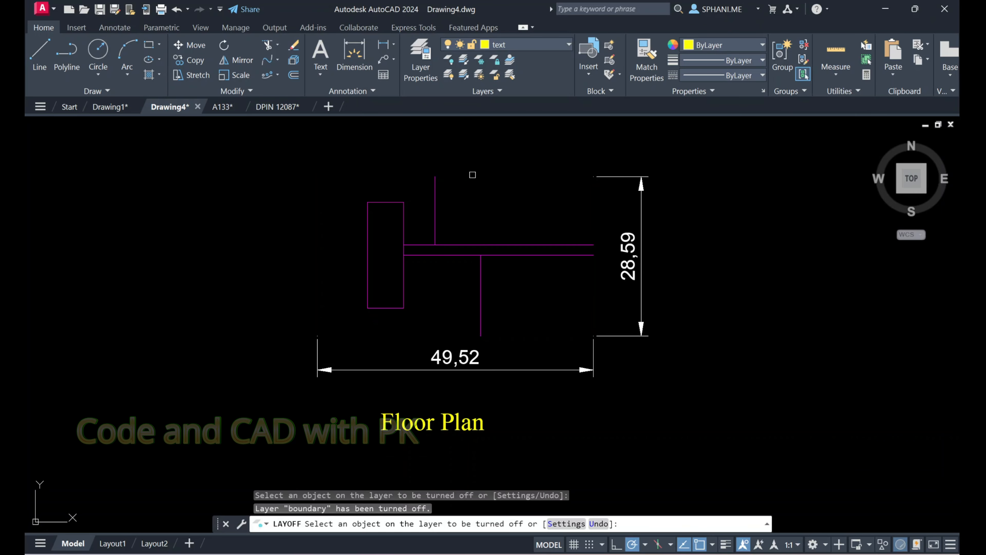
{"action": "left_click", "coordinate": [405, 218]}
{"action": "right_click", "coordinate": [419, 179]}
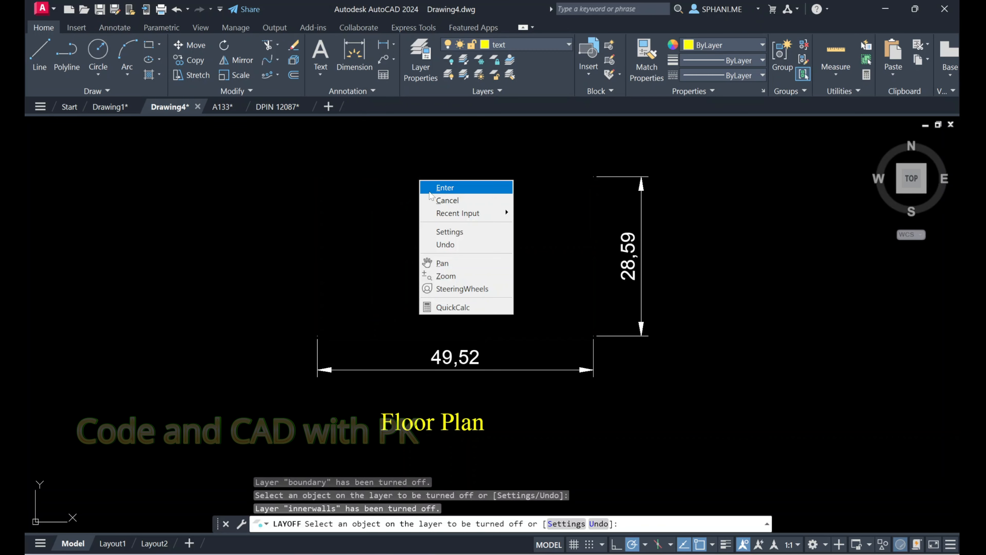
{"action": "left_click", "coordinate": [431, 186]}
Undo the last layer visibility changes to restore the boundary and inner walls
{"action": "key", "text": "ctrl+z"}
{"action": "key", "text": "ctrl+z"}
{"action": "key", "text": "ctrl+z"}
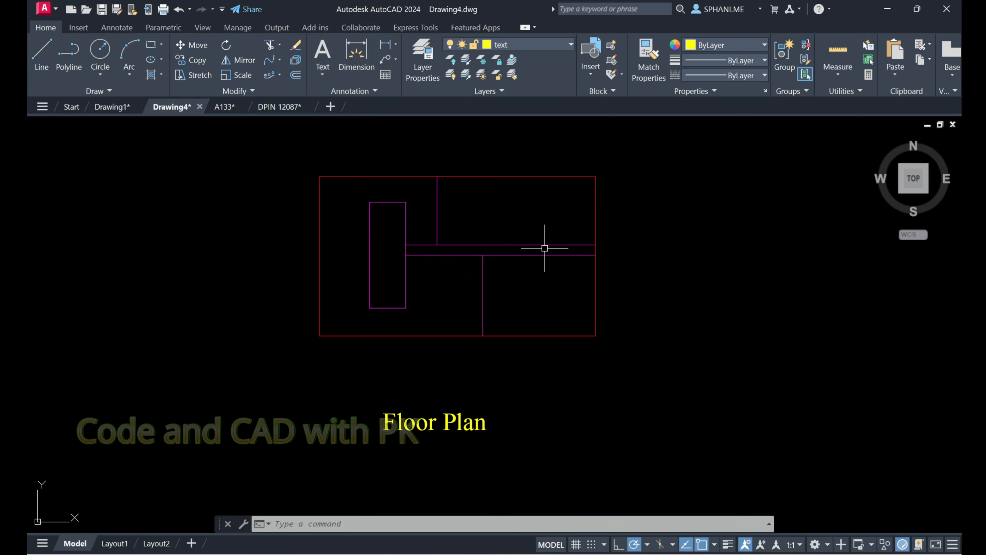
Freeze the boundary and innerwalls layers with the Layer Freeze command by picking the boundary outline and an inner wall
{"action": "left_click", "coordinate": [481, 59]}
{"action": "left_click", "coordinate": [494, 177]}
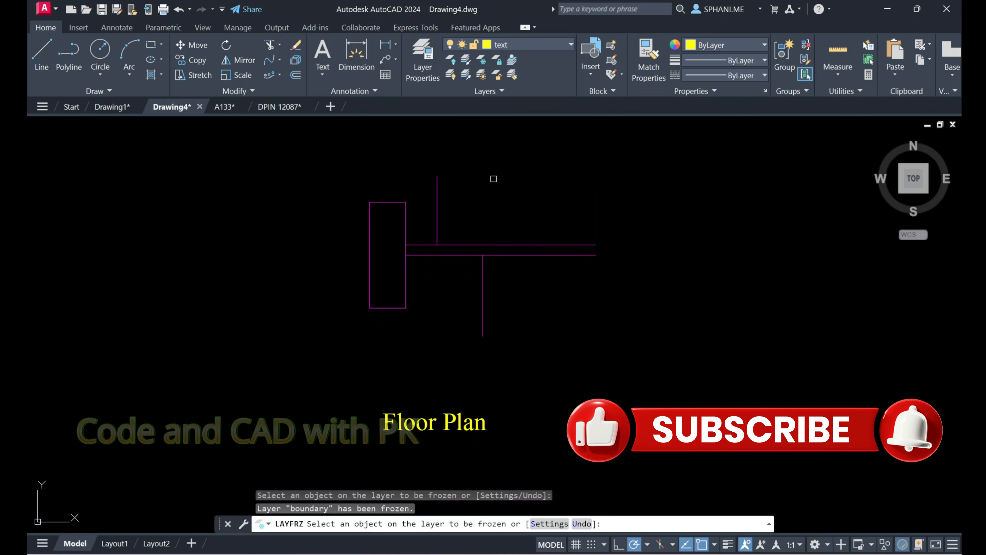
{"action": "left_click", "coordinate": [499, 244]}
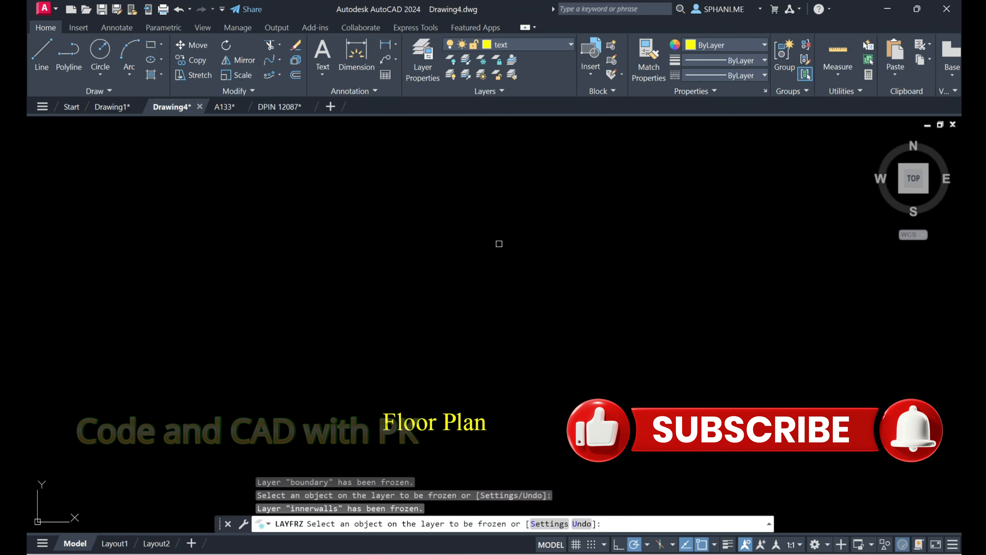
{"action": "right_click", "coordinate": [499, 242]}
{"action": "left_click", "coordinate": [510, 248]}
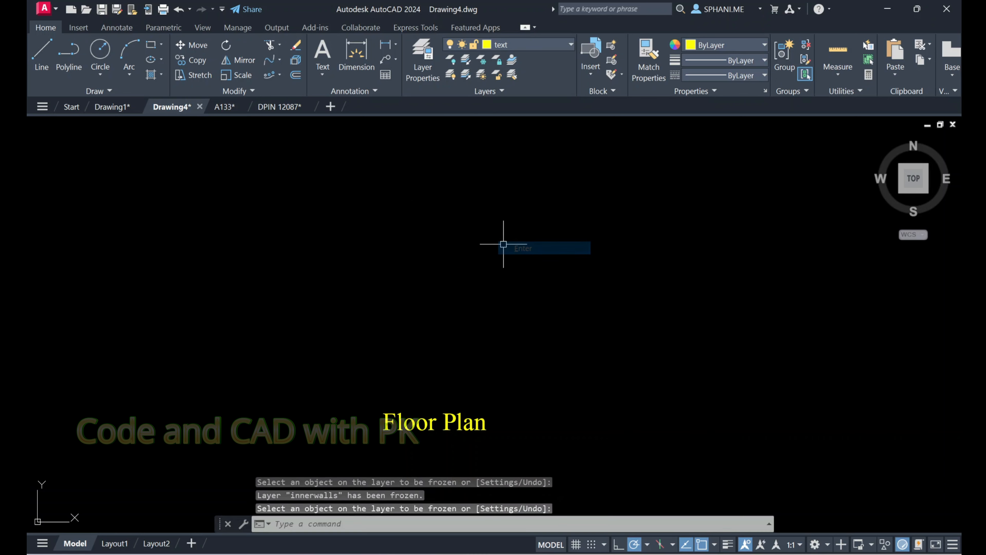
Undo the last layer freeze and layer isolation to restore the boundary, inner walls and dimensions
{"action": "key", "text": "ctrl+z"}
{"action": "key", "text": "ctrl+z"}
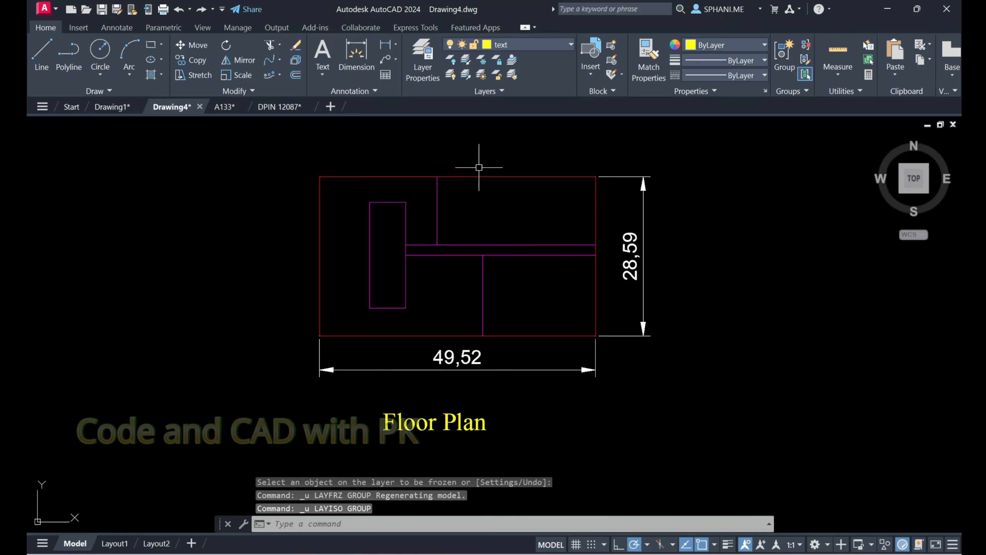
Isolate the boundary layer with the Layer Isolate command by picking the outer rectangle, and undo the isolation
{"action": "left_click", "coordinate": [465, 62]}
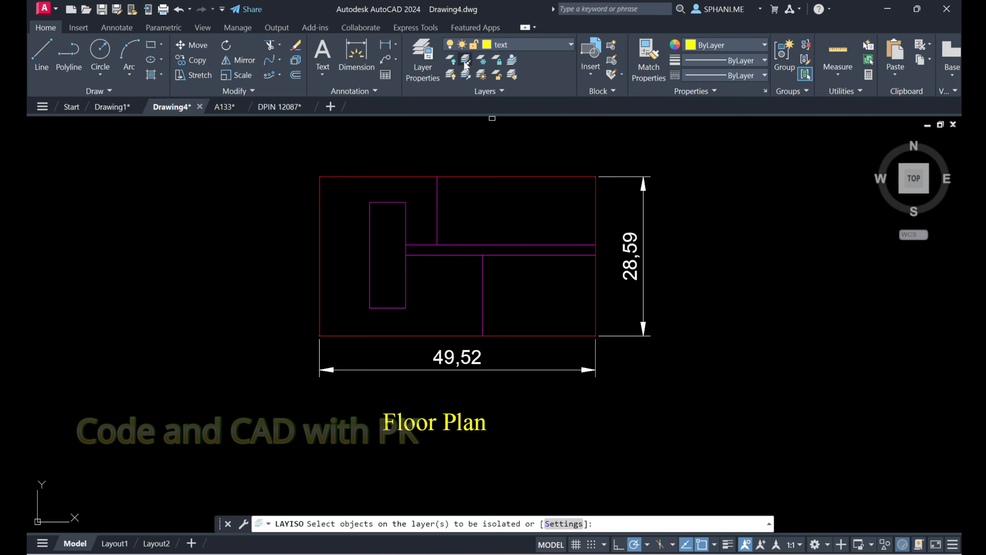
{"action": "left_click", "coordinate": [466, 173]}
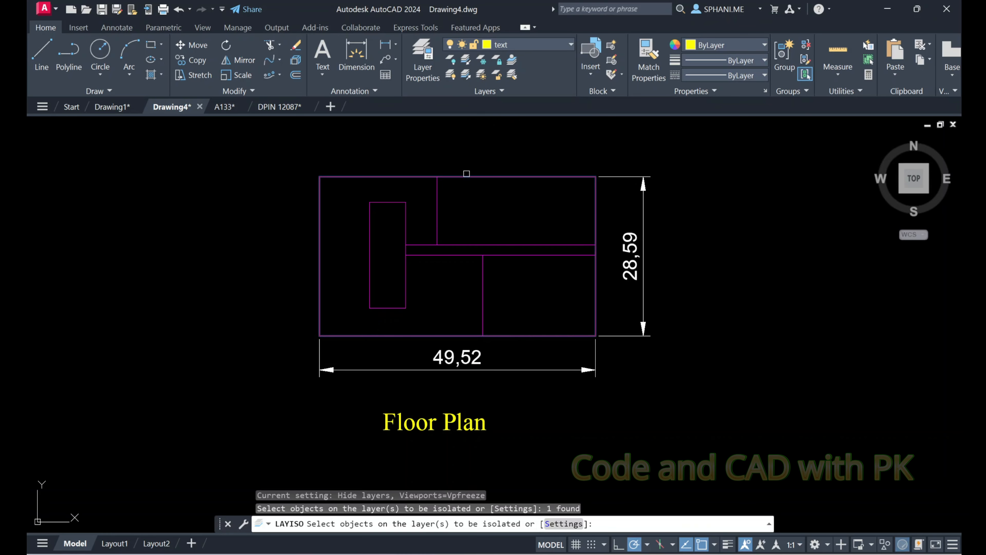
{"action": "key", "text": "Return"}
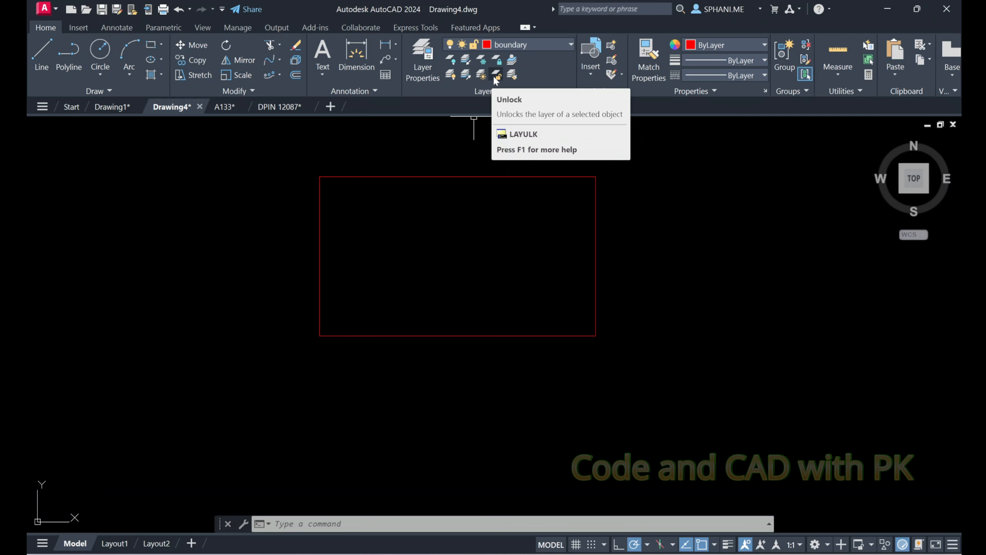
{"action": "key", "text": "ctrl+z"}
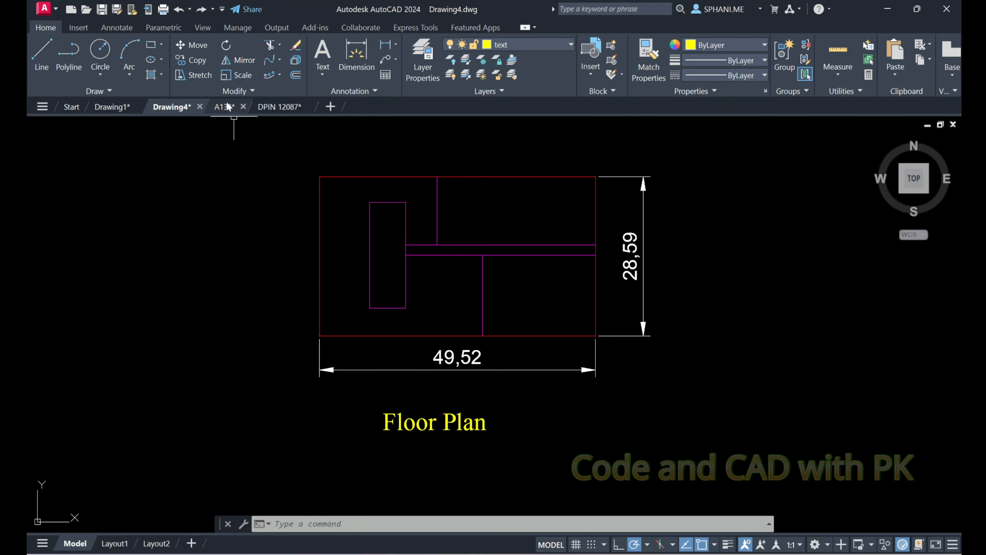
Switch to the DPIN 12087 drawing and zoom to its extents to show all the valve views
{"action": "left_click", "coordinate": [268, 105]}
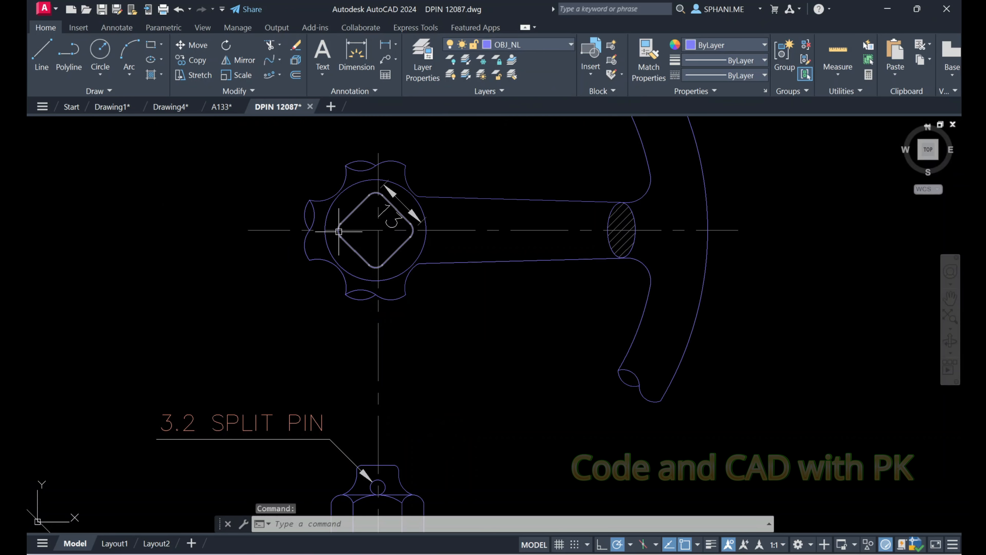
{"action": "type", "text": "z"}
{"action": "key", "text": "Return"}
{"action": "type", "text": "e"}
{"action": "key", "text": "Return"}
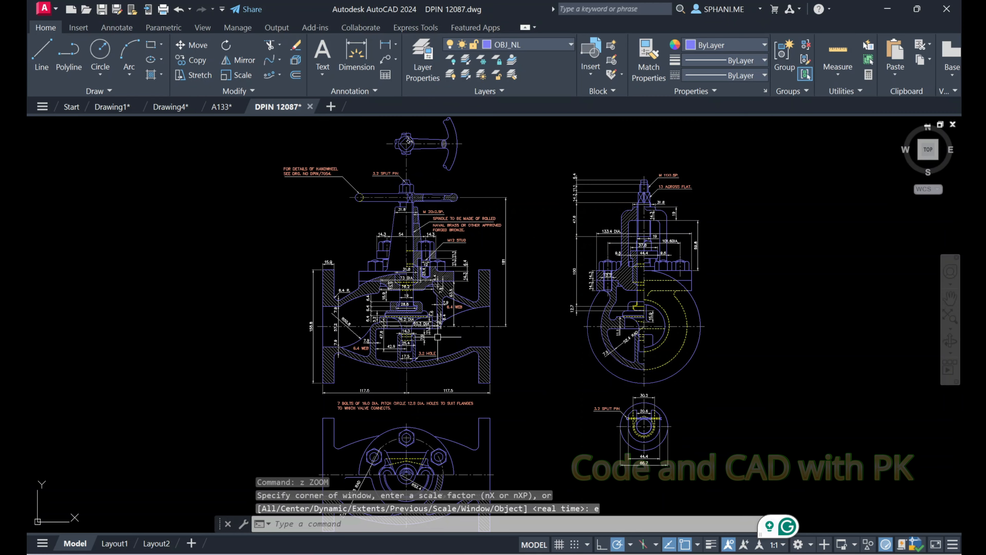
{"action": "scroll", "coordinate": [438, 337], "scroll_direction": "up", "scroll_amount": 1}
{"action": "scroll", "coordinate": [438, 337], "scroll_direction": "down", "scroll_amount": 1}
{"action": "middle_click_drag", "start_coordinate": [438, 337], "coordinate": [438, 286]}
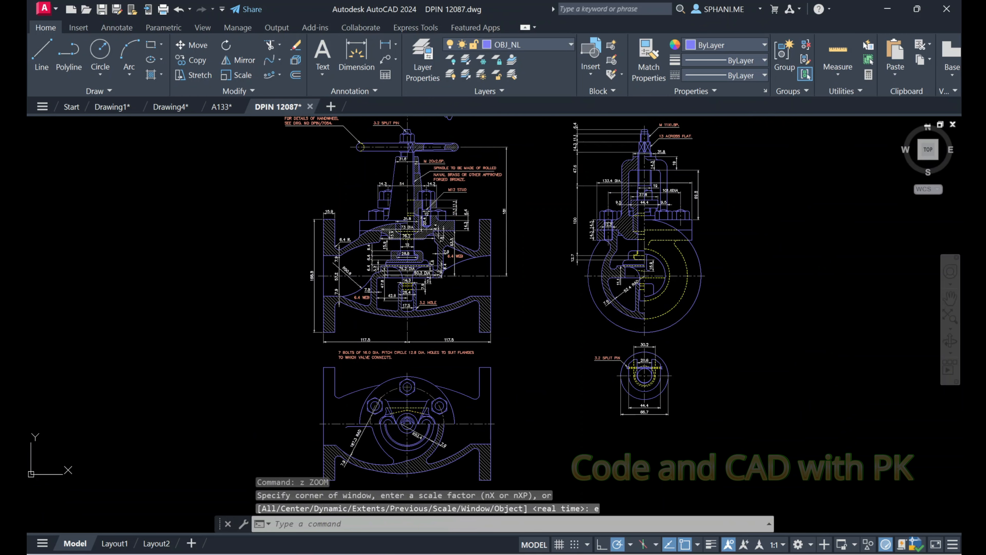
Turn off the DAS_LN, Defpoints and DIM_TX layers and make HAT_LR the current layer
{"action": "left_click", "coordinate": [553, 45]}
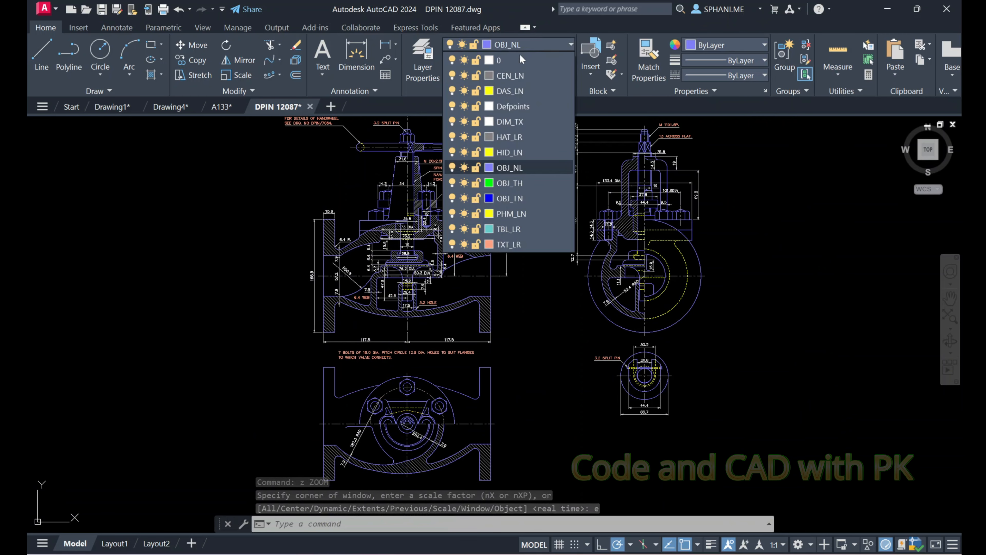
{"action": "left_click", "coordinate": [453, 106]}
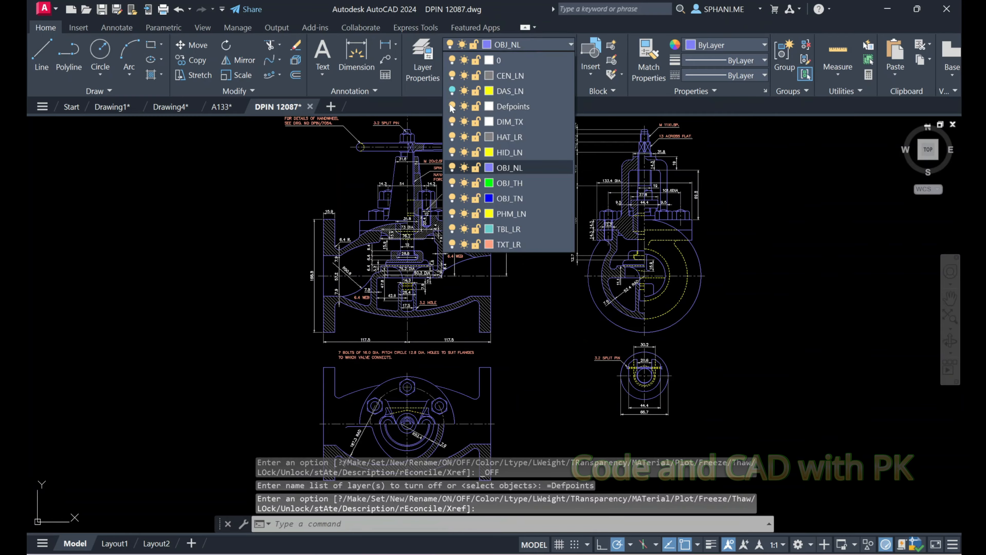
{"action": "left_click", "coordinate": [453, 121]}
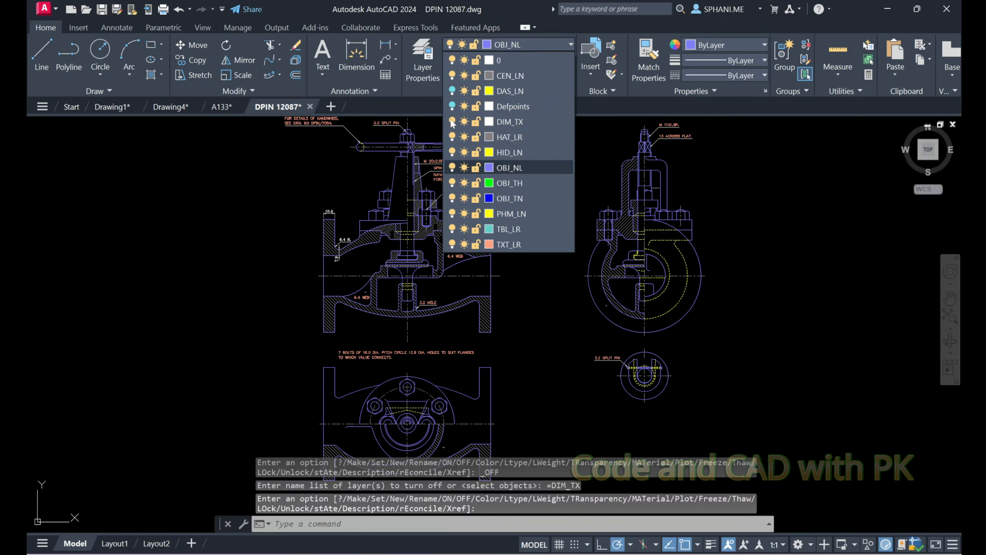
{"action": "left_click", "coordinate": [452, 136]}
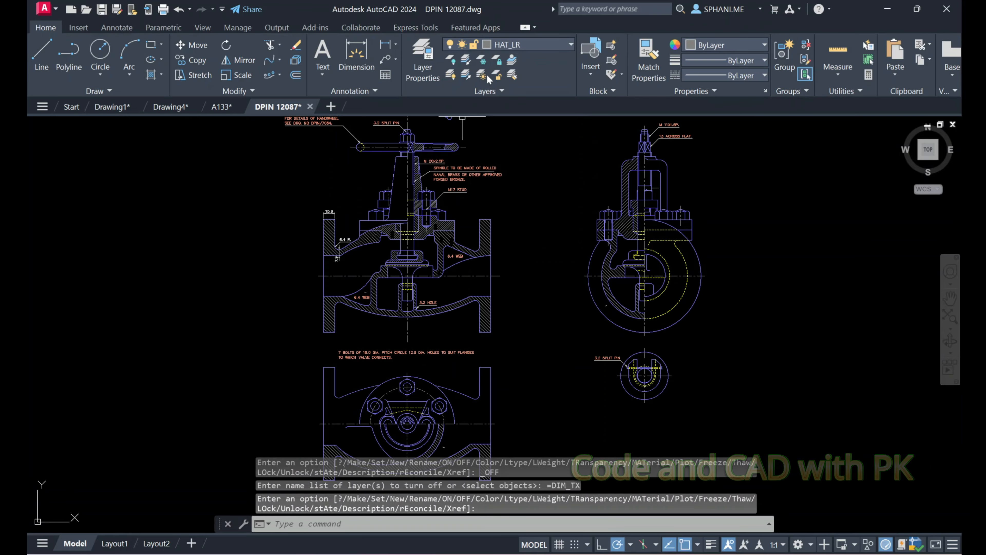
Turn off the HID_LN, OBJ_NL, OBJ_TH, OBJ_TN, PHM_LN, TBL_LR and TXT_LR layers
{"action": "left_click", "coordinate": [502, 45]}
{"action": "left_click", "coordinate": [452, 153]}
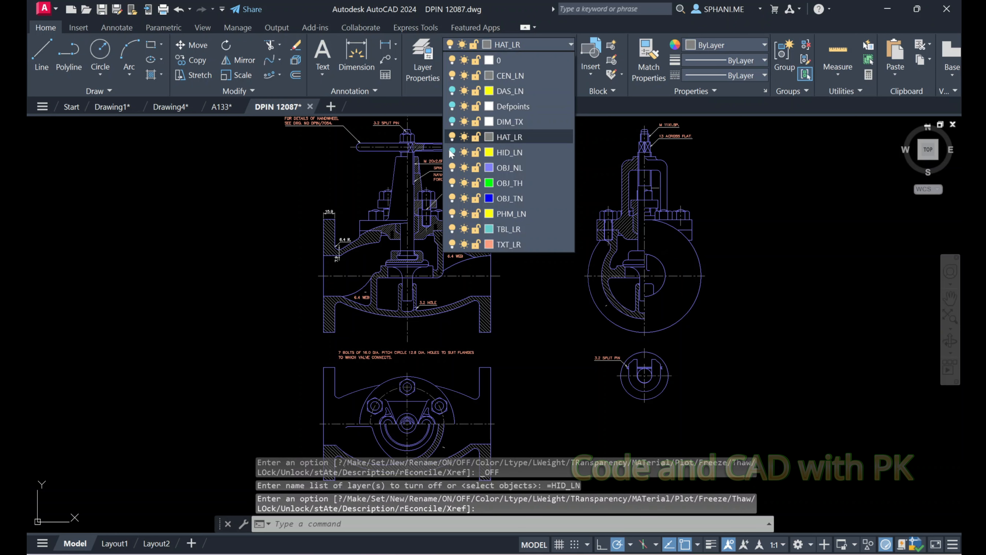
{"action": "left_click", "coordinate": [452, 168]}
{"action": "left_click", "coordinate": [452, 183]}
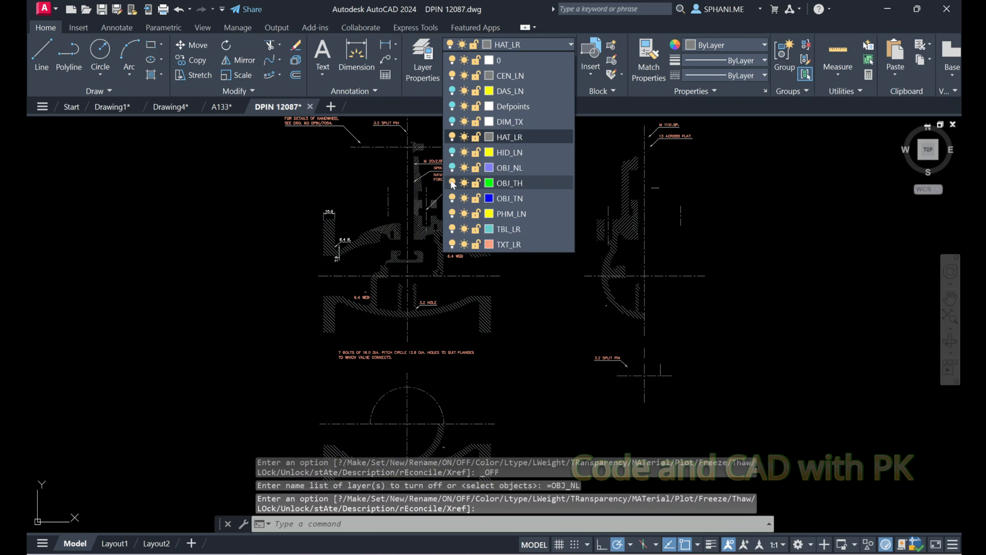
{"action": "left_click", "coordinate": [452, 198]}
{"action": "left_click", "coordinate": [452, 213]}
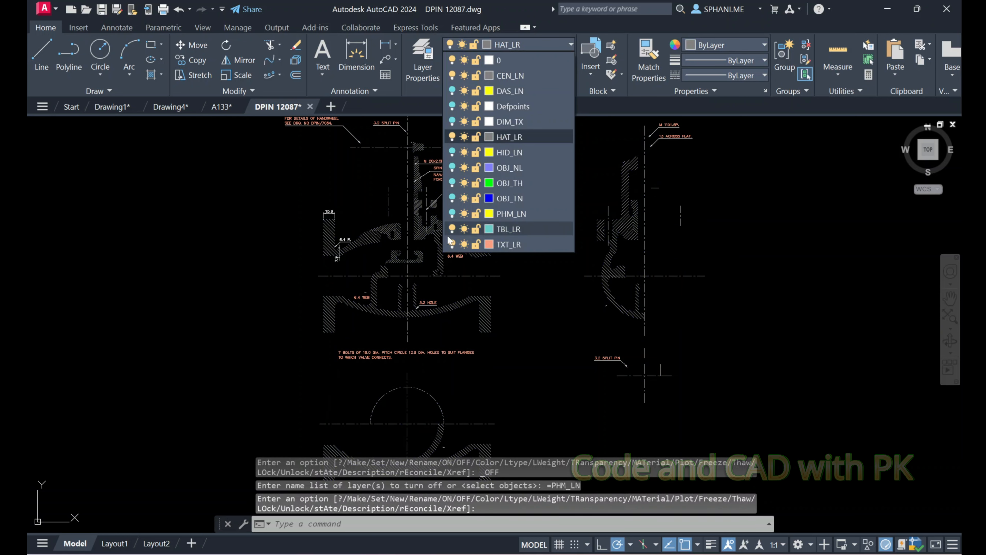
{"action": "left_click", "coordinate": [452, 230]}
{"action": "left_click", "coordinate": [452, 244]}
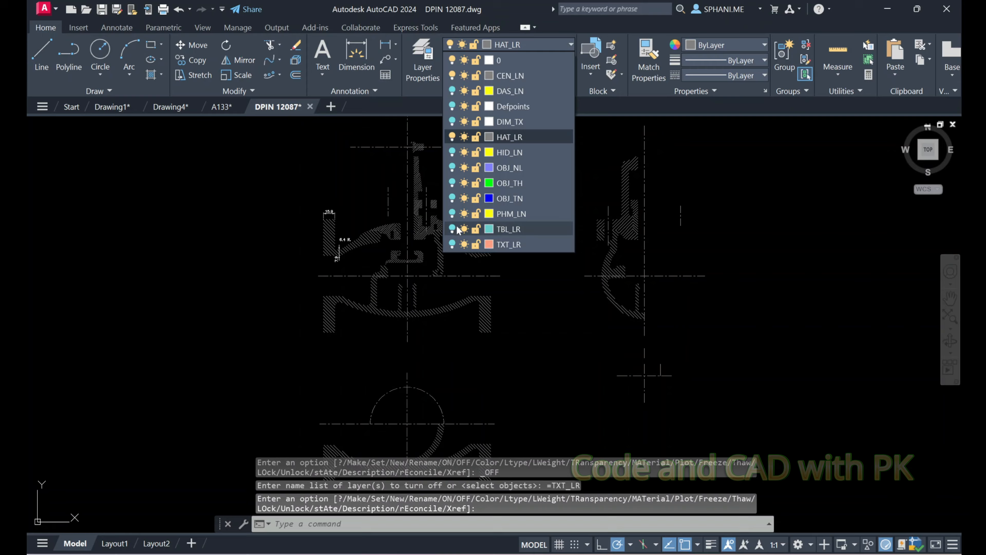
Turn all layers of the valve drawing back on at once
{"action": "left_click", "coordinate": [549, 319]}
{"action": "left_click", "coordinate": [453, 76]}
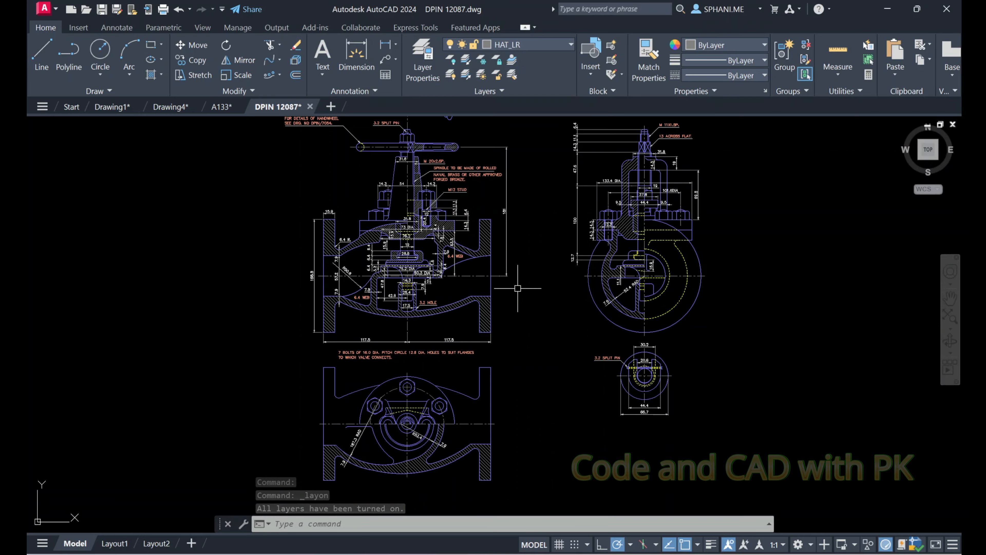
Examine the valve's section view closely, from the seat and stud details up to the handwheel
{"action": "scroll", "coordinate": [404, 237], "scroll_direction": "up", "scroll_amount": 6}
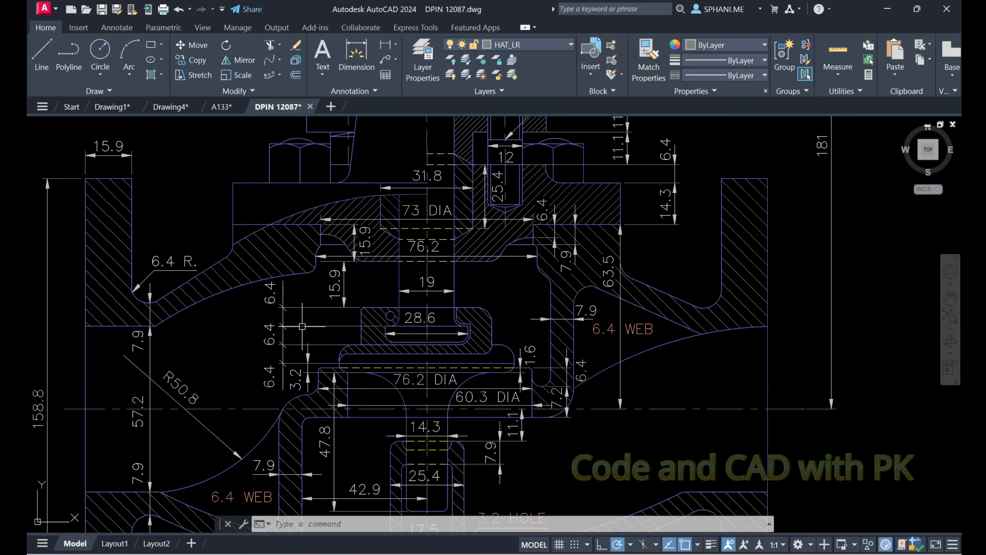
{"action": "scroll", "coordinate": [422, 271], "scroll_direction": "down", "scroll_amount": 2}
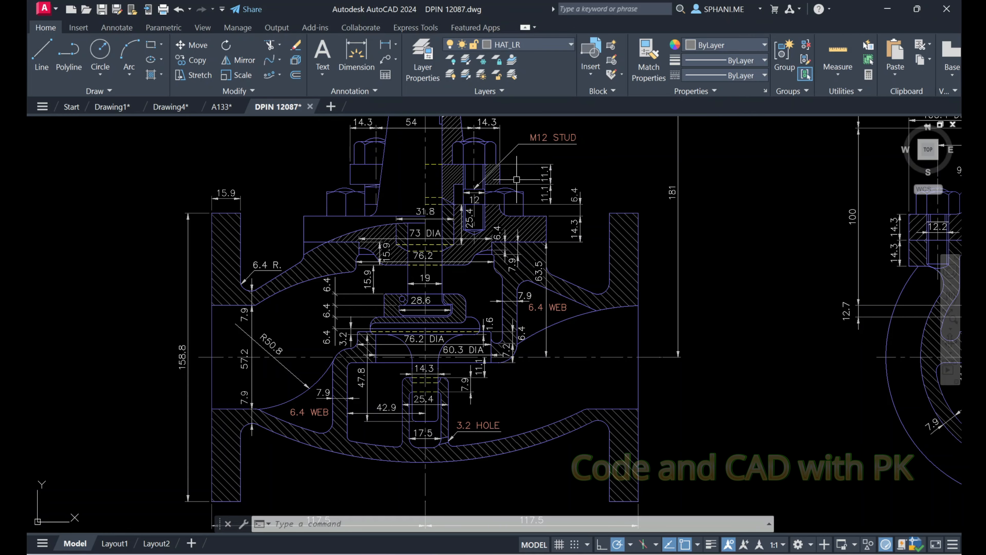
{"action": "scroll", "coordinate": [510, 181], "scroll_direction": "up", "scroll_amount": 2}
{"action": "middle_click_drag", "start_coordinate": [509, 181], "coordinate": [513, 427]}
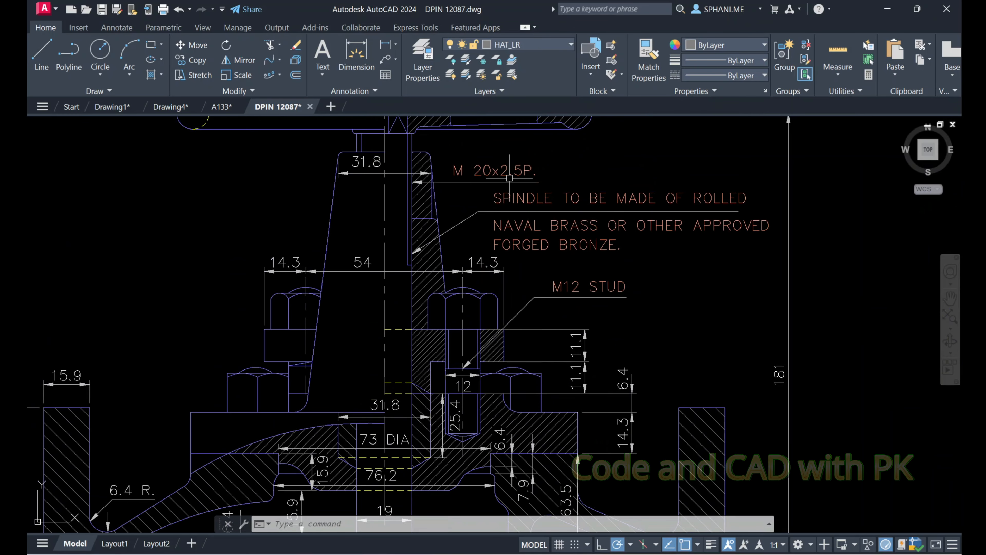
{"action": "middle_click_drag", "start_coordinate": [490, 228], "coordinate": [492, 358]}
{"action": "middle_click_drag", "start_coordinate": [488, 140], "coordinate": [475, 191]}
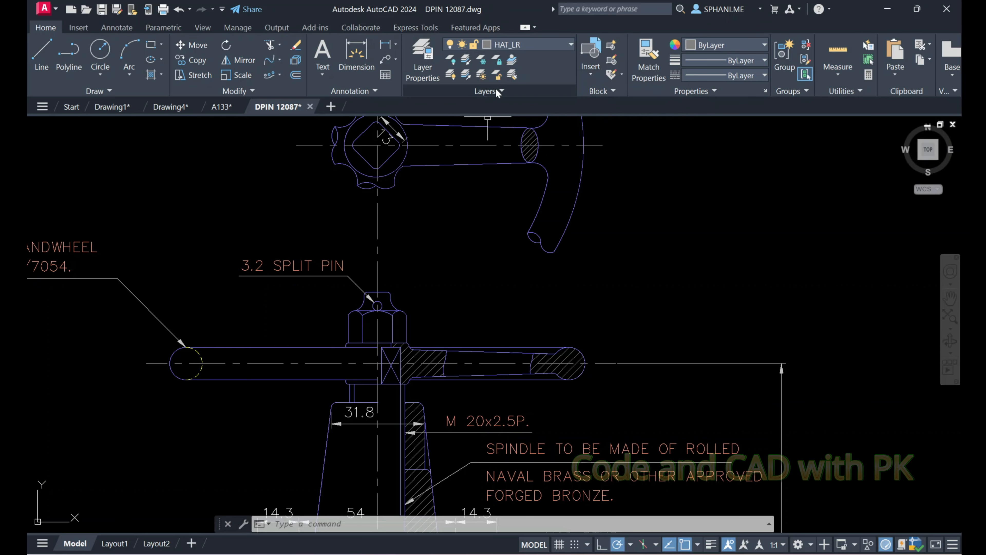
{"action": "left_click", "coordinate": [514, 80]}
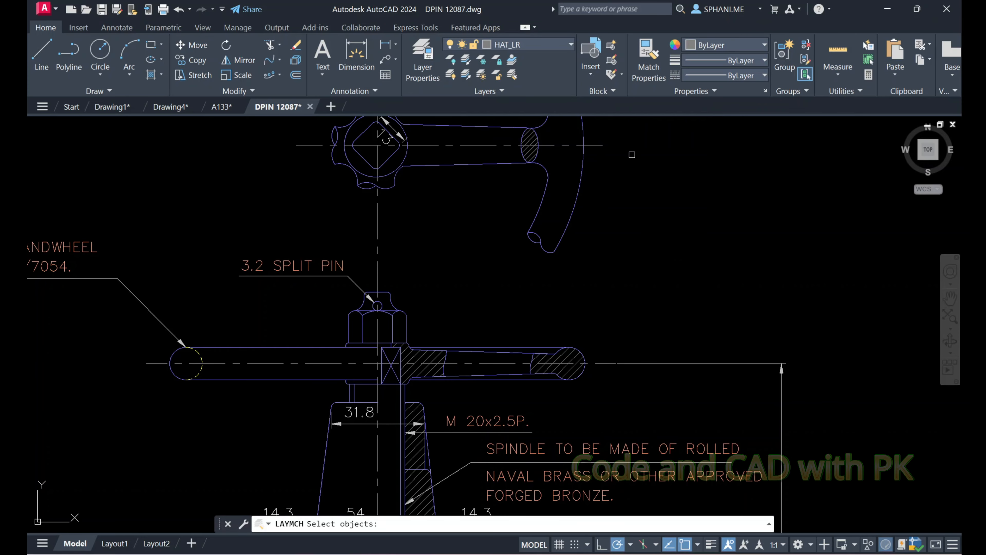
{"action": "middle_click_drag", "start_coordinate": [632, 155], "coordinate": [609, 237]}
{"action": "scroll", "coordinate": [454, 219], "scroll_direction": "up", "scroll_amount": 4}
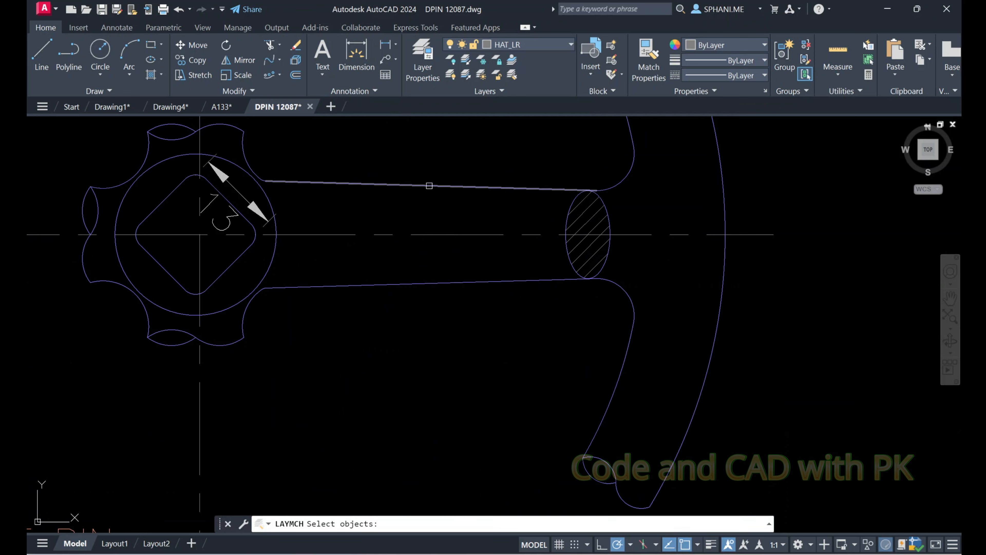
{"action": "left_click", "coordinate": [429, 186]}
{"action": "key", "text": "Escape"}
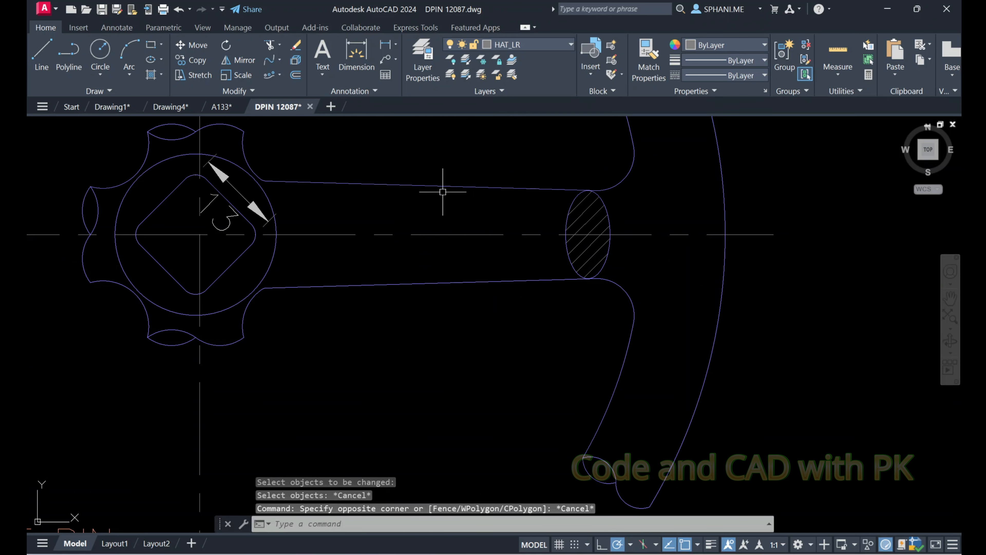
{"action": "left_click", "coordinate": [429, 186]}
{"action": "key", "text": "Escape"}
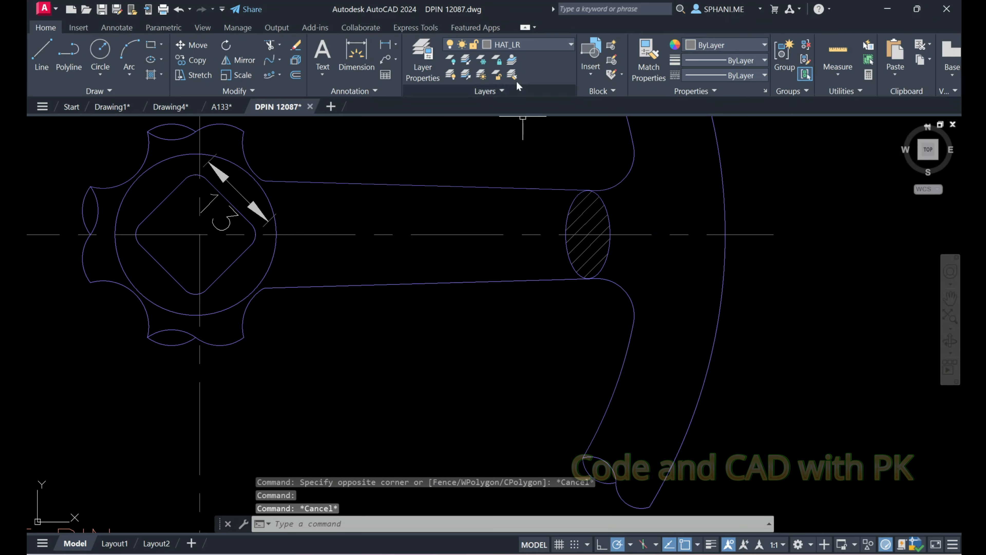
Move the handwheel's horizontal centreline to the layer of the arm's upper edge with Layer Match, check its layer, and undo the change
{"action": "left_click", "coordinate": [512, 74]}
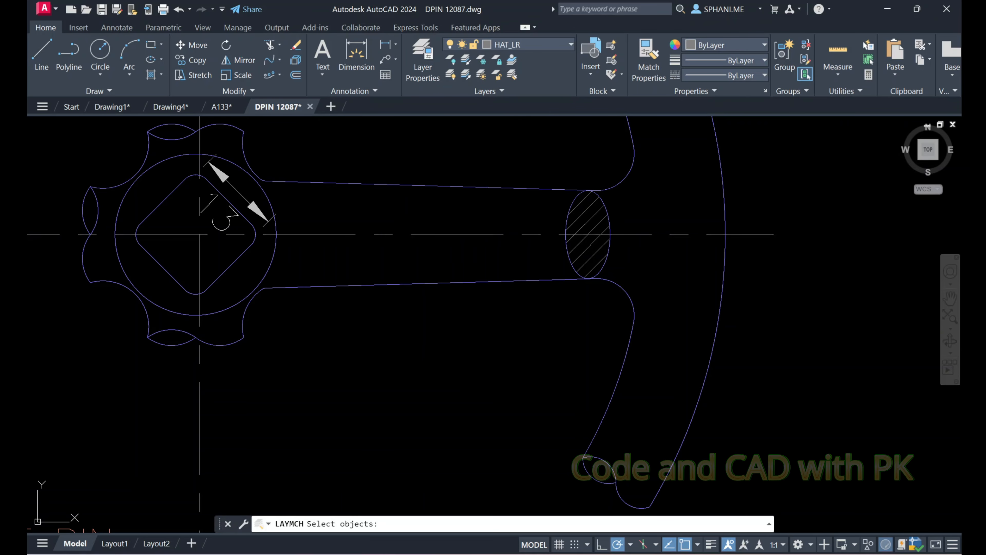
{"action": "left_click", "coordinate": [437, 234]}
{"action": "key", "text": "Return"}
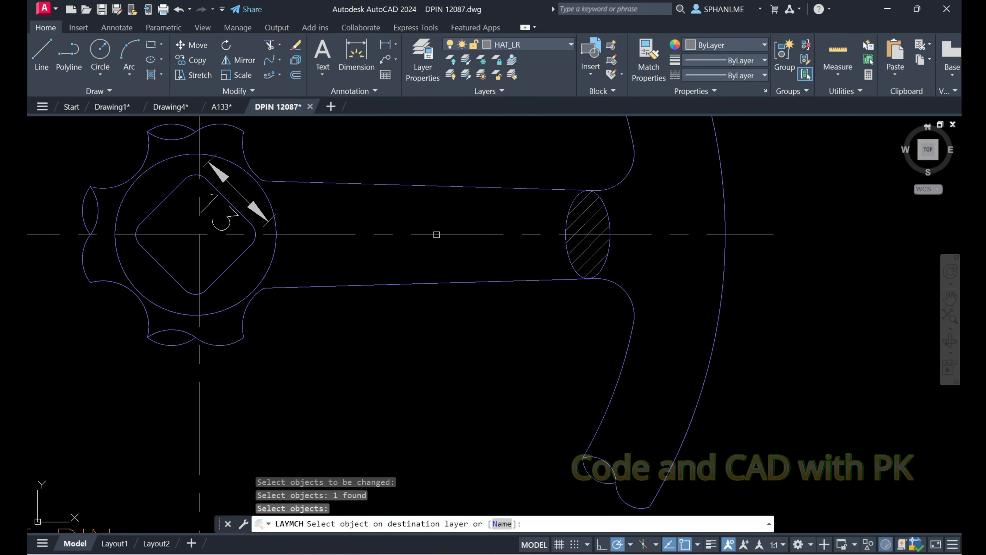
{"action": "left_click", "coordinate": [437, 189]}
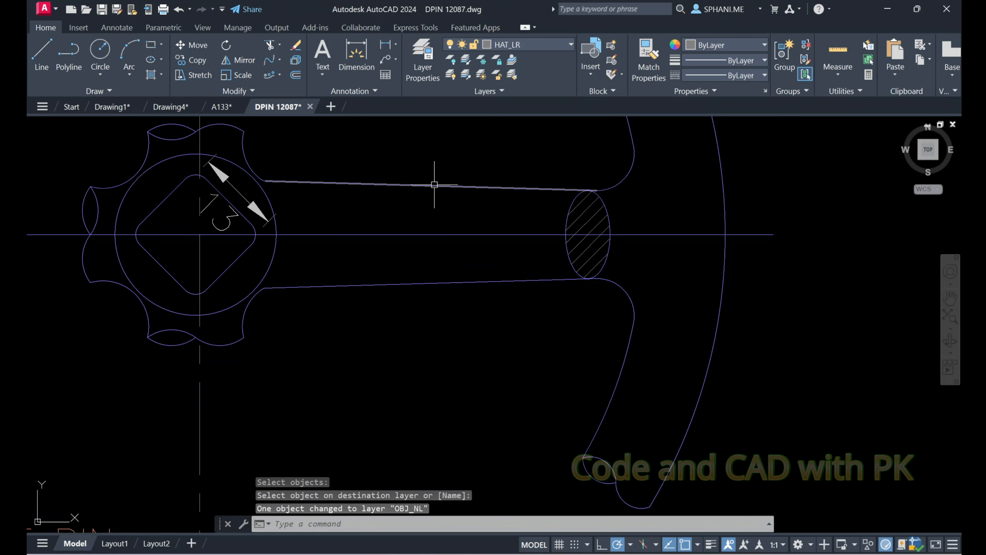
{"action": "left_click", "coordinate": [416, 235]}
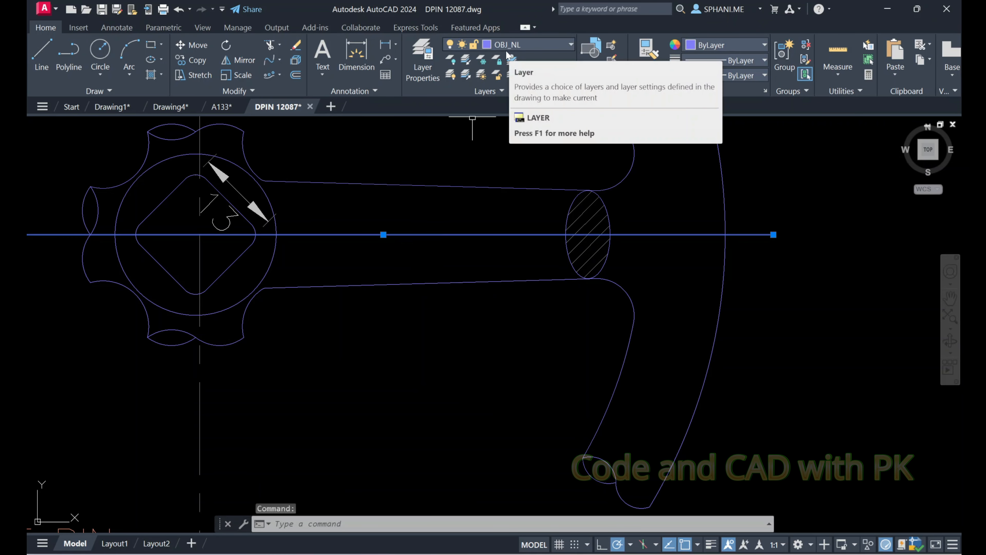
{"action": "key", "text": "ctrl+z"}
{"action": "scroll", "coordinate": [450, 233], "scroll_direction": "down", "scroll_amount": 2}
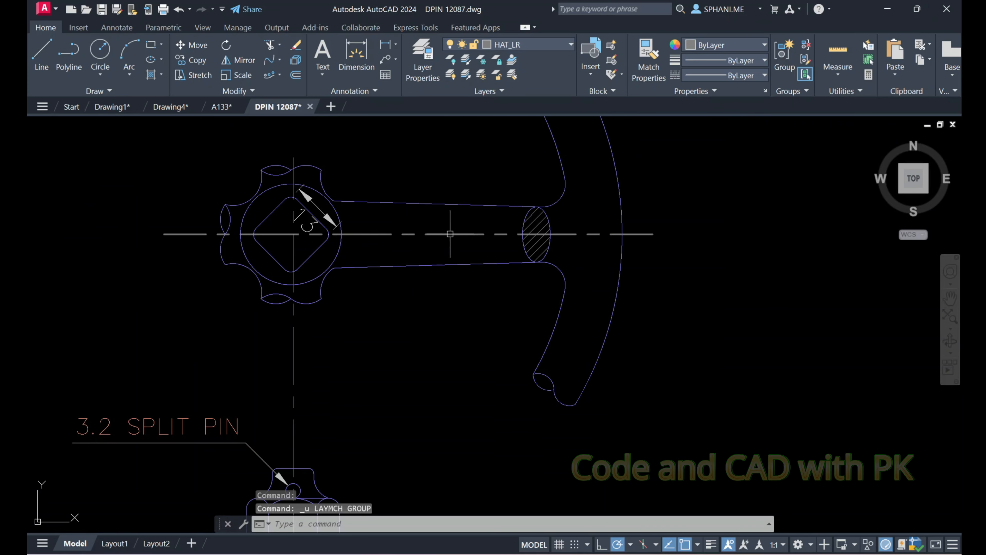
{"action": "key", "text": "Escape"}
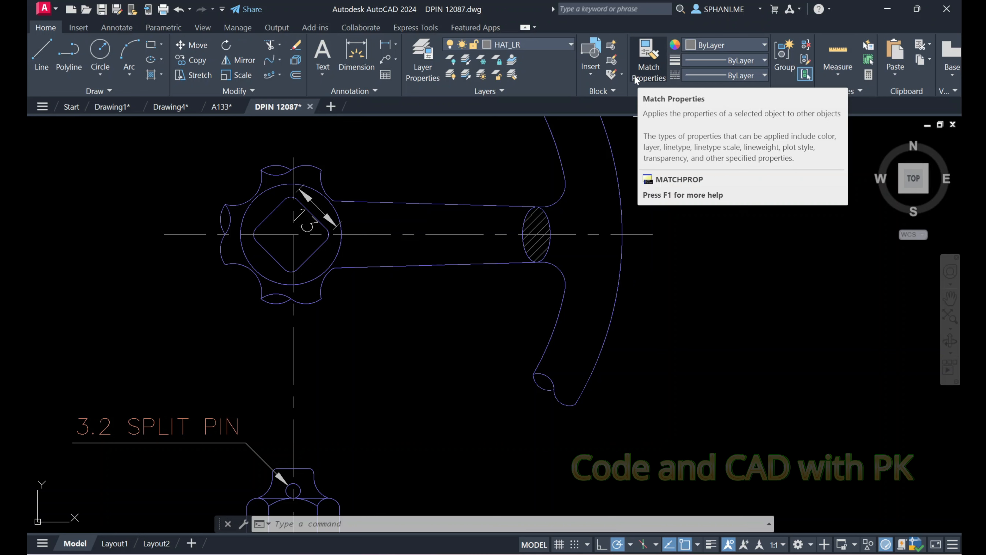
Apply the properties of the handwheel arm's upper edge to the horizontal centreline with Match Properties
{"action": "key", "text": "Escape"}
{"action": "key", "text": "Escape"}
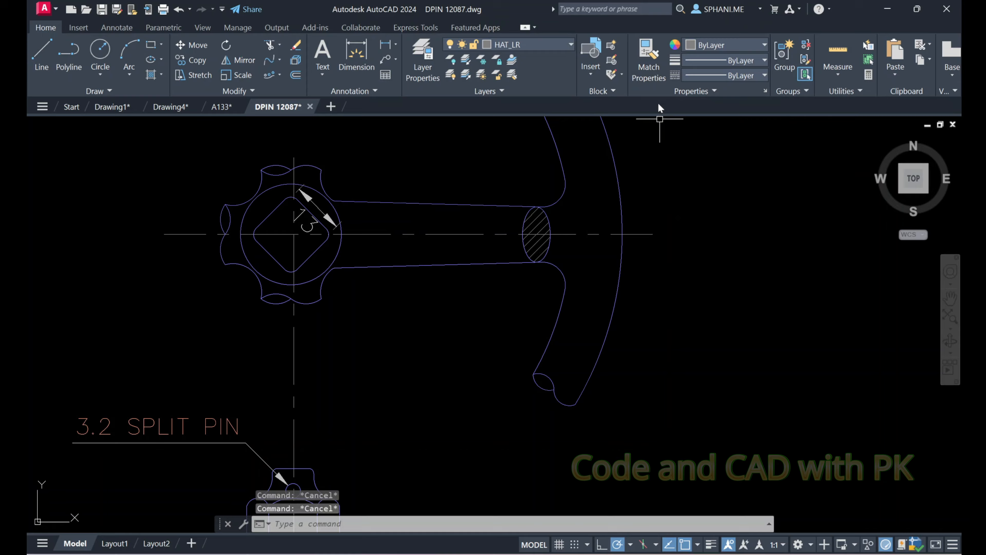
{"action": "left_click", "coordinate": [656, 62]}
{"action": "left_click", "coordinate": [456, 206]}
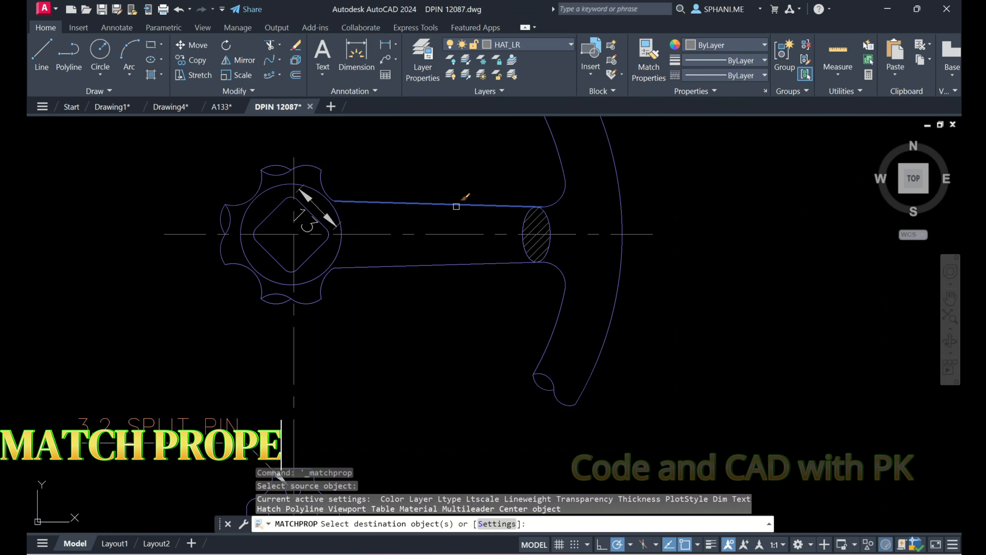
{"action": "left_click", "coordinate": [453, 235]}
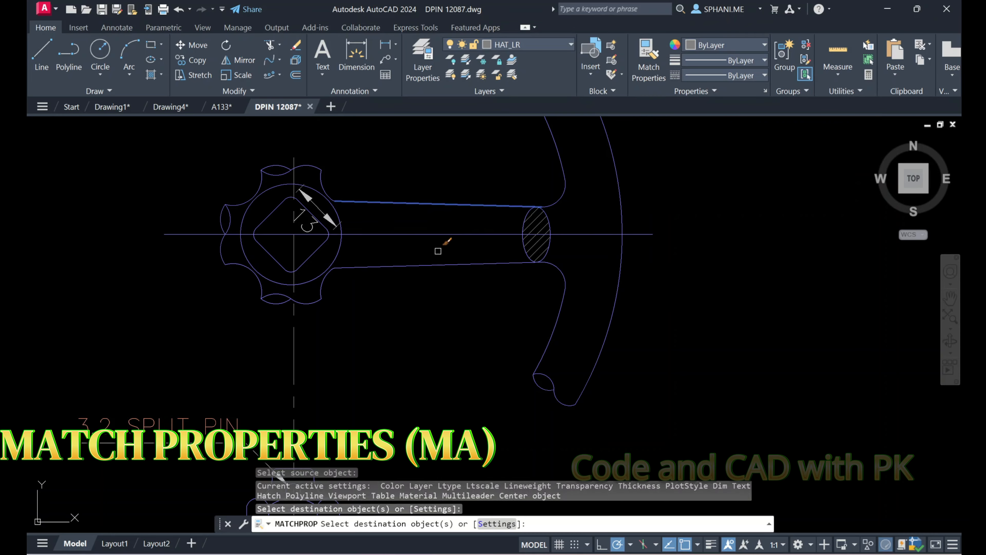
{"action": "key", "text": "ctrl+z"}
{"action": "key", "text": "Escape"}
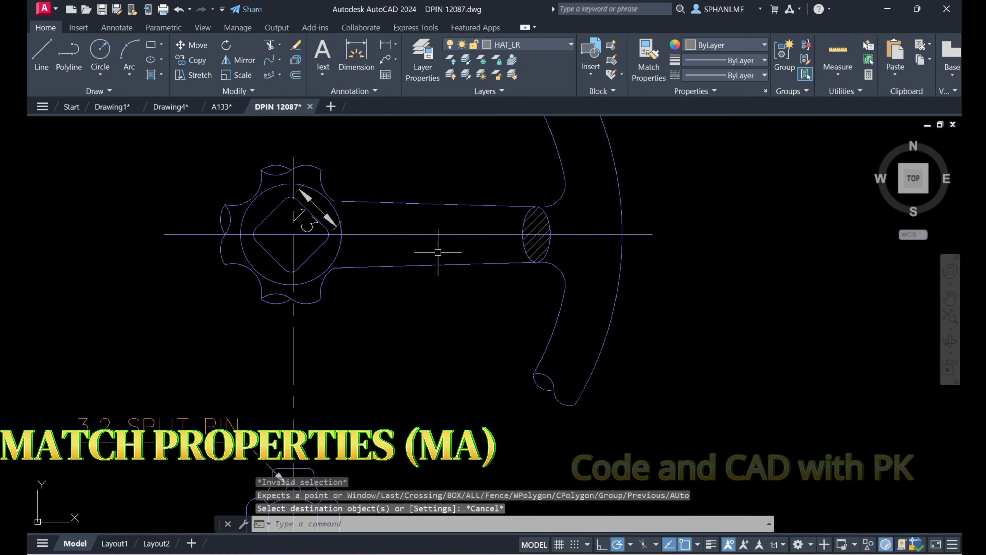
Undo the Match Properties change on the handwheel's horizontal centreline and show the full extents of the valve drawing
{"action": "key", "text": "ctrl+z"}
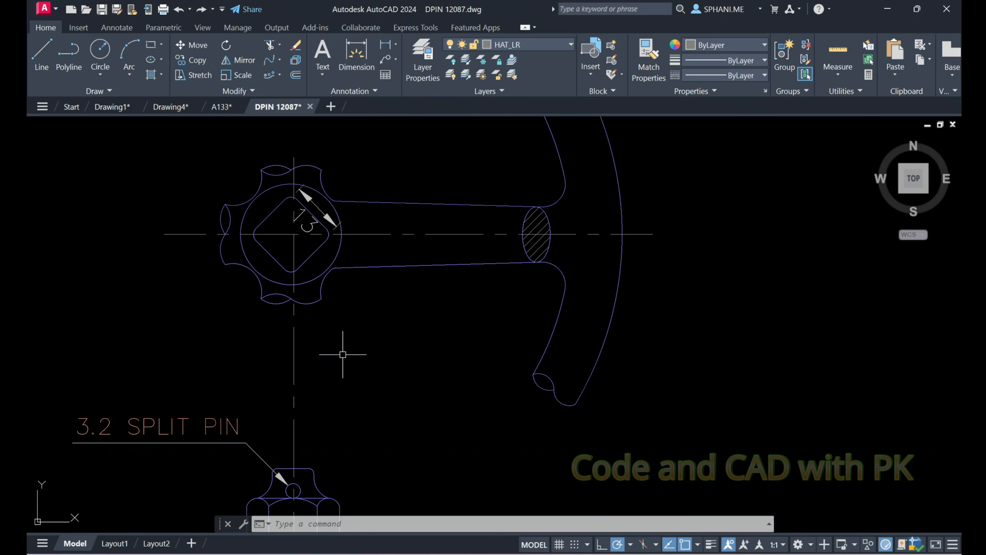
{"action": "scroll", "coordinate": [420, 335], "scroll_direction": "down", "scroll_amount": 2}
{"action": "mouse_move", "coordinate": [391, 341]}
{"action": "middle_mouse_down"}
{"action": "mouse_move", "coordinate": [393, 305]}
{"action": "mouse_move", "coordinate": [383, 297]}
{"action": "middle_mouse_up"}
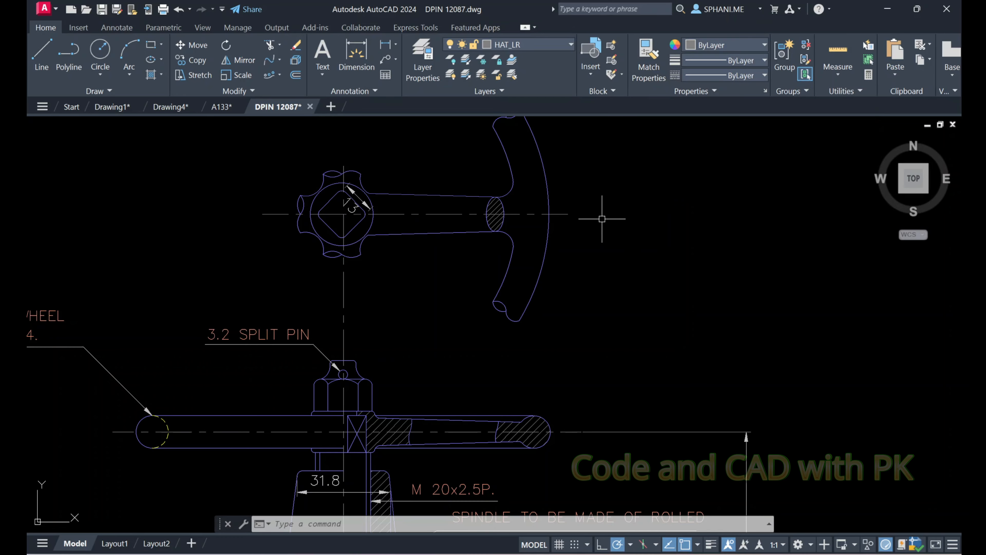
{"action": "type", "text": "z"}
{"action": "key", "text": "Return"}
{"action": "type", "text": "e"}
{"action": "key", "text": "Return"}
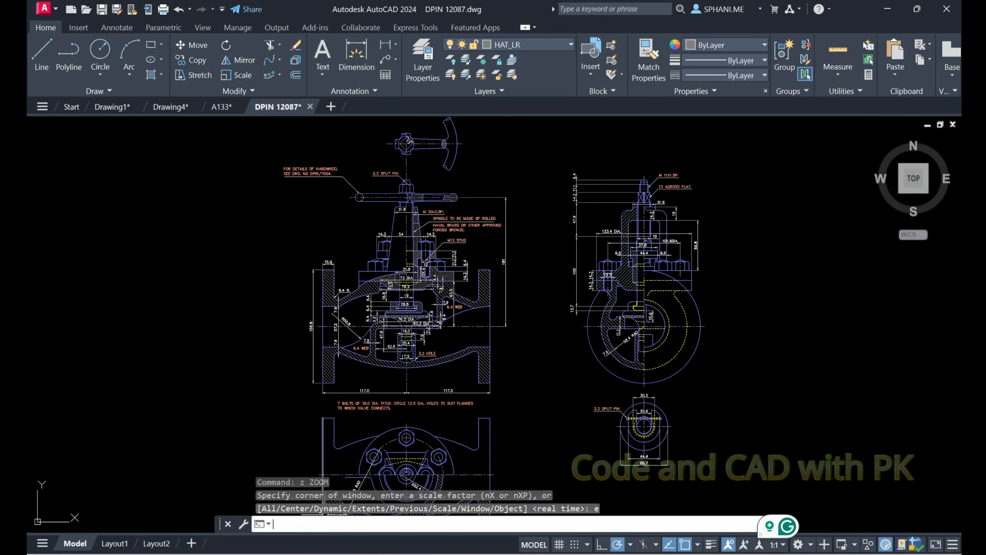
{"action": "type", "text": "ma"}
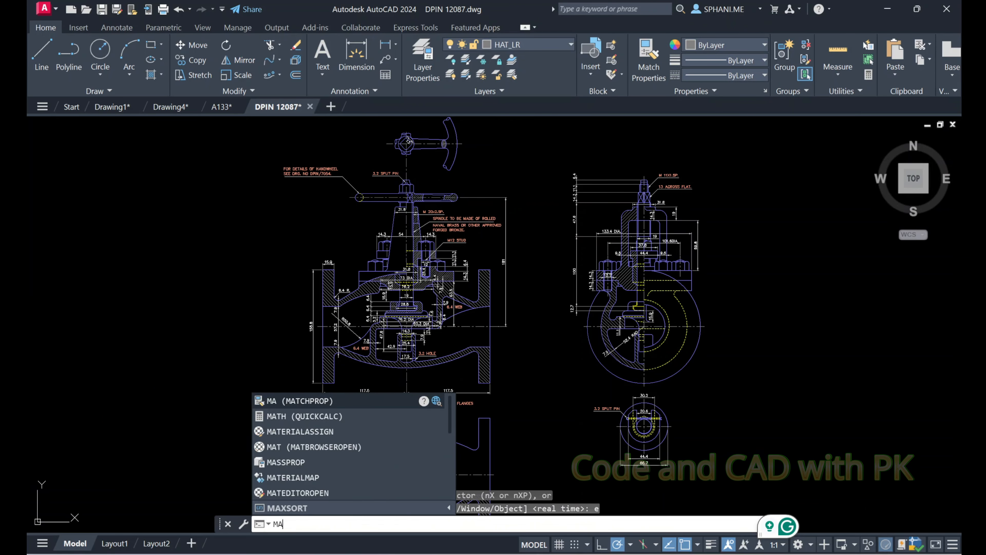
{"action": "key", "text": "Return"}
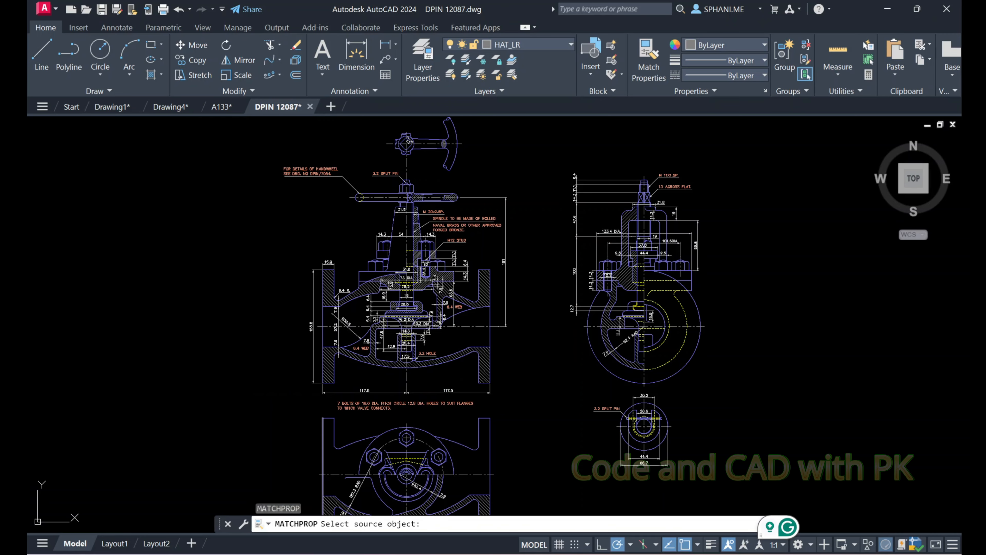
{"action": "key", "text": "Escape"}
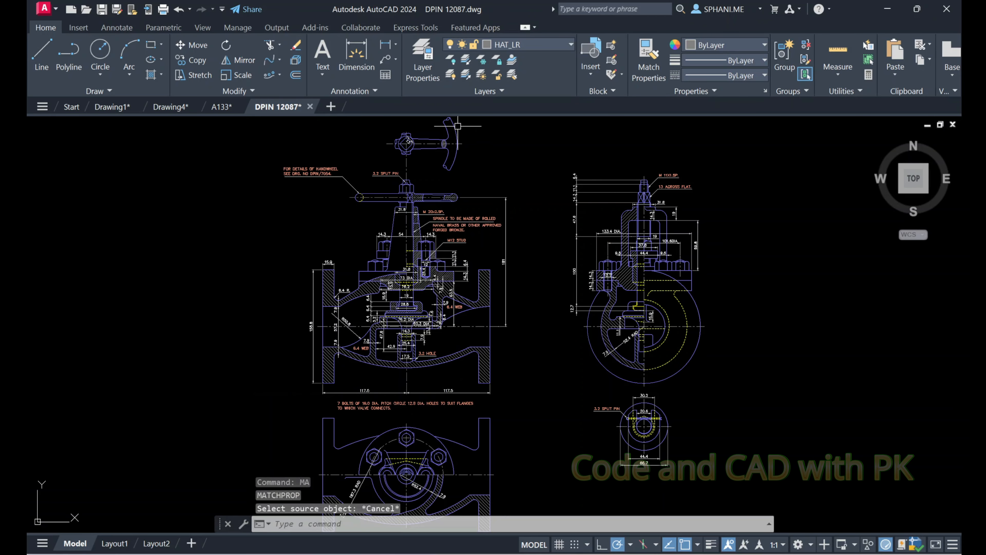
{"action": "type", "text": "z"}
{"action": "key", "text": "space"}
{"action": "type", "text": "e"}
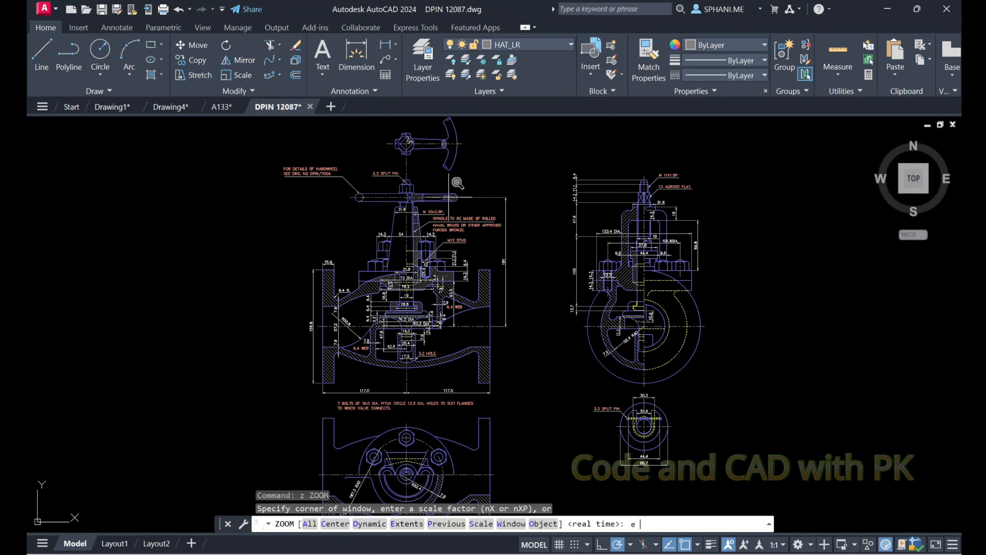
{"action": "key", "text": "space"}
{"action": "key", "text": "Escape"}
{"action": "key", "text": "Escape"}
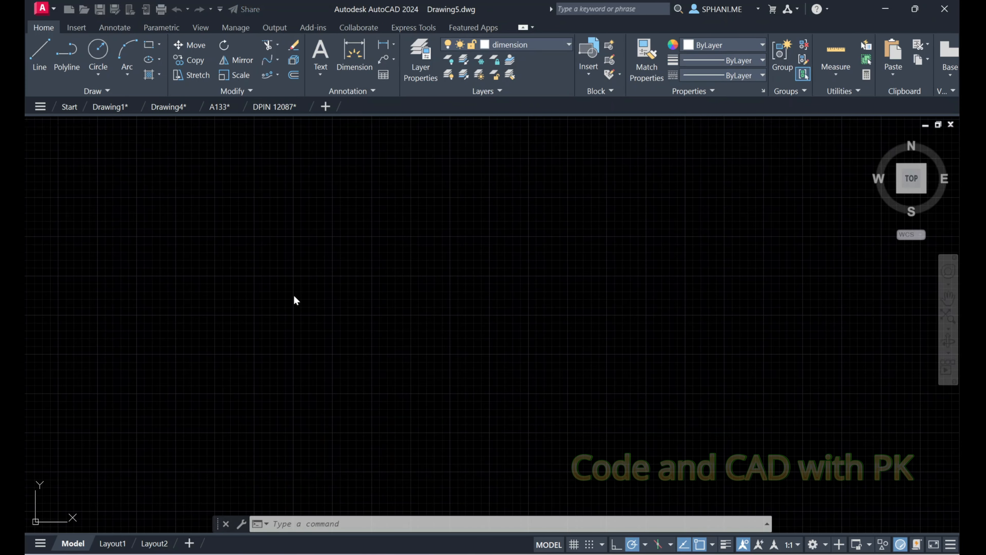
Turn the grid off in the new, empty drawing
{"action": "type", "text": "z"}
{"action": "key", "text": "Return"}
{"action": "type", "text": "e"}
{"action": "key", "text": "Return"}
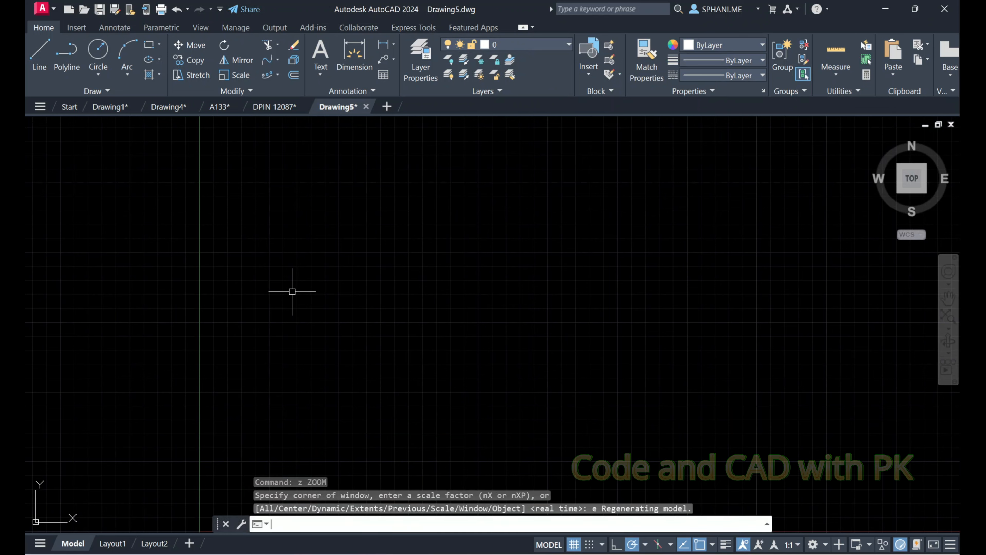
{"action": "key", "text": "Return"}
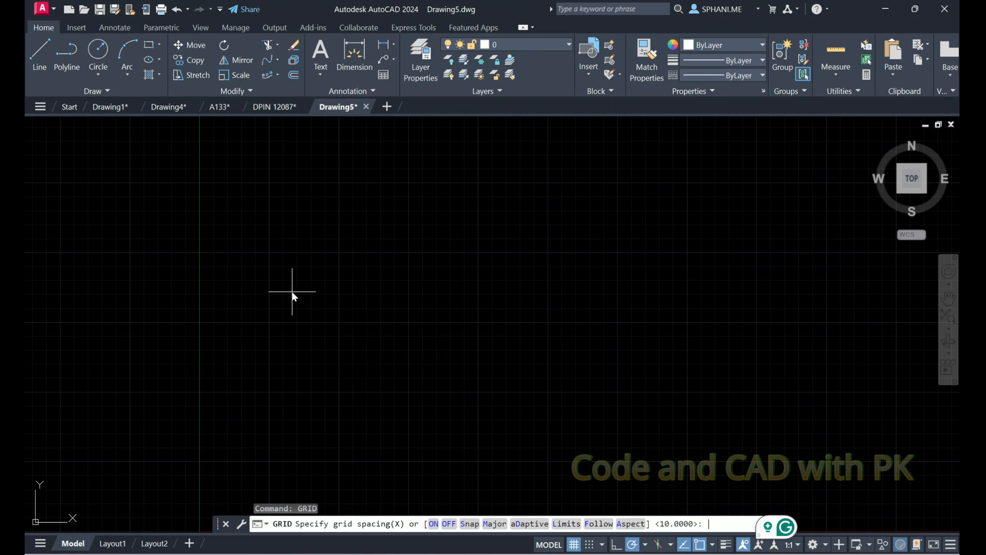
{"action": "type", "text": "off"}
{"action": "key", "text": "Return"}
{"action": "key", "text": "Escape"}
Draw a rectangle from corner 0,0 to opposite corner 100,50 and fit it in the view
{"action": "type", "text": "rec"}
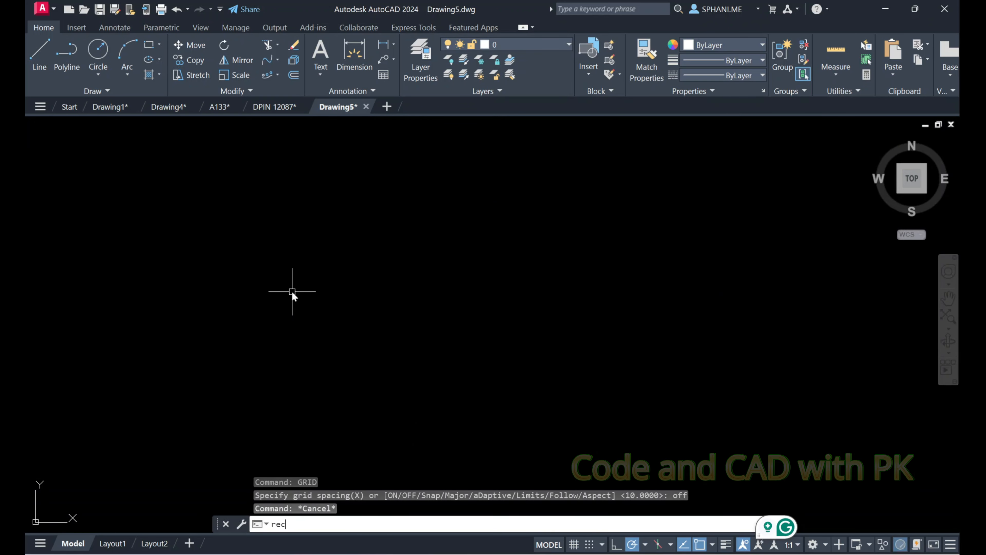
{"action": "key", "text": "Return"}
{"action": "type", "text": "0,0"}
{"action": "key", "text": "Return"}
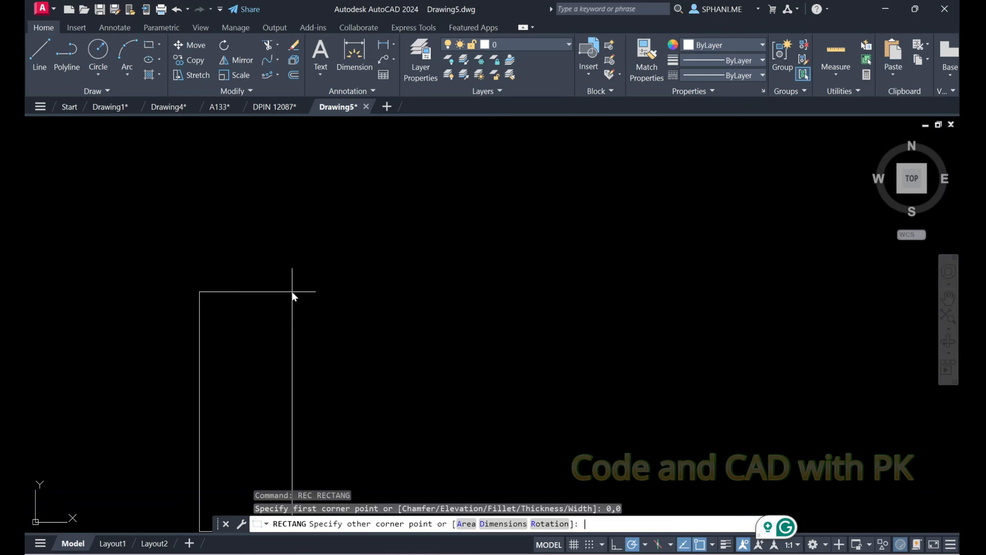
{"action": "type", "text": "100,50"}
{"action": "key", "text": "Return"}
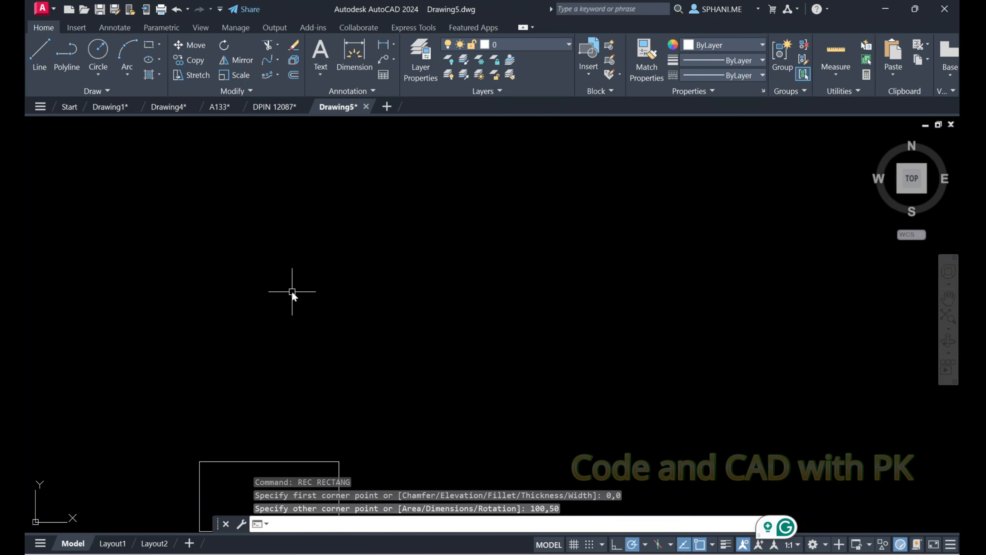
{"action": "key", "text": "Escape"}
{"action": "type", "text": "z"}
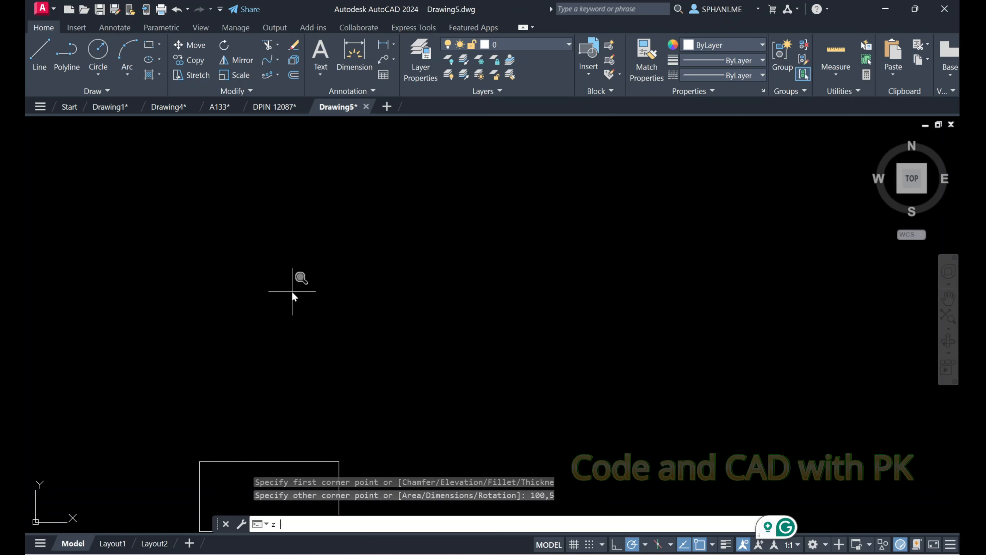
{"action": "key", "text": "Return"}
{"action": "type", "text": "e"}
{"action": "key", "text": "Return"}
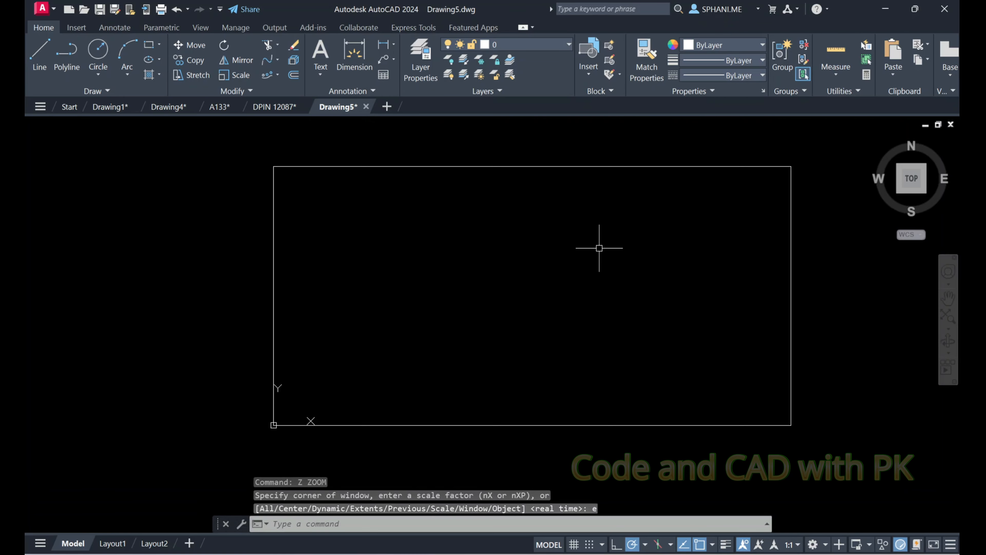
Set the UCS icon to Noorigin so that it no longer sits at the rectangle's corner
{"action": "scroll", "coordinate": [551, 271], "scroll_direction": "down", "scroll_amount": 4}
{"action": "scroll", "coordinate": [459, 329], "scroll_direction": "up", "scroll_amount": 4}
{"action": "scroll", "coordinate": [459, 329], "scroll_direction": "up", "scroll_amount": 1}
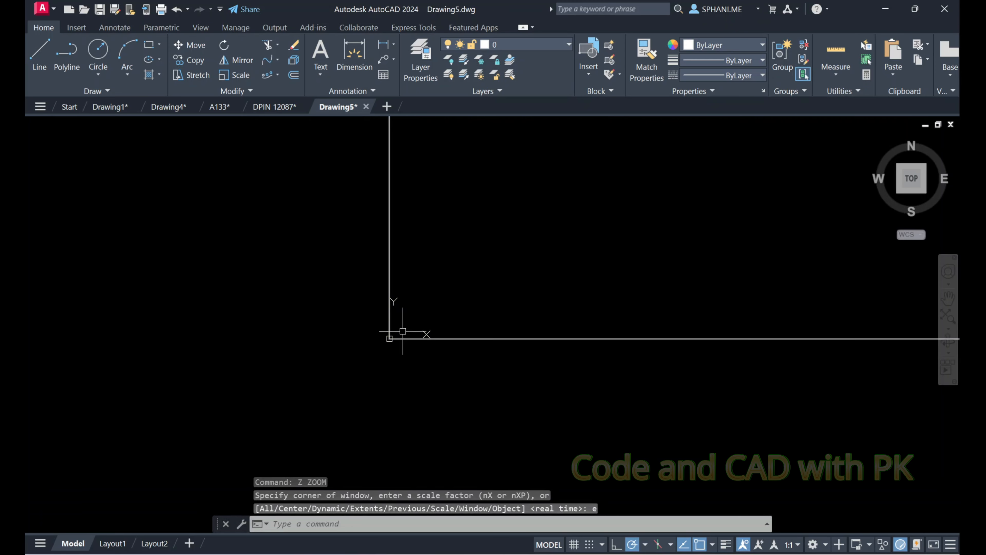
{"action": "scroll", "coordinate": [432, 330], "scroll_direction": "down", "scroll_amount": 1}
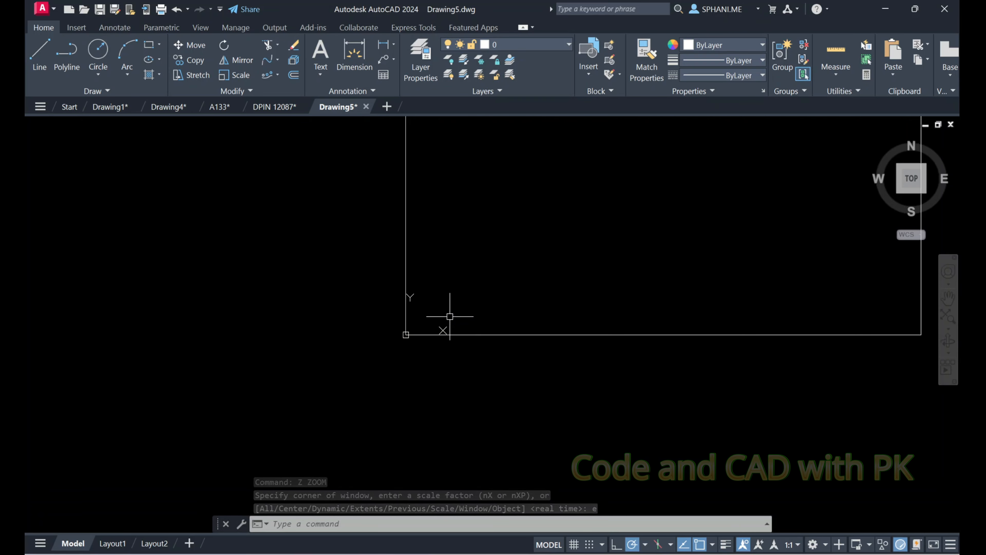
{"action": "type", "text": "ucsic"}
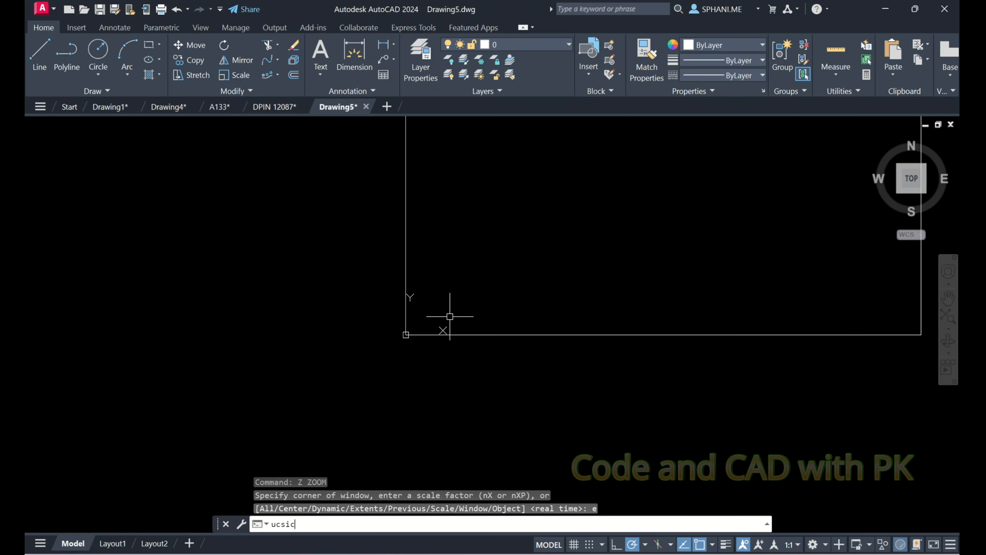
{"action": "key", "text": "Return"}
{"action": "type", "text": "no"}
{"action": "key", "text": "Return"}
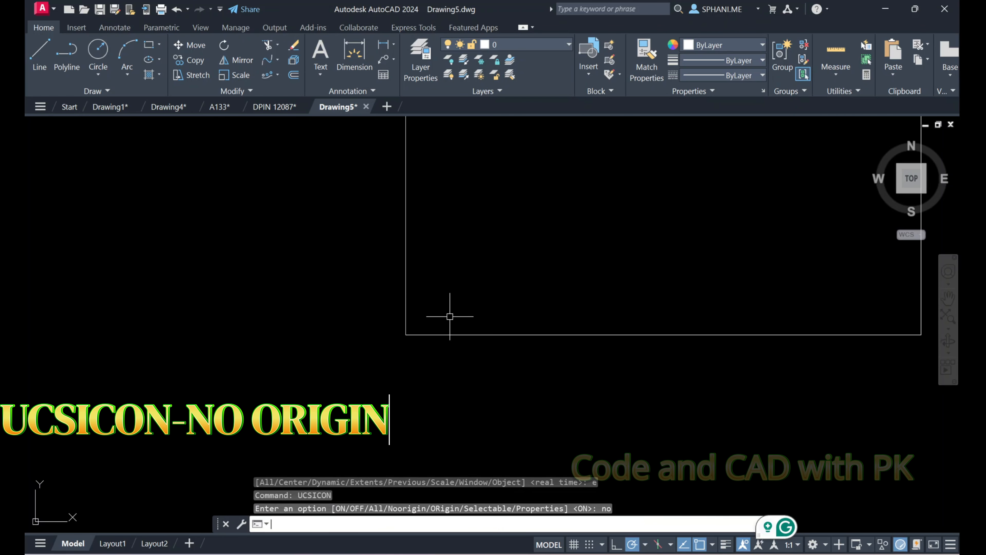
{"action": "scroll", "coordinate": [450, 316], "scroll_direction": "down", "scroll_amount": 5}
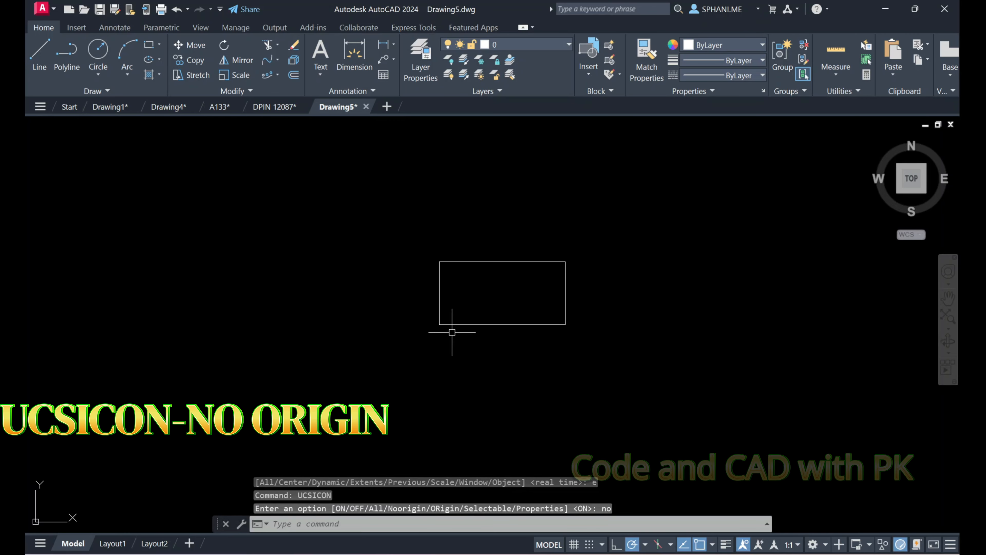
{"action": "scroll", "coordinate": [450, 331], "scroll_direction": "up", "scroll_amount": 2}
{"action": "scroll", "coordinate": [539, 302], "scroll_direction": "up", "scroll_amount": 4}
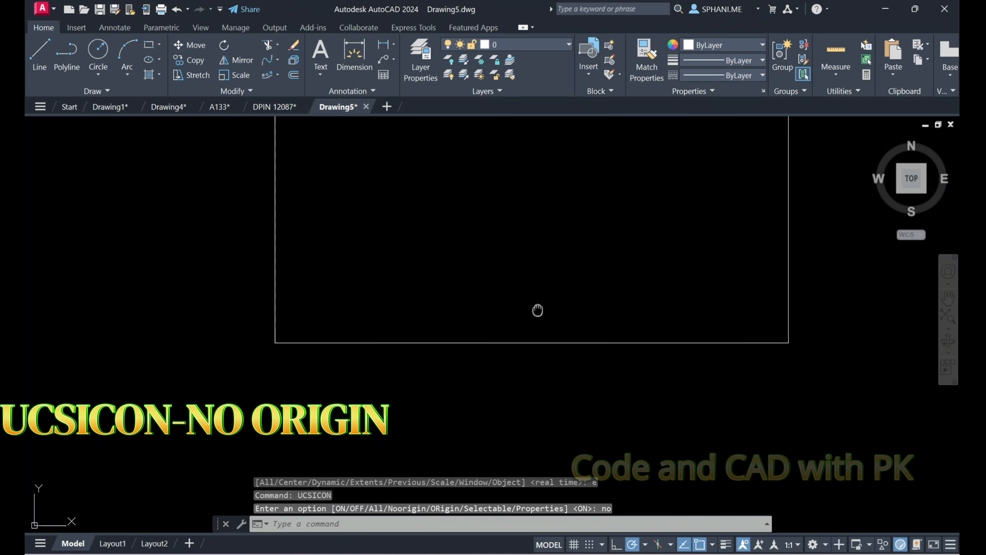
{"action": "mouse_move", "coordinate": [537, 309]}
{"action": "middle_mouse_down"}
{"action": "mouse_move", "coordinate": [489, 388]}
{"action": "mouse_move", "coordinate": [488, 326]}
{"action": "middle_mouse_up"}
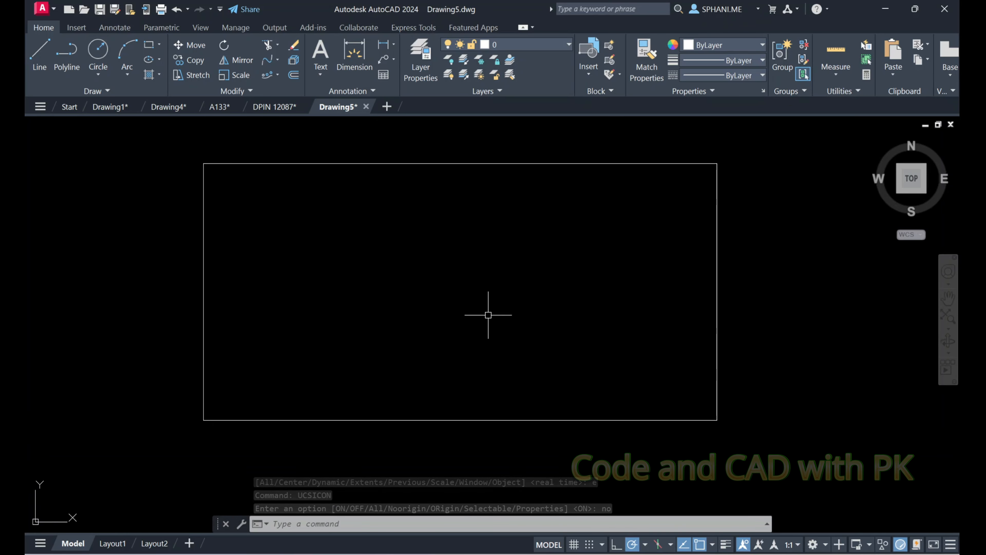
Draw a circle with a radius of about 31 to the right of the rectangle
{"action": "left_click", "coordinate": [394, 45]}
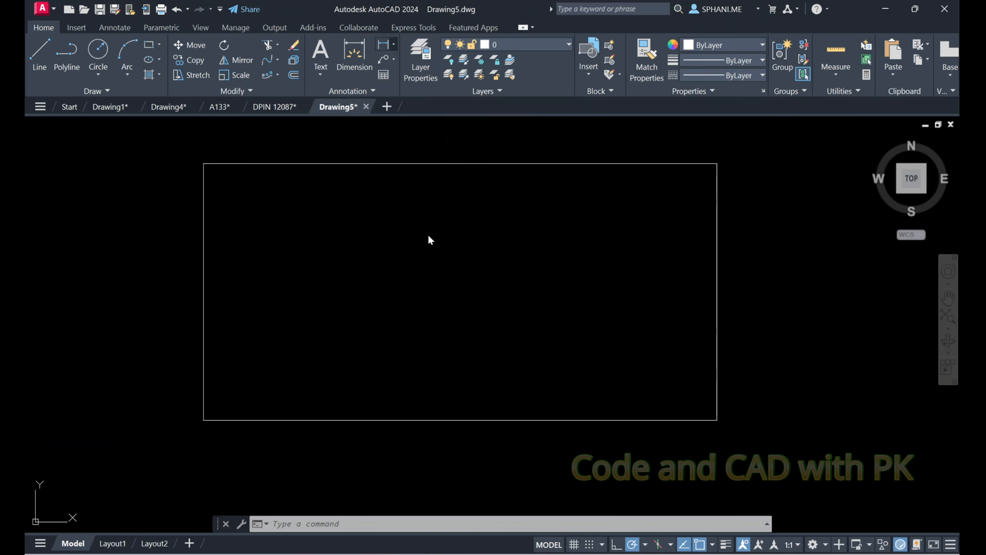
{"action": "scroll", "coordinate": [563, 257], "scroll_direction": "down", "scroll_amount": 4}
{"action": "middle_click_drag", "start_coordinate": [563, 256], "coordinate": [276, 251]}
{"action": "type", "text": "c"}
{"action": "key", "text": "Return"}
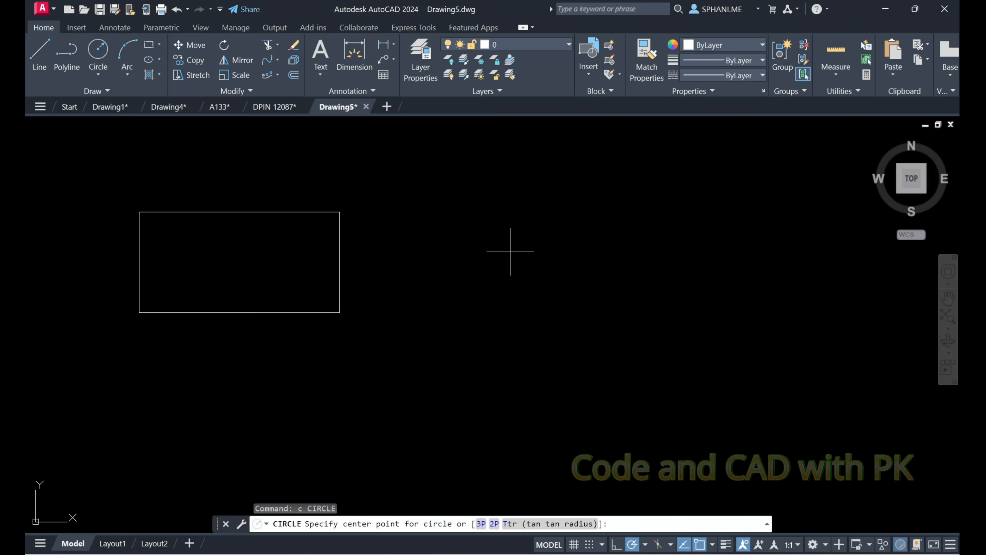
{"action": "left_click", "coordinate": [512, 252]}
{"action": "left_click", "coordinate": [569, 281]}
{"action": "key", "text": "Escape"}
Draw a second, smaller circle to the right of the first one
{"action": "type", "text": "c"}
{"action": "key", "text": "Return"}
{"action": "left_click", "coordinate": [686, 233]}
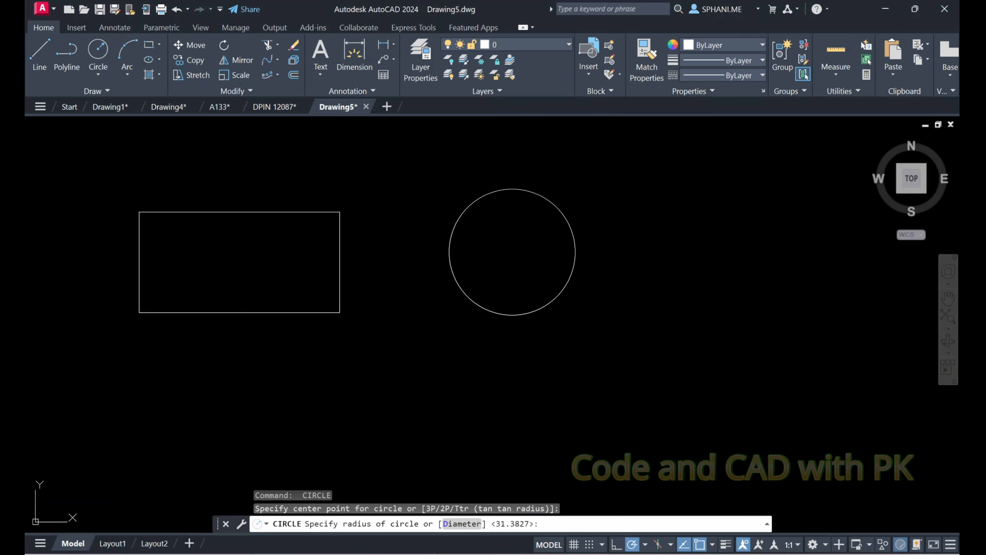
{"action": "left_click", "coordinate": [715, 265]}
Draw a three-point arc below the smaller circle, rising and curving out to the right
{"action": "middle_click_drag", "start_coordinate": [609, 344], "coordinate": [466, 290]}
{"action": "type", "text": "a"}
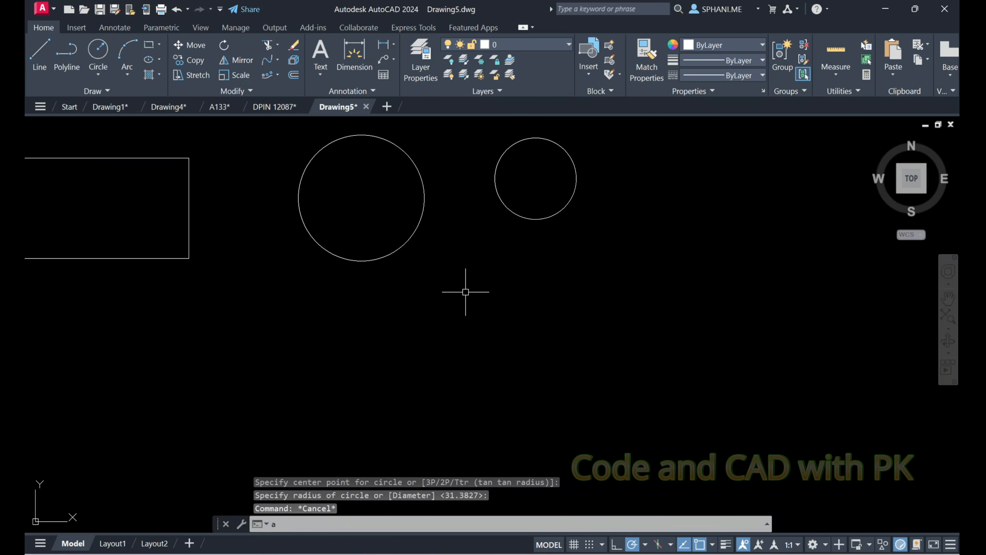
{"action": "key", "text": "Return"}
{"action": "left_click", "coordinate": [531, 404]}
{"action": "left_click", "coordinate": [606, 314]}
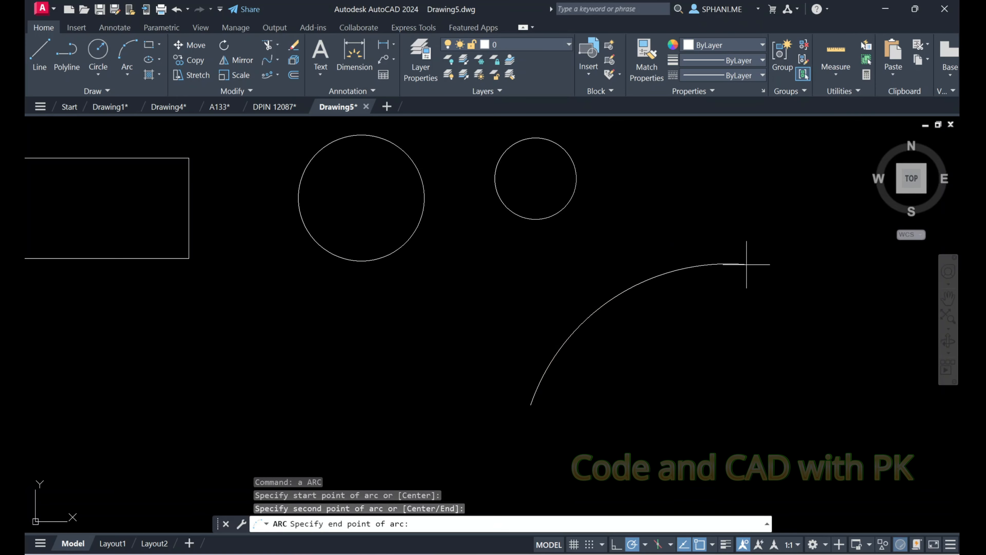
{"action": "left_click", "coordinate": [755, 264]}
{"action": "key", "text": "Escape"}
Add a linear dimension to the rectangle's bottom edge, placing the dimension line just below it
{"action": "middle_click_drag", "start_coordinate": [308, 146], "coordinate": [469, 187]}
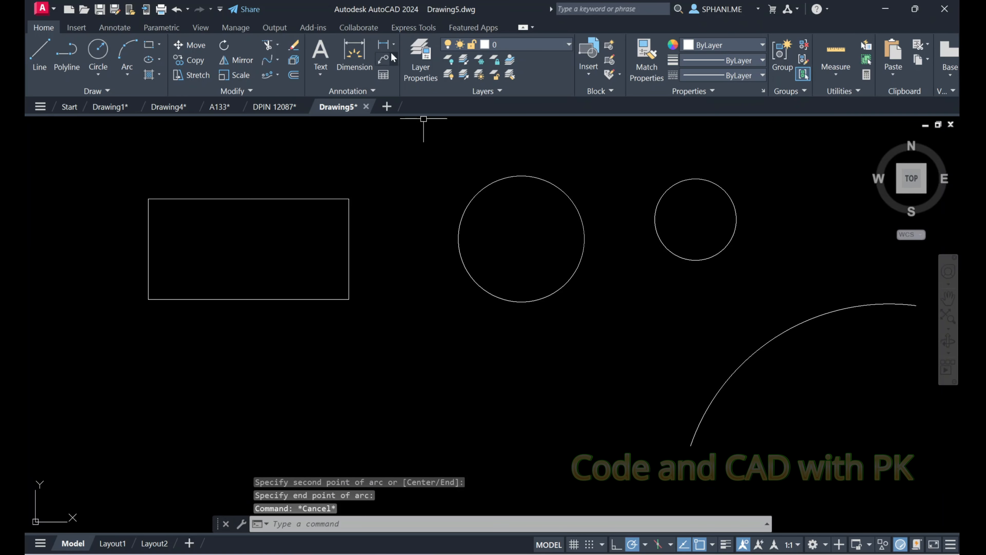
{"action": "left_click", "coordinate": [393, 45]}
{"action": "left_click", "coordinate": [401, 66]}
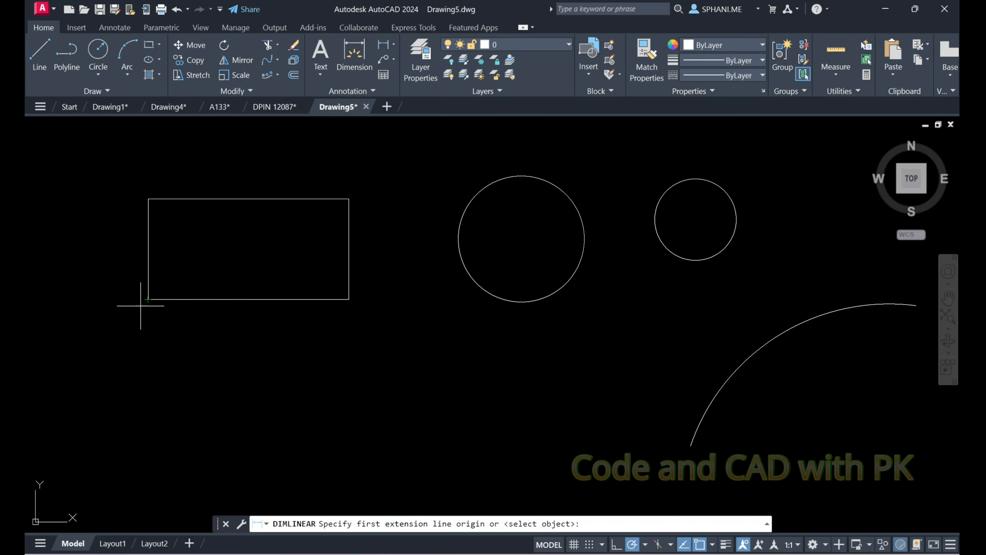
{"action": "left_click", "coordinate": [147, 300]}
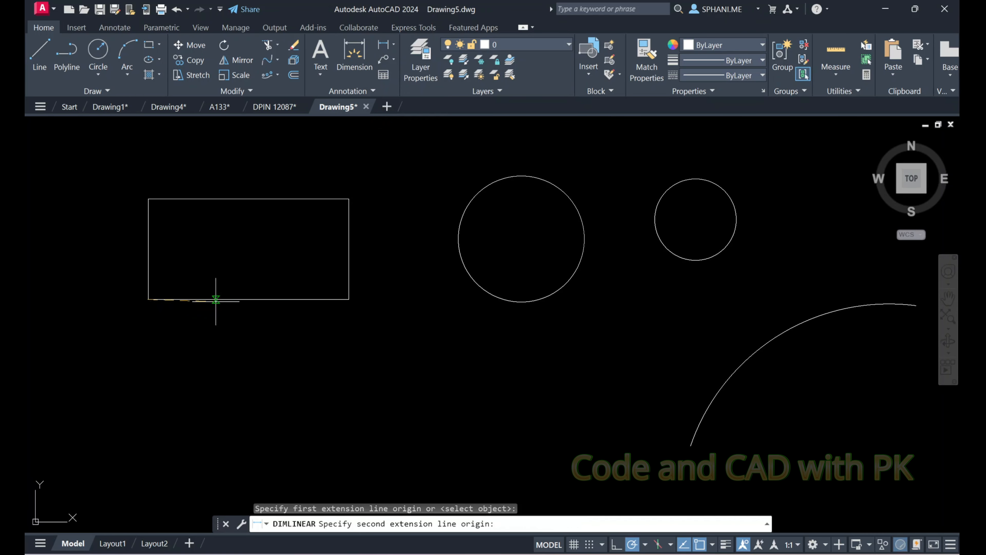
{"action": "left_click", "coordinate": [349, 299]}
{"action": "left_click", "coordinate": [352, 321]}
{"action": "key", "text": "Escape"}
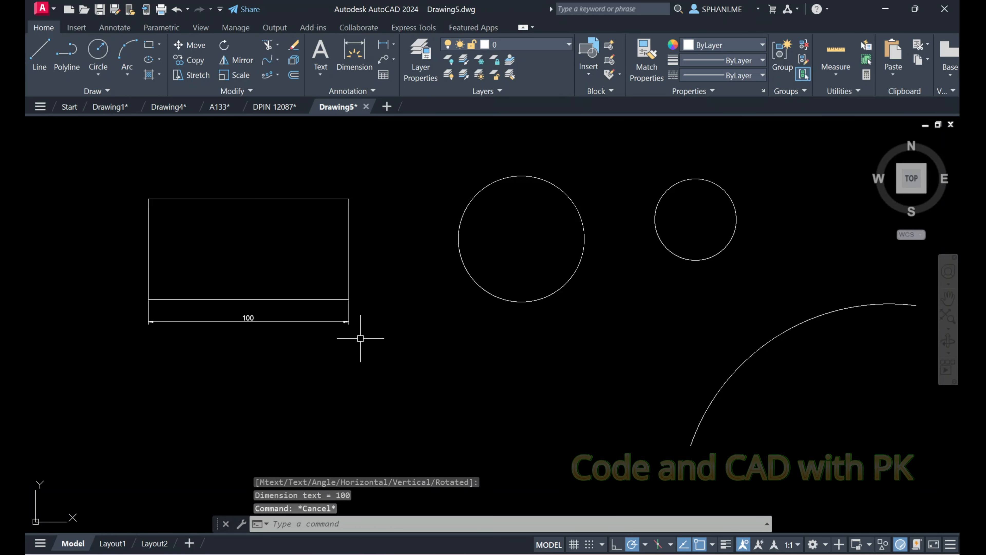
Erase the linear dimension below the rectangle
{"action": "type", "text": "z"}
{"action": "key", "text": "Return"}
{"action": "type", "text": "e"}
{"action": "key", "text": "Return"}
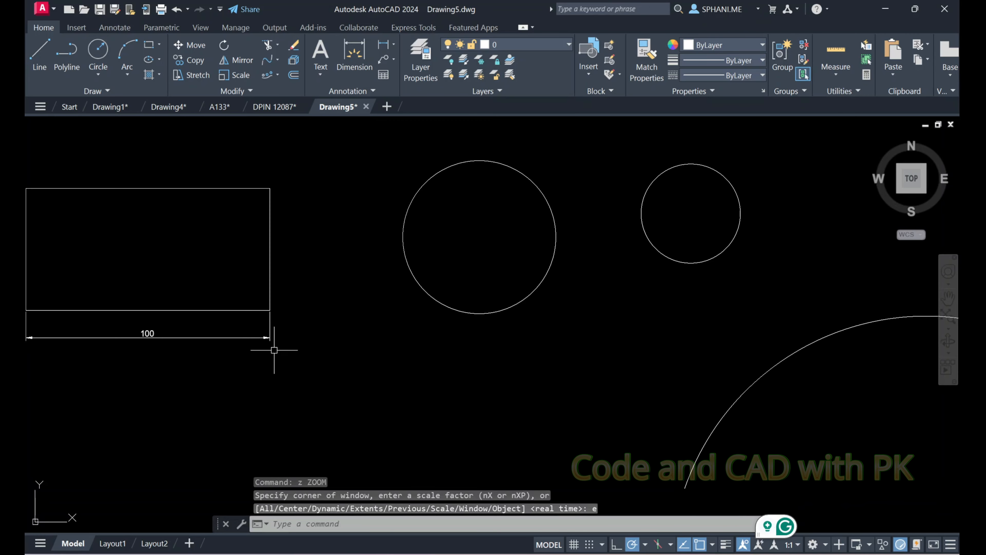
{"action": "left_click", "coordinate": [274, 350]}
{"action": "left_click", "coordinate": [222, 329]}
{"action": "type", "text": "e"}
{"action": "key", "text": "Return"}
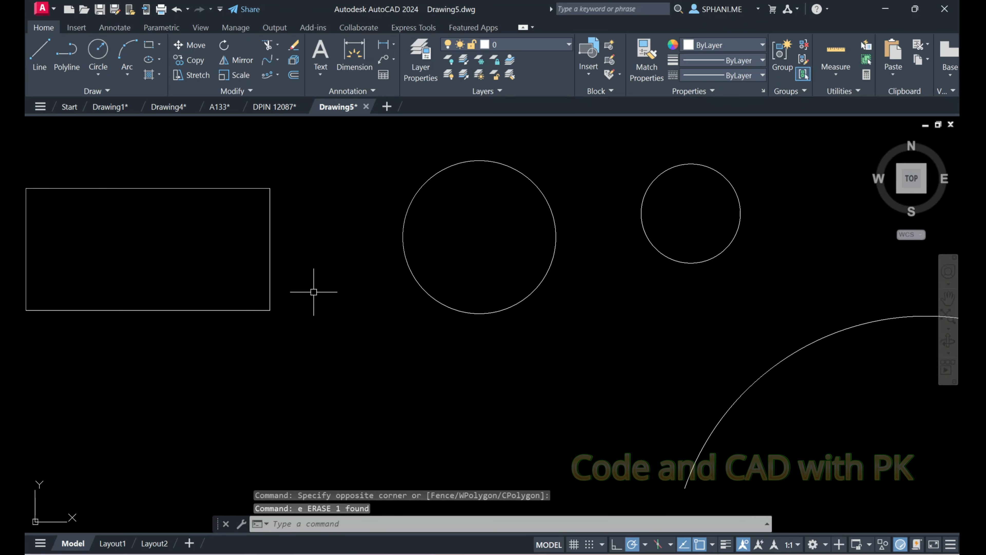
{"action": "left_click", "coordinate": [372, 92]}
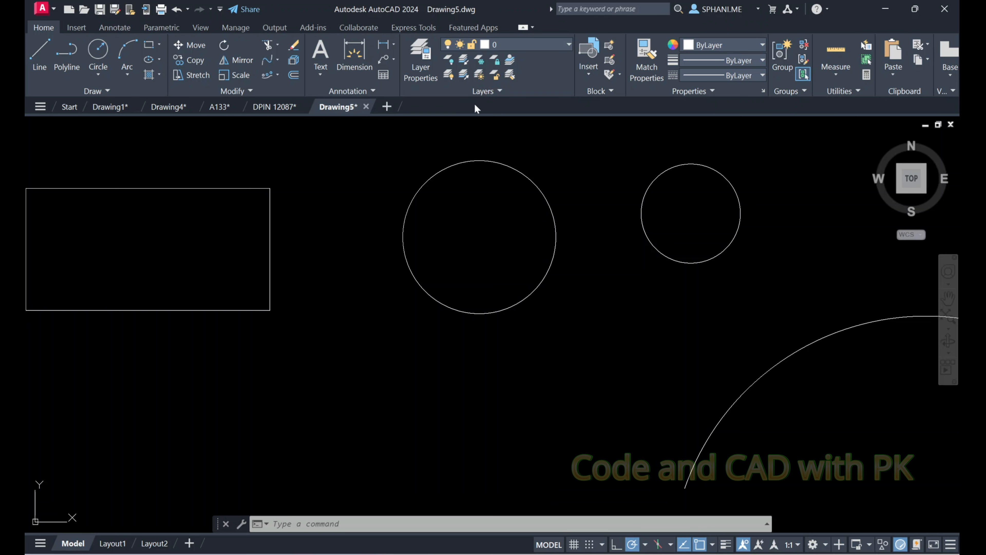
{"action": "type", "text": "d"}
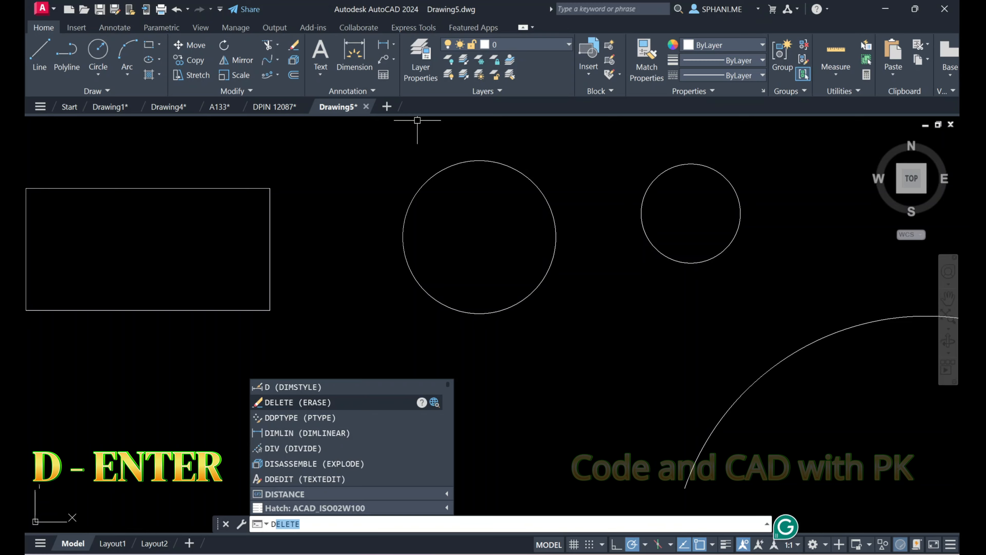
{"action": "key", "text": "Return"}
{"action": "key", "text": "Escape"}
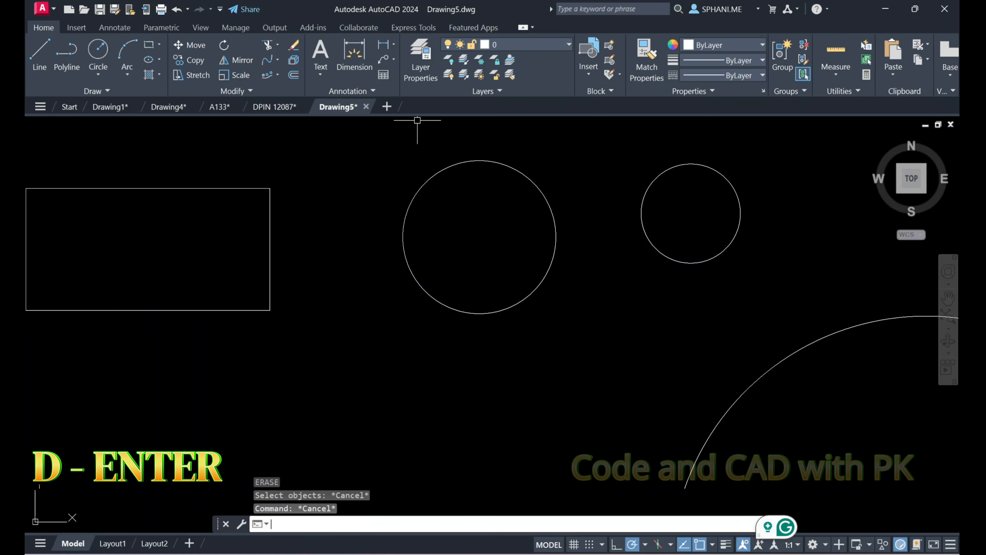
Modify the ISO-25 dimension style, setting the dimension line color to index color 9
{"action": "key", "text": "Return"}
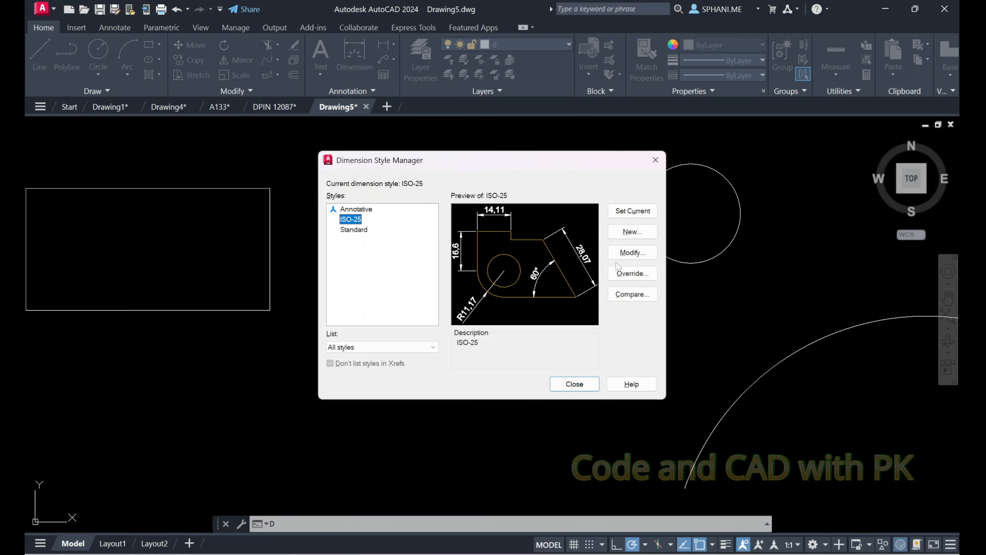
{"action": "left_click", "coordinate": [627, 256]}
{"action": "left_click", "coordinate": [318, 132]}
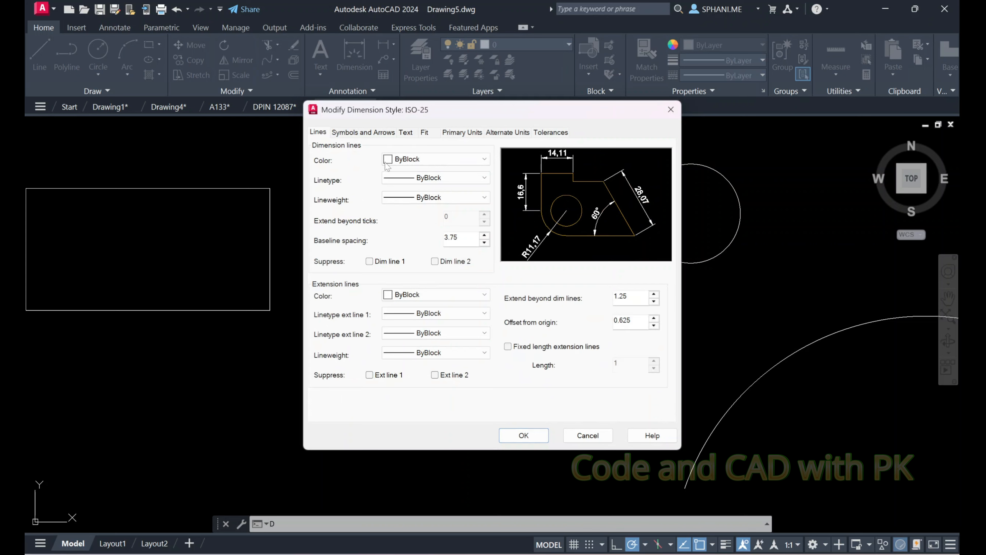
{"action": "left_click", "coordinate": [447, 159]}
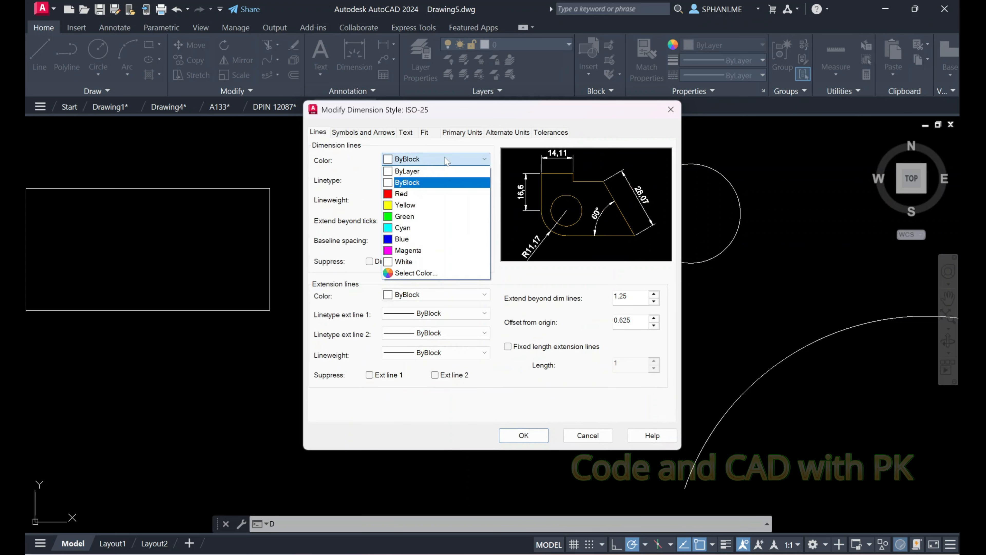
{"action": "left_click", "coordinate": [420, 274]}
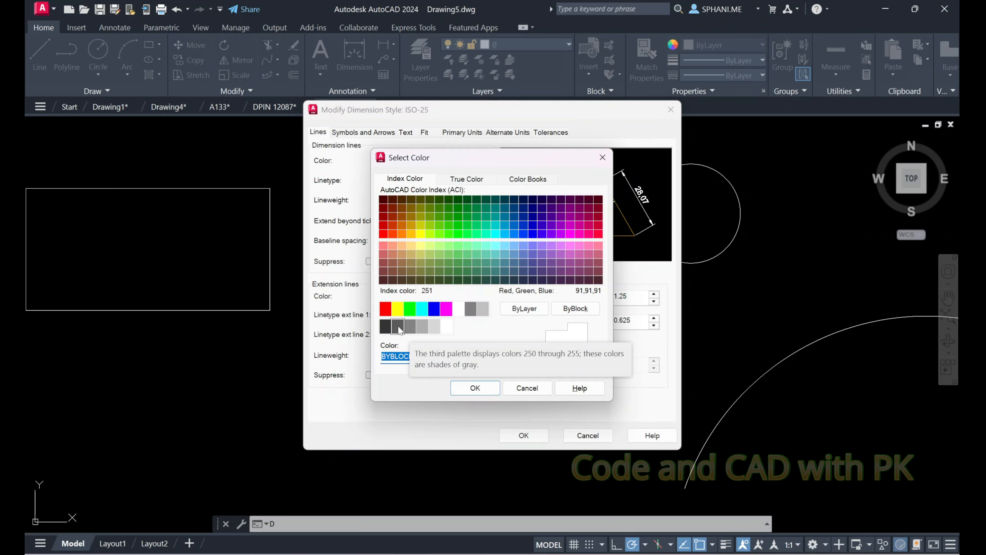
{"action": "left_click", "coordinate": [483, 309]}
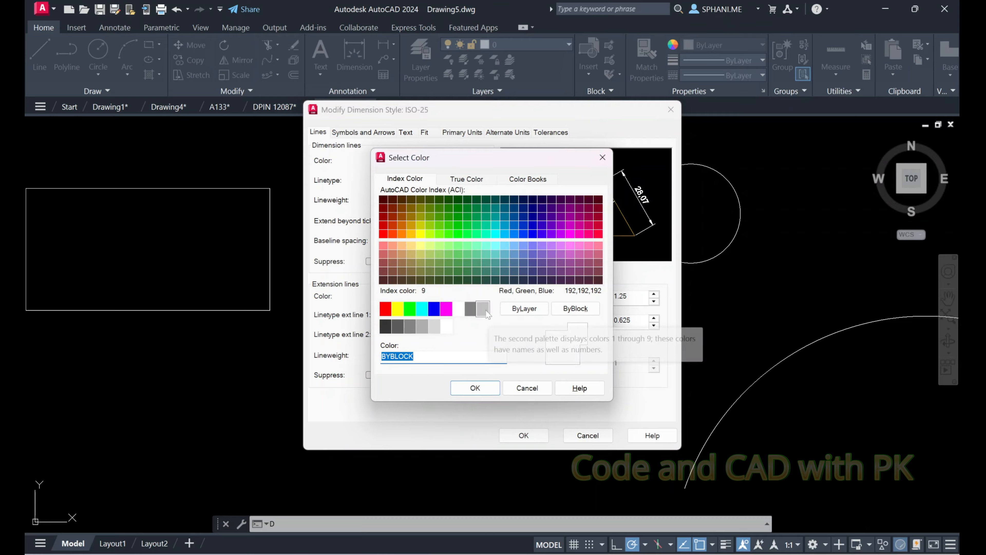
{"action": "left_click", "coordinate": [482, 387]}
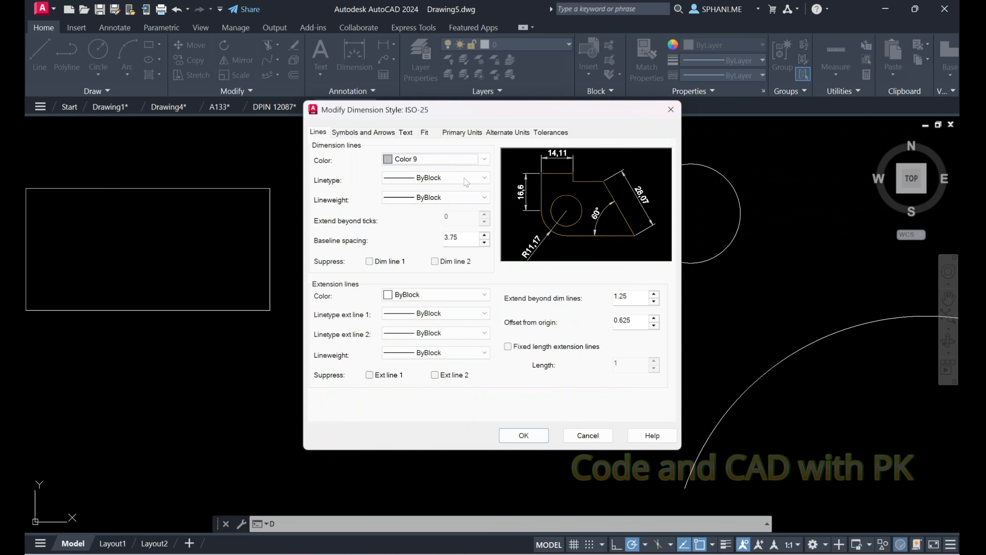
Set the extension line color of the ISO-25 style to index color 8
{"action": "left_click", "coordinate": [451, 294]}
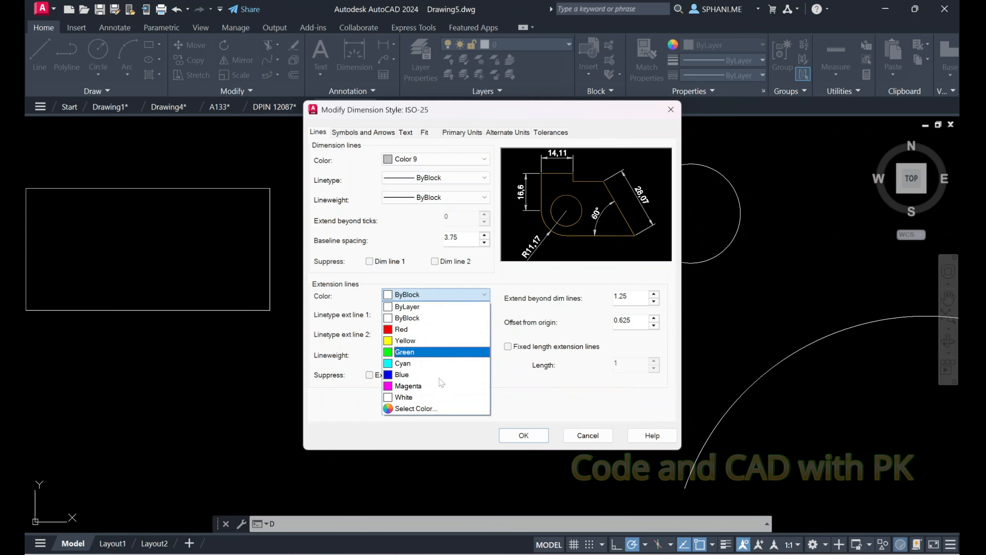
{"action": "left_click", "coordinate": [447, 408]}
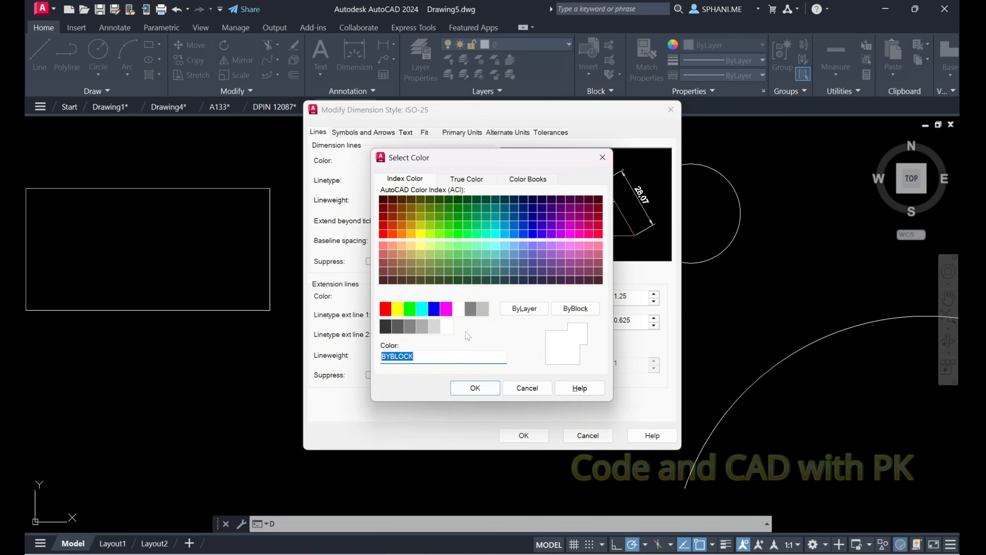
{"action": "left_click", "coordinate": [470, 309]}
{"action": "left_click", "coordinate": [475, 388]}
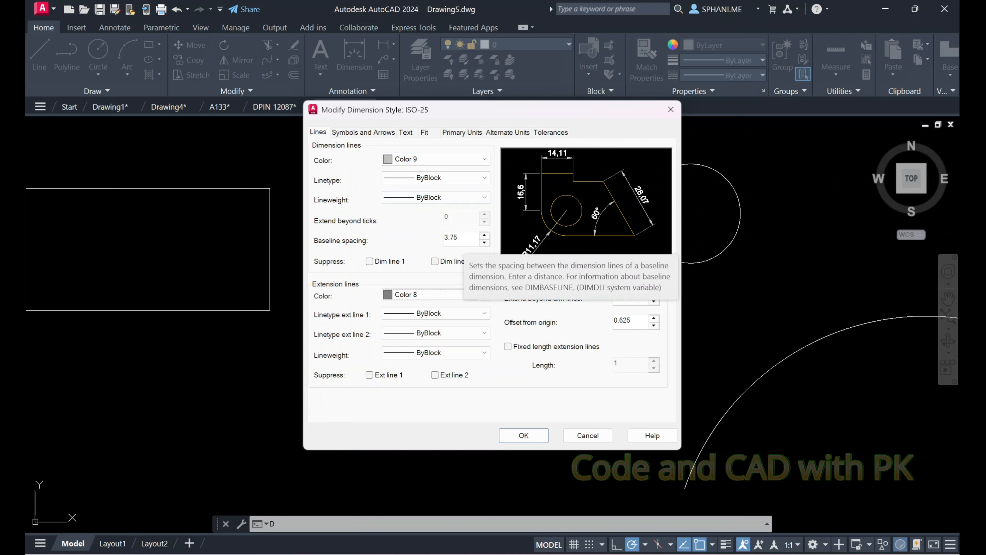
Set the baseline spacing, the extension beyond dimension lines and the offset from origin to 1 each
{"action": "left_click_drag", "start_coordinate": [460, 238], "coordinate": [424, 243]}
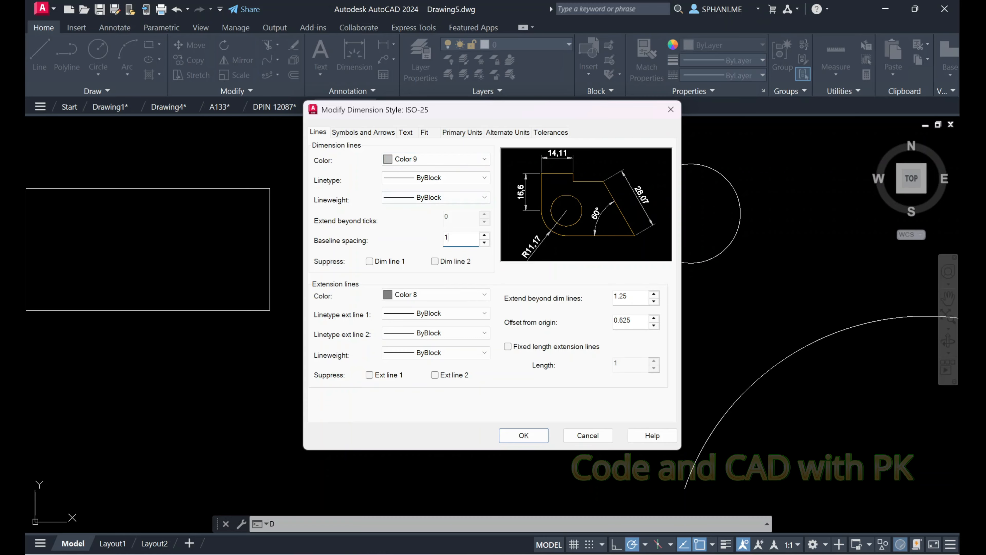
{"action": "left_click_drag", "start_coordinate": [640, 298], "coordinate": [581, 323]}
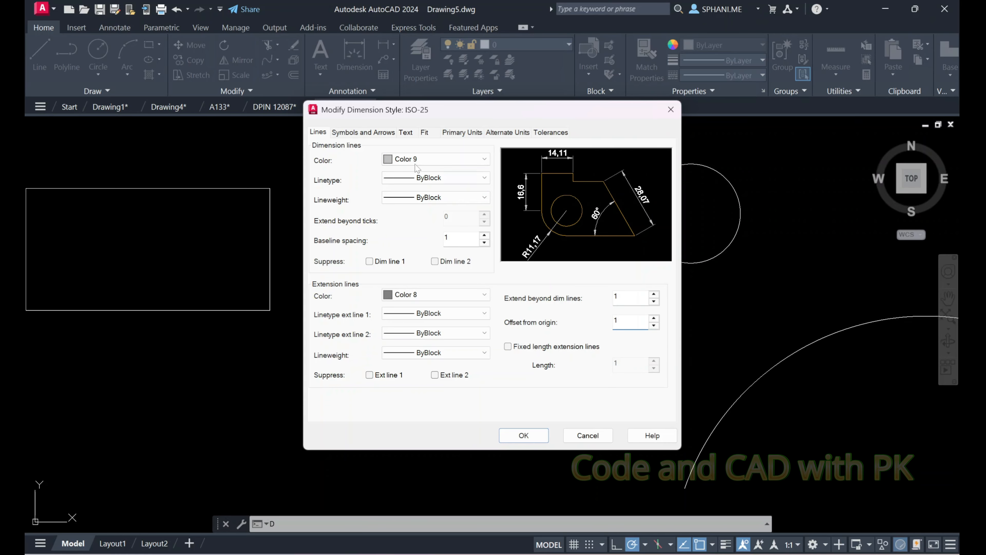
{"action": "left_click", "coordinate": [373, 133]}
{"action": "left_click", "coordinate": [319, 133]}
{"action": "left_click", "coordinate": [427, 178]}
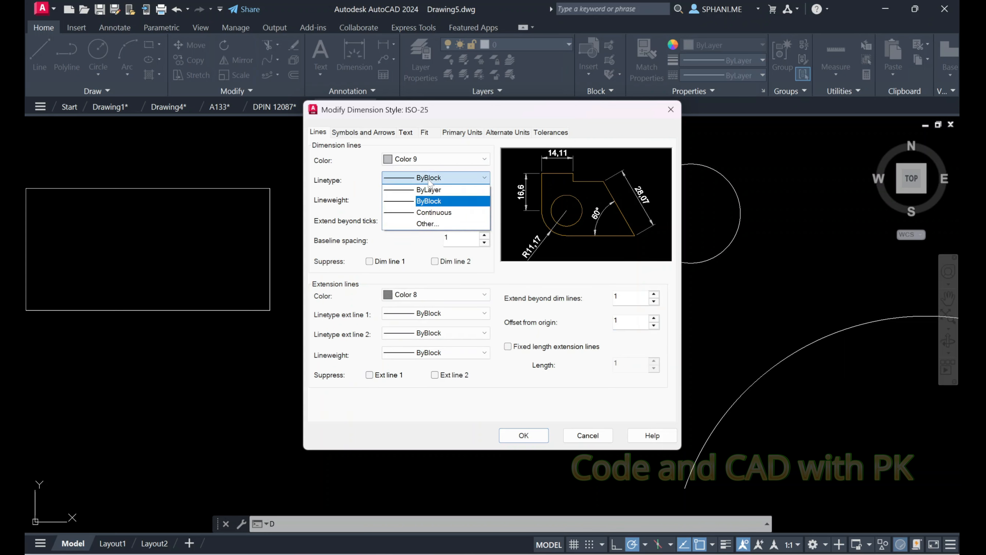
{"action": "left_click", "coordinate": [403, 144]}
Review the first arrowhead's shape options and place the arc length symbol above the dimension text
{"action": "left_click", "coordinate": [381, 134]}
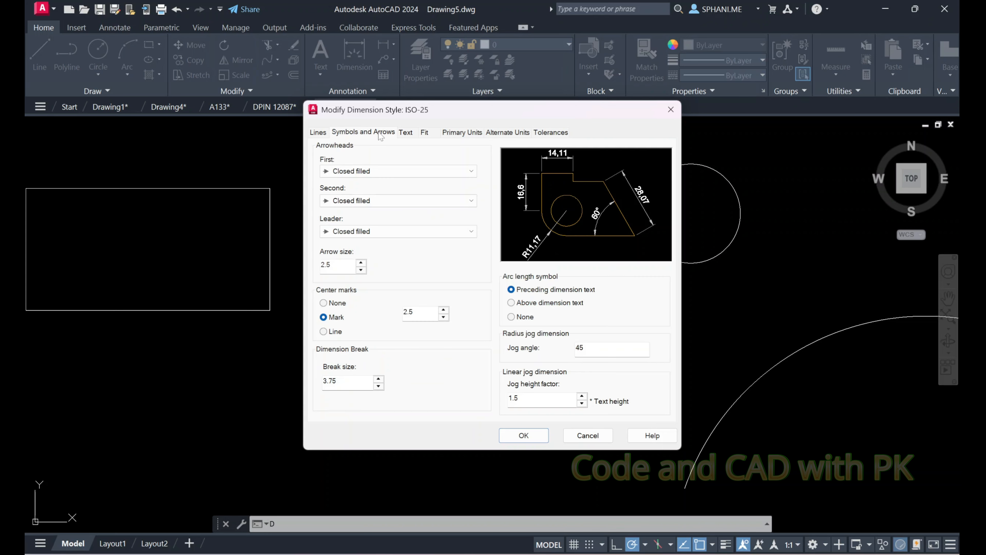
{"action": "left_click", "coordinate": [386, 171]}
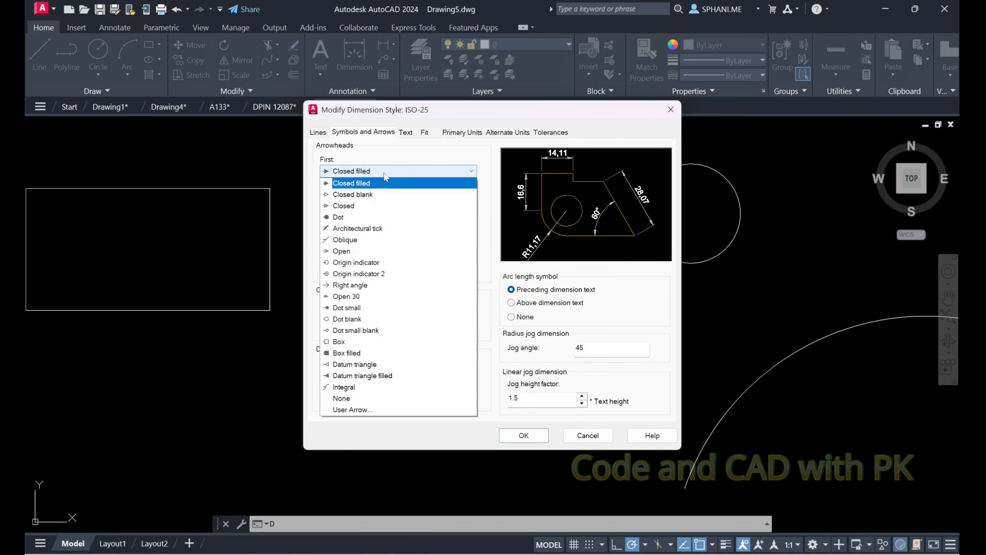
{"action": "left_click", "coordinate": [348, 173]}
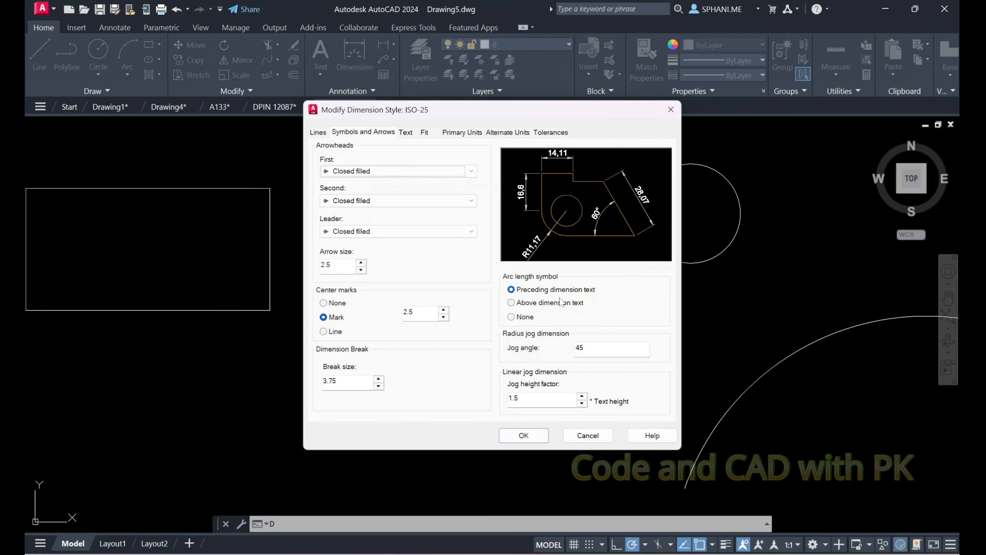
{"action": "left_click", "coordinate": [523, 308]}
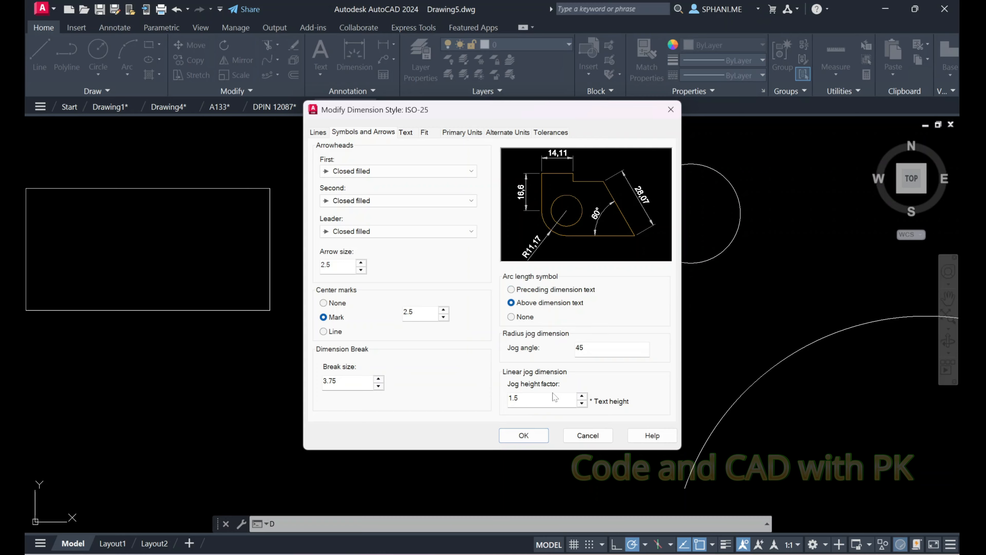
Change the font of the Standard text style used by the dimension text to Times New Roman and apply it
{"action": "left_click", "coordinate": [406, 133]}
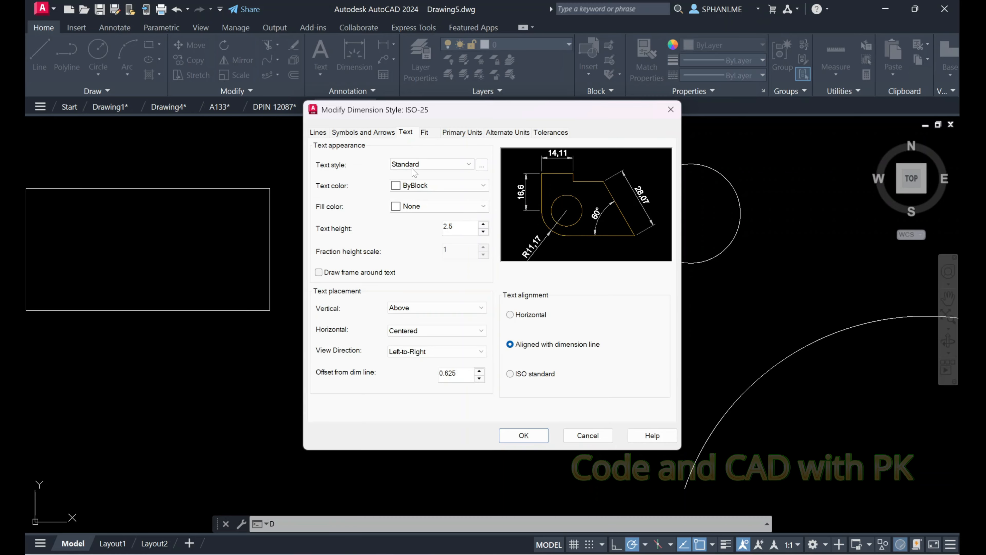
{"action": "left_click", "coordinate": [470, 165]}
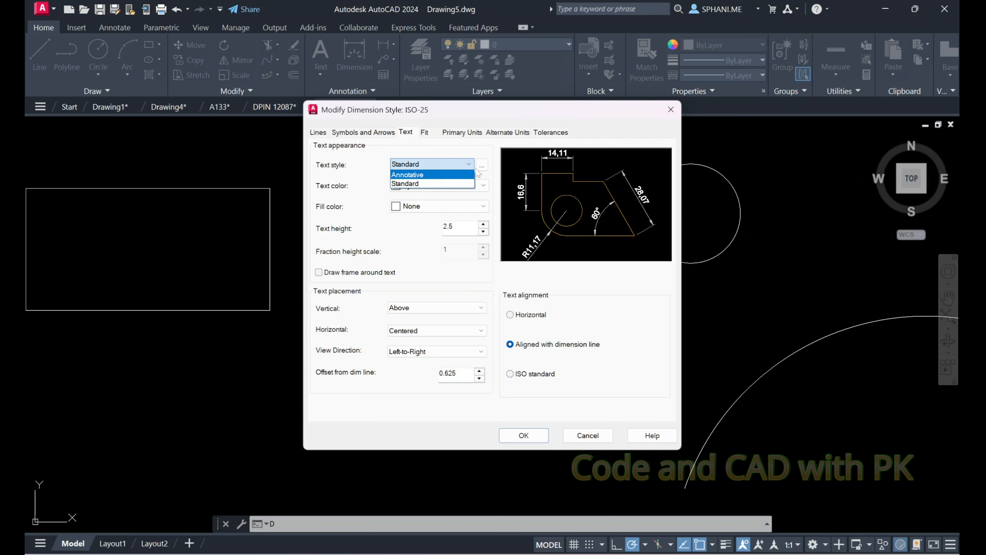
{"action": "left_click", "coordinate": [458, 172]}
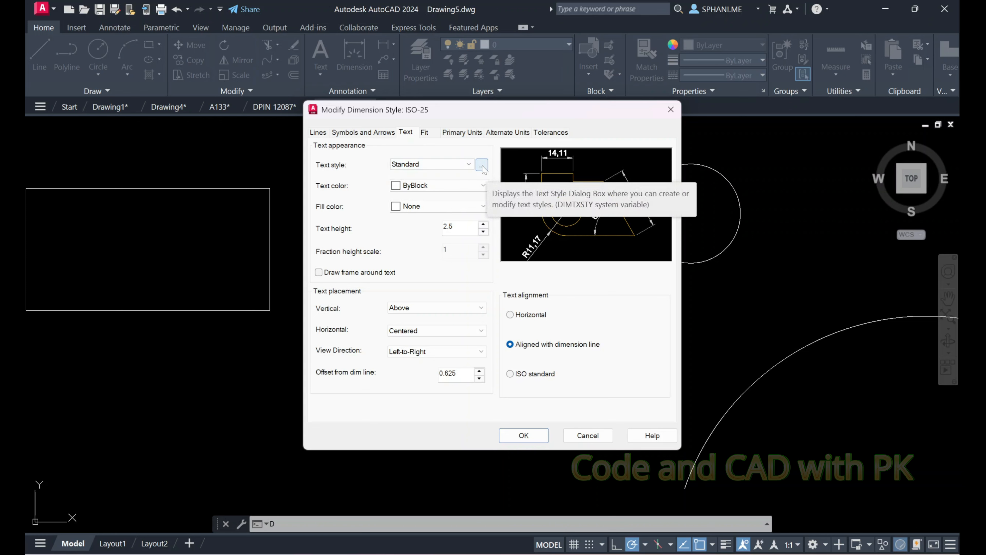
{"action": "left_click", "coordinate": [481, 167]}
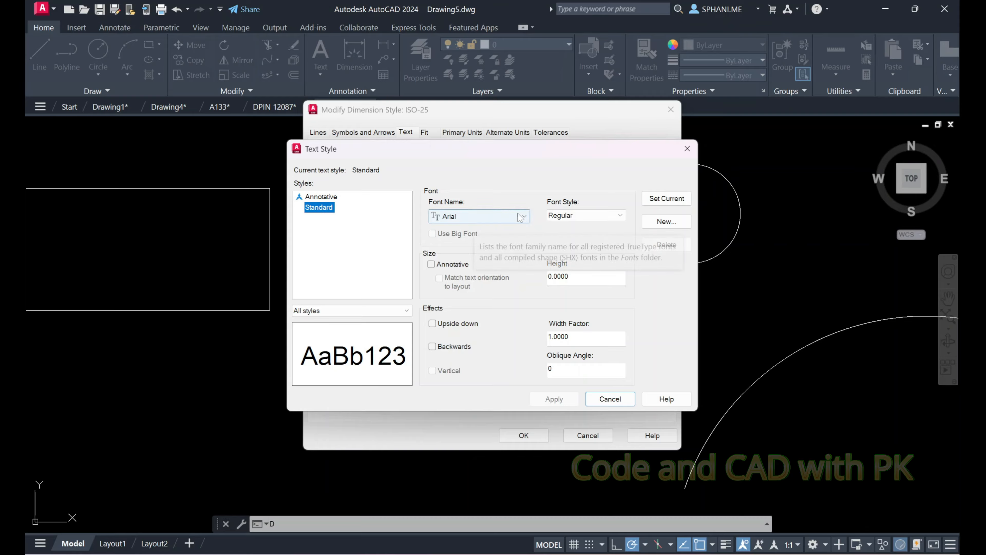
{"action": "left_click", "coordinate": [486, 217]}
{"action": "type", "text": "ti"}
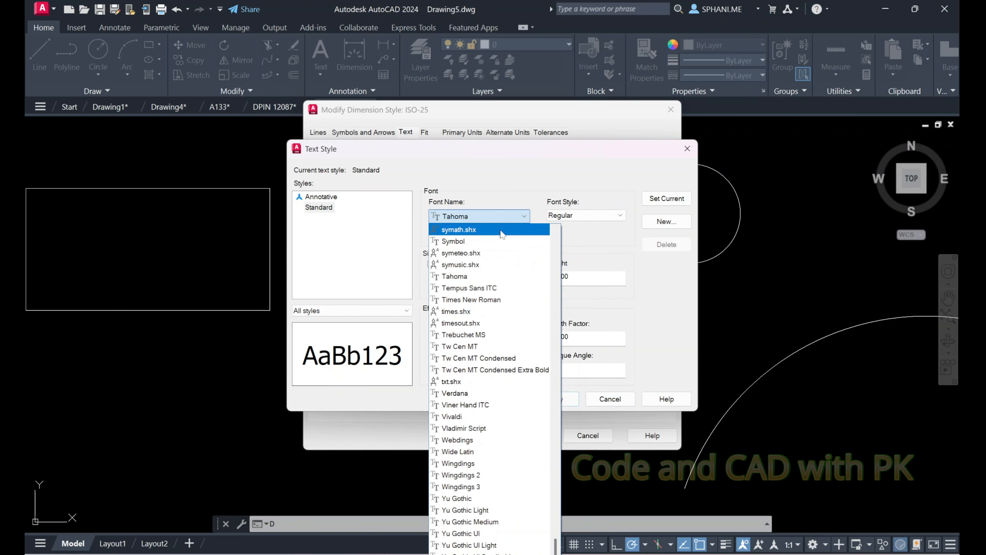
{"action": "left_click", "coordinate": [480, 301]}
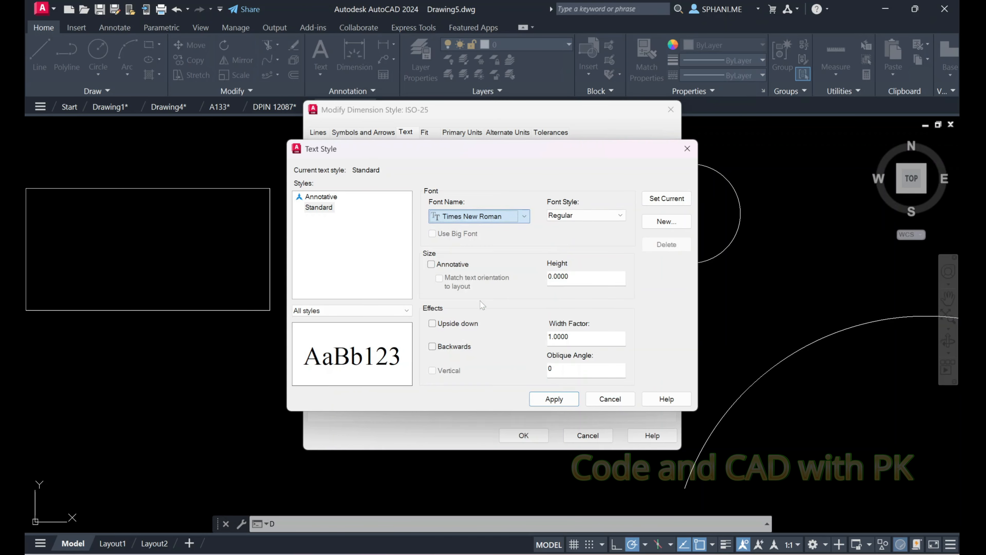
{"action": "left_click", "coordinate": [565, 402]}
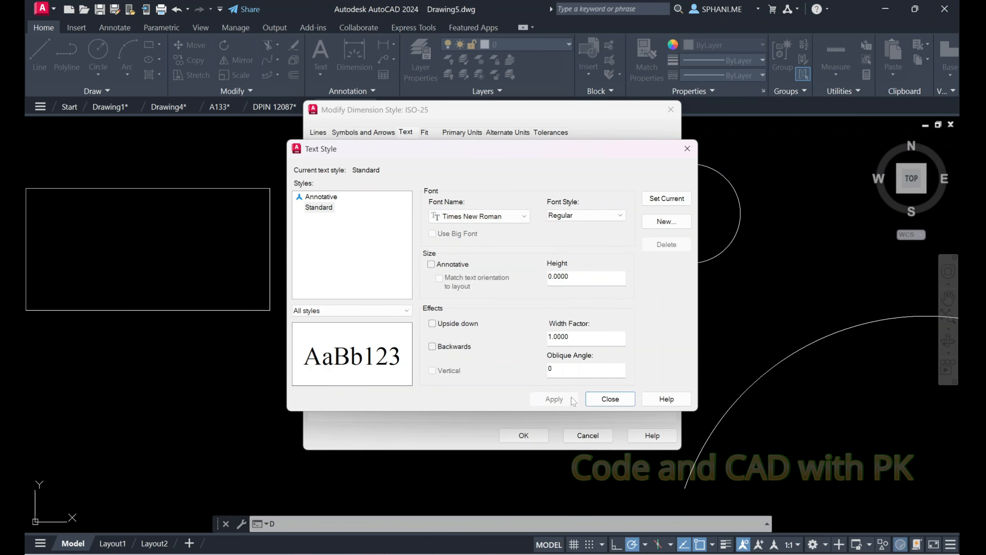
{"action": "left_click", "coordinate": [611, 400]}
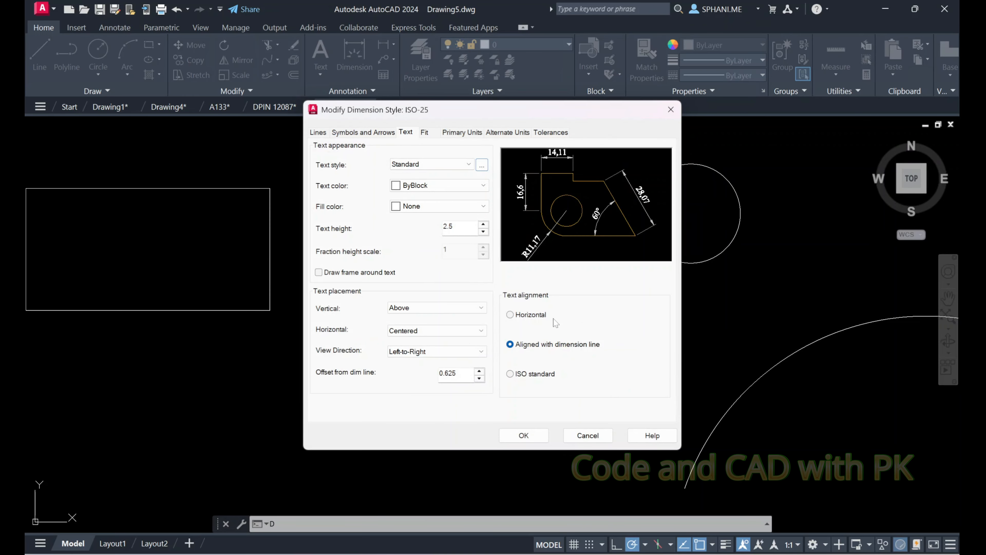
{"action": "left_click", "coordinate": [466, 167]}
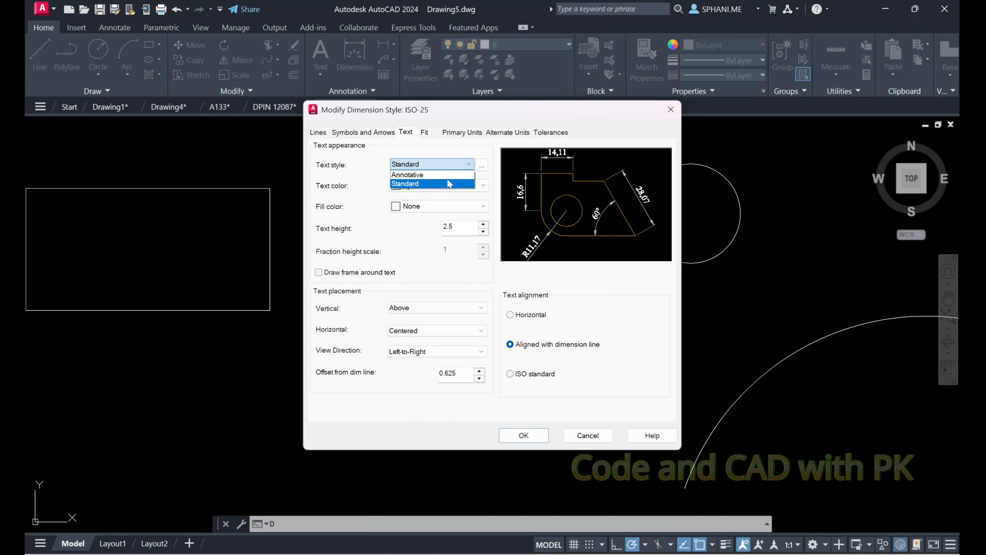
{"action": "left_click", "coordinate": [480, 167]}
{"action": "left_click", "coordinate": [481, 166]}
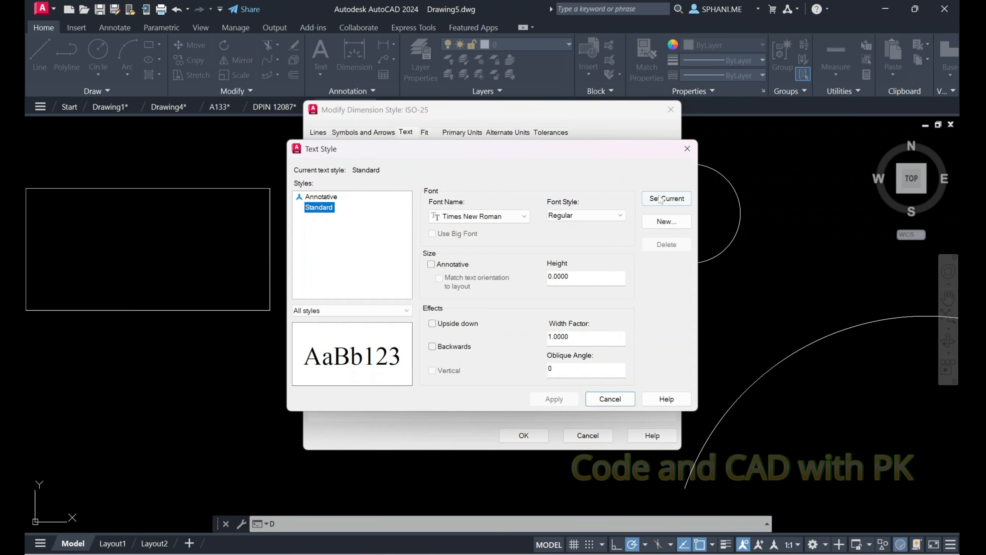
{"action": "left_click", "coordinate": [667, 221]}
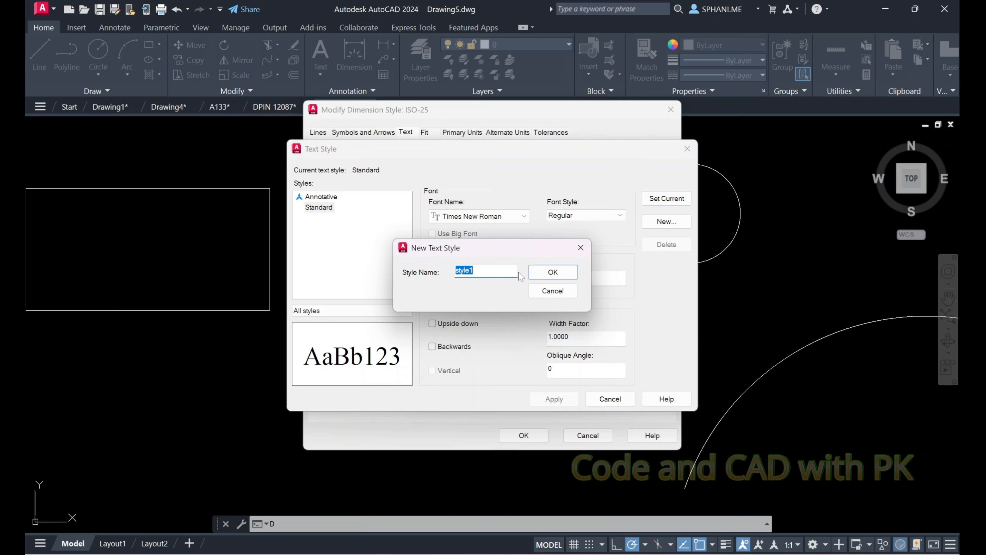
{"action": "left_click", "coordinate": [552, 291]}
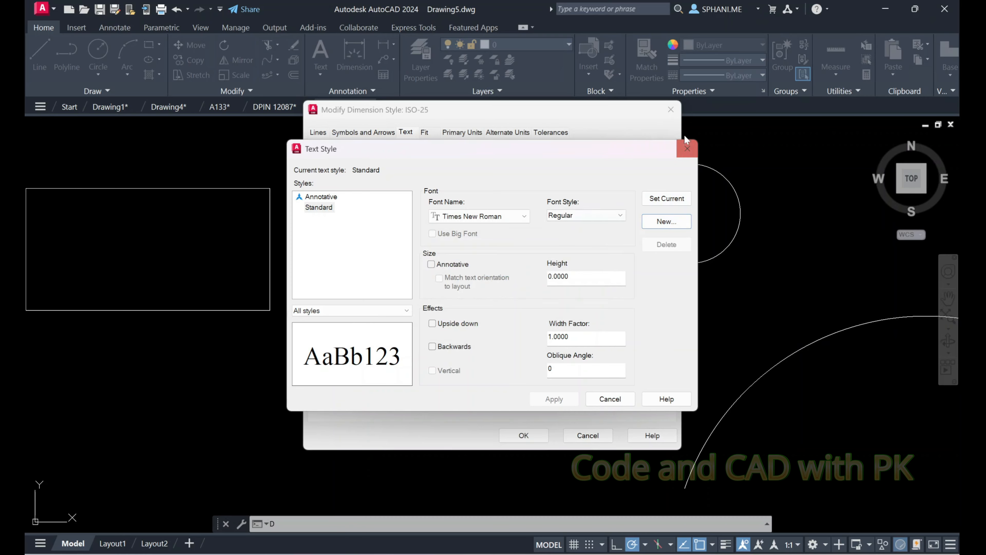
{"action": "left_click", "coordinate": [687, 148]}
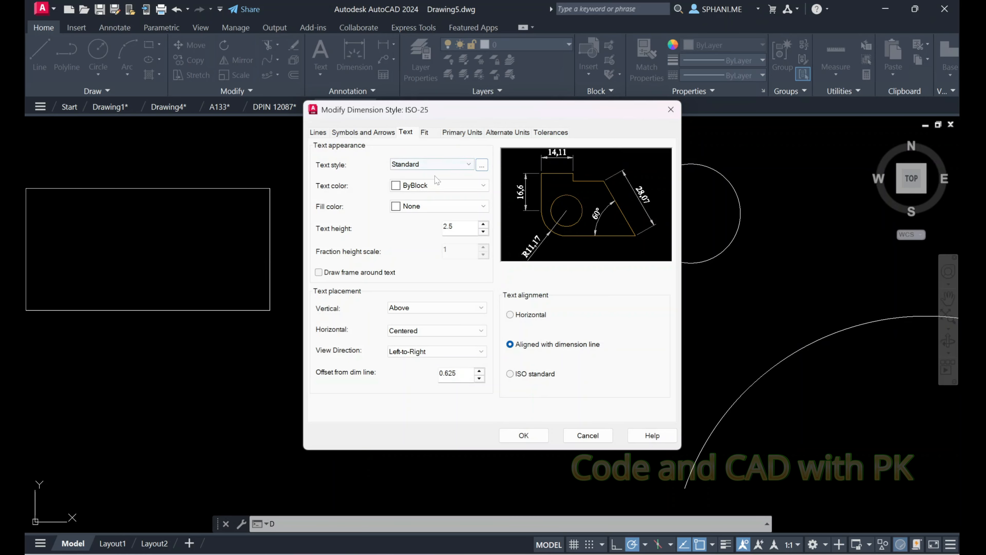
Set the dimension text color of the ISO-25 style to Magenta
{"action": "left_click", "coordinate": [484, 186]}
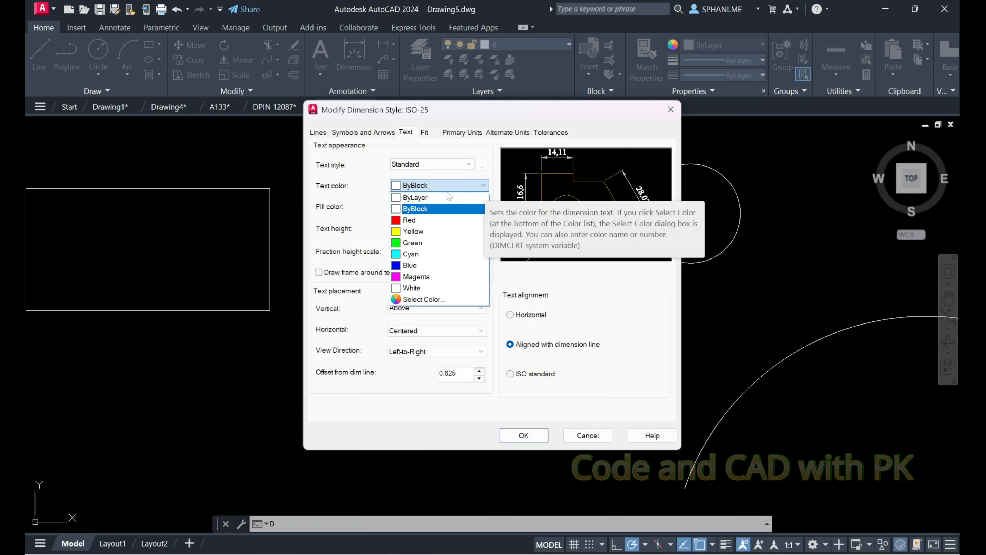
{"action": "left_click", "coordinate": [483, 185]}
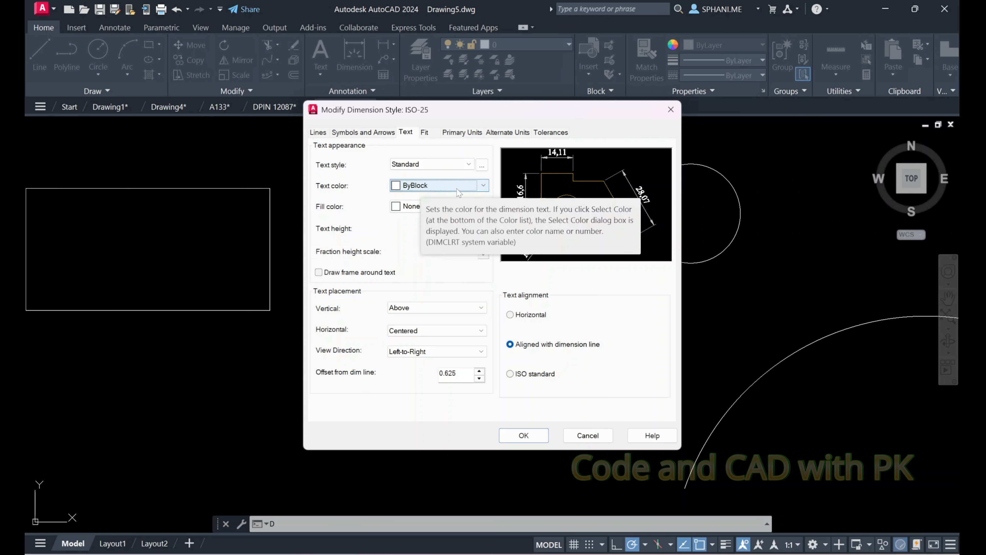
{"action": "left_click", "coordinate": [483, 185]}
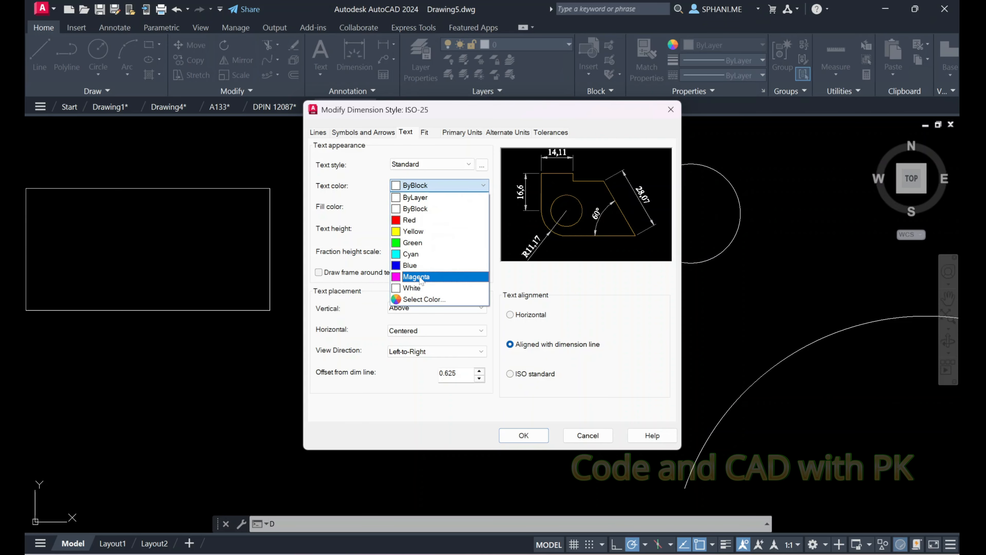
{"action": "left_click", "coordinate": [435, 276]}
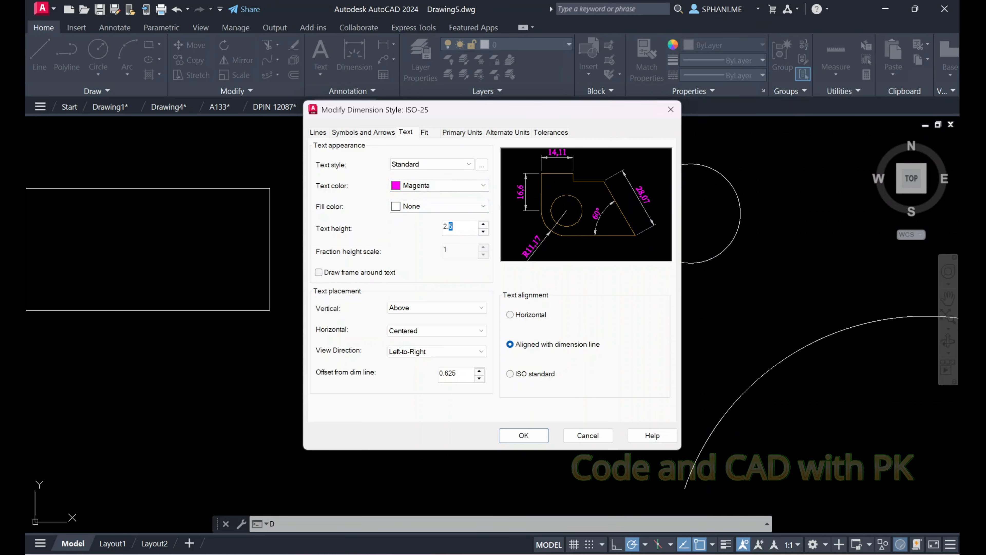
Keep the vertical text placement at Above, set the text offset from the dimension line to 1, and open the fit settings
{"action": "left_click", "coordinate": [460, 230]}
{"action": "left_click", "coordinate": [428, 309]}
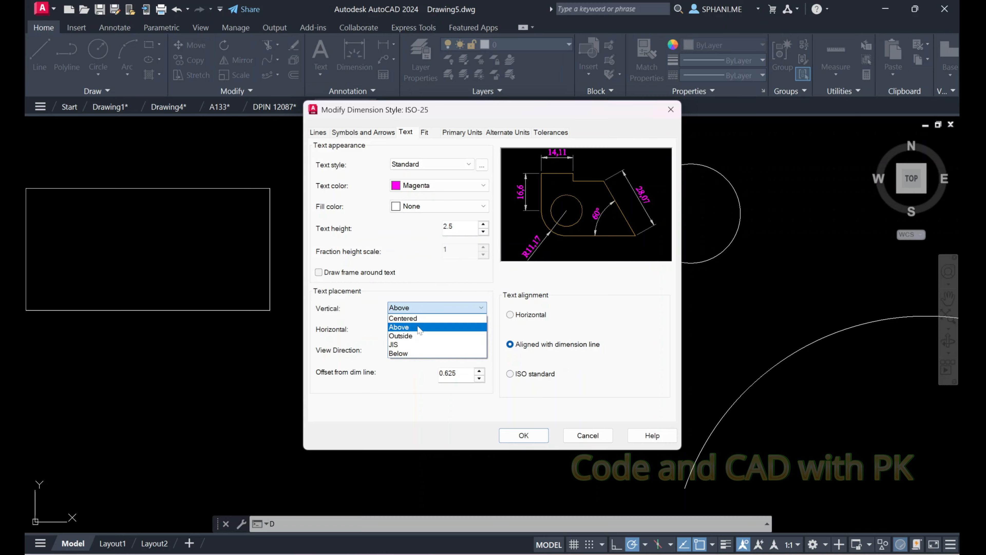
{"action": "left_click", "coordinate": [419, 328]}
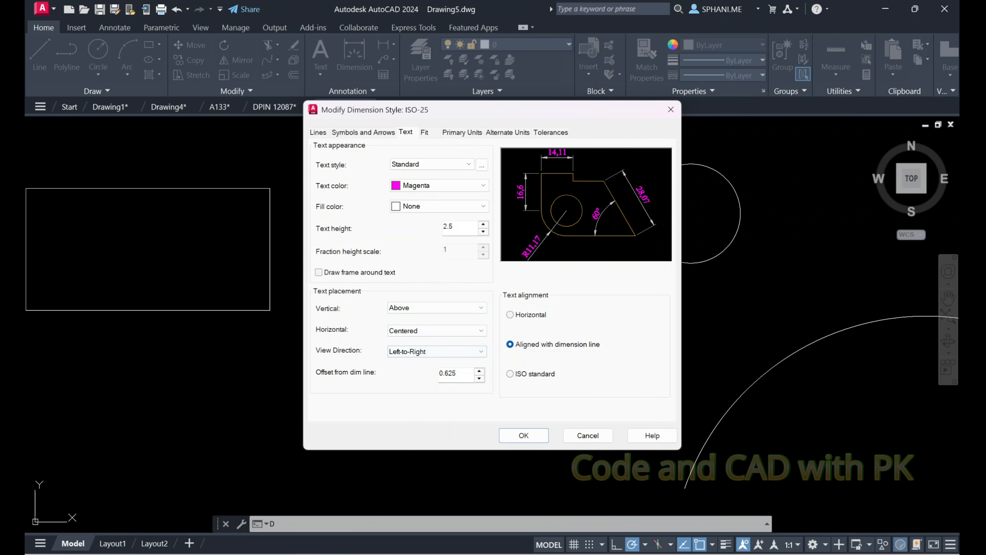
{"action": "key", "text": "Tab"}
{"action": "type", "text": "1"}
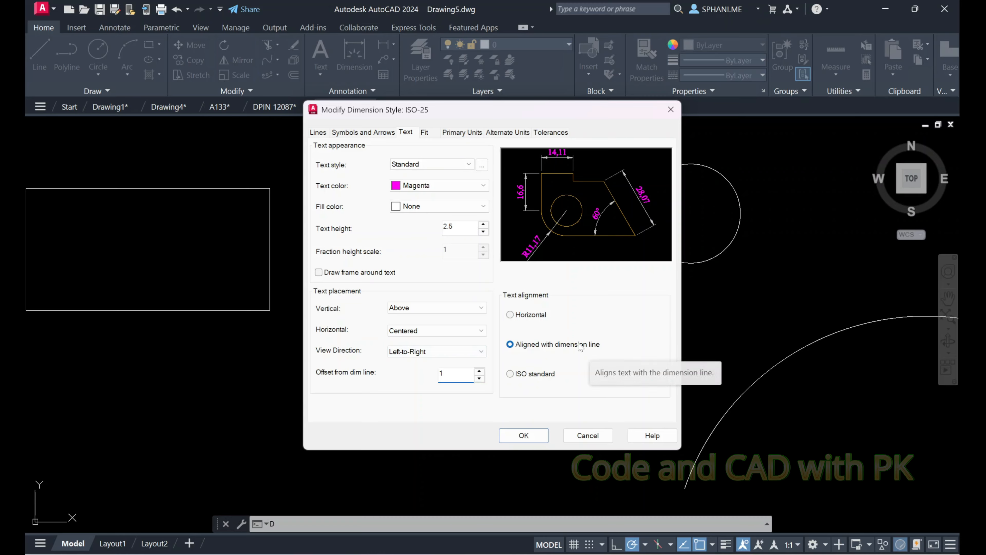
{"action": "left_click", "coordinate": [425, 133]}
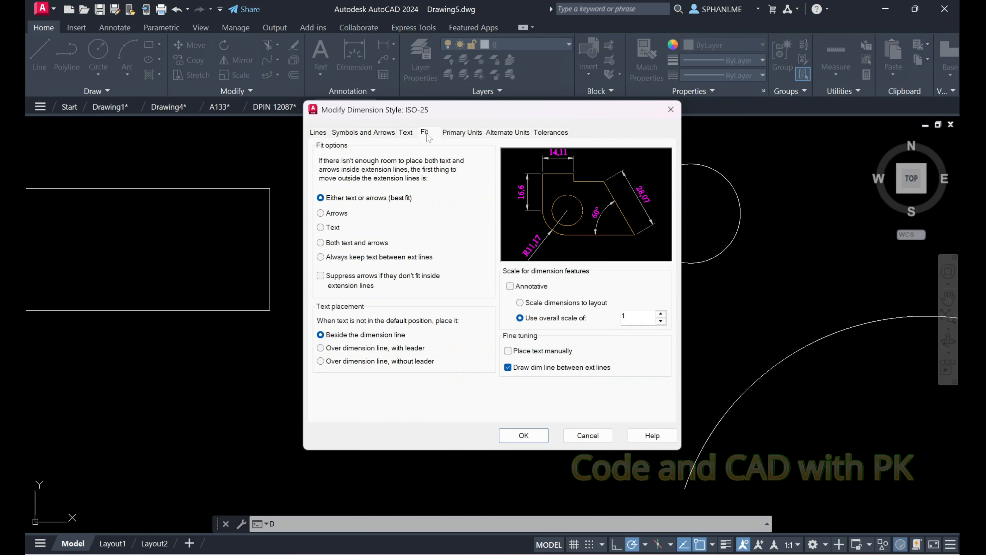
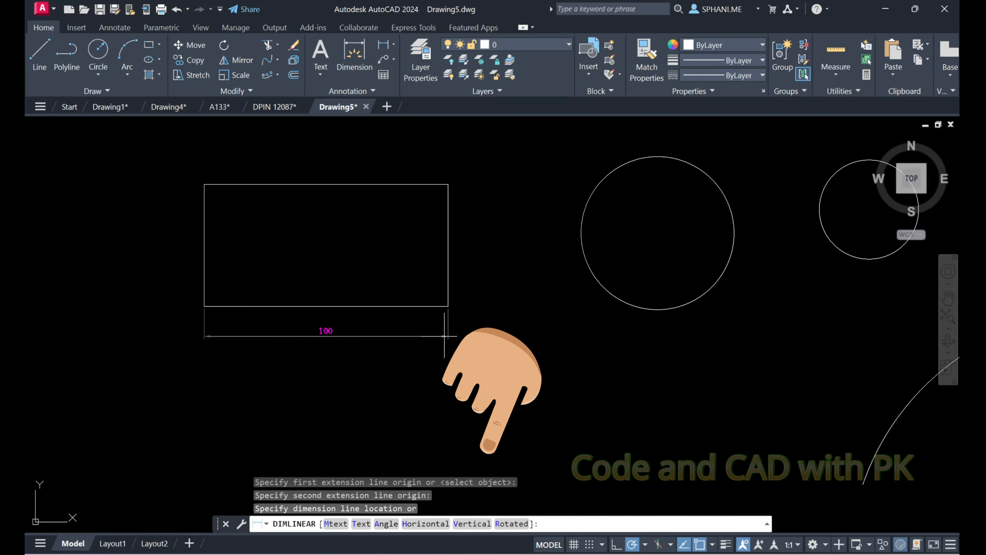
Place the linear dimension of the rectangle's bottom edge 10 units below it
{"action": "left_click", "coordinate": [445, 336]}
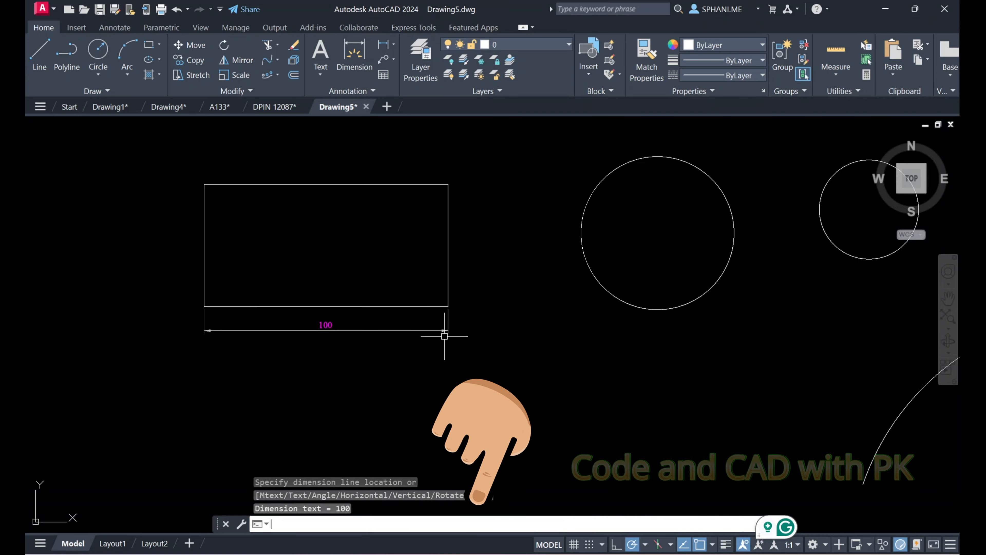
{"action": "type", "text": "z"}
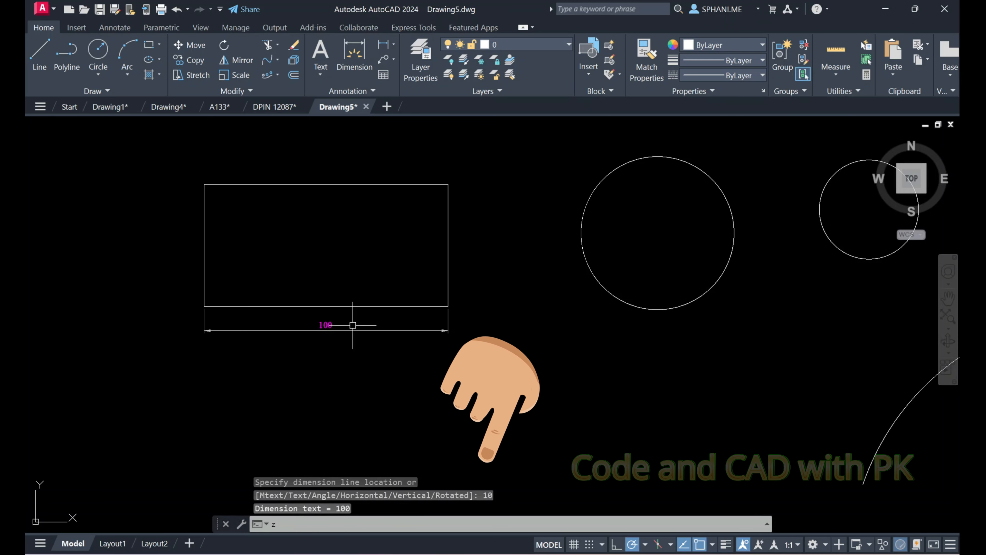
{"action": "key", "text": "Escape"}
{"action": "key", "text": "Escape"}
Add a linear dimension to the rectangle's left edge, with the dimension line offset 10 units outside the rectangle
{"action": "key", "text": "Return"}
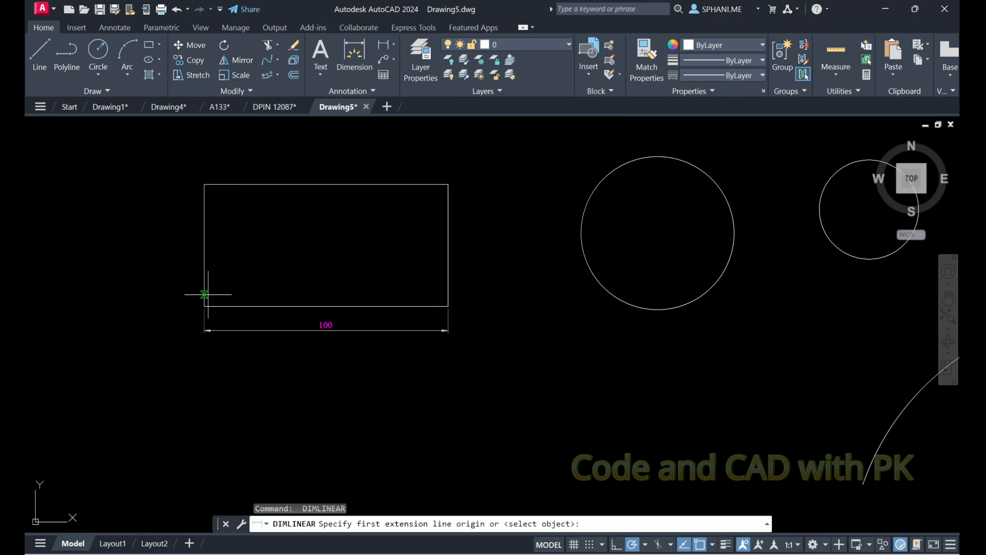
{"action": "left_click", "coordinate": [204, 306]}
{"action": "left_click", "coordinate": [204, 184]}
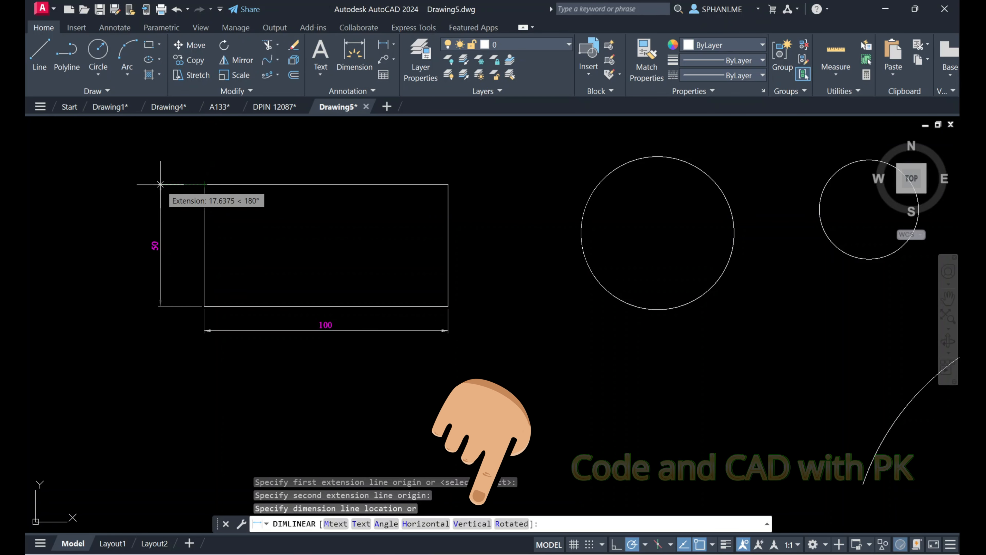
{"action": "type", "text": "10"}
{"action": "key", "text": "Return"}
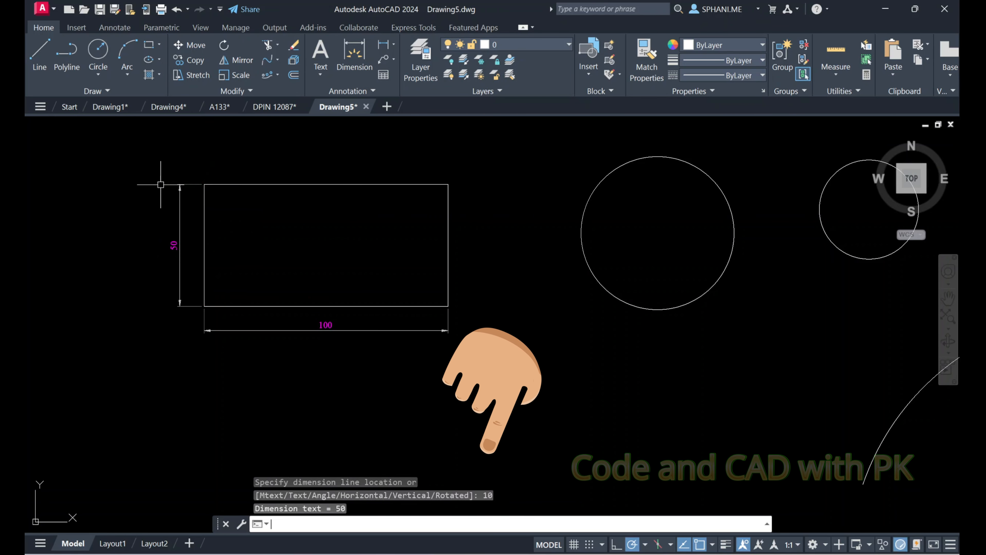
{"action": "key", "text": "Escape"}
Draw two connected slanted lines about 110 and 69 units long, meeting at about 75°, to the left of the rectangle
{"action": "scroll", "coordinate": [205, 259], "scroll_direction": "up", "scroll_amount": 2}
{"action": "middle_click_drag", "start_coordinate": [205, 258], "coordinate": [219, 279]}
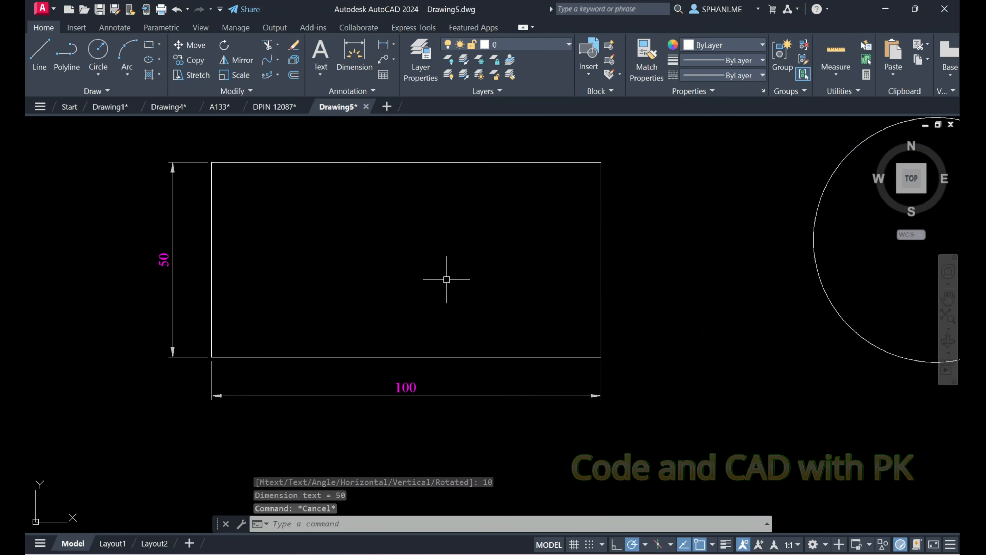
{"action": "scroll", "coordinate": [445, 279], "scroll_direction": "down", "scroll_amount": 6}
{"action": "scroll", "coordinate": [515, 276], "scroll_direction": "up", "scroll_amount": 2}
{"action": "scroll", "coordinate": [515, 276], "scroll_direction": "up", "scroll_amount": 2}
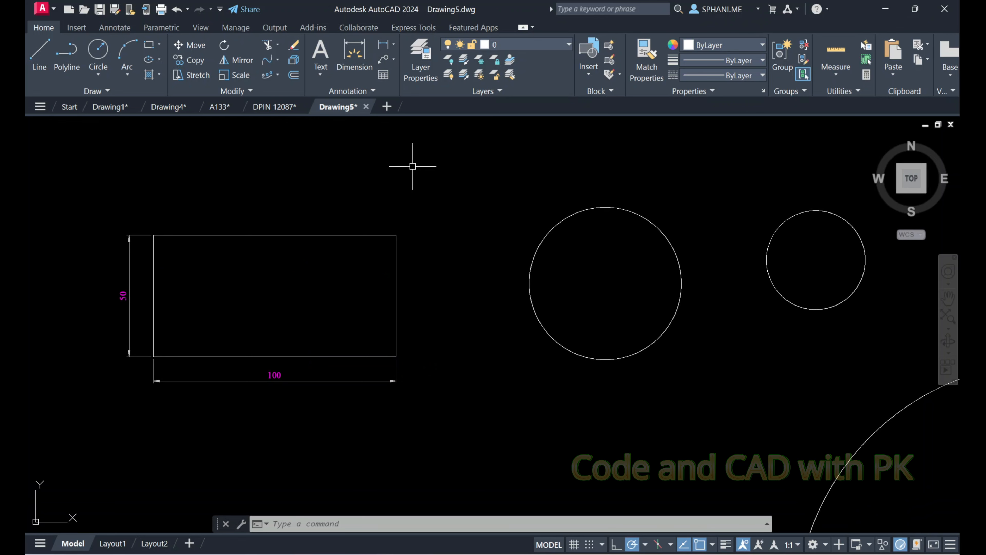
{"action": "scroll", "coordinate": [413, 166], "scroll_direction": "down", "scroll_amount": 2}
{"action": "scroll", "coordinate": [302, 236], "scroll_direction": "up", "scroll_amount": 1}
{"action": "type", "text": "l"}
{"action": "key", "text": "Return"}
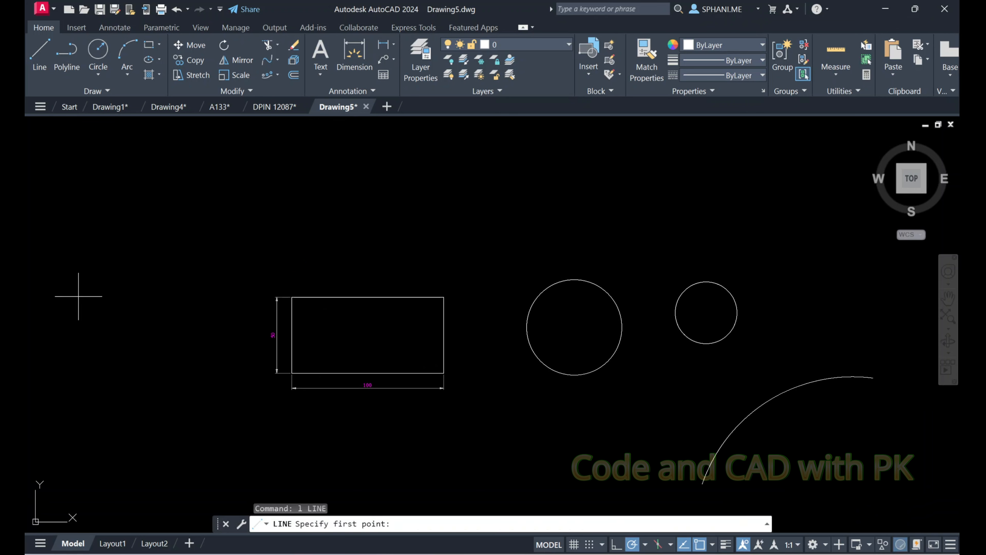
{"action": "left_click", "coordinate": [88, 359]}
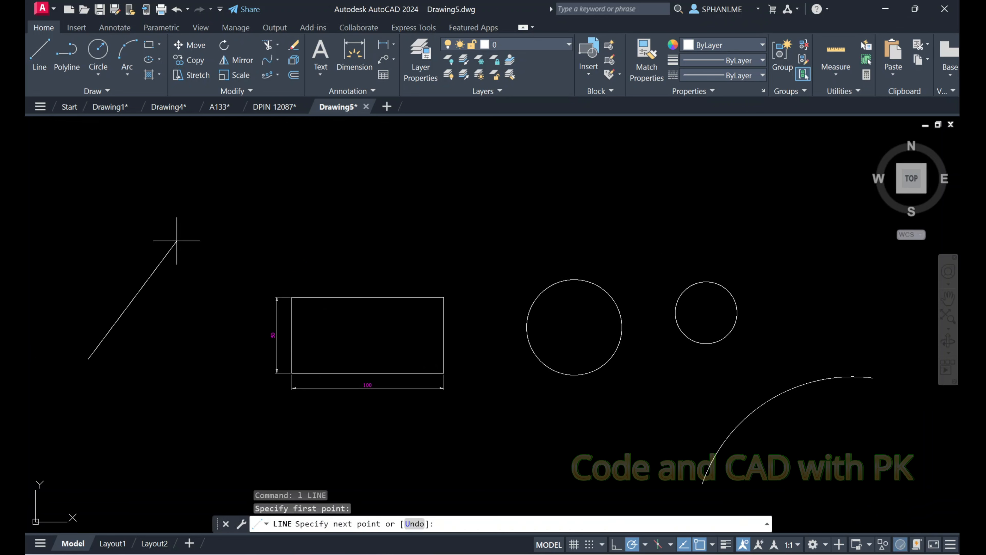
{"action": "left_click", "coordinate": [91, 184]}
{"action": "key", "text": "Escape"}
{"action": "middle_click_drag", "start_coordinate": [192, 249], "coordinate": [214, 304]}
{"action": "type", "text": "DIMAn"}
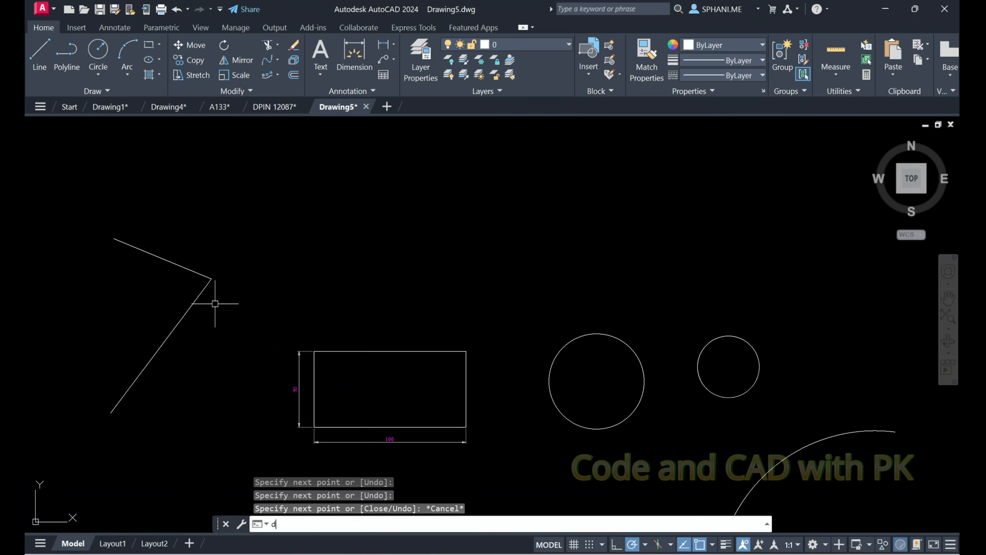
{"action": "type", "text": "g"}
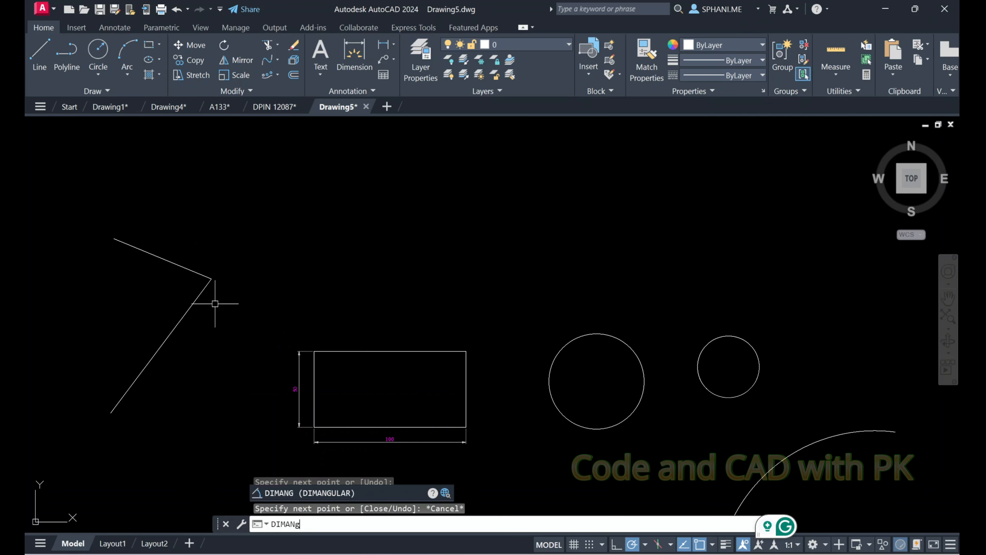
{"action": "key", "text": "Escape"}
{"action": "key", "text": "Escape"}
{"action": "key", "text": "Escape"}
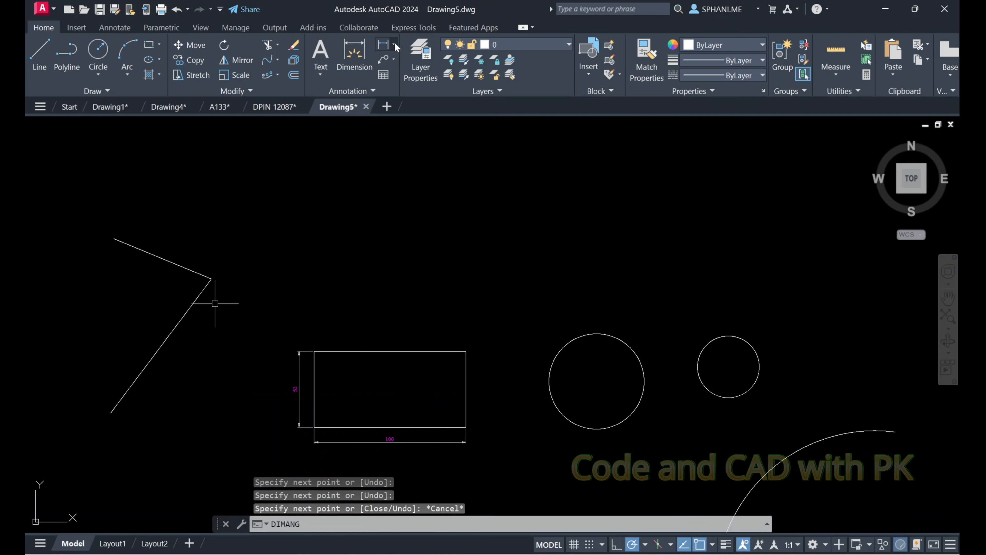
{"action": "left_click", "coordinate": [388, 46]}
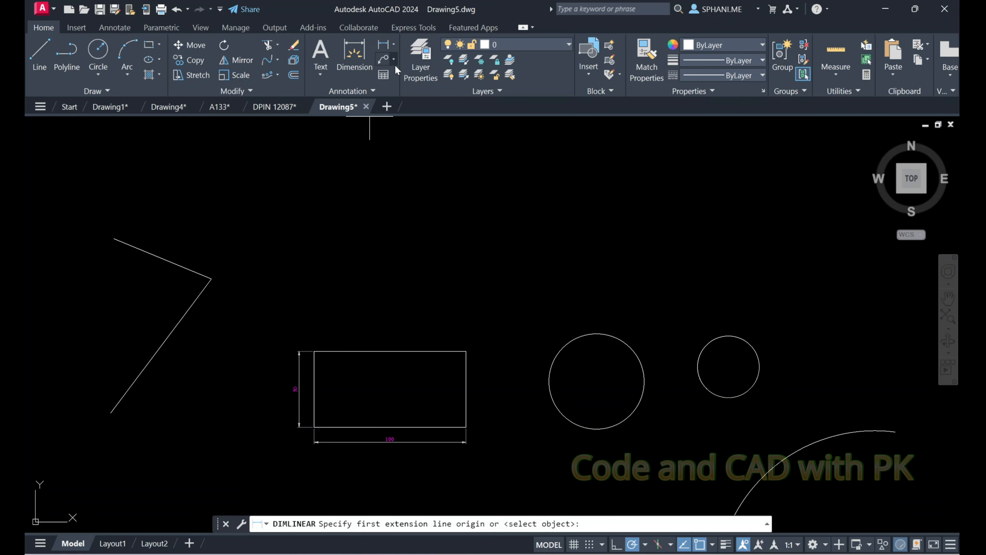
Add an aligned dimension to the longer slanted line, offset 15 units from it
{"action": "left_click", "coordinate": [393, 44]}
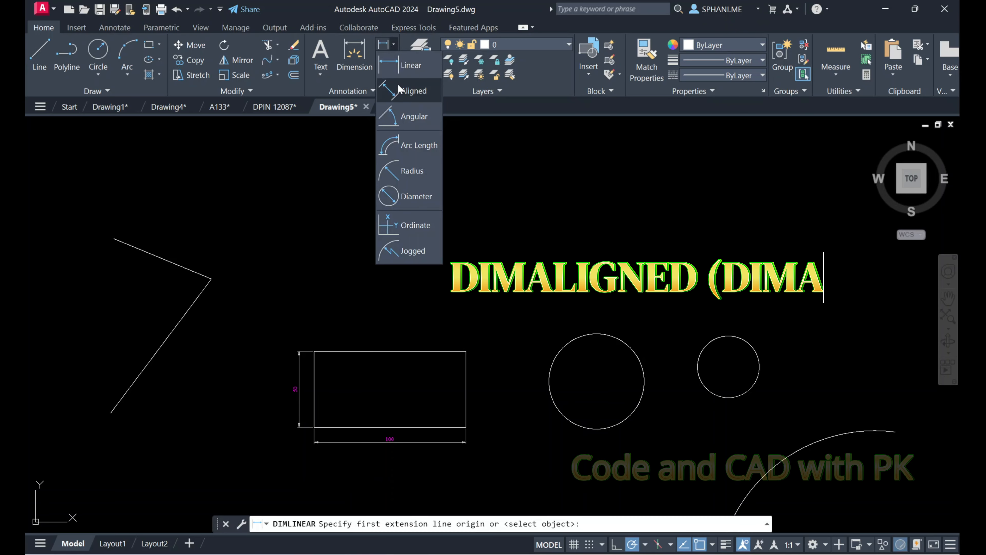
{"action": "left_click", "coordinate": [411, 89]}
{"action": "left_click", "coordinate": [111, 412]}
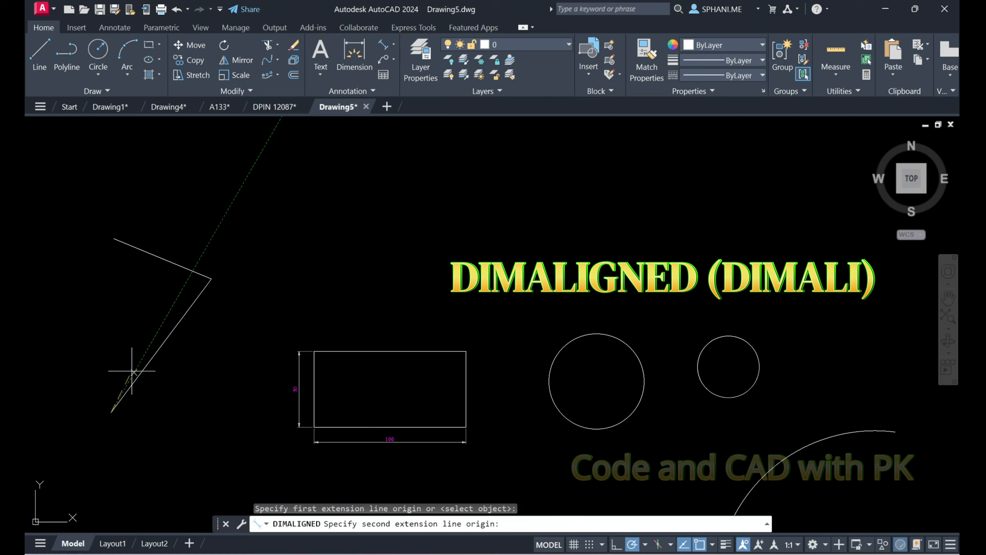
{"action": "left_click", "coordinate": [211, 278]}
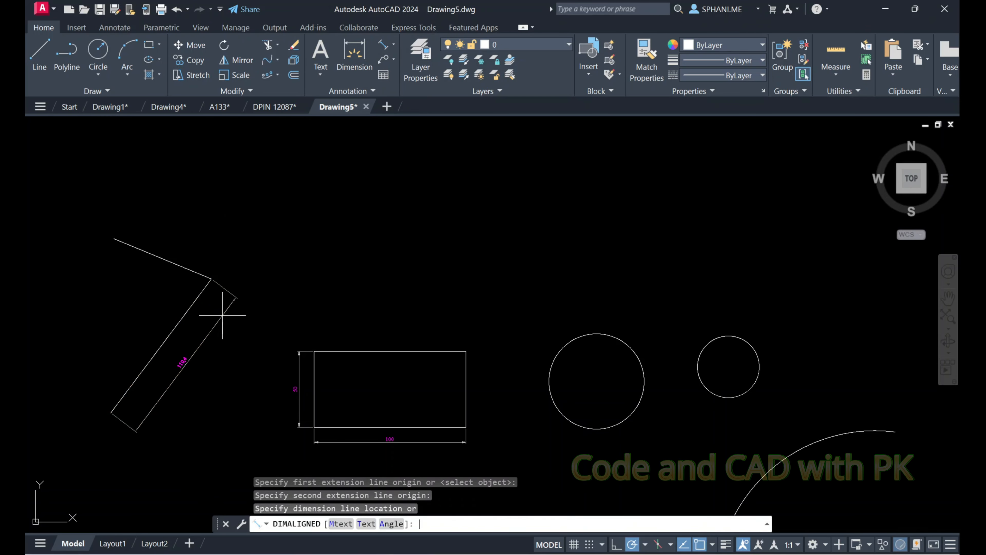
{"action": "type", "text": "15"}
{"action": "key", "text": "Return"}
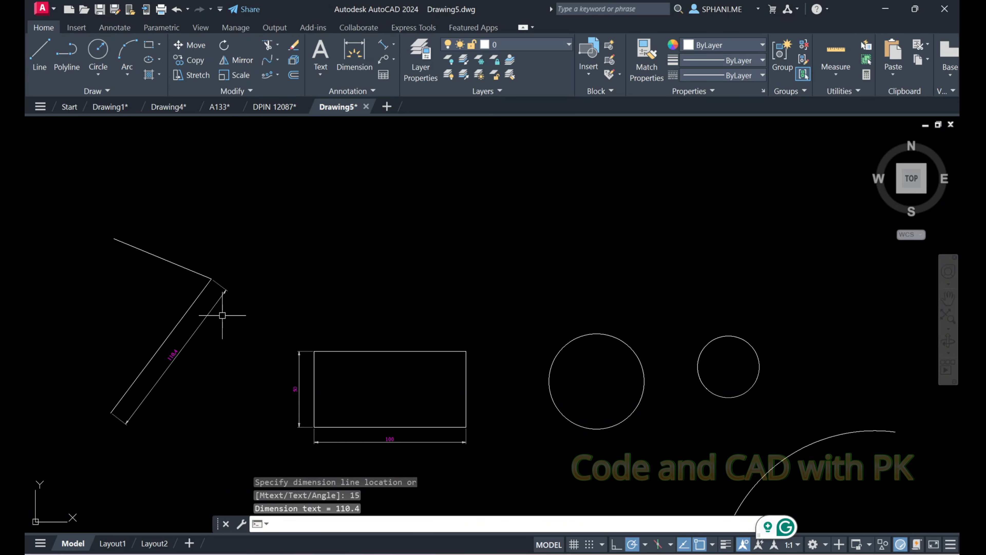
Add an aligned dimension to the shorter slanted line, offset 10 units above it
{"action": "scroll", "coordinate": [166, 341], "scroll_direction": "up", "scroll_amount": 3}
{"action": "middle_click_drag", "start_coordinate": [169, 345], "coordinate": [203, 365]}
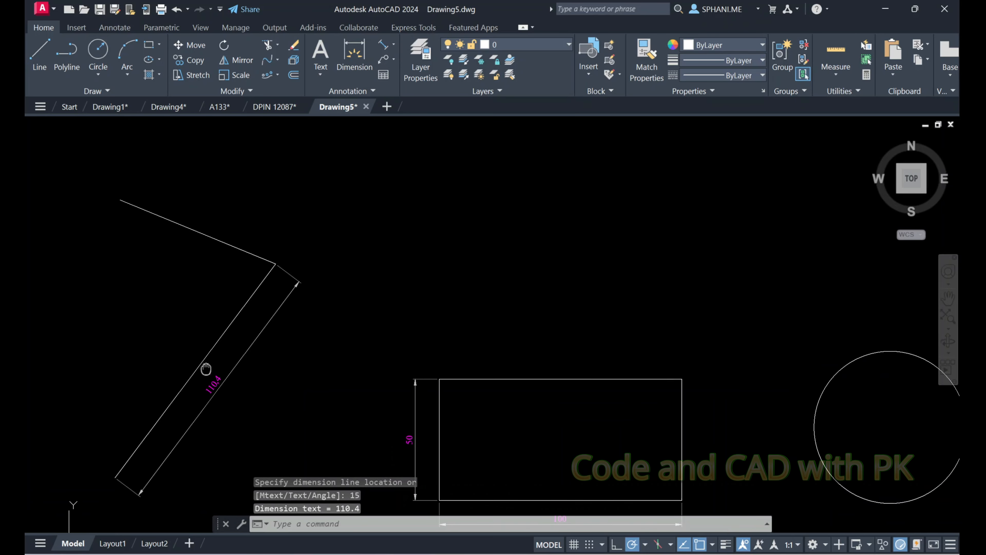
{"action": "key", "text": "Return"}
{"action": "left_click", "coordinate": [275, 264]}
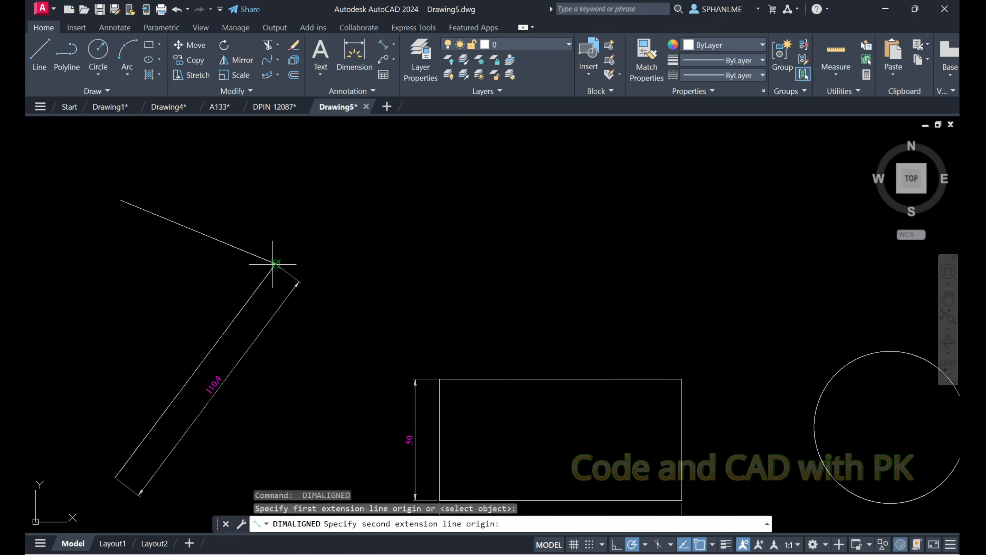
{"action": "left_click", "coordinate": [120, 199]}
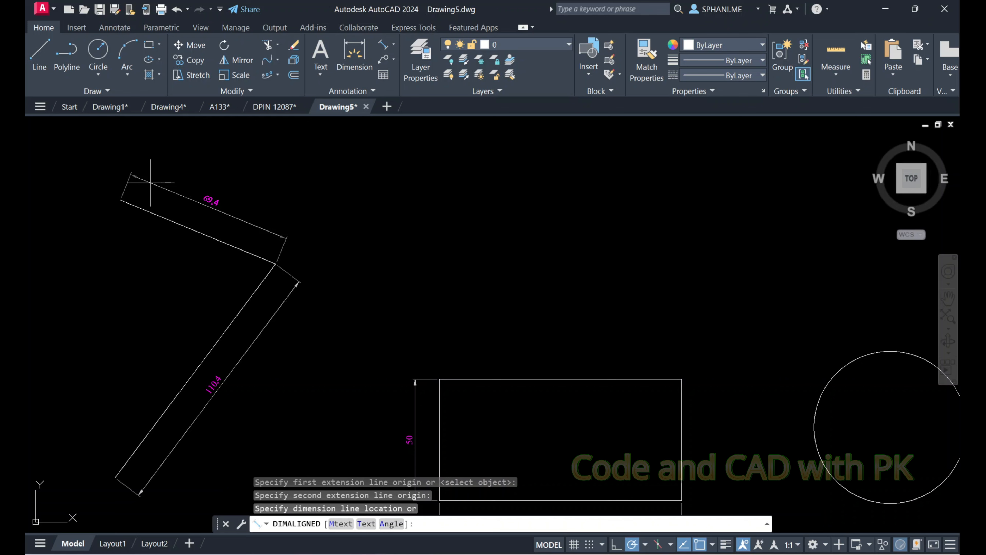
{"action": "type", "text": "10"}
{"action": "key", "text": "Return"}
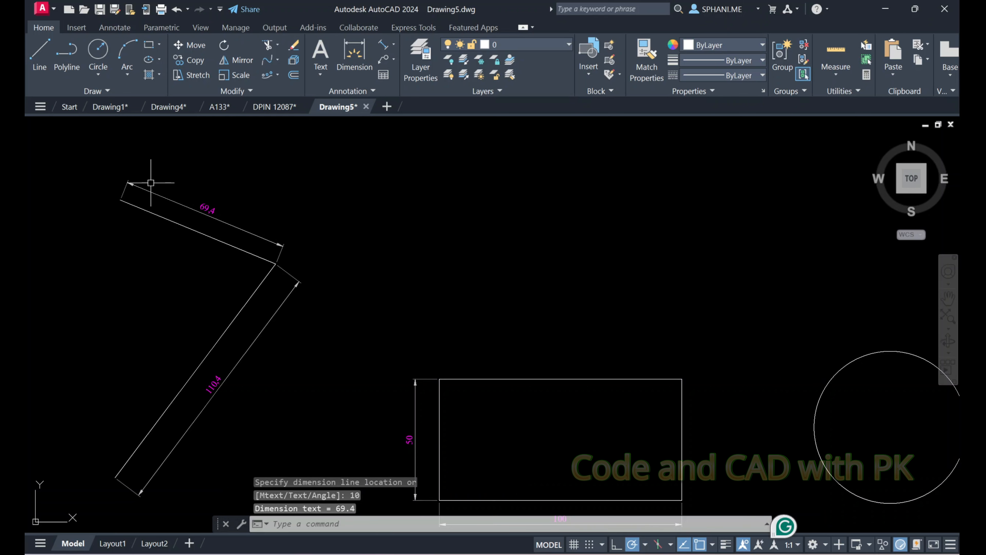
Add an angular dimension between the two slanted lines, with its arc placed inside the angle
{"action": "left_click", "coordinate": [393, 44]}
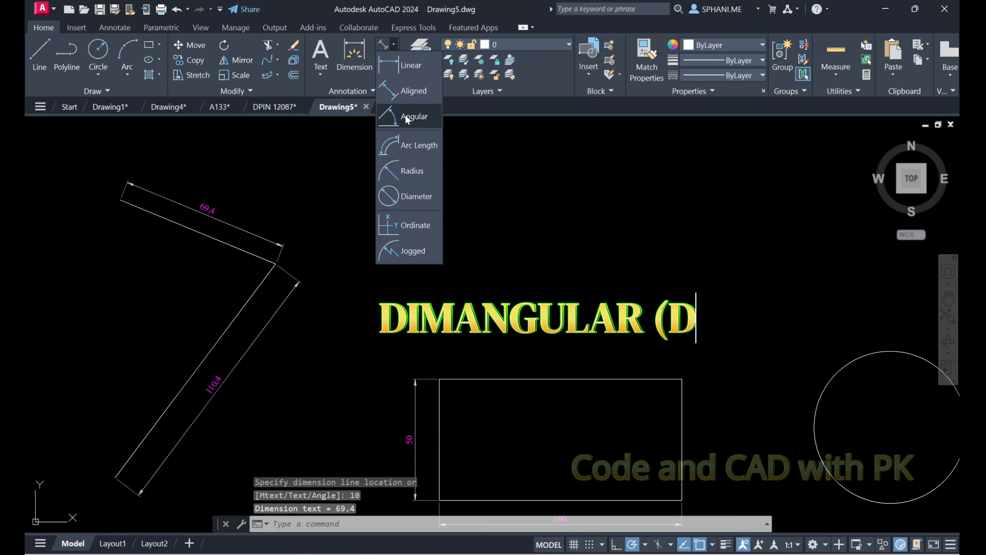
{"action": "left_click", "coordinate": [407, 116]}
{"action": "left_click", "coordinate": [209, 238]}
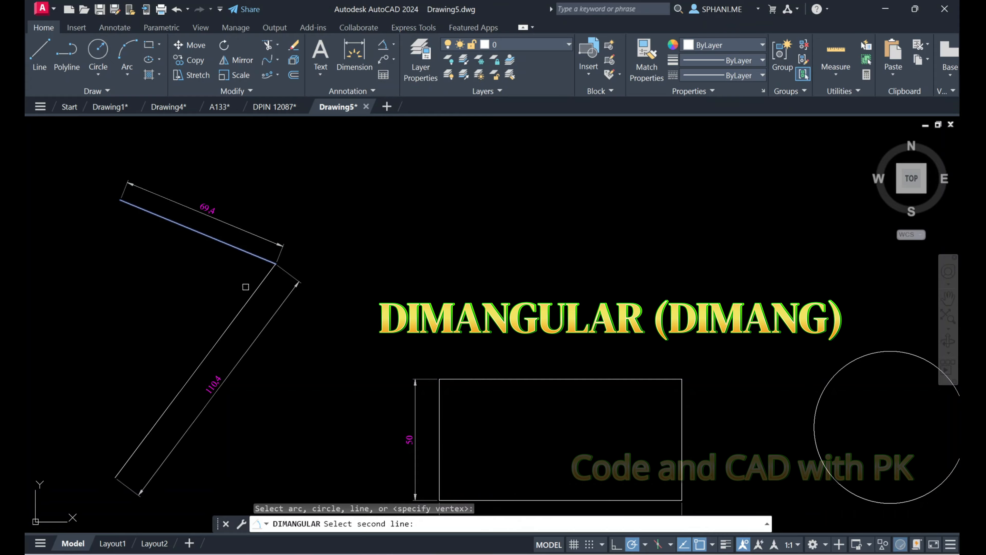
{"action": "left_click", "coordinate": [255, 288]}
{"action": "left_click", "coordinate": [192, 291]}
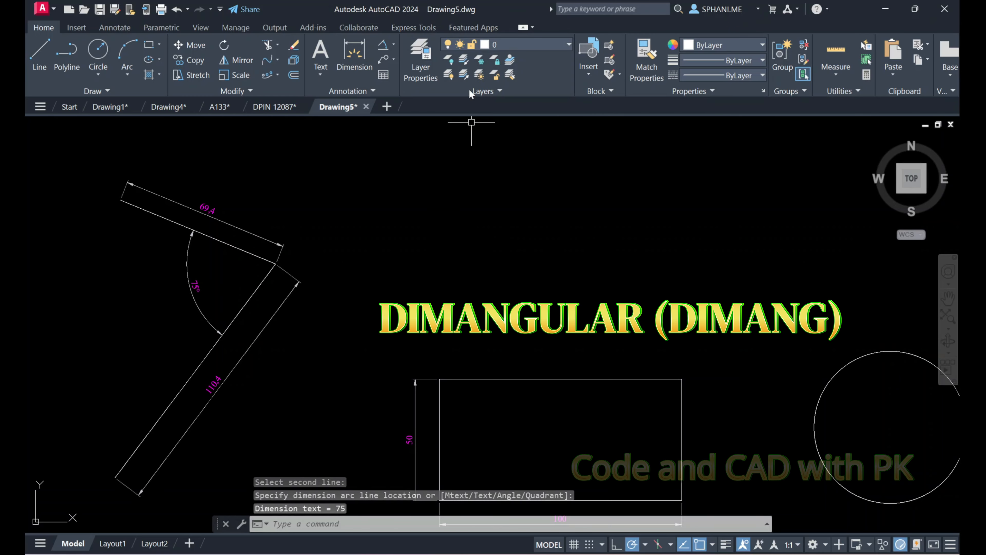
Add an arc length dimension to the large arc, placed outside its curve on the upper-left side
{"action": "left_click", "coordinate": [393, 44]}
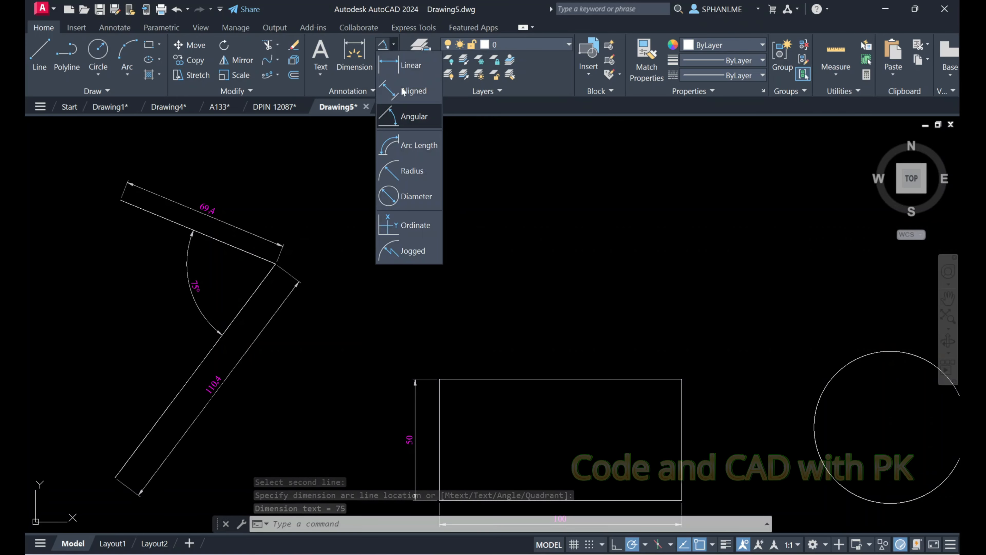
{"action": "left_click", "coordinate": [415, 145]}
{"action": "scroll", "coordinate": [612, 267], "scroll_direction": "down", "scroll_amount": 2}
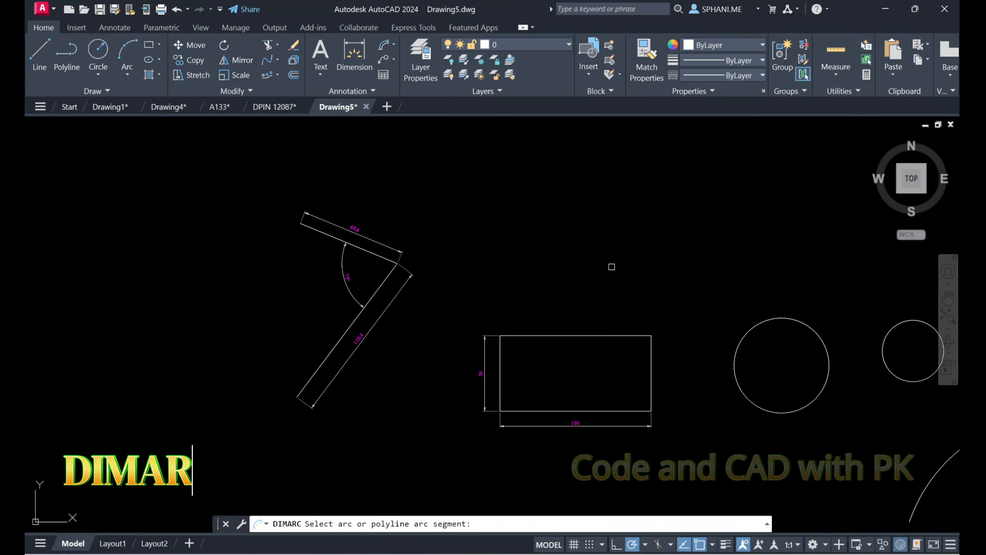
{"action": "scroll", "coordinate": [611, 267], "scroll_direction": "down", "scroll_amount": 2}
{"action": "left_click", "coordinate": [633, 330]}
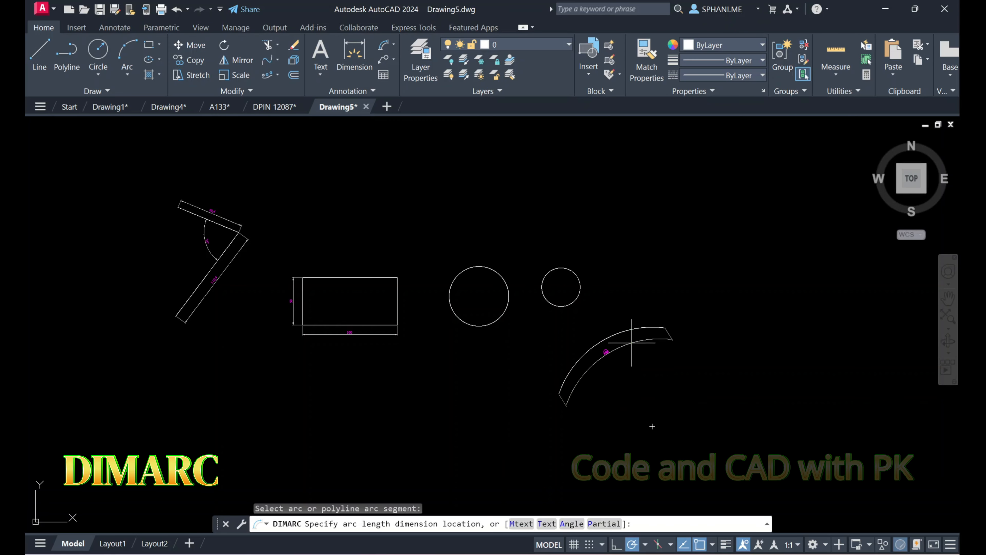
{"action": "left_click", "coordinate": [588, 330]}
{"action": "scroll", "coordinate": [584, 323], "scroll_direction": "up", "scroll_amount": 3}
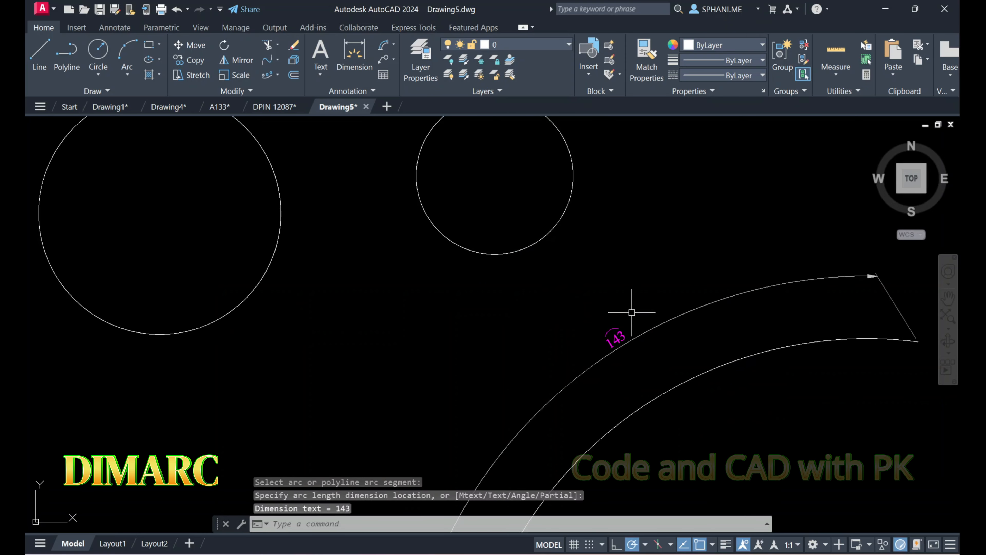
{"action": "scroll", "coordinate": [599, 316], "scroll_direction": "down", "scroll_amount": 2}
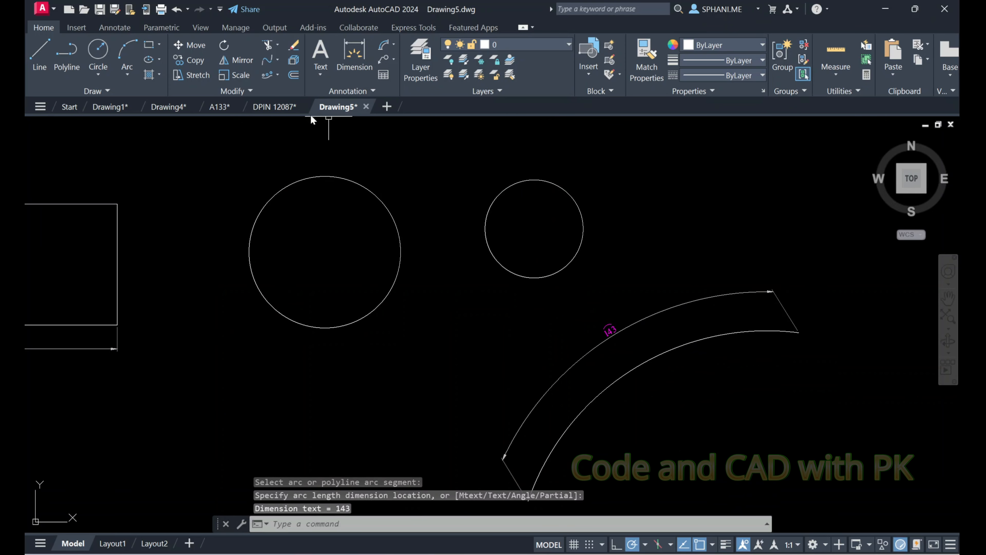
Set the drawing units' length precision to one decimal place (0.0)
{"action": "type", "text": "un"}
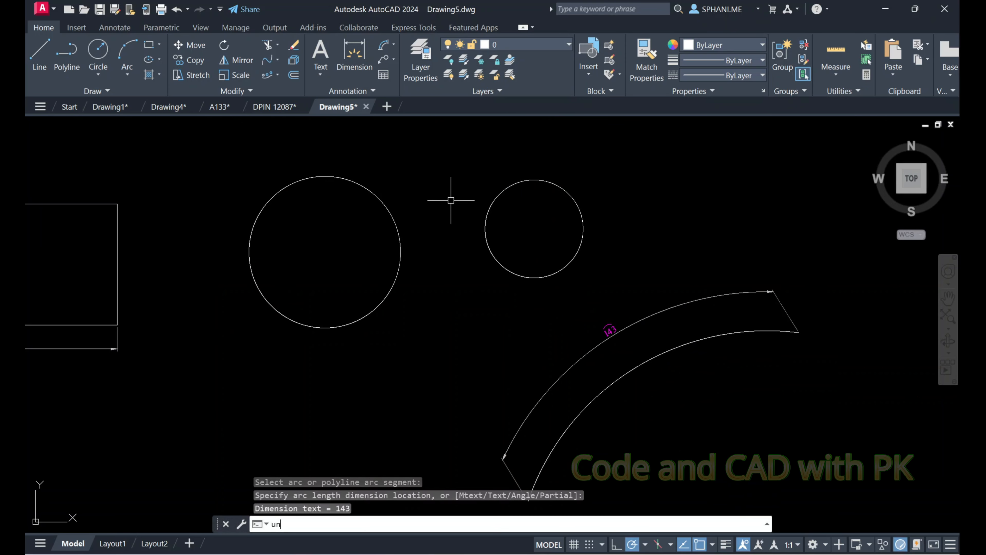
{"action": "key", "text": "Return"}
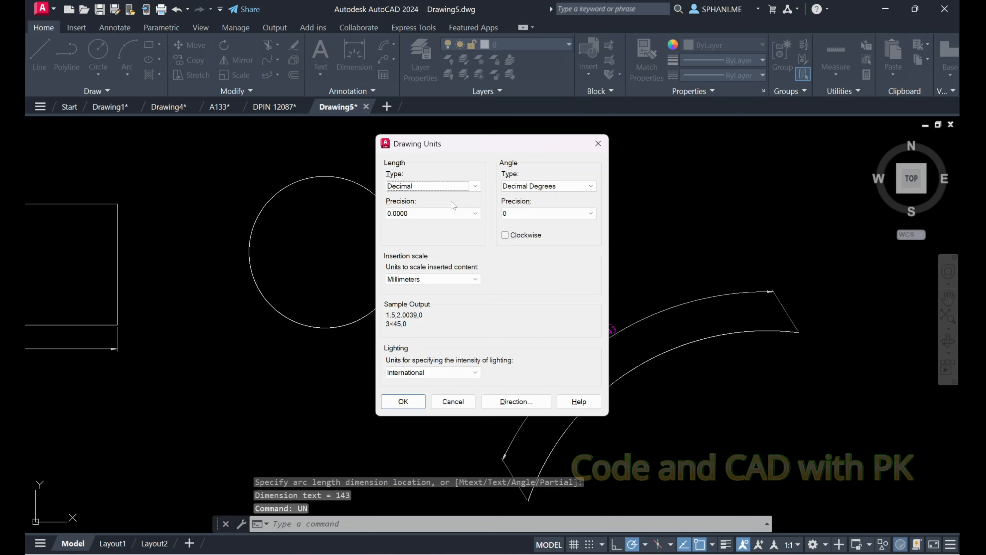
{"action": "left_click", "coordinate": [424, 213]}
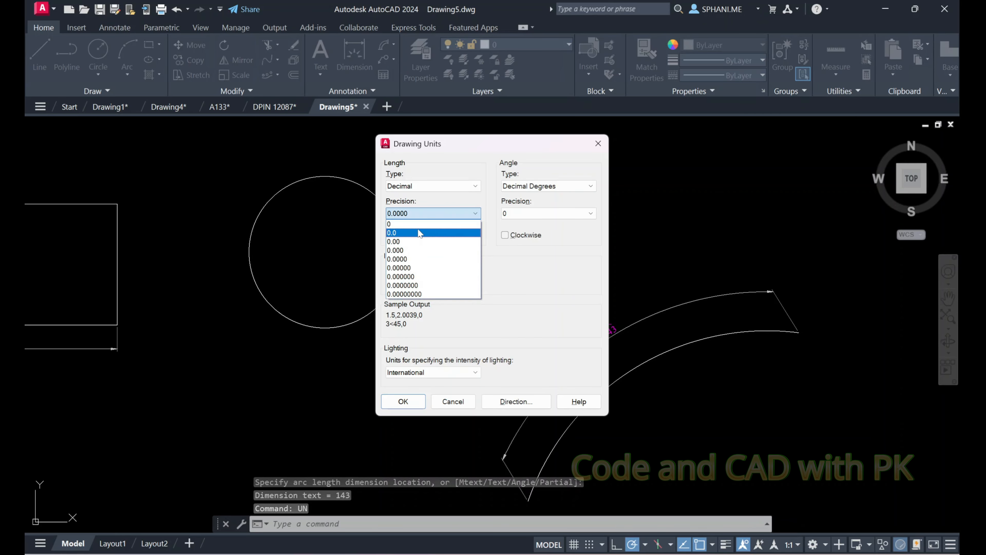
{"action": "left_click", "coordinate": [400, 234]}
{"action": "left_click", "coordinate": [415, 215]}
{"action": "left_click", "coordinate": [416, 216]}
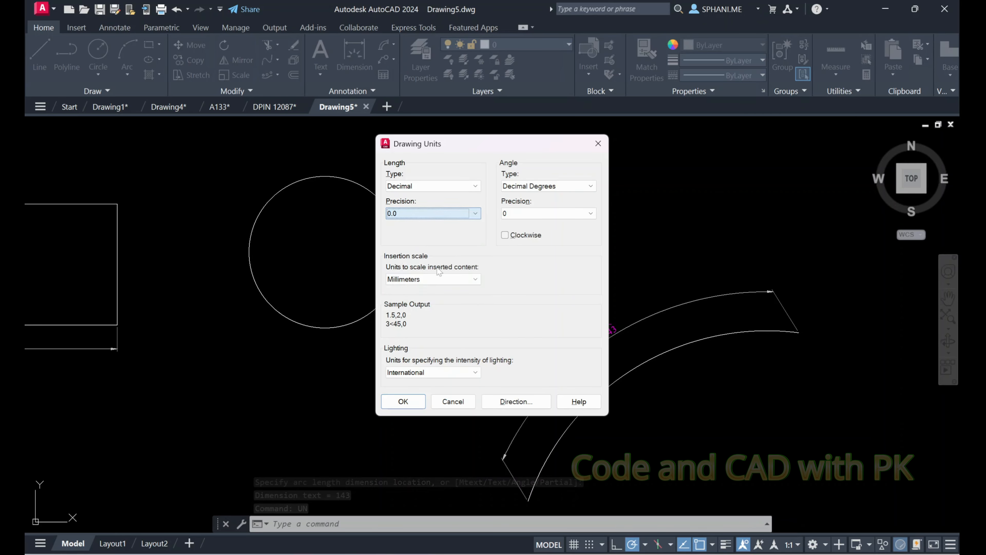
{"action": "left_click", "coordinate": [403, 401]}
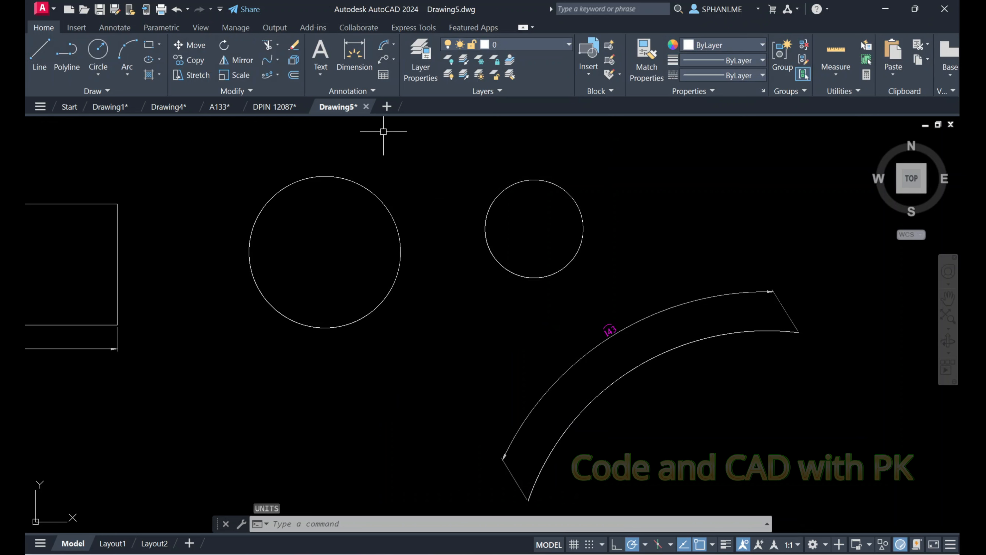
Add a radius dimension to the smaller circle, with its text outside the circle at the lower left
{"action": "left_click", "coordinate": [393, 44]}
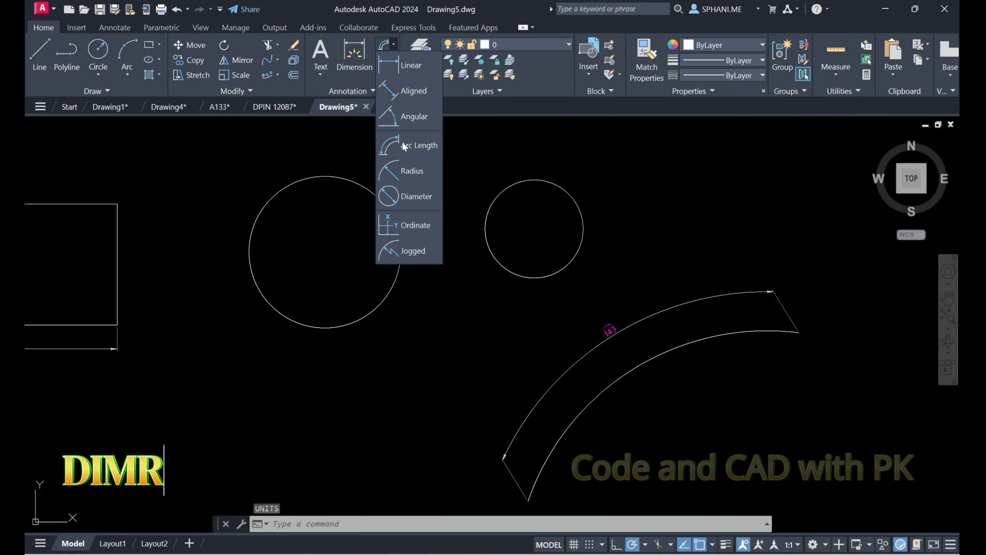
{"action": "left_click", "coordinate": [398, 179]}
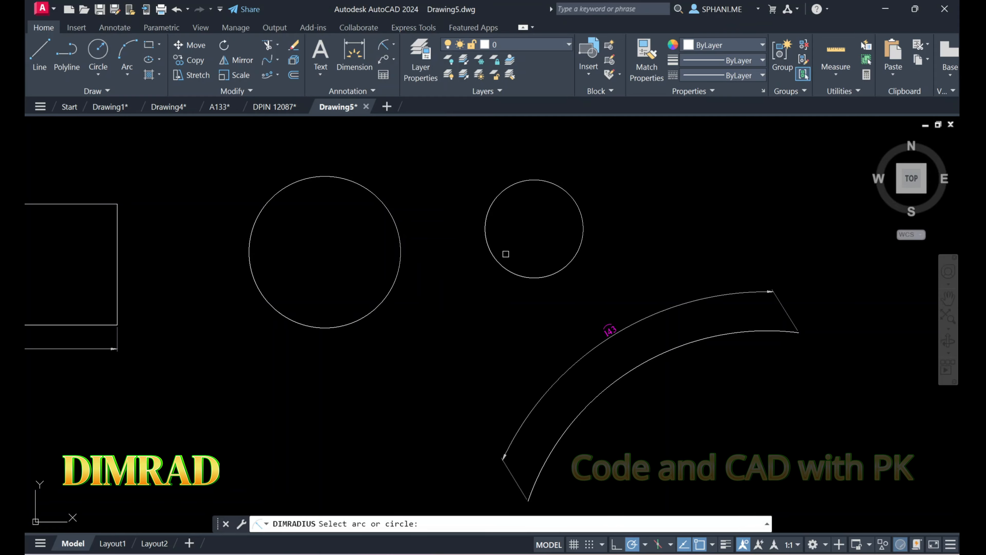
{"action": "left_click", "coordinate": [495, 258]}
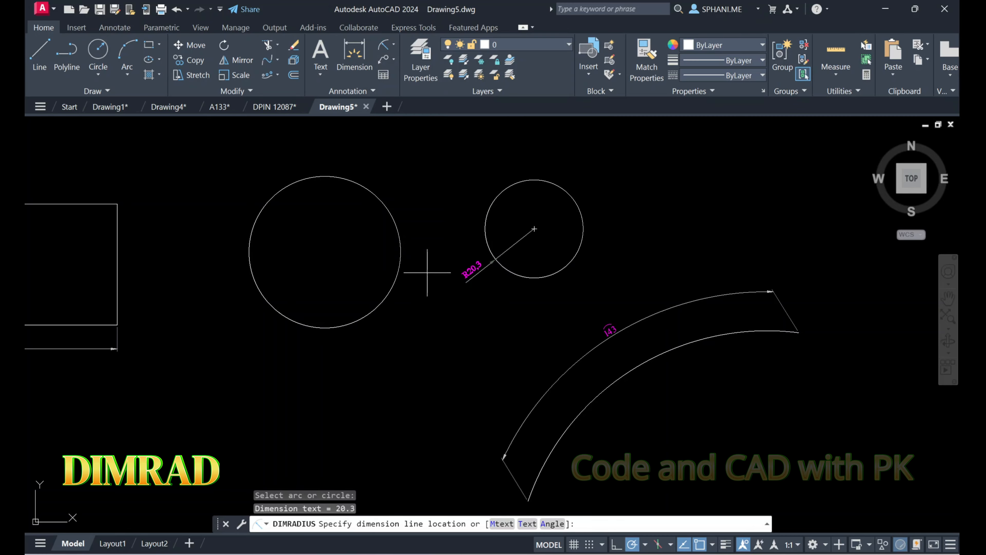
{"action": "left_click", "coordinate": [476, 299]}
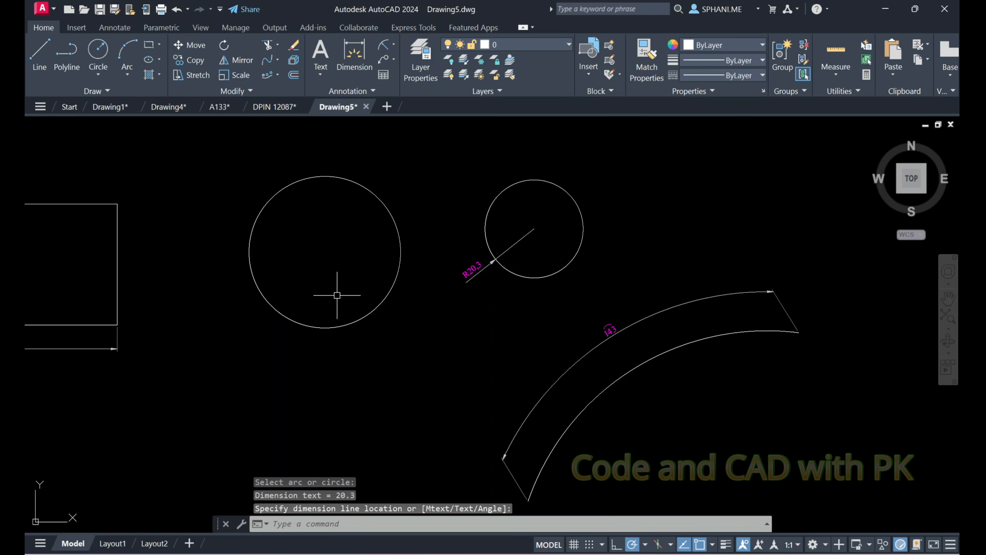
Add a diameter dimension to the larger circle, with its text outside the circle at the upper right
{"action": "left_click", "coordinate": [395, 45]}
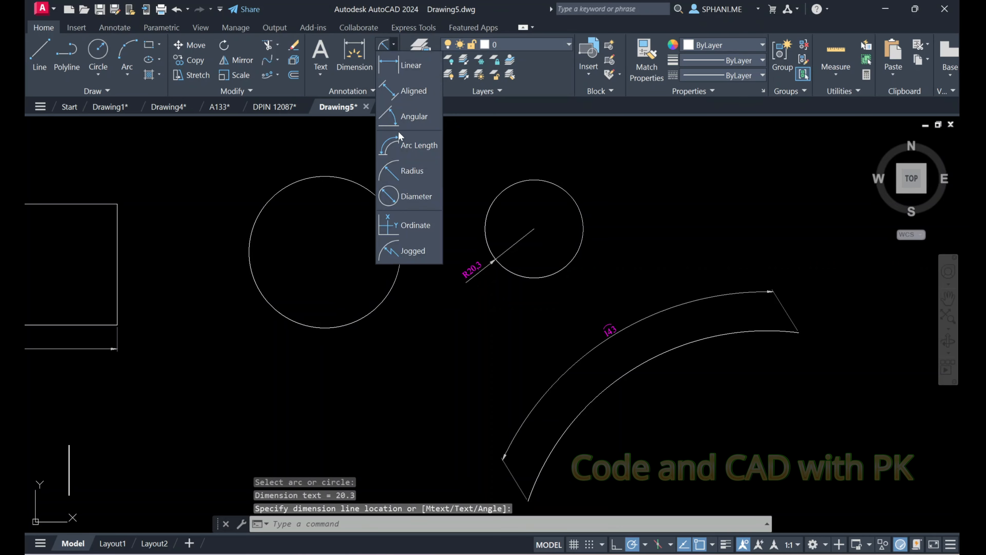
{"action": "left_click", "coordinate": [407, 196]}
{"action": "left_click", "coordinate": [357, 189]}
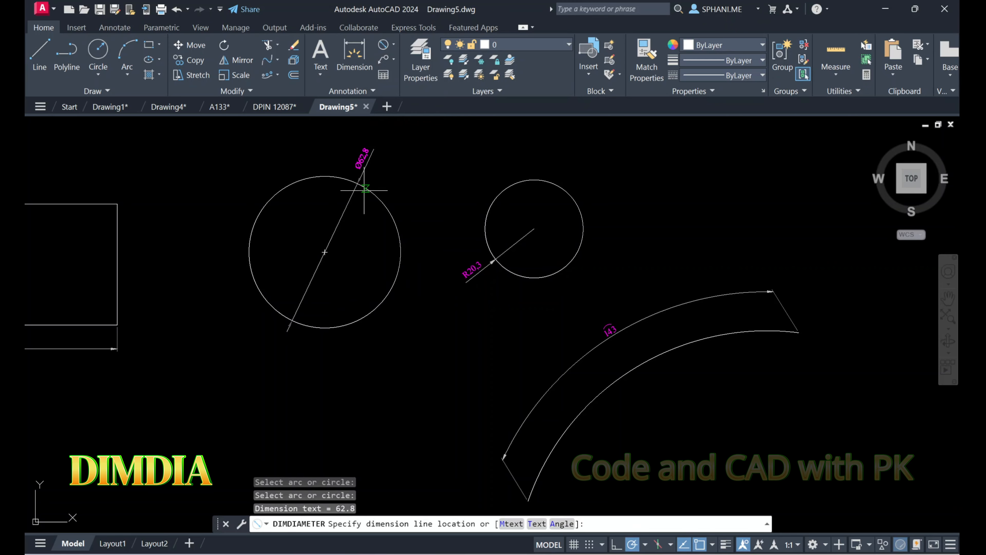
{"action": "left_click", "coordinate": [275, 196]}
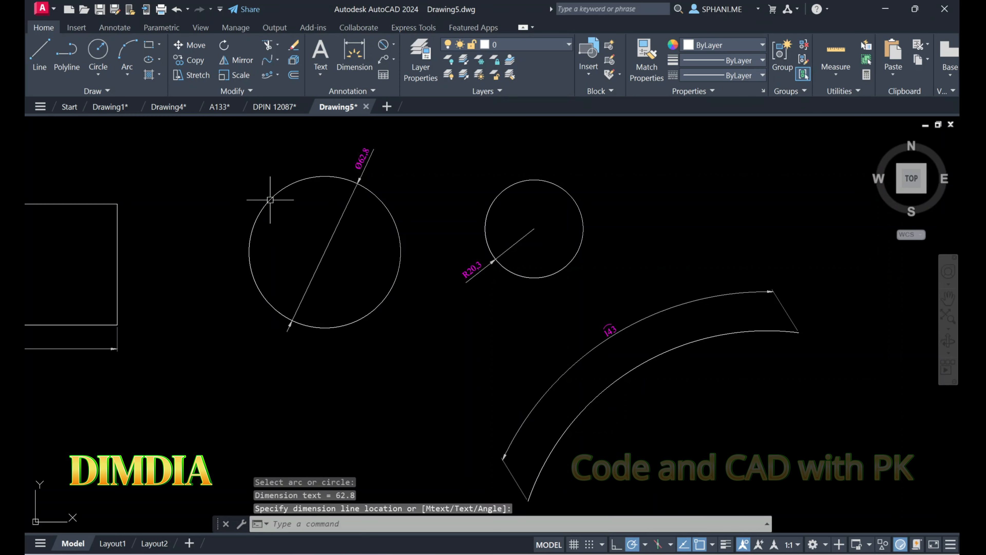
{"action": "scroll", "coordinate": [370, 172], "scroll_direction": "up", "scroll_amount": 5}
{"action": "scroll", "coordinate": [370, 173], "scroll_direction": "down", "scroll_amount": 5}
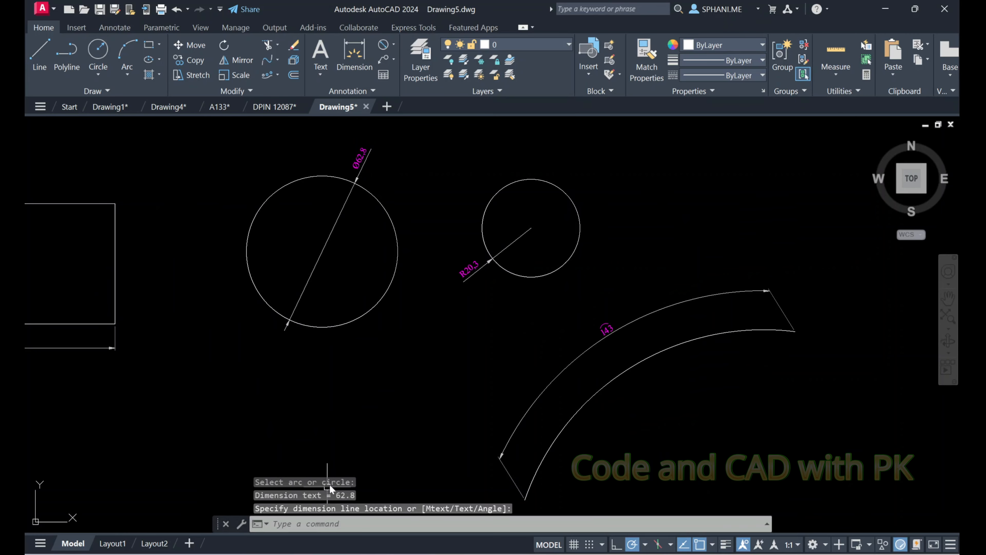
Add center marks to both the larger and the smaller circle
{"action": "left_click", "coordinate": [395, 46]}
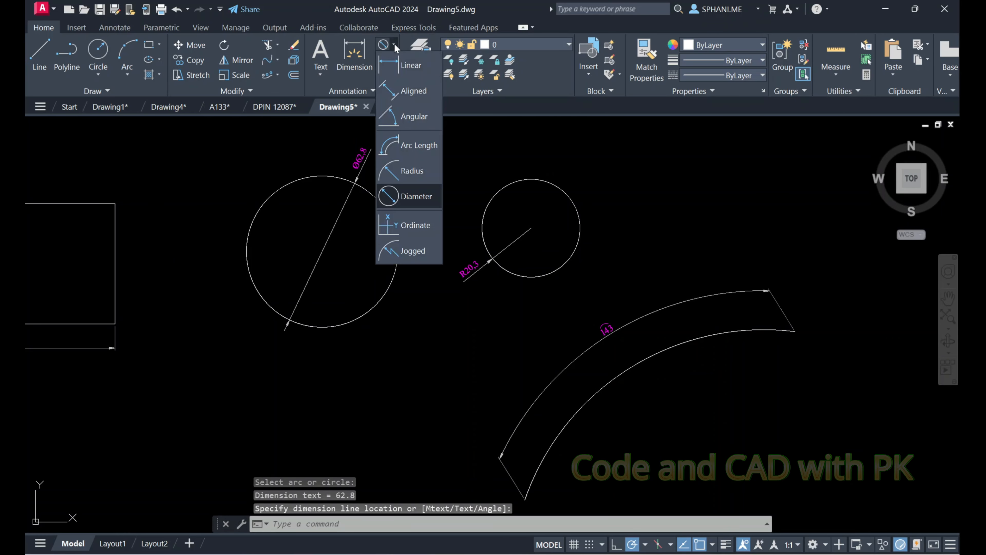
{"action": "left_click", "coordinate": [390, 94]}
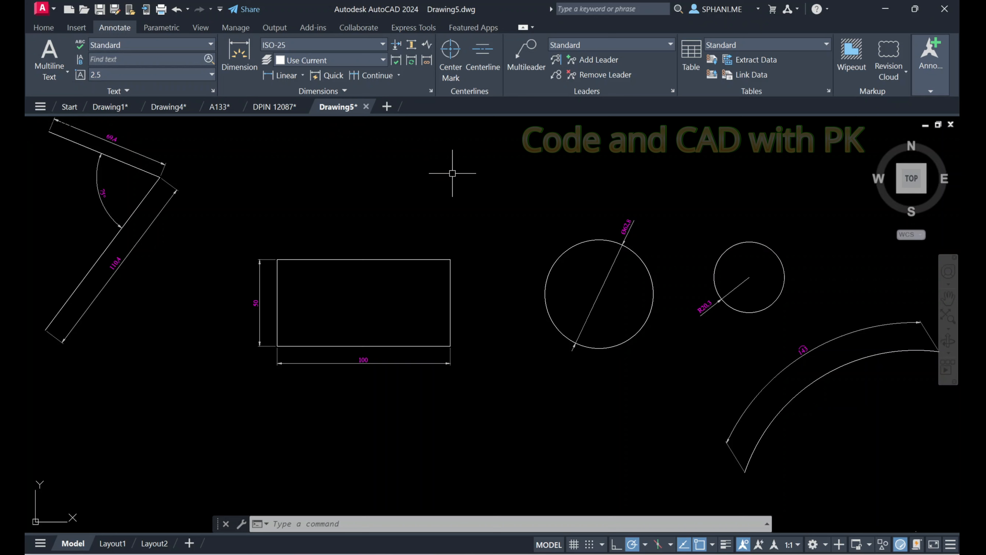
{"action": "left_click", "coordinate": [451, 62]}
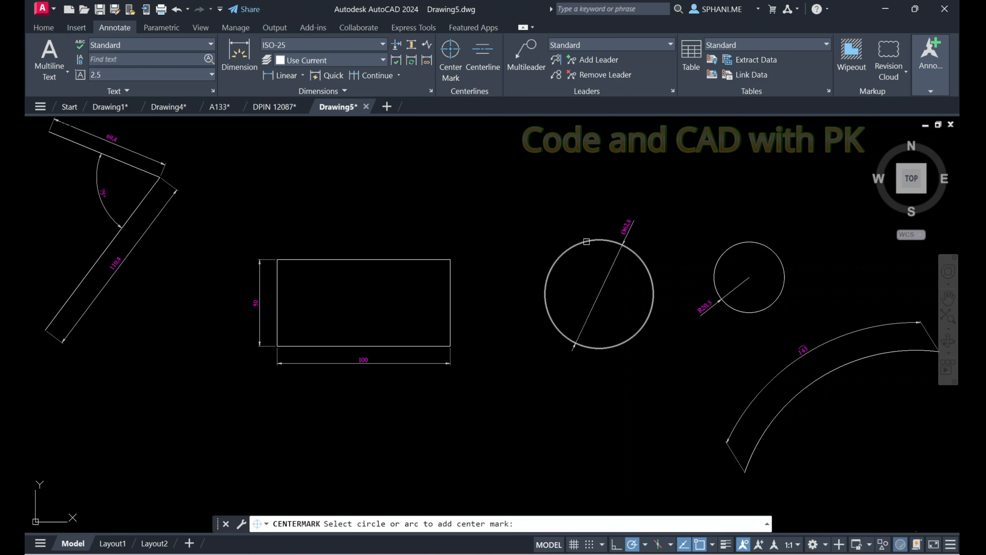
{"action": "left_click", "coordinate": [580, 284]}
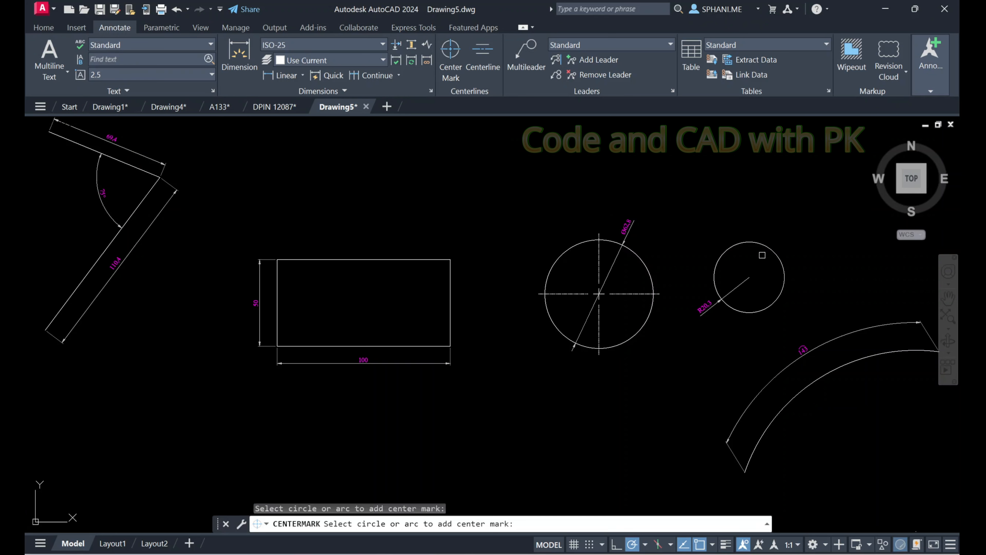
{"action": "left_click", "coordinate": [760, 244]}
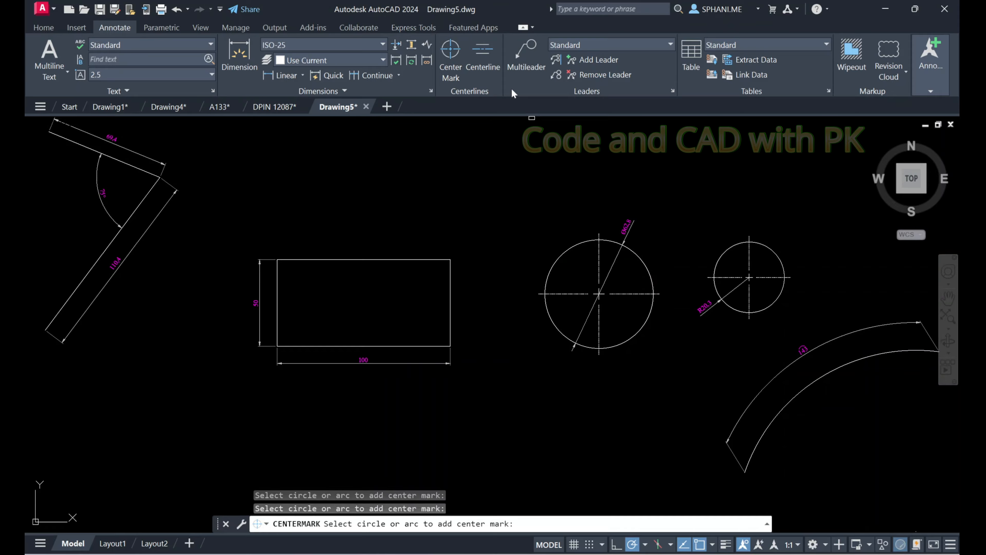
Create a horizontal centerline between the rectangle's upper and lower edges
{"action": "left_click", "coordinate": [482, 59]}
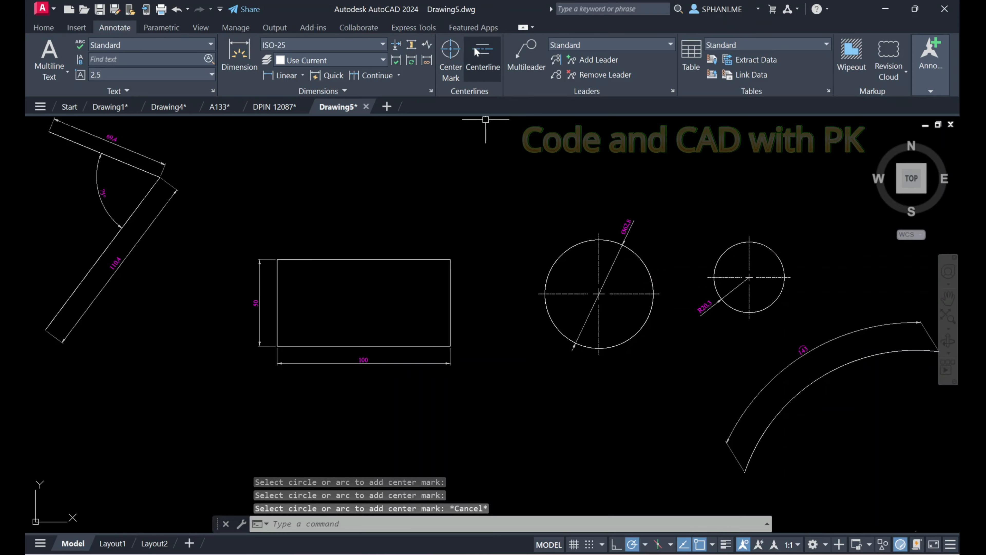
{"action": "left_click", "coordinate": [399, 257]}
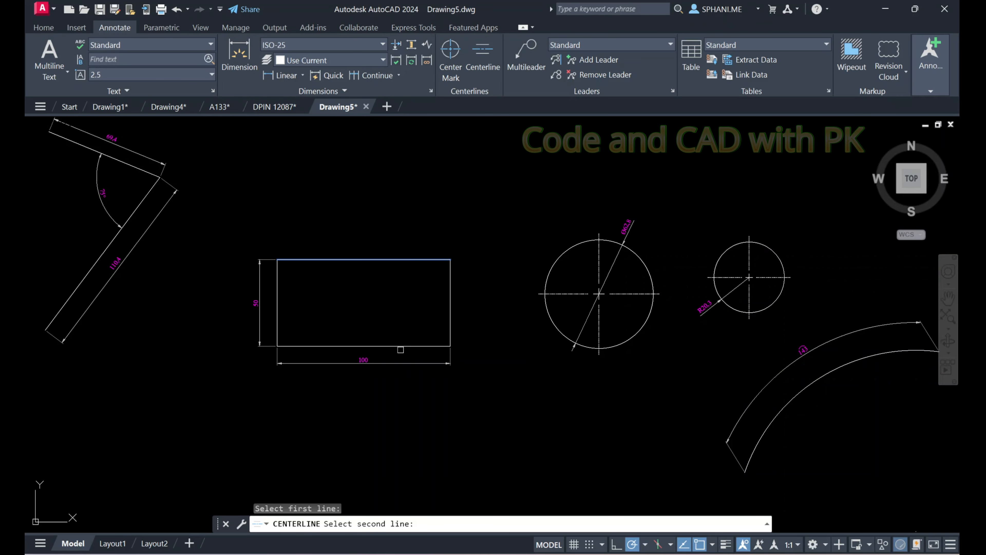
{"action": "left_click", "coordinate": [400, 349]}
{"action": "key", "text": "Escape"}
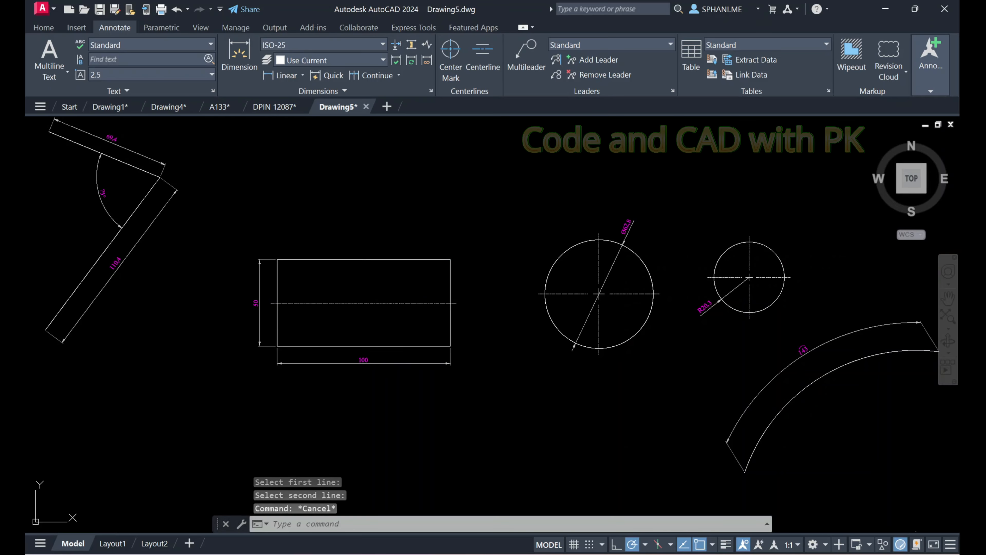
{"action": "left_click", "coordinate": [392, 302]}
{"action": "scroll", "coordinate": [391, 324], "scroll_direction": "up", "scroll_amount": 3}
{"action": "key", "text": "Escape"}
{"action": "scroll", "coordinate": [310, 282], "scroll_direction": "up", "scroll_amount": 4}
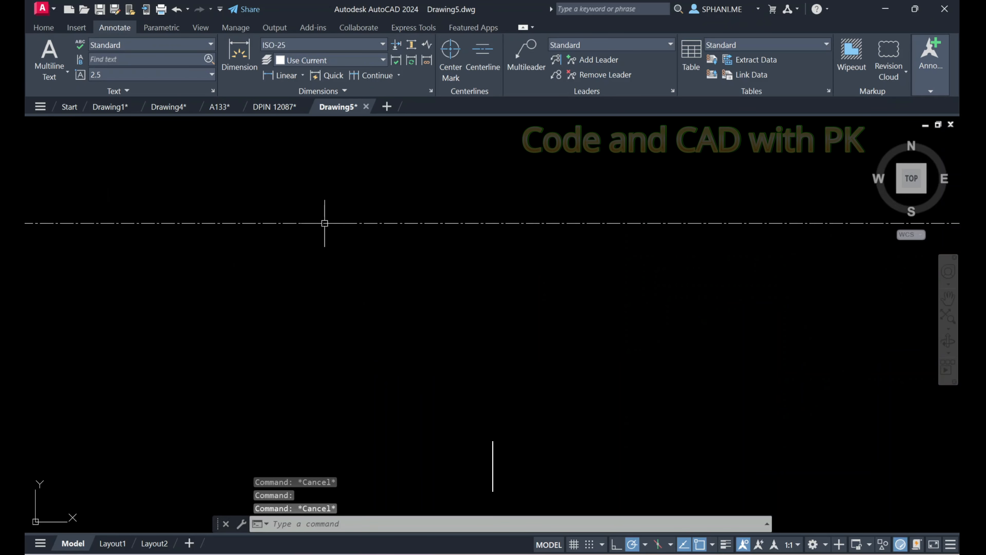
Set the global linetype scale factor (LTSCALE) to 5
{"action": "scroll", "coordinate": [325, 223], "scroll_direction": "down", "scroll_amount": 5}
{"action": "type", "text": "lt"}
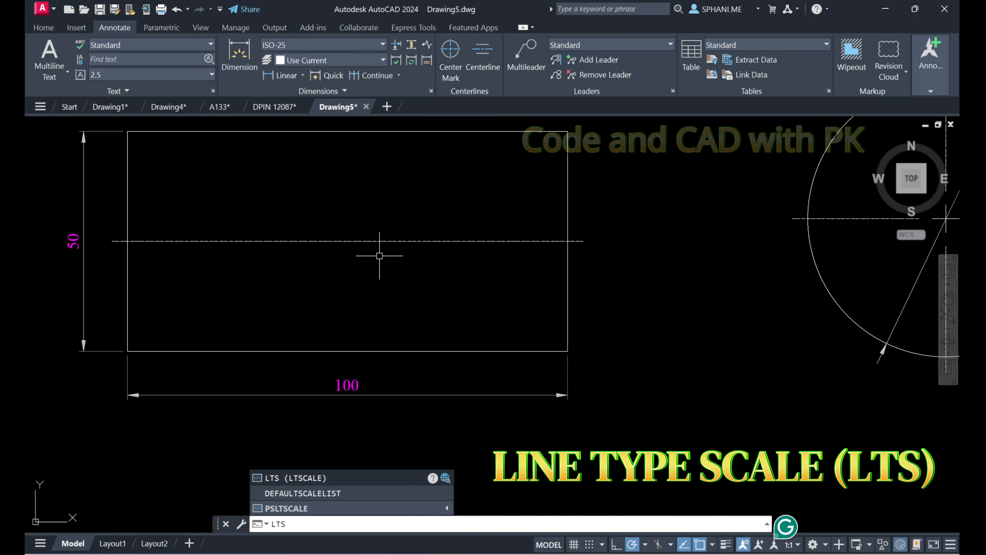
{"action": "key", "text": "Return"}
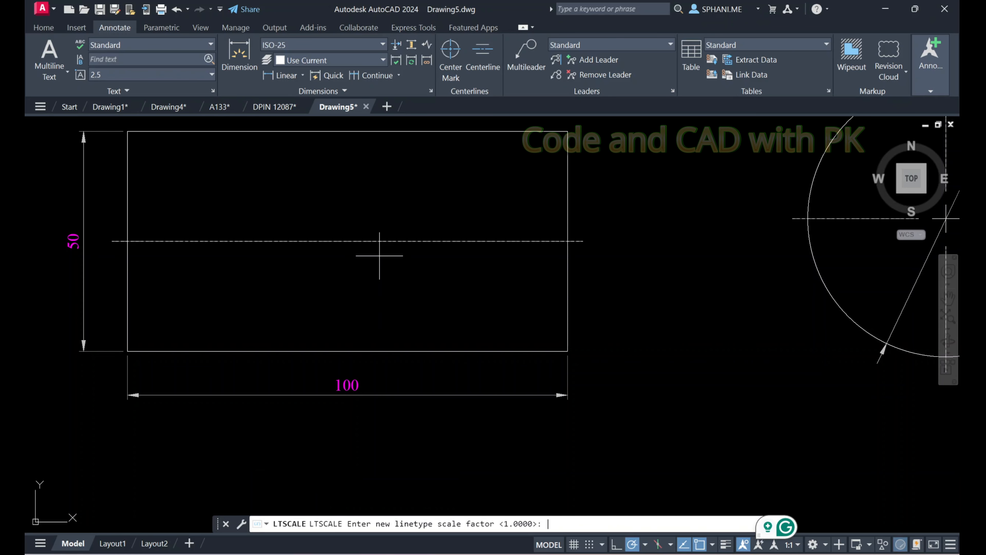
{"action": "key", "text": "Return"}
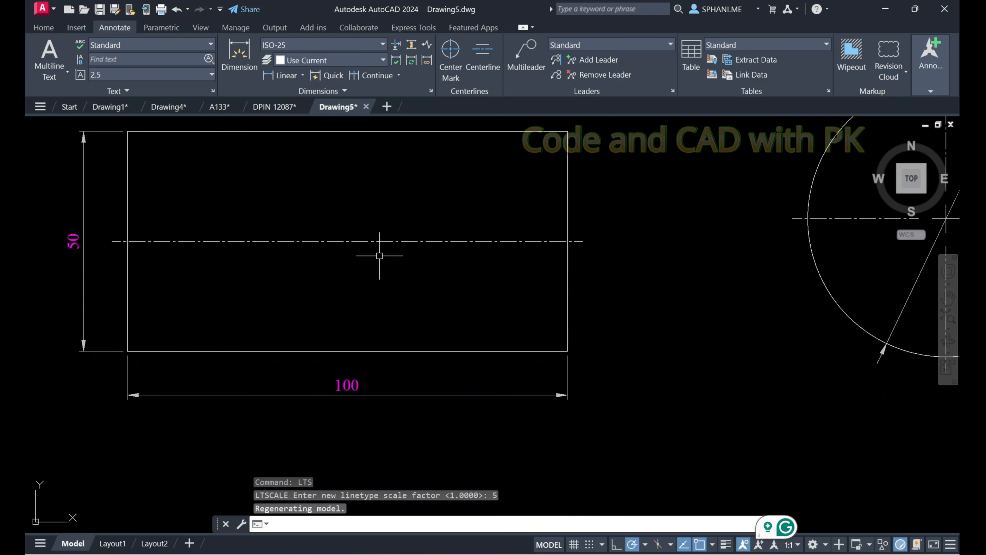
Set the global linetype scale factor (LTSCALE) to 10
{"action": "key", "text": "Escape"}
{"action": "type", "text": "lts"}
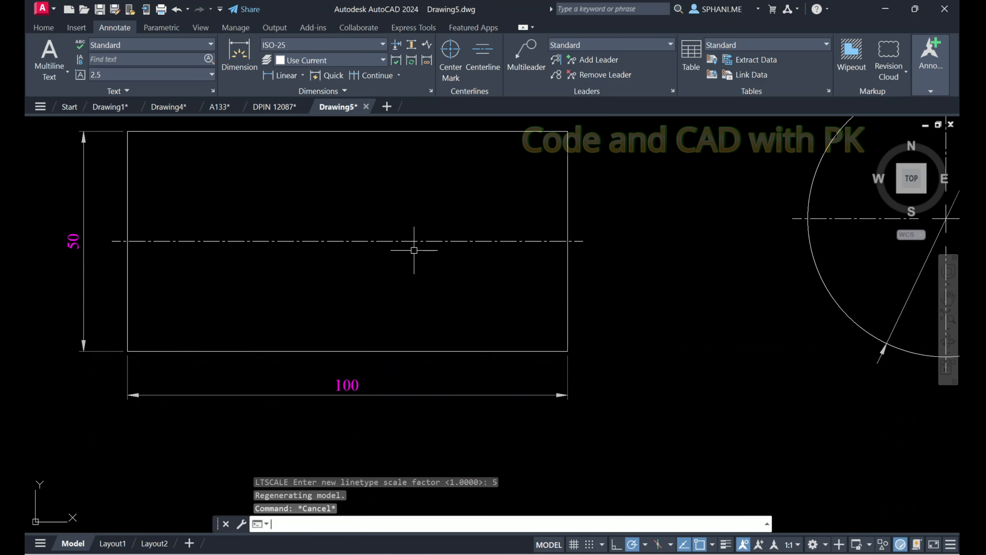
{"action": "key", "text": "Return"}
{"action": "type", "text": "10"}
{"action": "key", "text": "Return"}
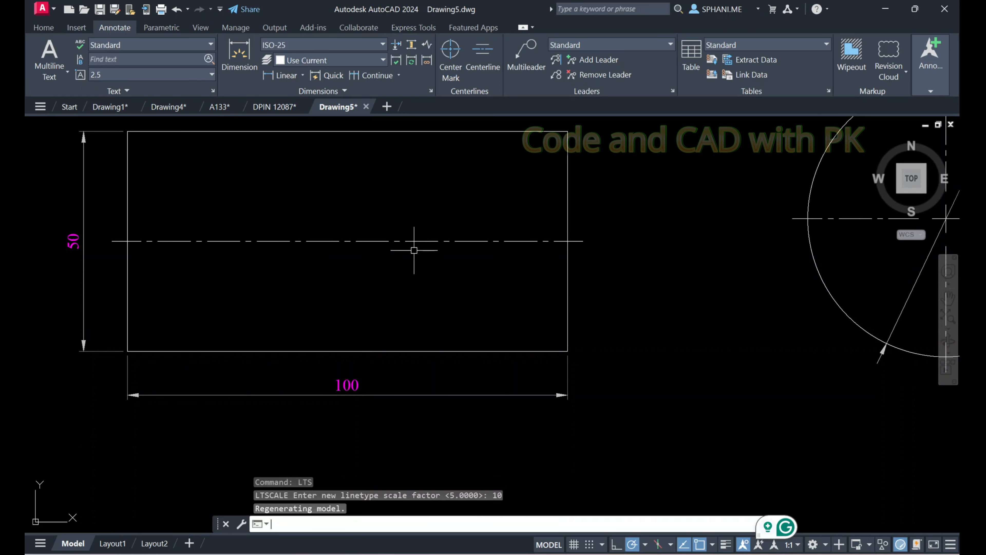
{"action": "key", "text": "Escape"}
Zoom to the drawing extents and examine the dash pattern of the rectangle's centerline and the circles' center marks
{"action": "type", "text": "z"}
{"action": "key", "text": "Return"}
{"action": "scroll", "coordinate": [393, 339], "scroll_direction": "down", "scroll_amount": 3}
{"action": "scroll", "coordinate": [428, 239], "scroll_direction": "down", "scroll_amount": 2}
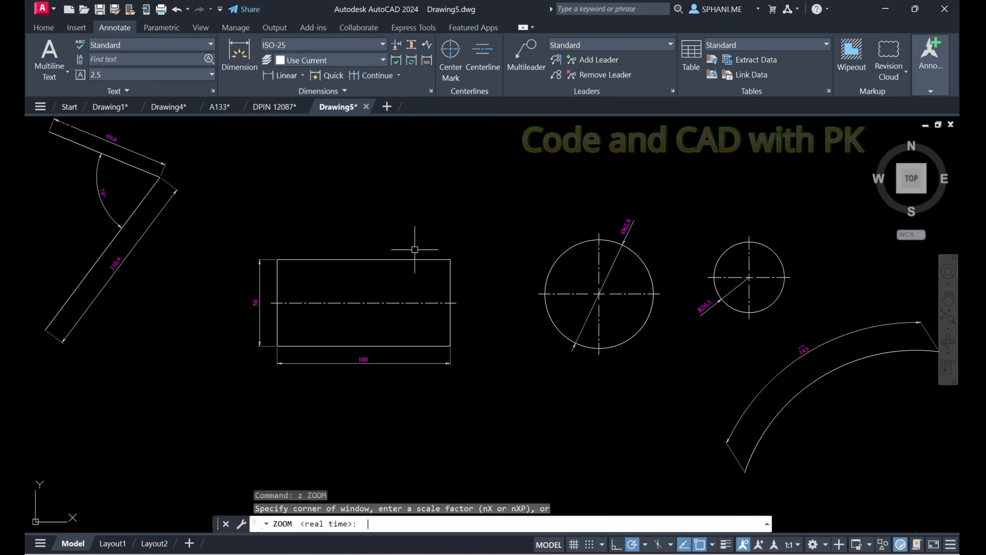
{"action": "type", "text": "e"}
{"action": "key", "text": "Return"}
{"action": "scroll", "coordinate": [539, 280], "scroll_direction": "up", "scroll_amount": 5}
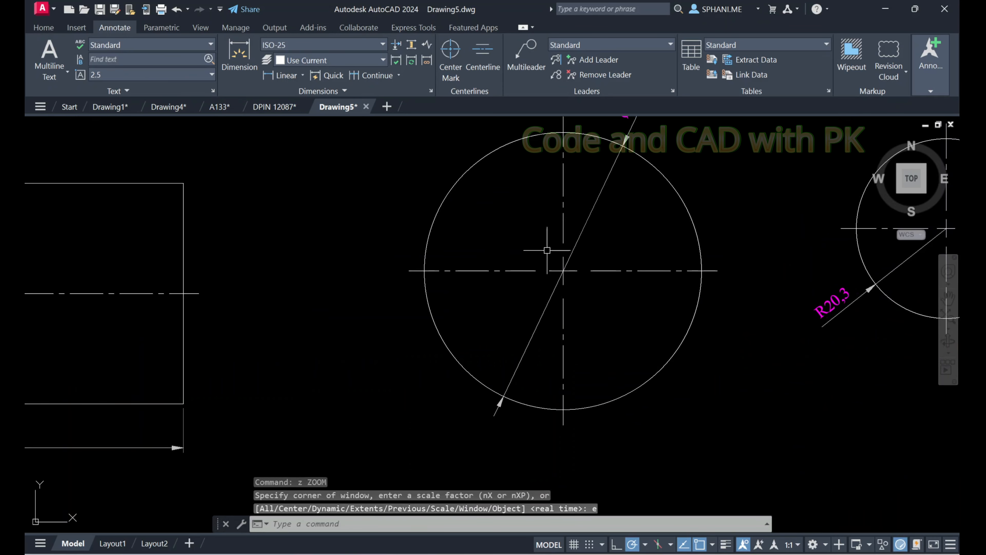
{"action": "scroll", "coordinate": [156, 265], "scroll_direction": "down", "scroll_amount": 2}
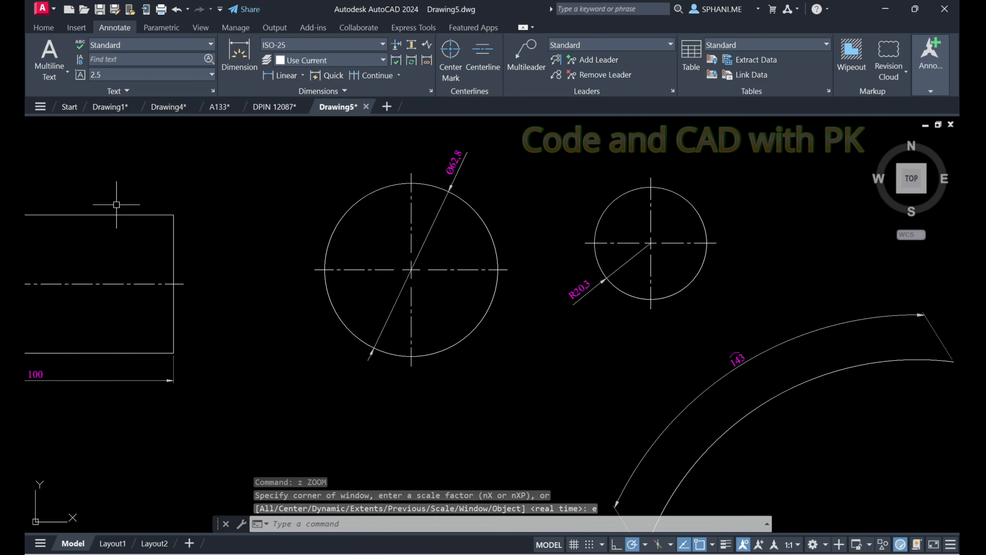
{"action": "scroll", "coordinate": [434, 125], "scroll_direction": "up", "scroll_amount": 2}
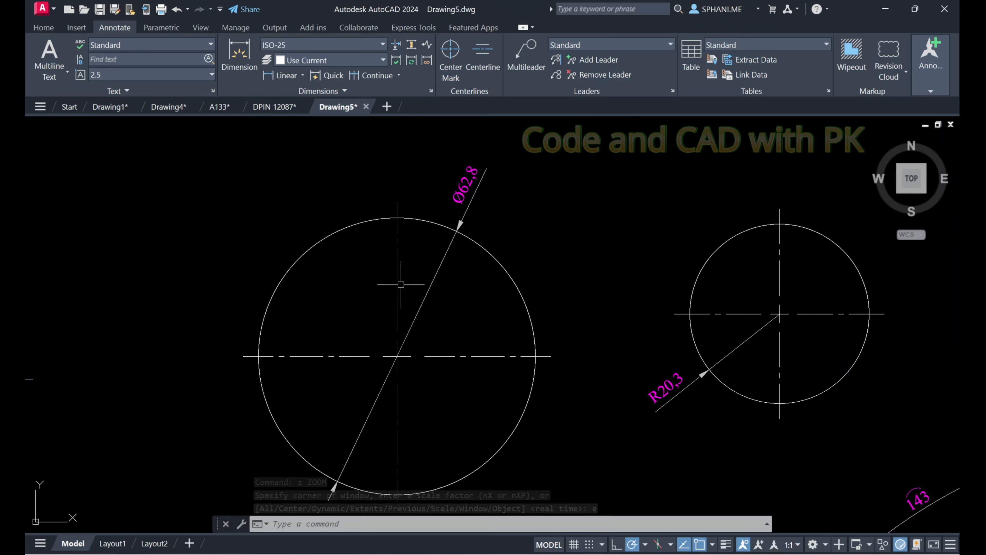
{"action": "scroll", "coordinate": [494, 266], "scroll_direction": "down", "scroll_amount": 6}
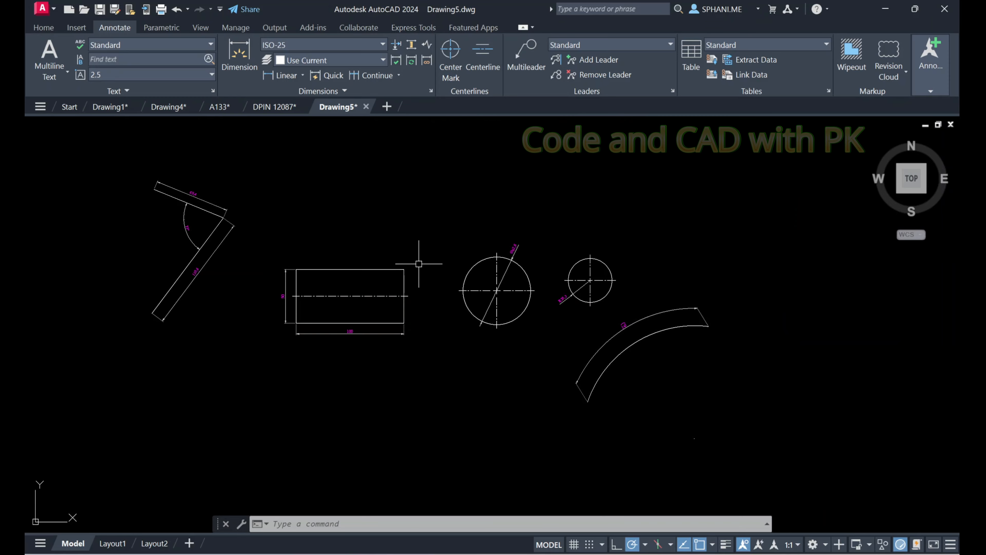
Erase all objects in the drawing
{"action": "type", "text": "e"}
{"action": "key", "text": "Return"}
{"action": "type", "text": "a"}
{"action": "key", "text": "Return"}
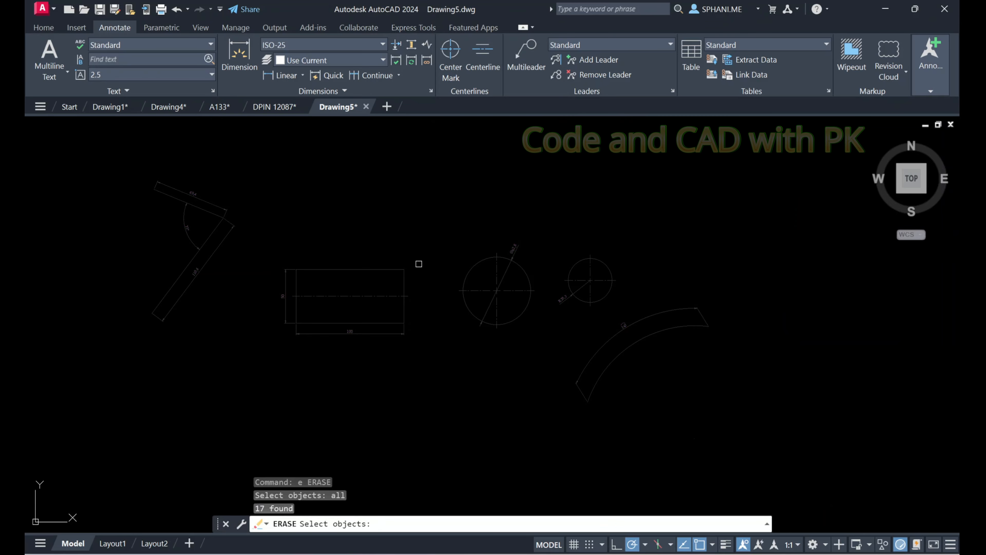
Erase all objects from the drawing
{"action": "key", "text": "Return"}
{"action": "key", "text": "Escape"}
{"action": "key", "text": "Escape"}
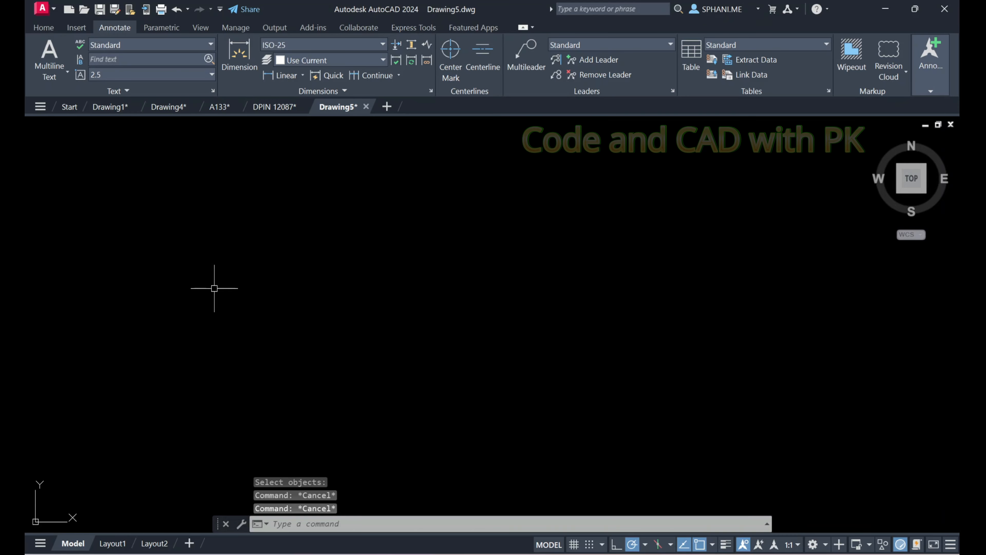
Draw a stepped line profile with horizontal runs of about 111, 78, 106 and 126 units, ending in a short sloping segment
{"action": "type", "text": "l"}
{"action": "key", "text": "Return"}
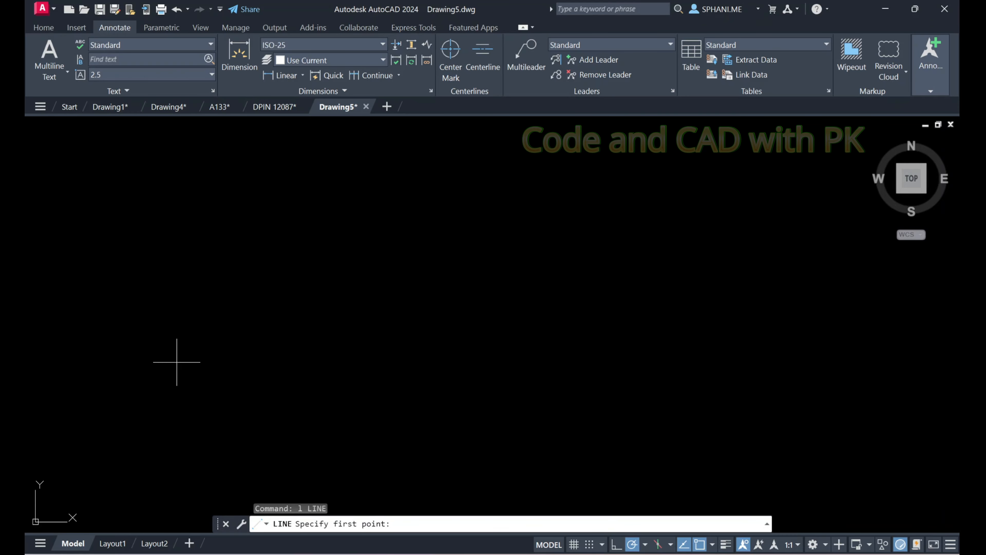
{"action": "left_click", "coordinate": [177, 372]}
{"action": "left_click", "coordinate": [177, 270]}
{"action": "left_click", "coordinate": [296, 270]}
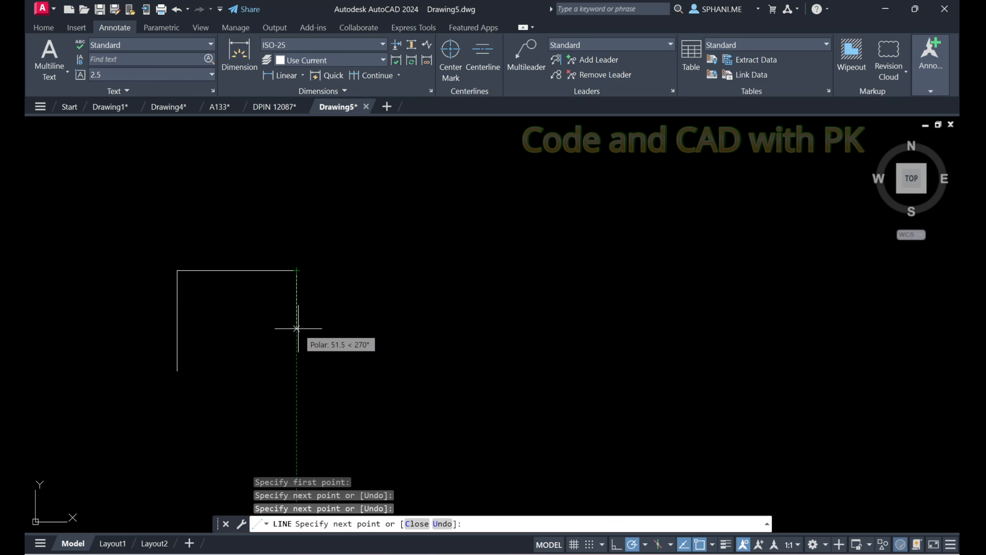
{"action": "left_click", "coordinate": [297, 334]}
{"action": "left_click", "coordinate": [381, 333]}
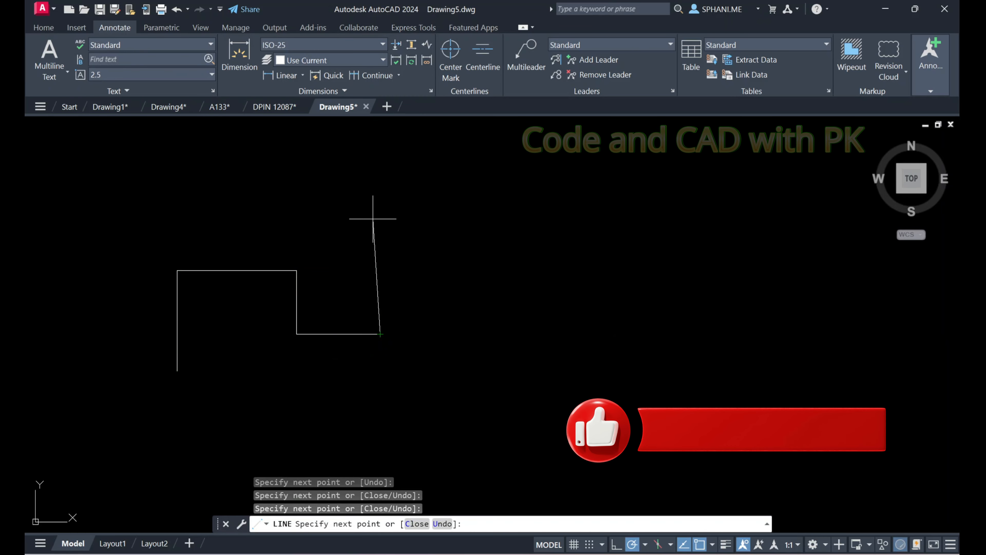
{"action": "left_click", "coordinate": [380, 232]}
{"action": "left_click", "coordinate": [494, 231]}
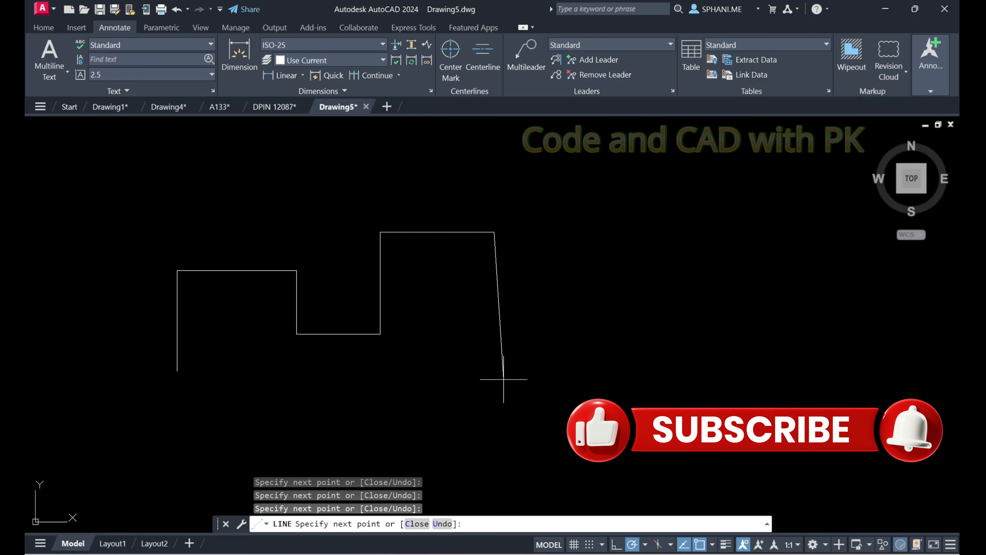
{"action": "left_click", "coordinate": [494, 395]}
{"action": "left_click", "coordinate": [631, 395]}
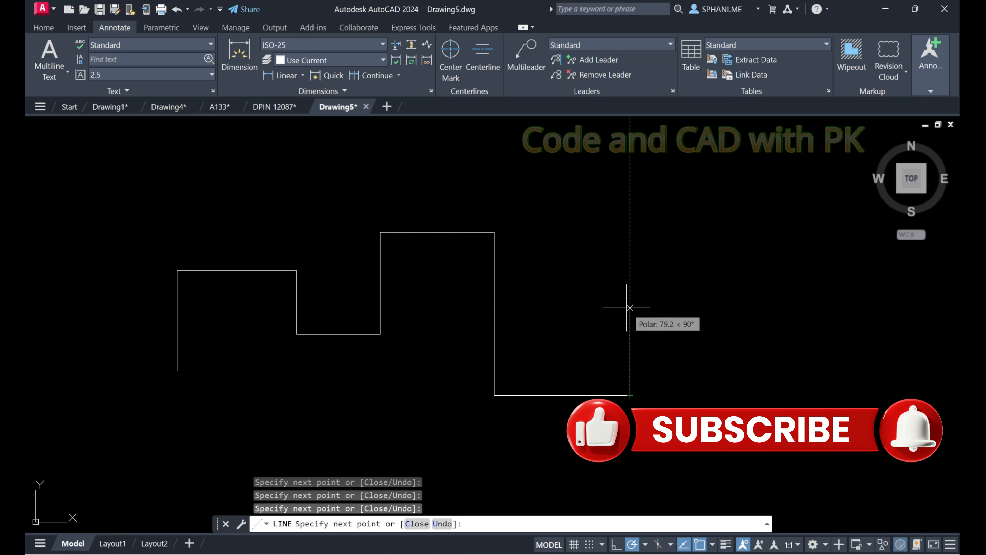
{"action": "left_click", "coordinate": [630, 304]}
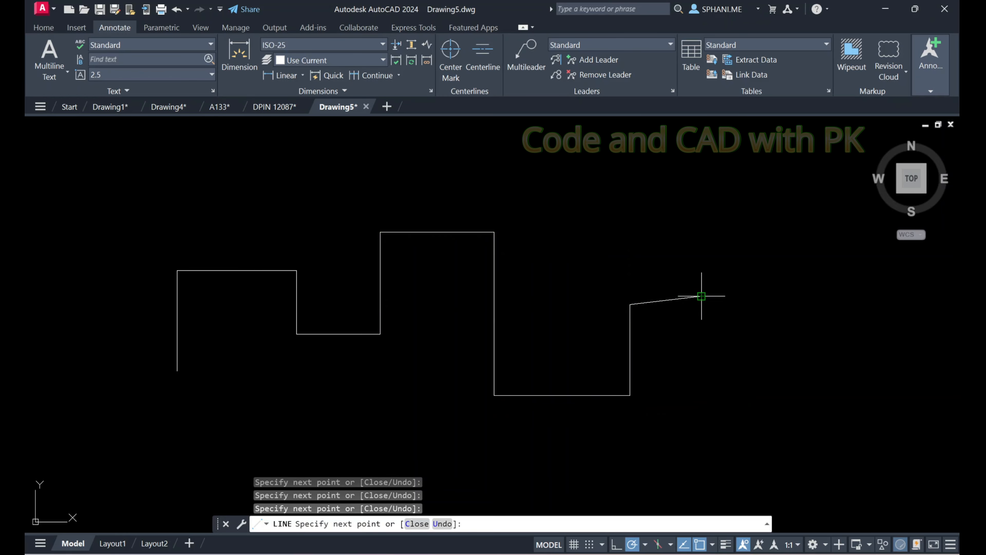
{"action": "left_click", "coordinate": [701, 296]}
{"action": "key", "text": "Escape"}
Erase the short sloping segment at the right end of the stepped profile
{"action": "left_click", "coordinate": [659, 316]}
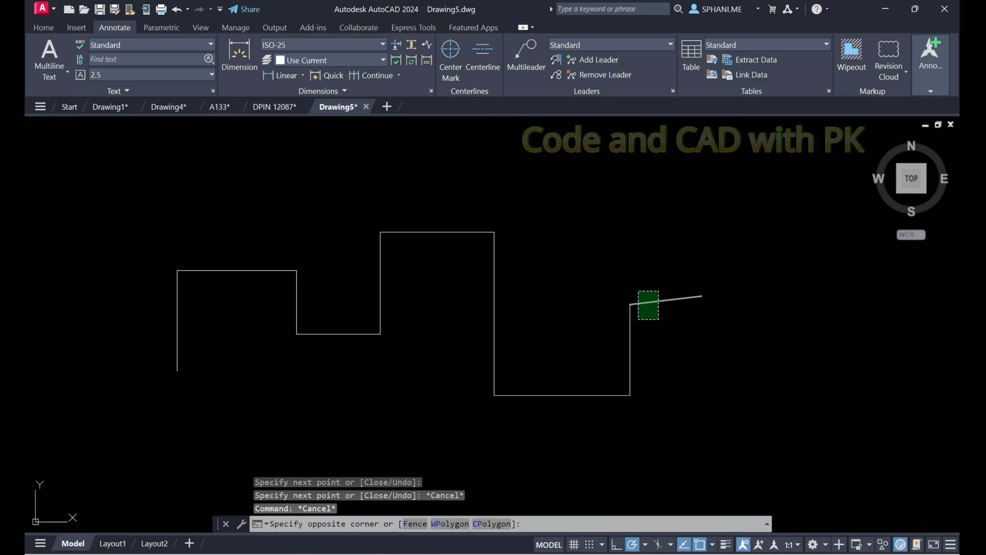
{"action": "left_click", "coordinate": [638, 288]}
{"action": "type", "text": "e"}
{"action": "key", "text": "Return"}
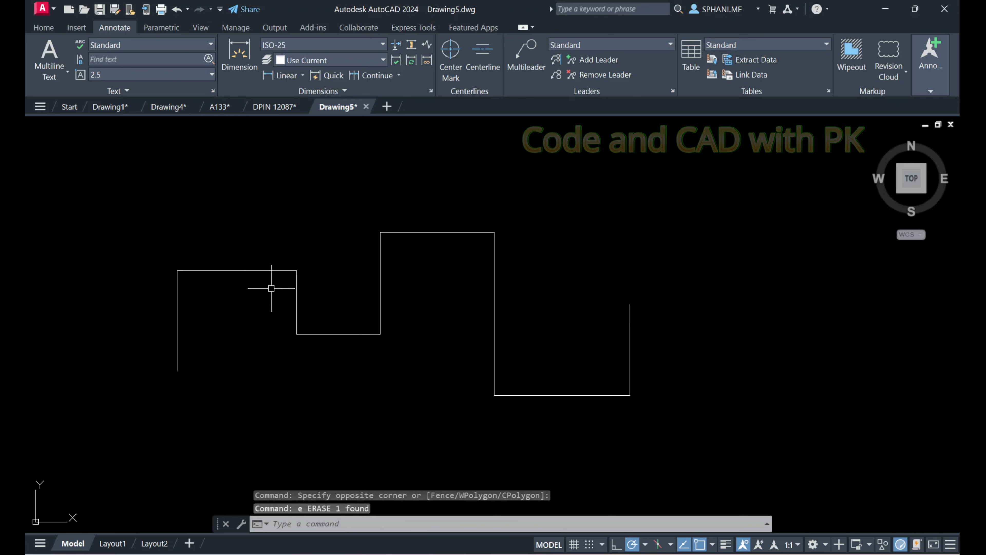
Add a linear dimension to the first horizontal run of the profile, placing the dimension line well above it
{"action": "type", "text": "dimlin"}
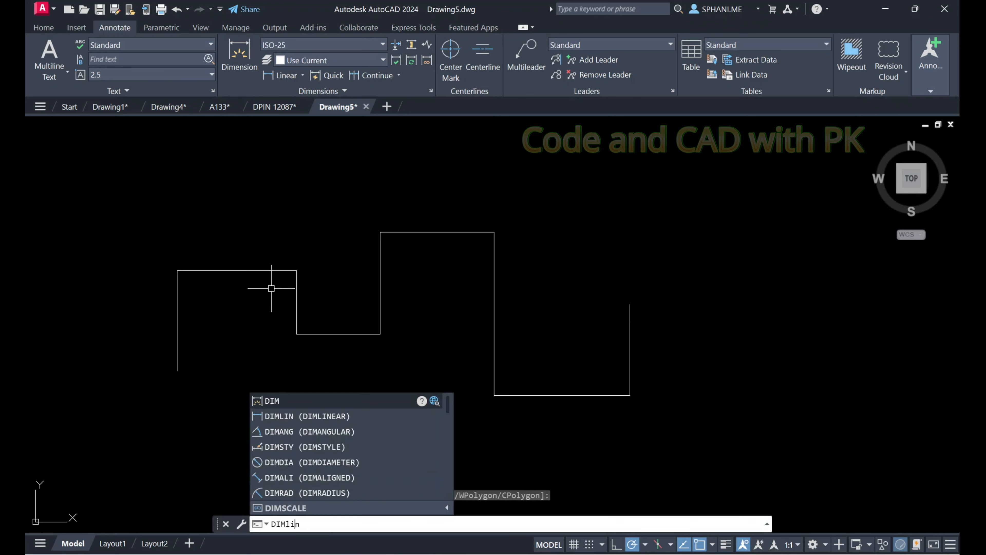
{"action": "key", "text": "Return"}
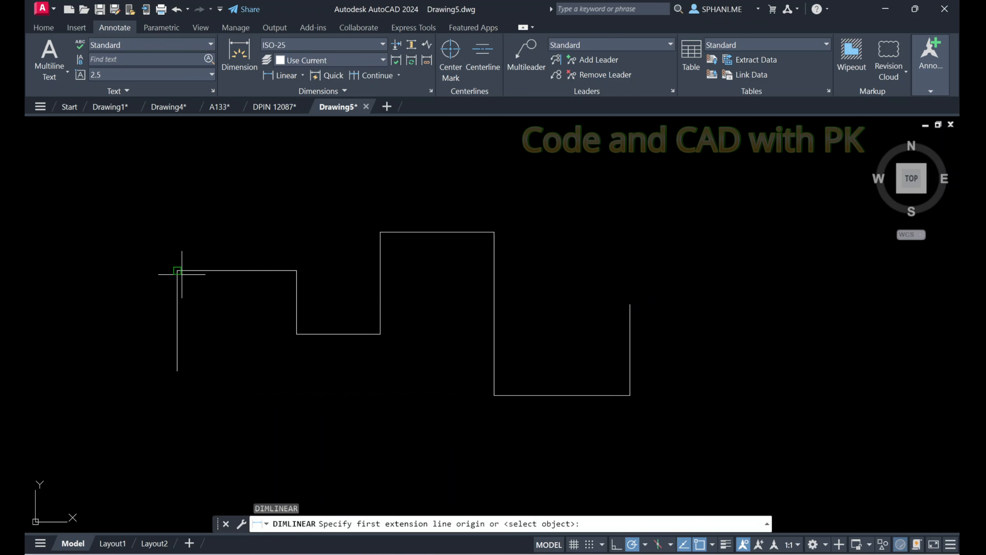
{"action": "left_click", "coordinate": [177, 273]}
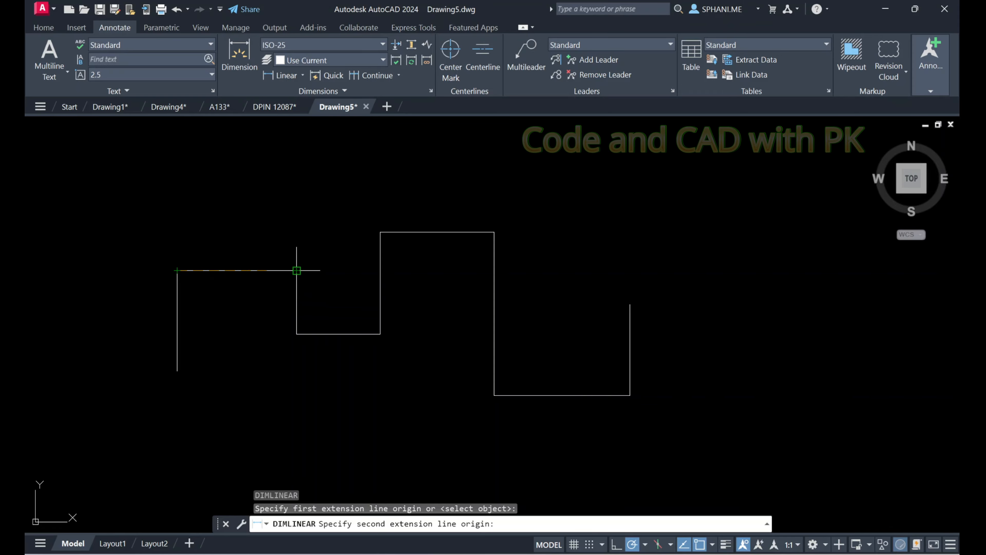
{"action": "left_click", "coordinate": [297, 271]}
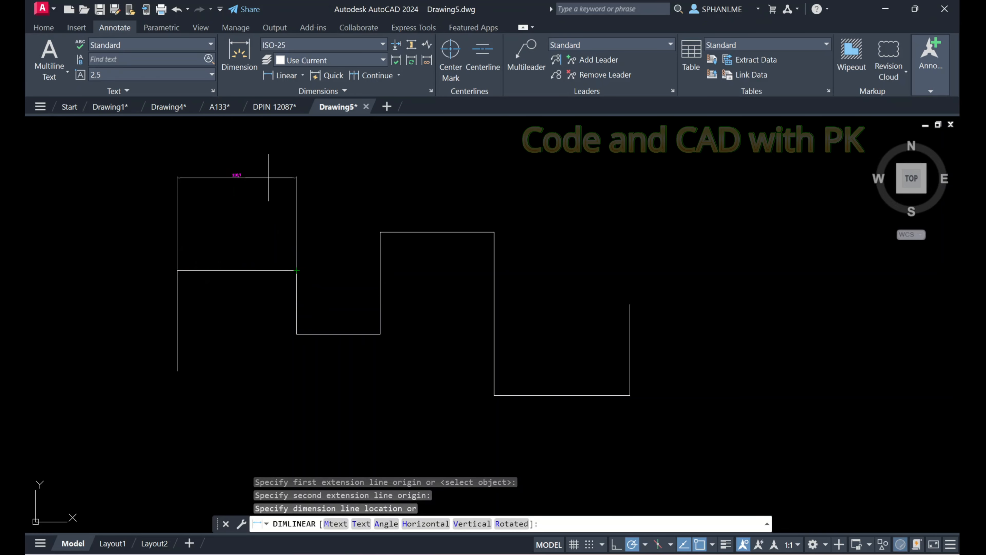
{"action": "left_click", "coordinate": [269, 177]}
{"action": "key", "text": "Escape"}
{"action": "scroll", "coordinate": [330, 233], "scroll_direction": "up", "scroll_amount": 2}
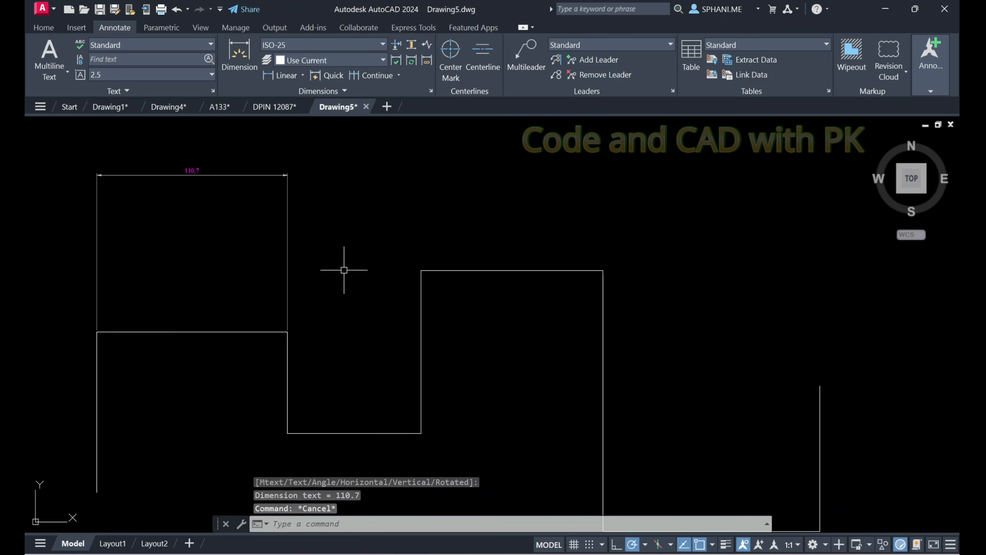
{"action": "type", "text": "z"}
{"action": "key", "text": "Return"}
{"action": "type", "text": "e"}
{"action": "key", "text": "Return"}
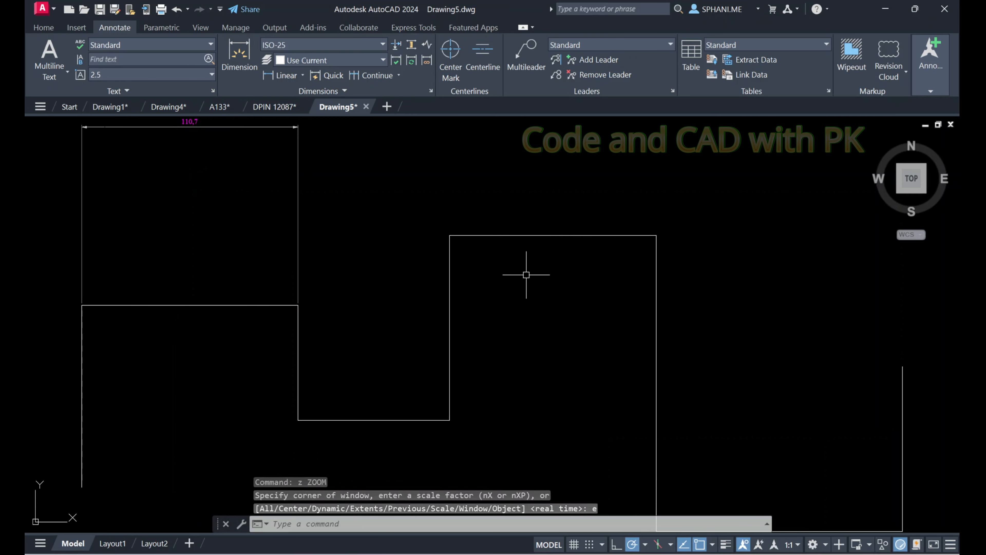
{"action": "middle_click_drag", "start_coordinate": [397, 275], "coordinate": [379, 315]}
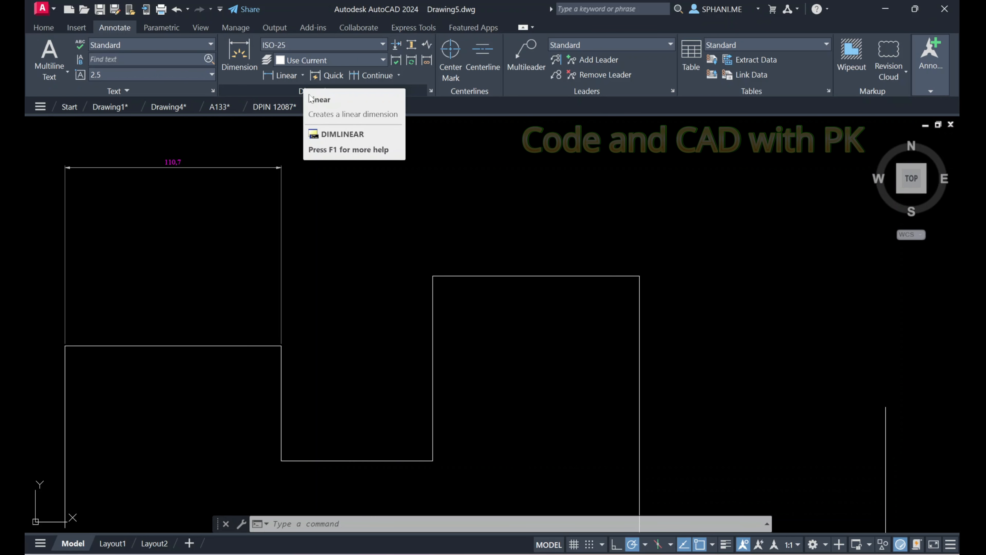
{"action": "left_click", "coordinate": [303, 76]}
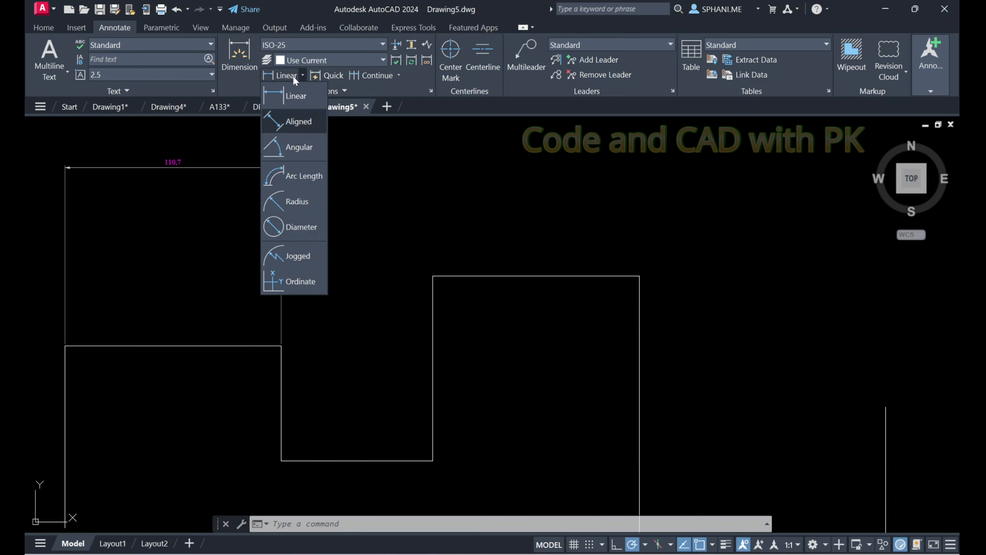
{"action": "left_click", "coordinate": [302, 76]}
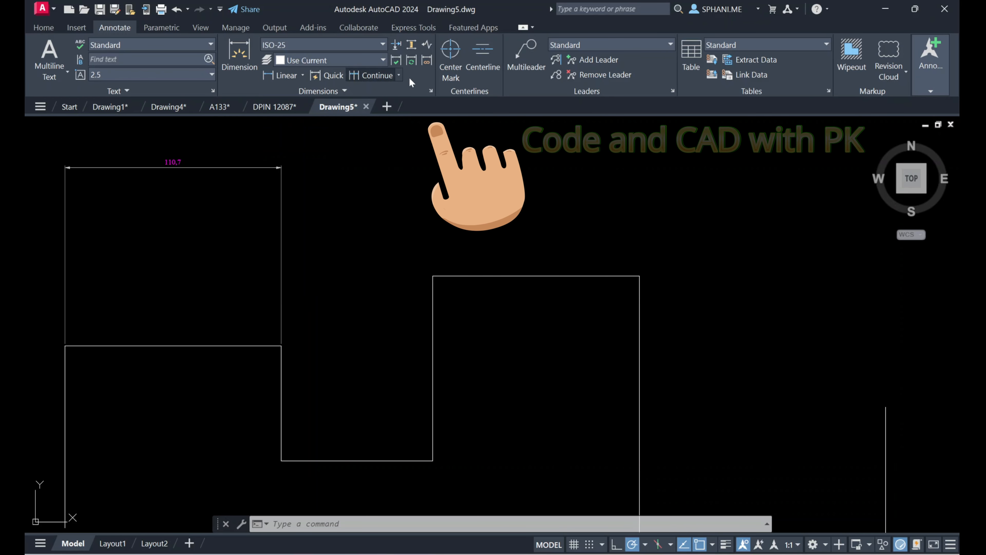
Continue the linear dimension in a chain across the remaining three horizontal runs, up to the free end of the last vertical line
{"action": "left_click", "coordinate": [400, 76]}
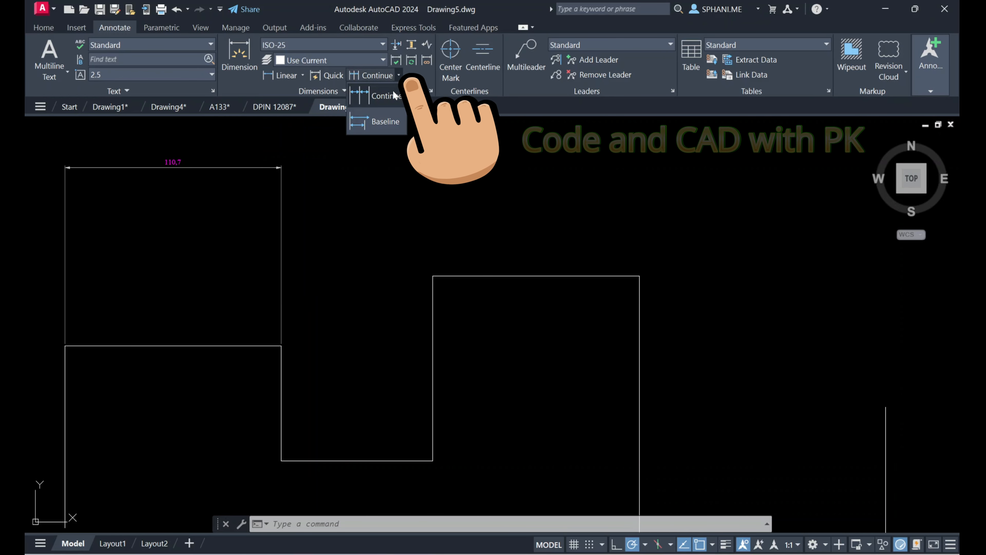
{"action": "left_click", "coordinate": [391, 101]}
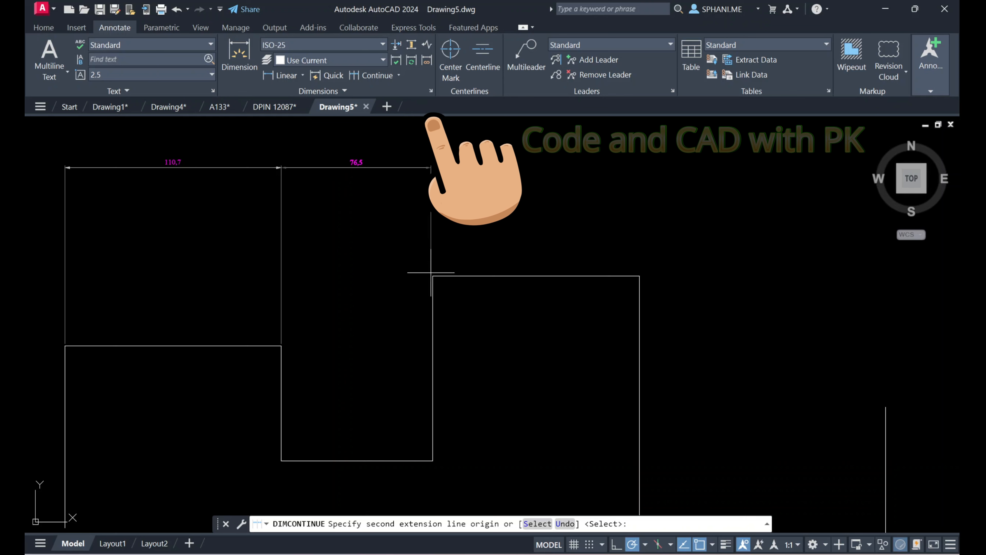
{"action": "left_click", "coordinate": [433, 257]}
{"action": "left_click", "coordinate": [432, 277]}
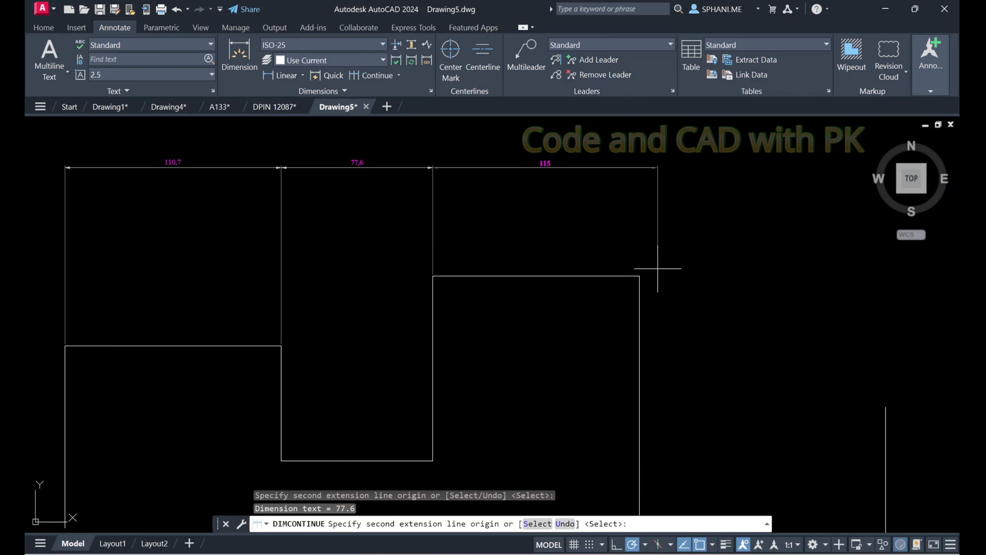
{"action": "left_click", "coordinate": [639, 276]}
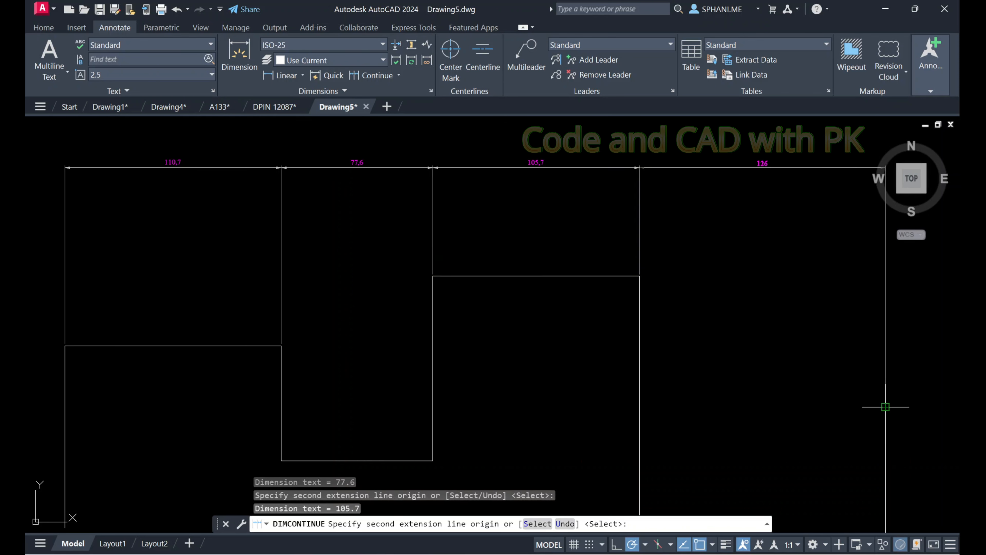
{"action": "left_click", "coordinate": [885, 408]}
{"action": "key", "text": "Escape"}
{"action": "scroll", "coordinate": [625, 284], "scroll_direction": "down", "scroll_amount": 2}
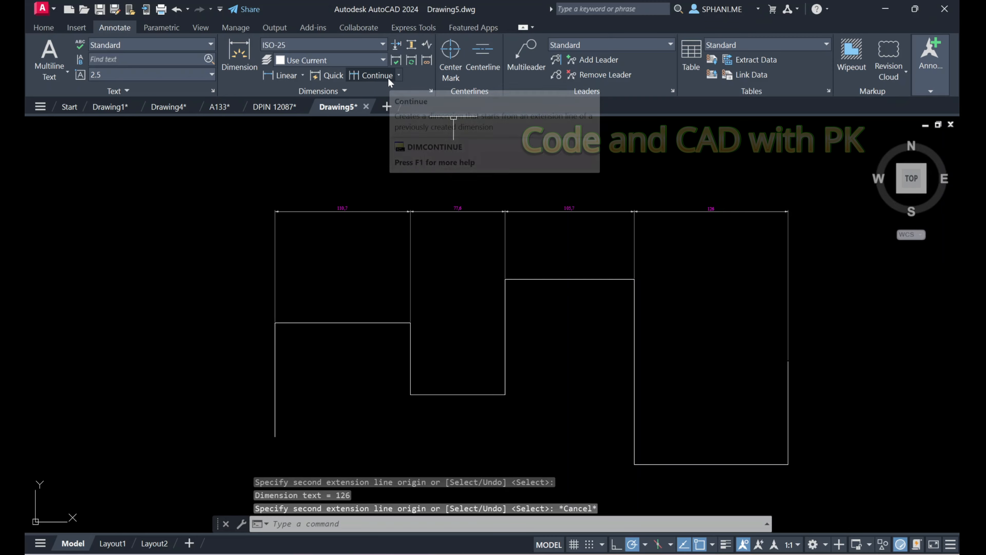
Erase the four chained dimensions above the stepped profile
{"action": "left_click", "coordinate": [399, 75]}
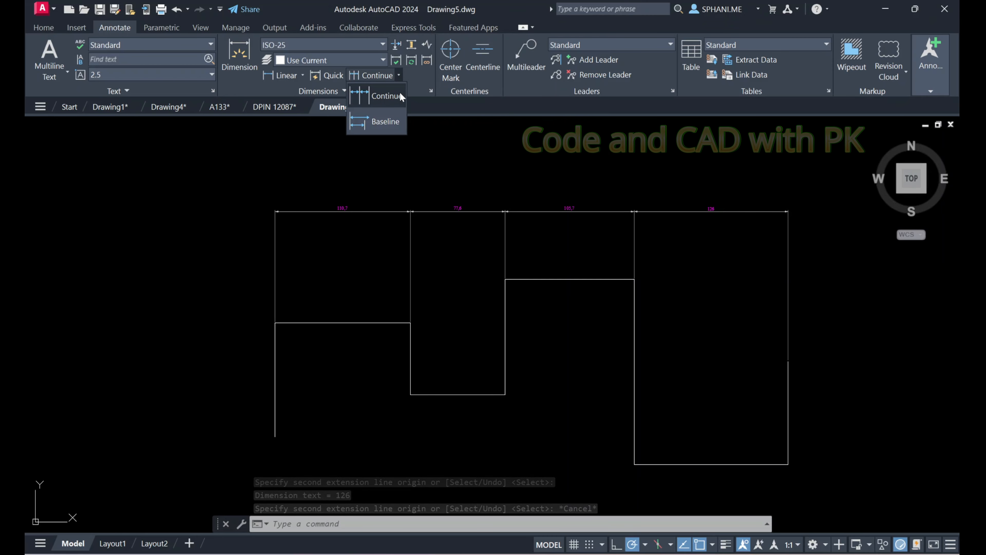
{"action": "left_click", "coordinate": [803, 230]}
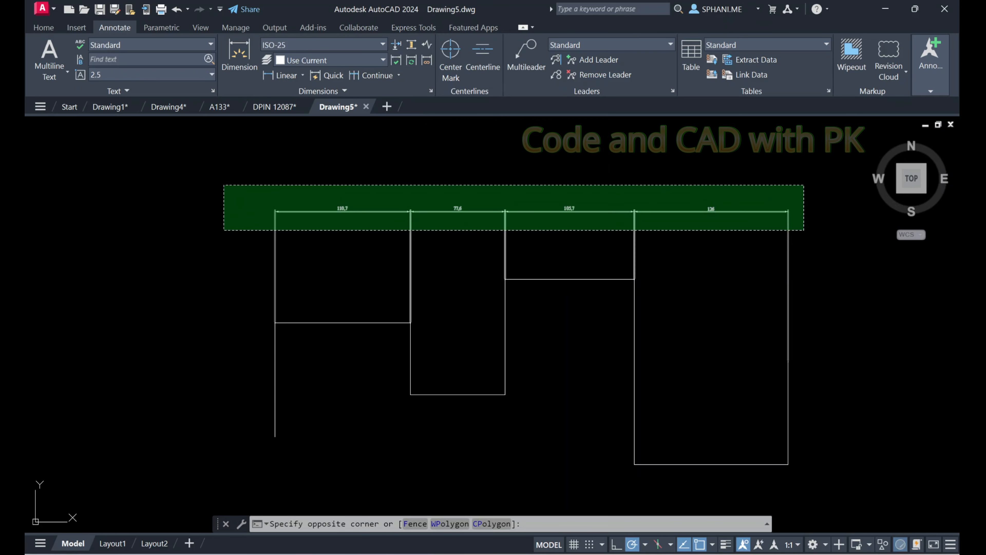
{"action": "left_click", "coordinate": [225, 185]}
{"action": "type", "text": "e"}
{"action": "key", "text": "Return"}
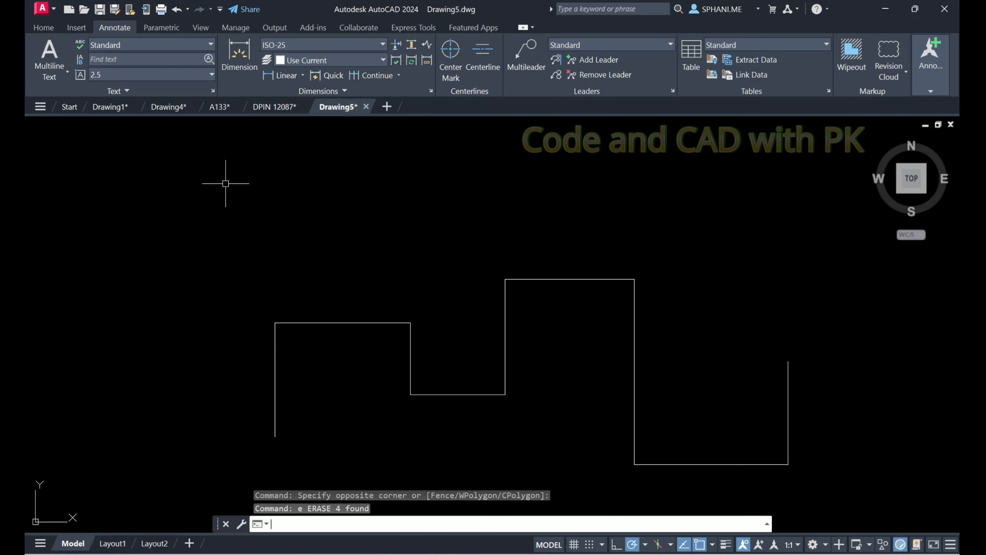
{"action": "key", "text": "Escape"}
Apply a Quick Dimension to the whole stepped profile, placing the continuous row of dimensions just above its highest edge
{"action": "left_click", "coordinate": [327, 74]}
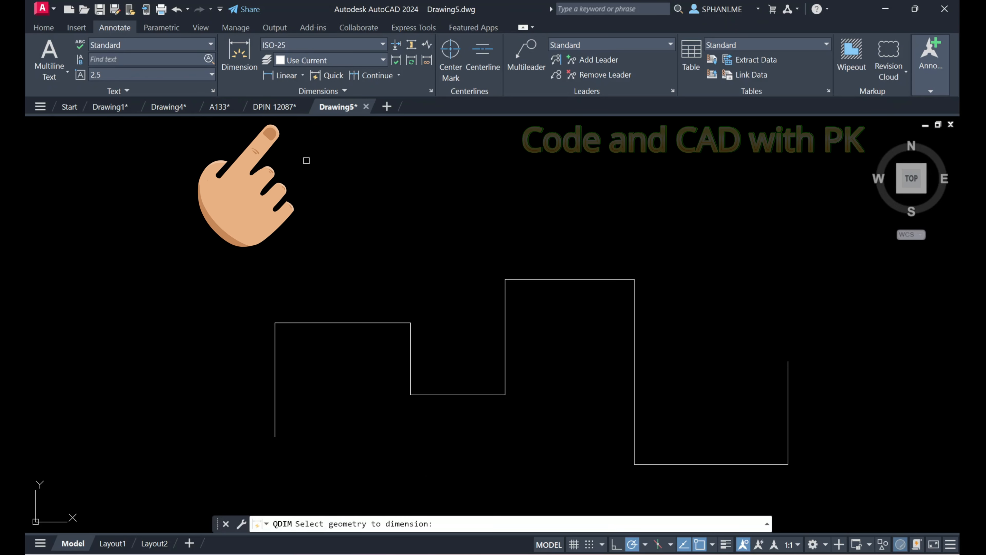
{"action": "left_click", "coordinate": [208, 232]}
{"action": "left_click", "coordinate": [813, 486]}
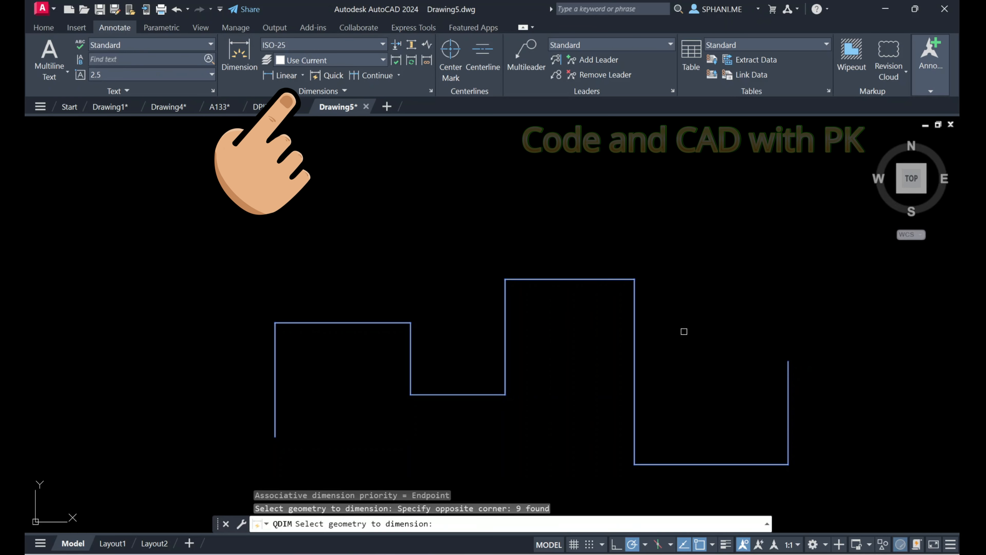
{"action": "key", "text": "Return"}
{"action": "left_click", "coordinate": [583, 238]}
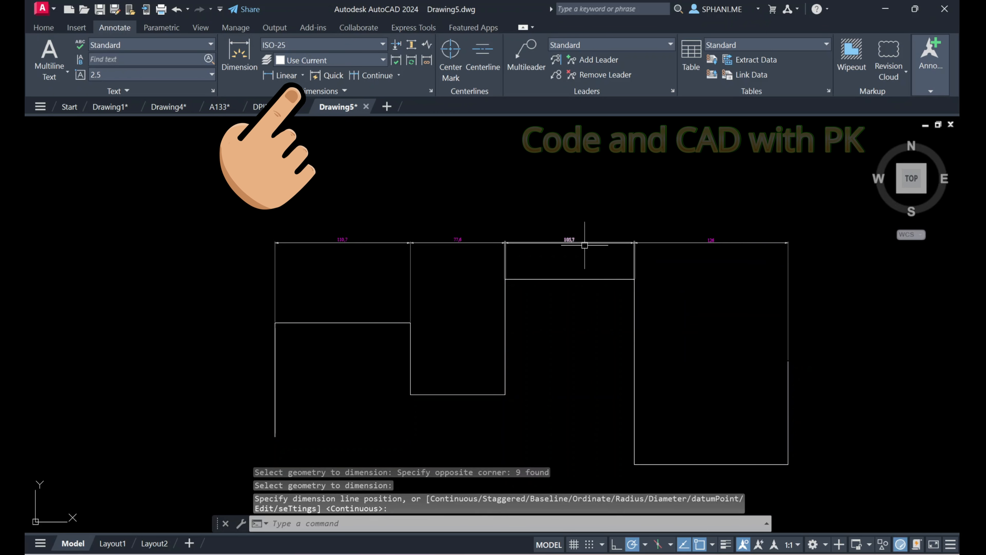
{"action": "scroll", "coordinate": [308, 239], "scroll_direction": "up", "scroll_amount": 6}
{"action": "scroll", "coordinate": [366, 239], "scroll_direction": "down", "scroll_amount": 6}
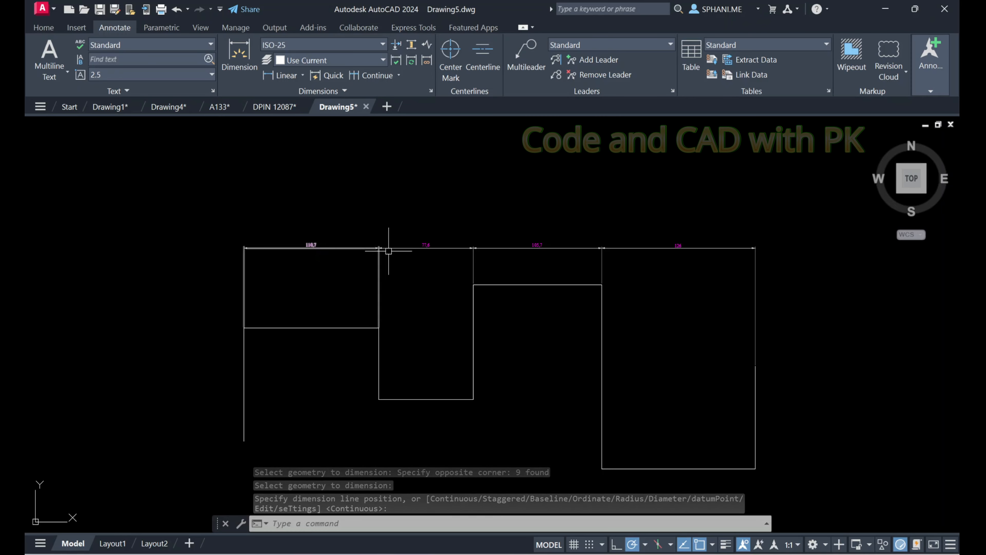
Delete the row of quick dimensions above the profile
{"action": "left_click", "coordinate": [790, 275]}
{"action": "left_click", "coordinate": [207, 205]}
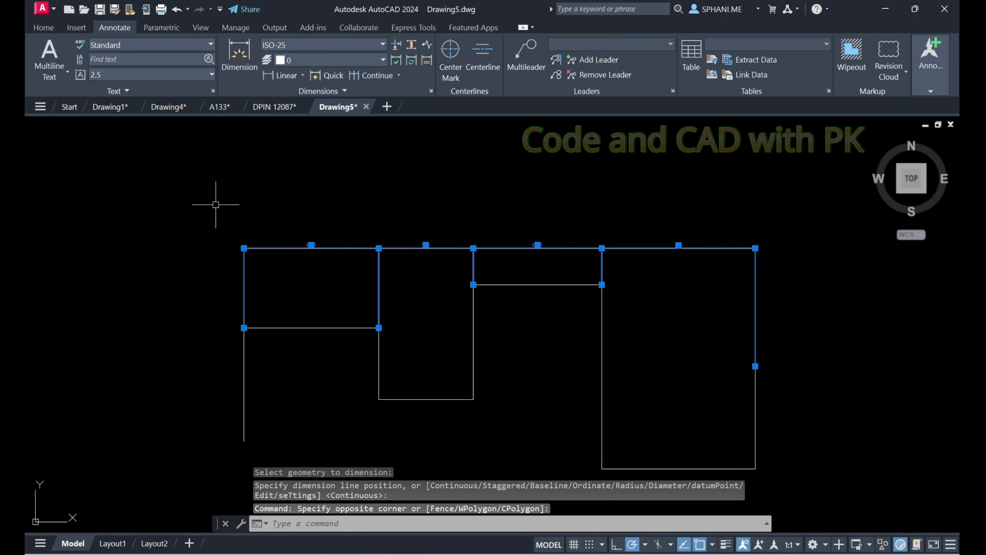
{"action": "key", "text": "Delete"}
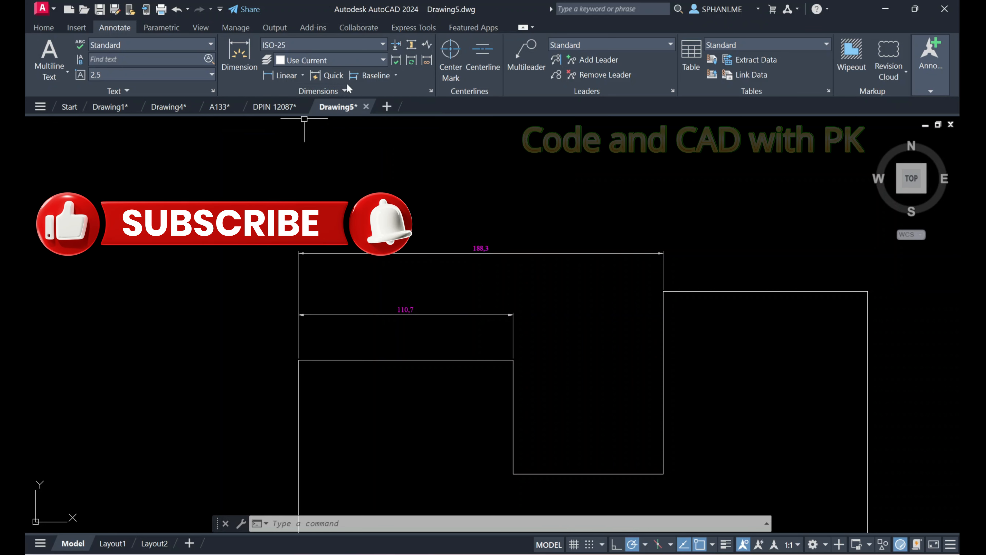
Left-justify the text of the upper baseline dimension spanning the profile's first two horizontal runs
{"action": "left_click", "coordinate": [344, 89]}
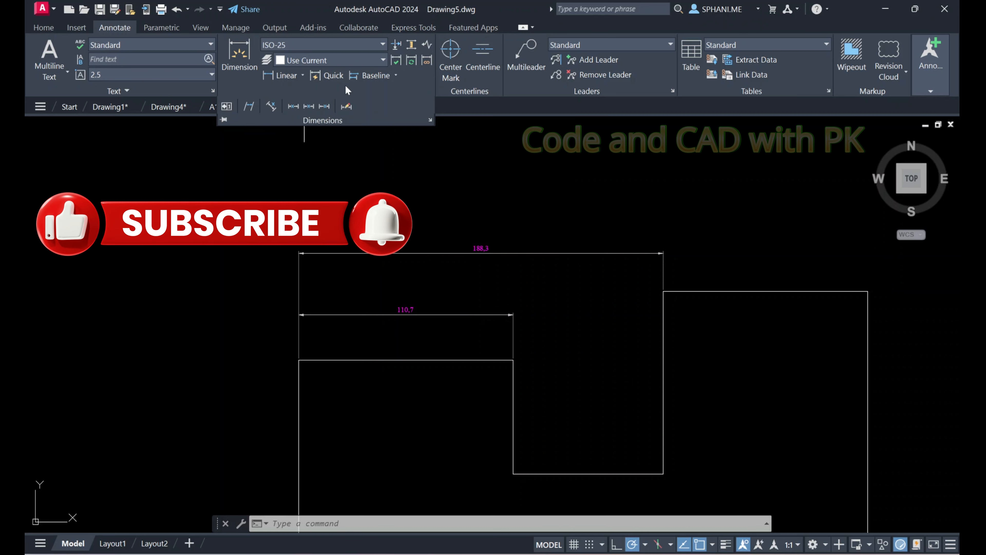
{"action": "left_click", "coordinate": [295, 110]}
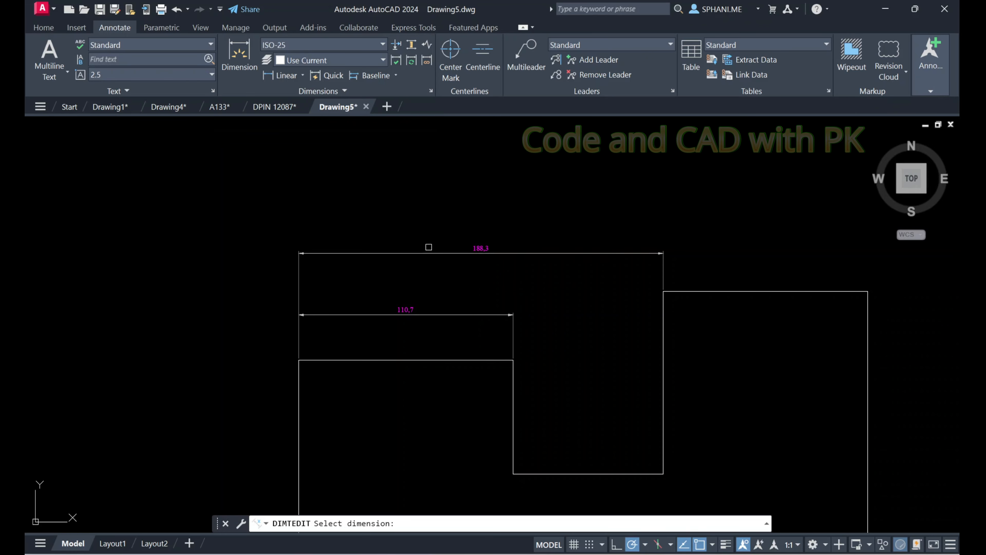
{"action": "left_click", "coordinate": [429, 254]}
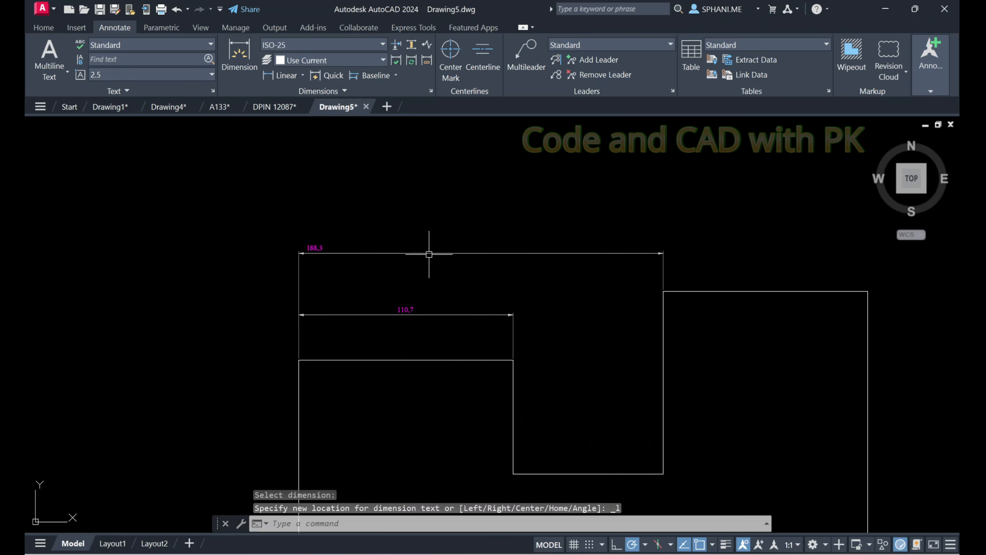
Center-justify the text of the upper baseline dimension spanning the profile's first two horizontal runs
{"action": "left_click", "coordinate": [333, 91]}
{"action": "left_click", "coordinate": [309, 106]}
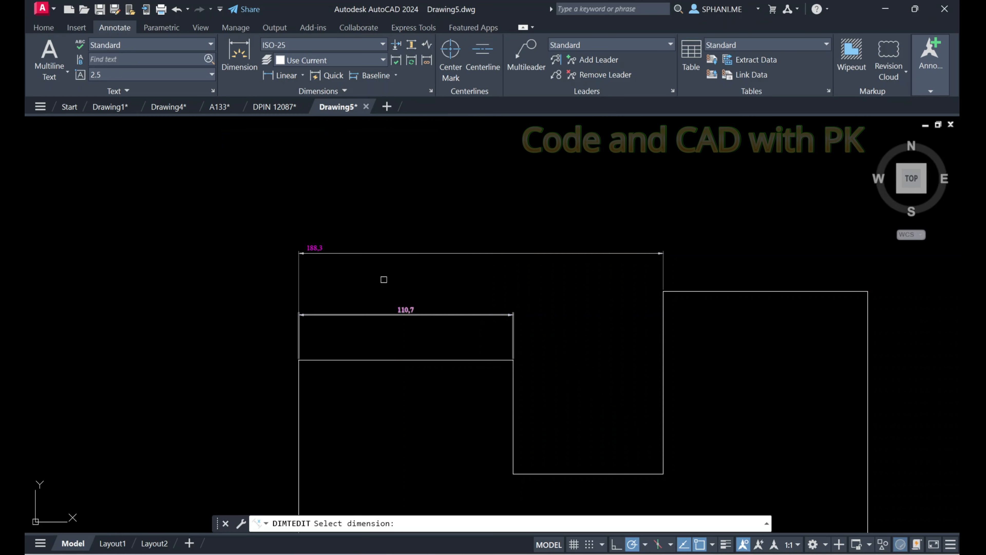
{"action": "left_click", "coordinate": [331, 254]}
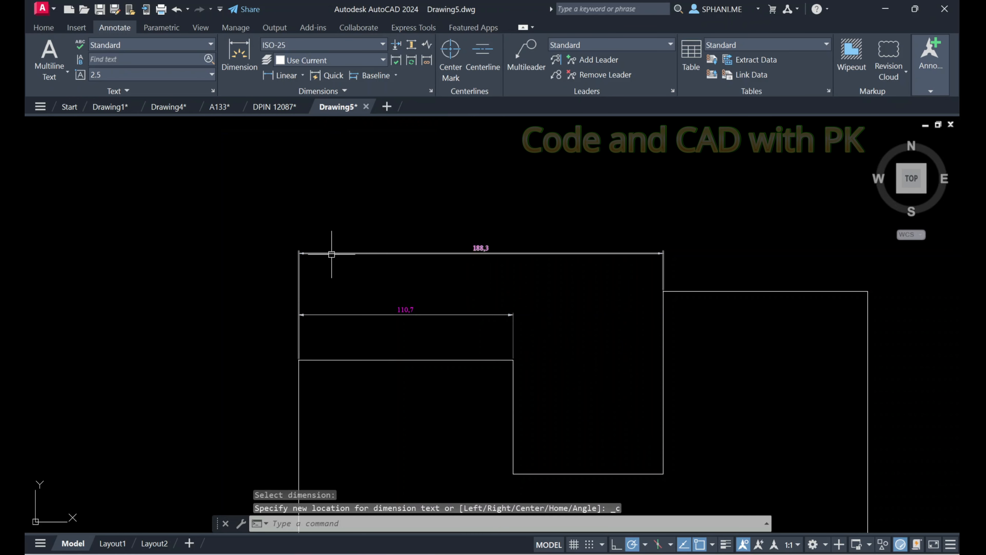
{"action": "left_click", "coordinate": [331, 92]}
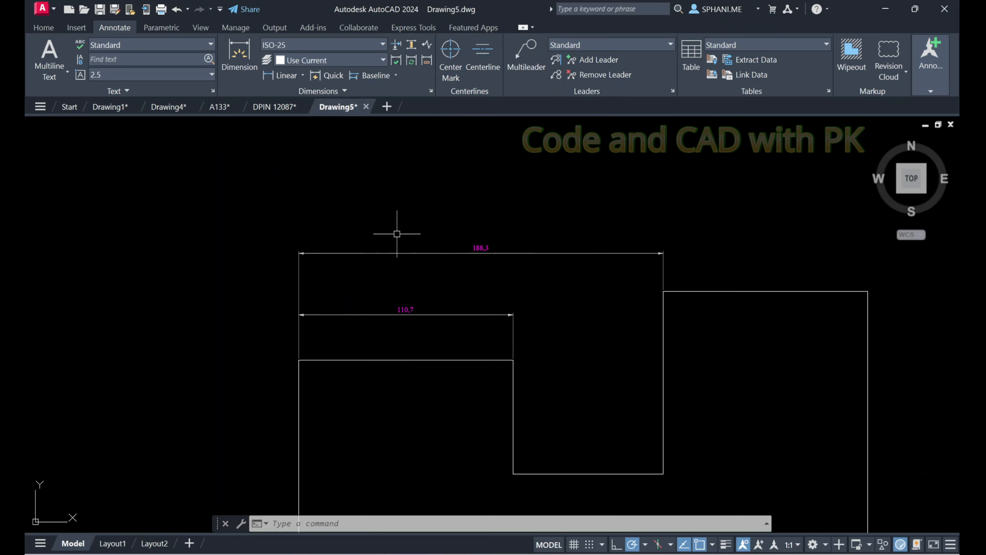
Add a linear dimension from the midpoint of the profile's first horizontal run to its left end, placed above both baseline dimensions
{"action": "scroll", "coordinate": [418, 231], "scroll_direction": "down", "scroll_amount": 2}
{"action": "scroll", "coordinate": [397, 207], "scroll_direction": "up", "scroll_amount": 2}
{"action": "scroll", "coordinate": [376, 215], "scroll_direction": "down", "scroll_amount": 2}
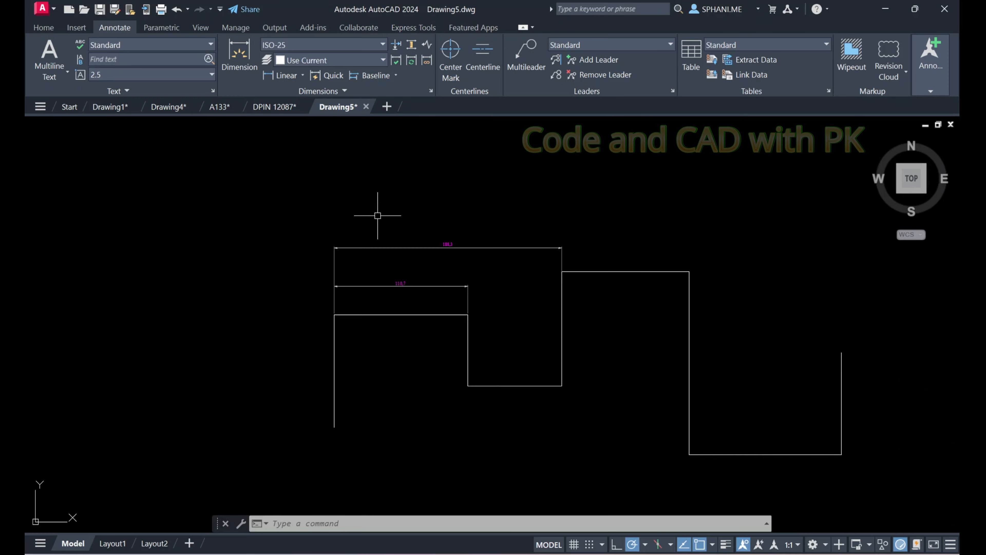
{"action": "scroll", "coordinate": [386, 255], "scroll_direction": "up", "scroll_amount": 2}
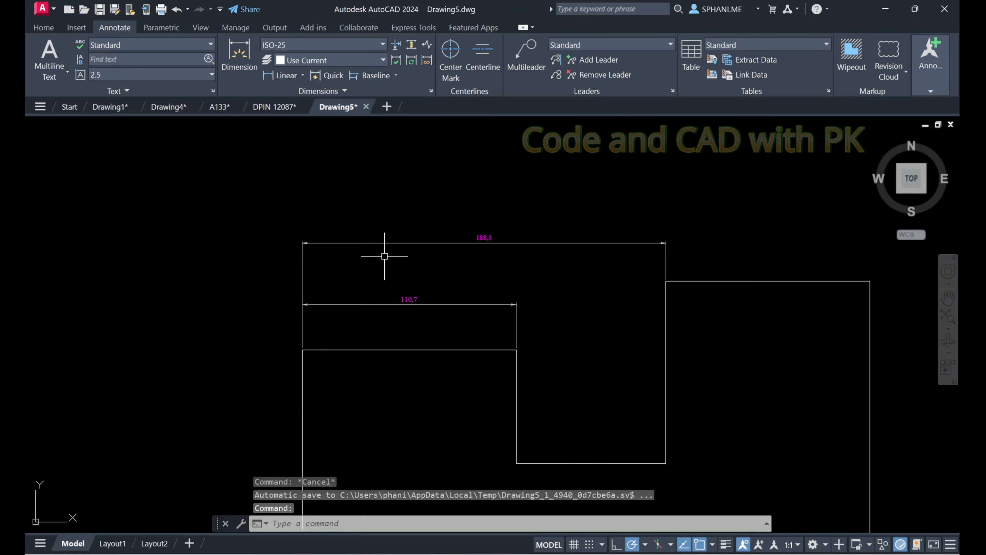
{"action": "middle_click_drag", "start_coordinate": [384, 256], "coordinate": [342, 209]}
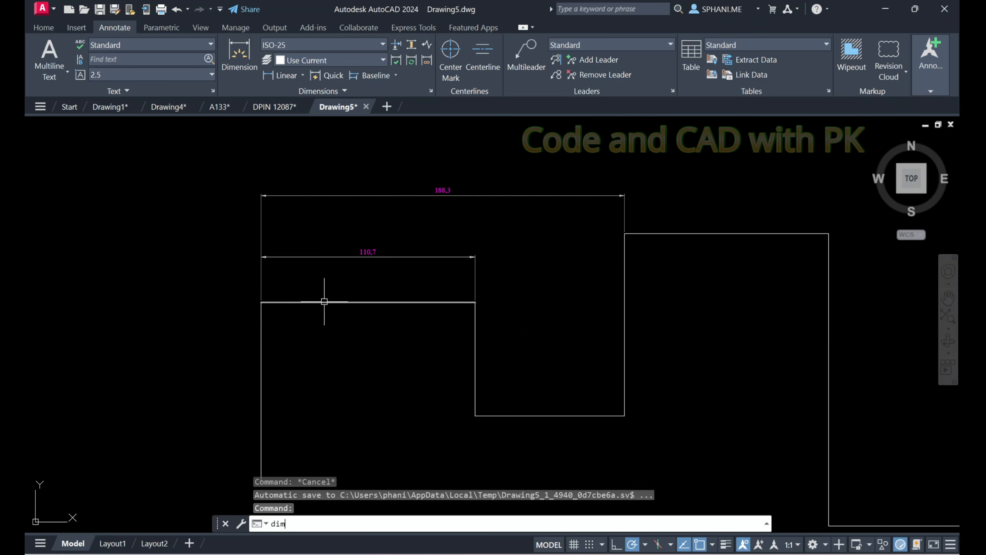
{"action": "type", "text": "lin"}
{"action": "key", "text": "Return"}
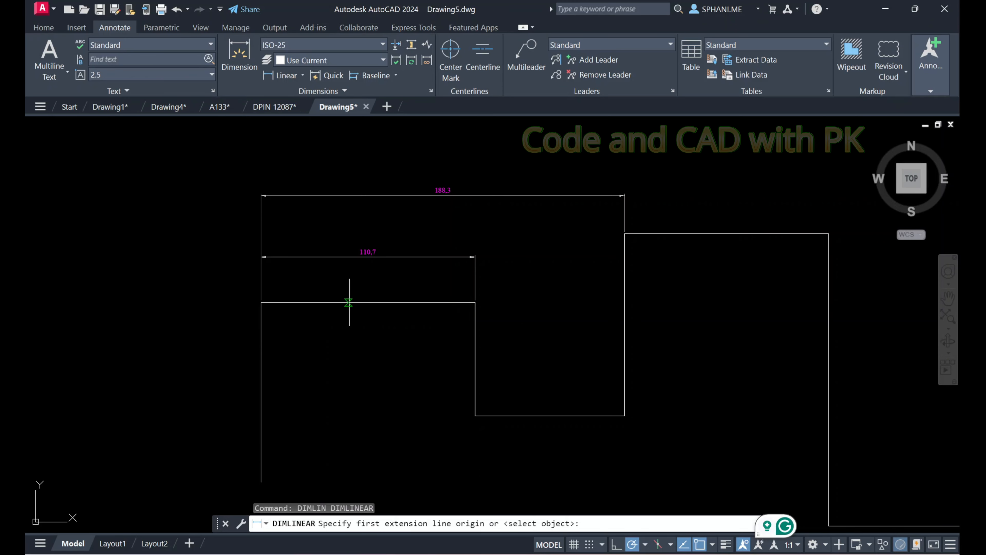
{"action": "left_click", "coordinate": [368, 302]}
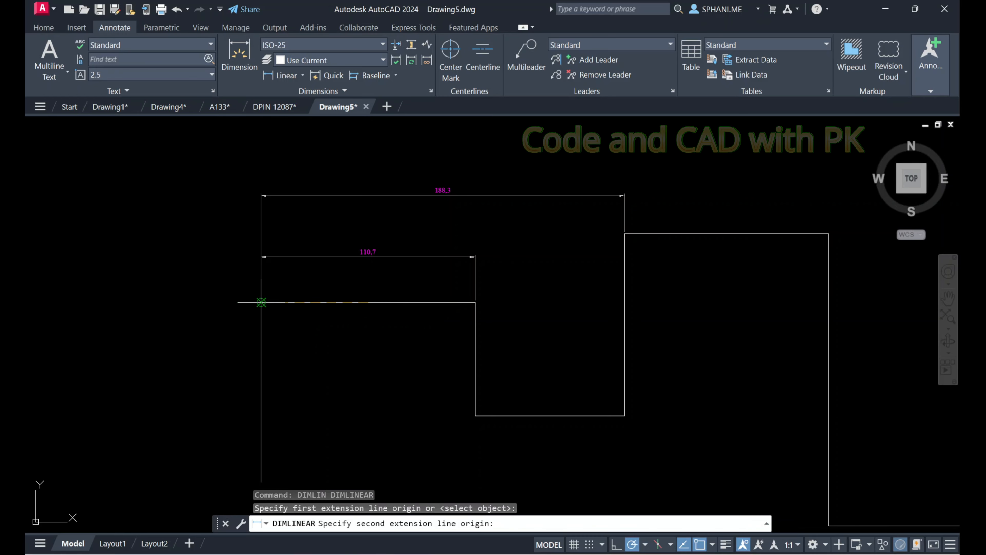
{"action": "left_click", "coordinate": [261, 302]}
{"action": "left_click", "coordinate": [260, 143]}
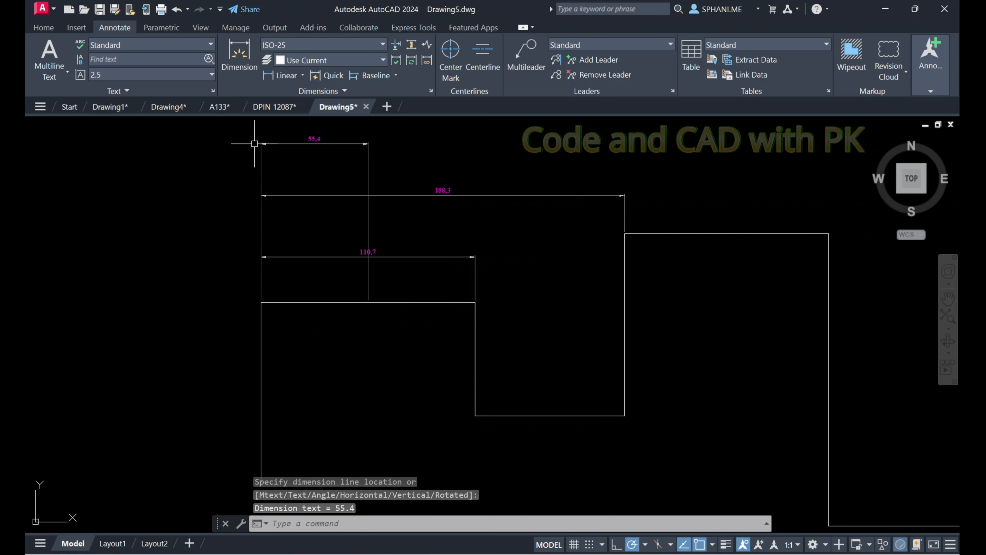
{"action": "key", "text": "Escape"}
Break the new half-run dimension automatically where its extension line crosses the two baseline dimensions
{"action": "left_click", "coordinate": [396, 45]}
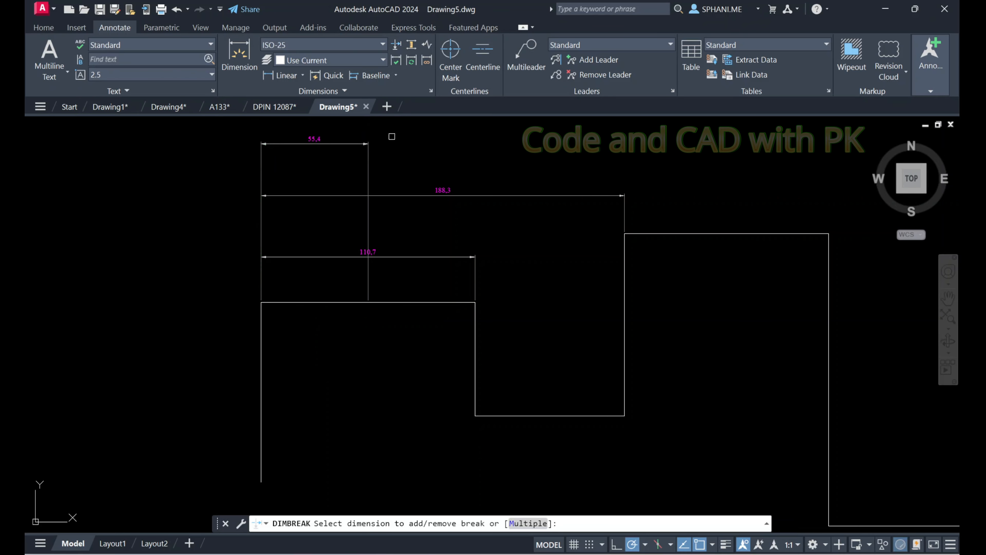
{"action": "left_click", "coordinate": [368, 164]}
{"action": "right_click", "coordinate": [390, 167]}
{"action": "left_click", "coordinate": [400, 174]}
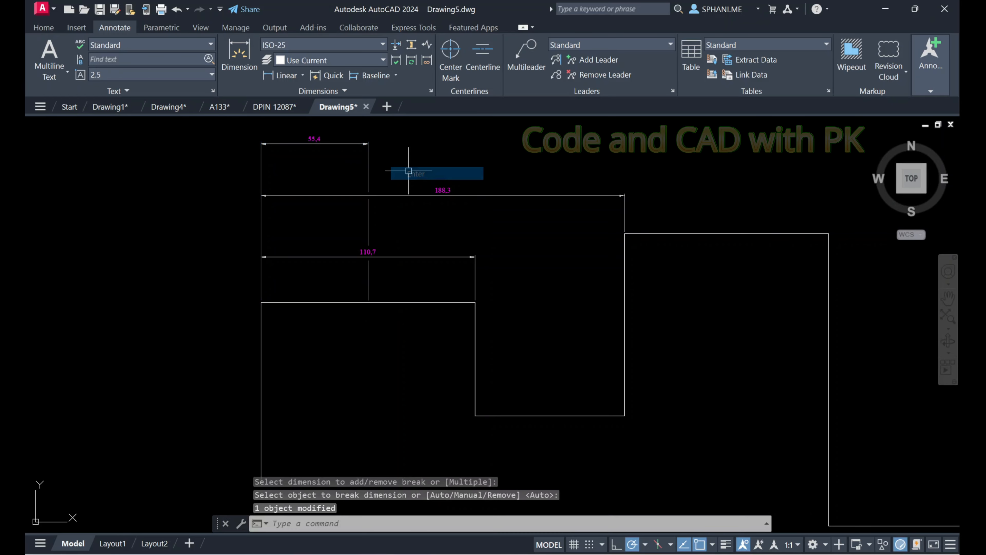
Override the text of the dimension spanning the first two horizontal runs with 200
{"action": "scroll", "coordinate": [375, 194], "scroll_direction": "up", "scroll_amount": 4}
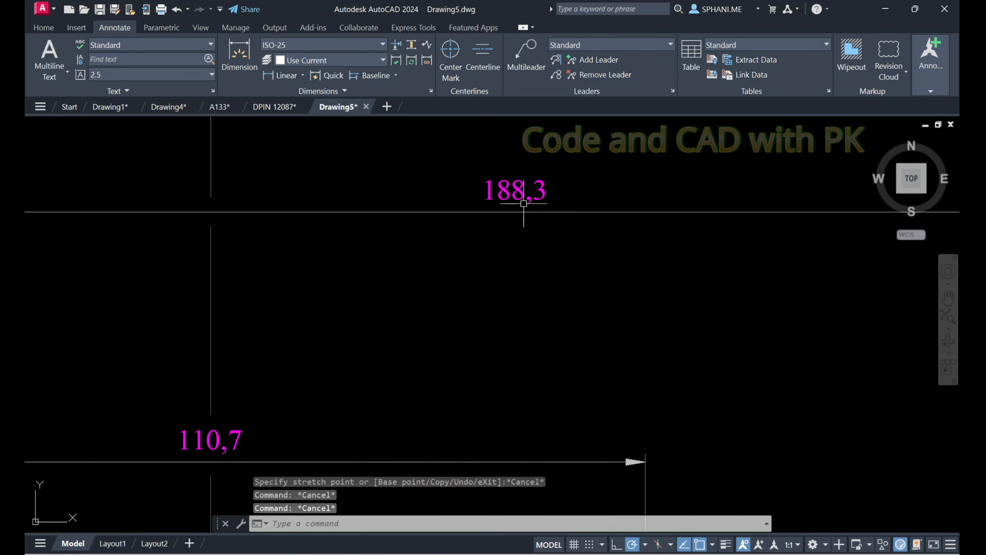
{"action": "type", "text": "ed"}
{"action": "key", "text": "Return"}
{"action": "left_click", "coordinate": [524, 203]}
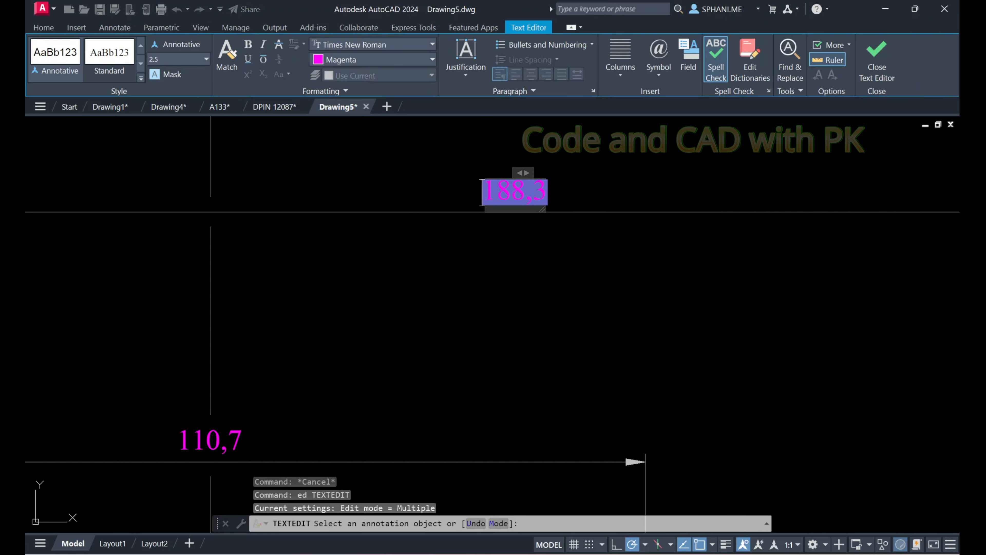
{"action": "type", "text": "200"}
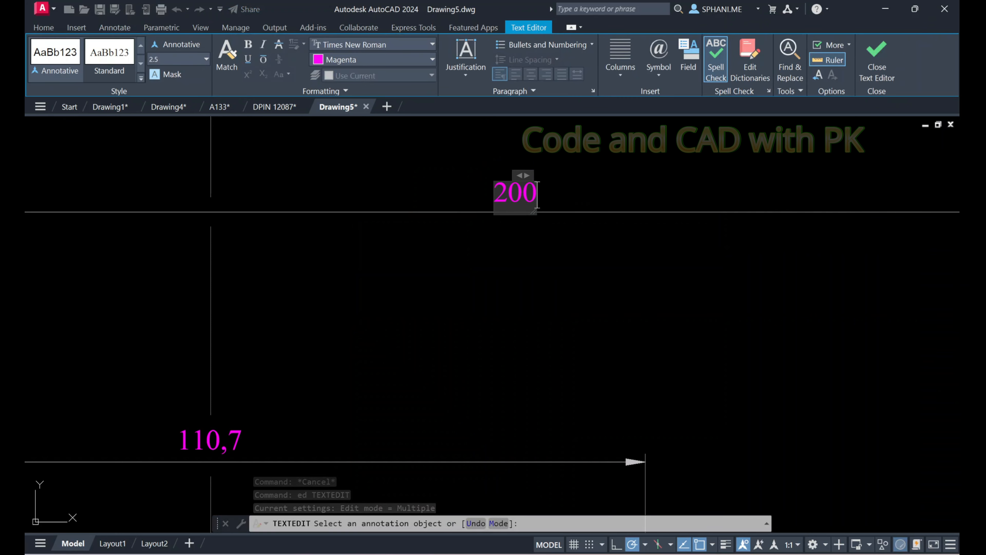
{"action": "type", "text": "mm"}
{"action": "key", "text": "BackSpace"}
{"action": "key", "text": "BackSpace"}
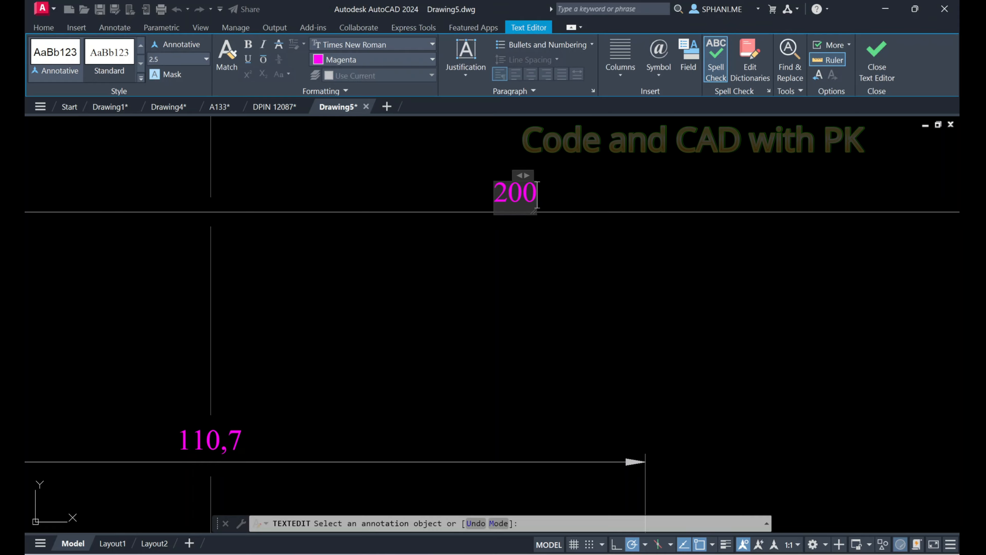
{"action": "left_click", "coordinate": [580, 273]}
{"action": "right_click", "coordinate": [580, 273]}
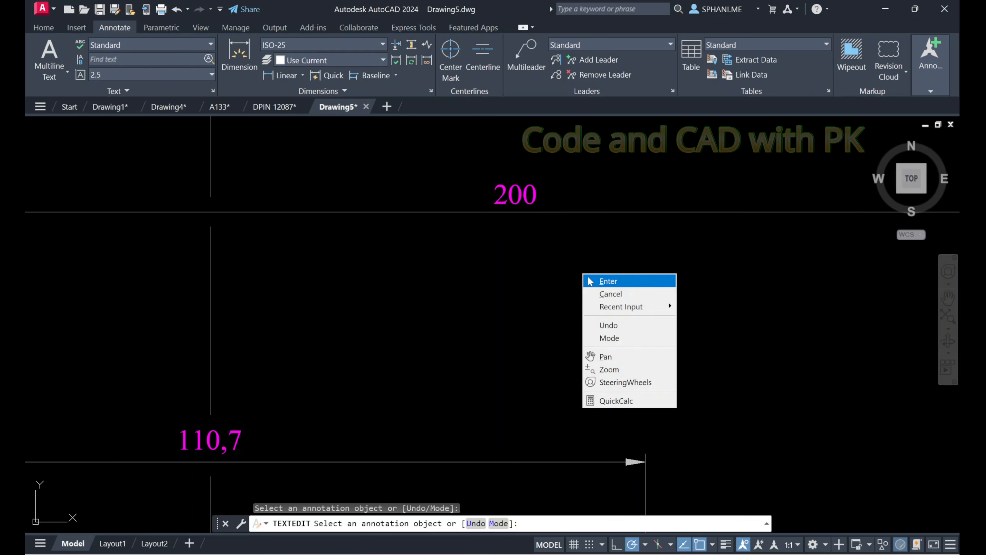
{"action": "left_click", "coordinate": [594, 280]}
Start single-line text in the empty area above the profile's third horizontal run at rotation 0, entering 40 with the diameter code %%c
{"action": "type", "text": "z"}
{"action": "key", "text": "Return"}
{"action": "type", "text": "e"}
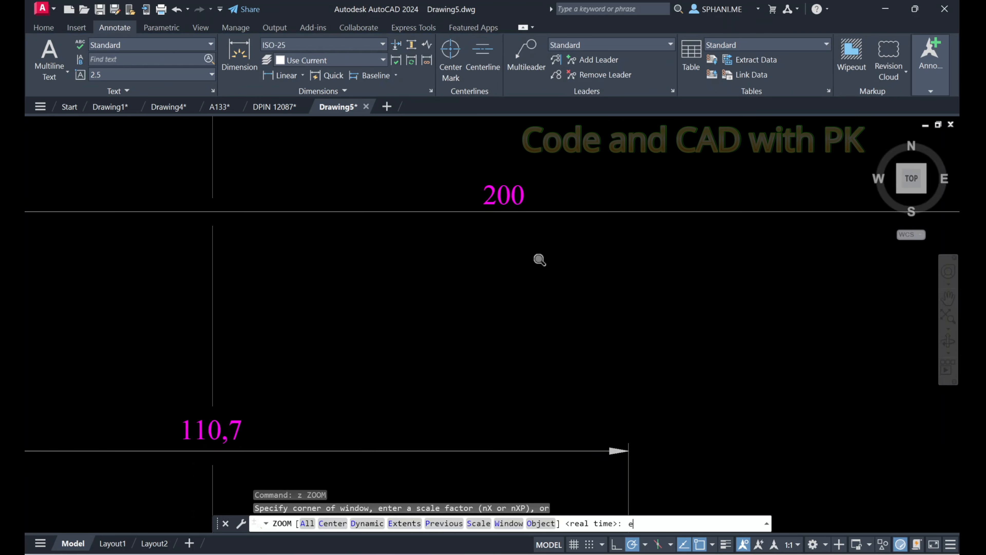
{"action": "key", "text": "Return"}
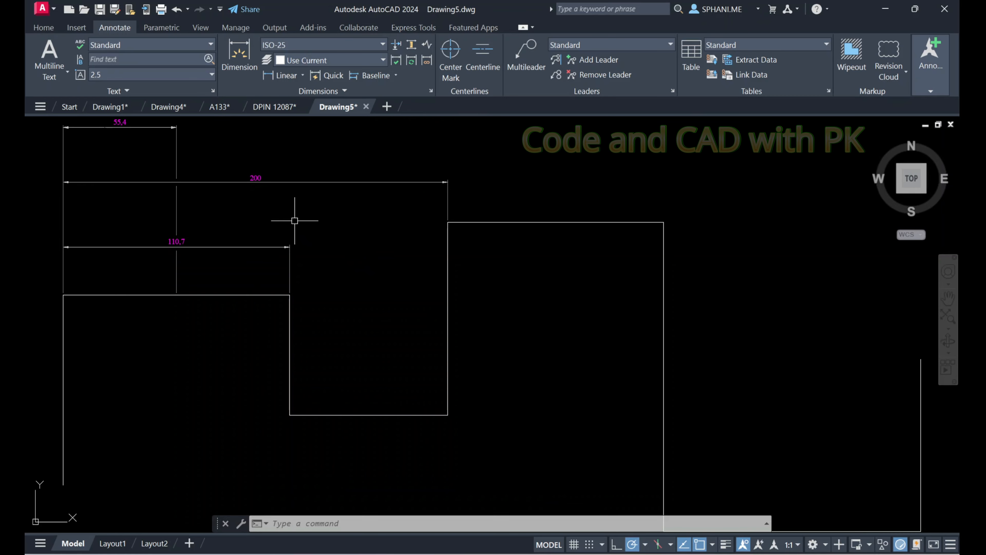
{"action": "middle_click_drag", "start_coordinate": [349, 220], "coordinate": [355, 300]}
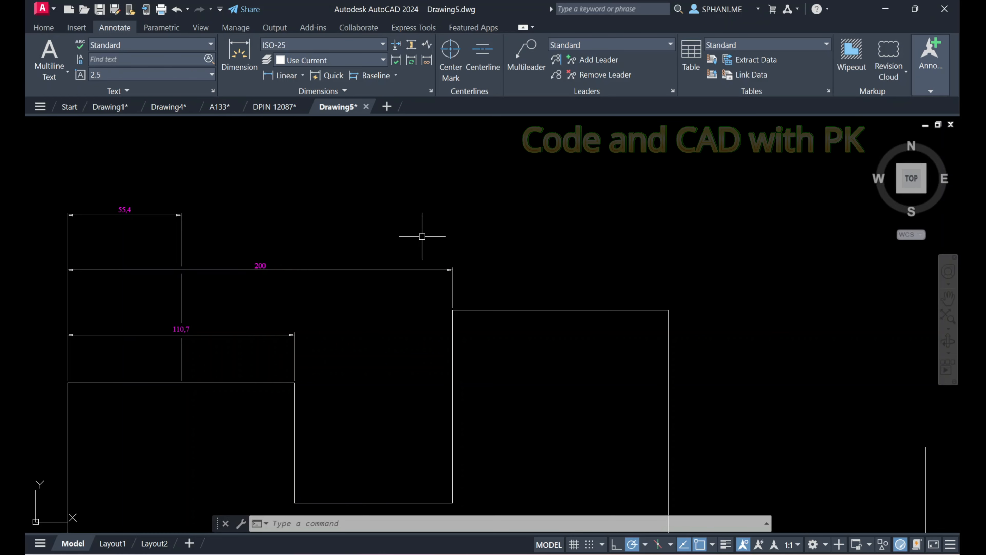
{"action": "key", "text": "Escape"}
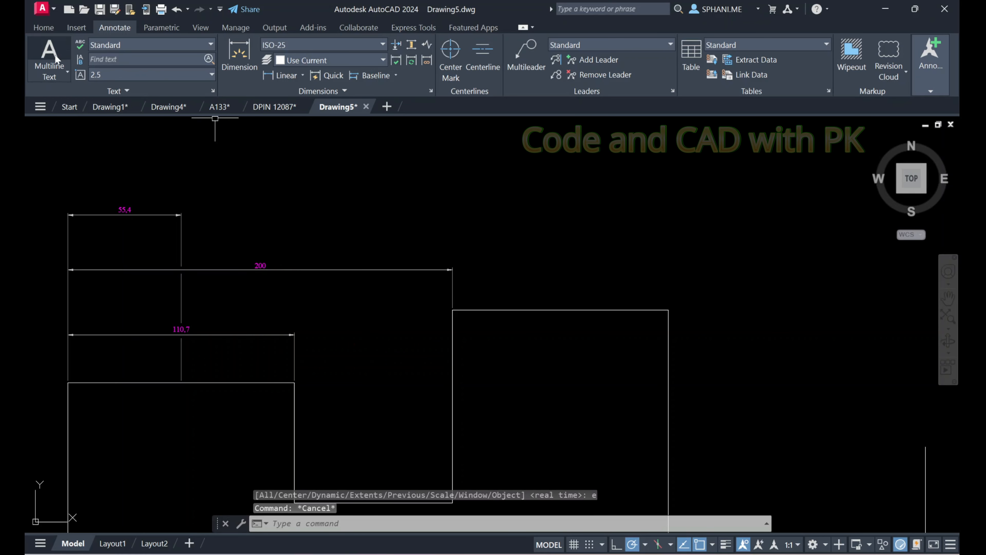
{"action": "left_click", "coordinate": [49, 74]}
{"action": "left_click", "coordinate": [62, 122]}
{"action": "left_click", "coordinate": [530, 187]}
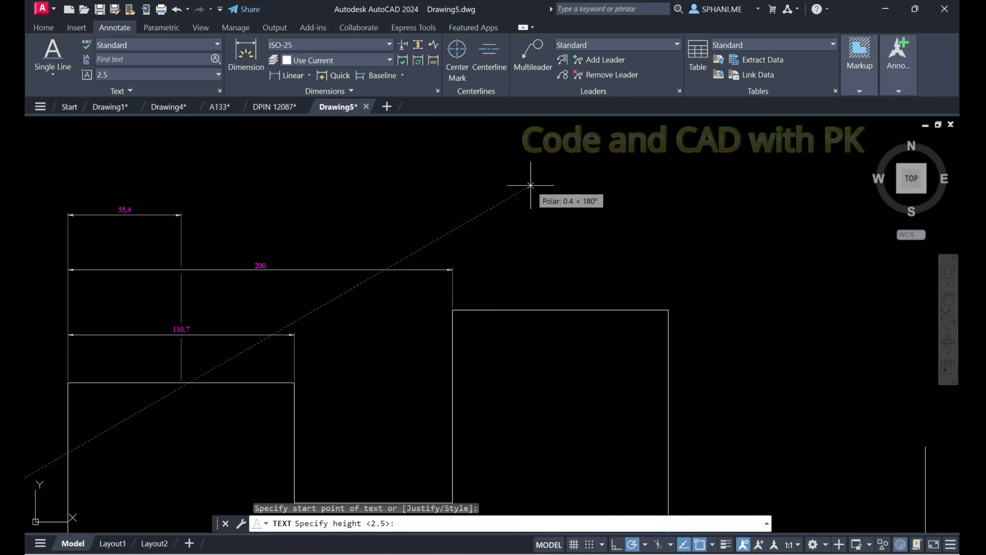
{"action": "key", "text": "Return"}
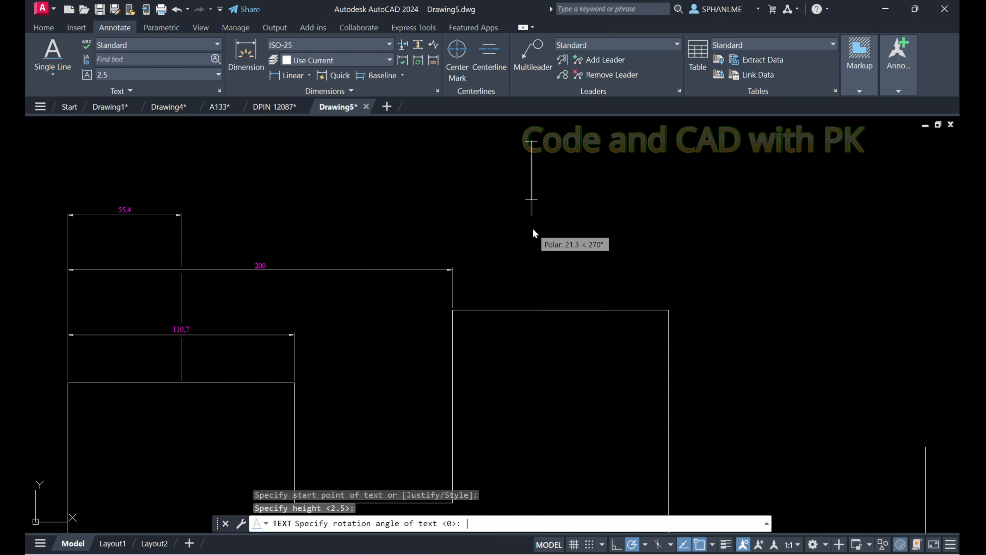
{"action": "type", "text": "0"}
{"action": "key", "text": "Return"}
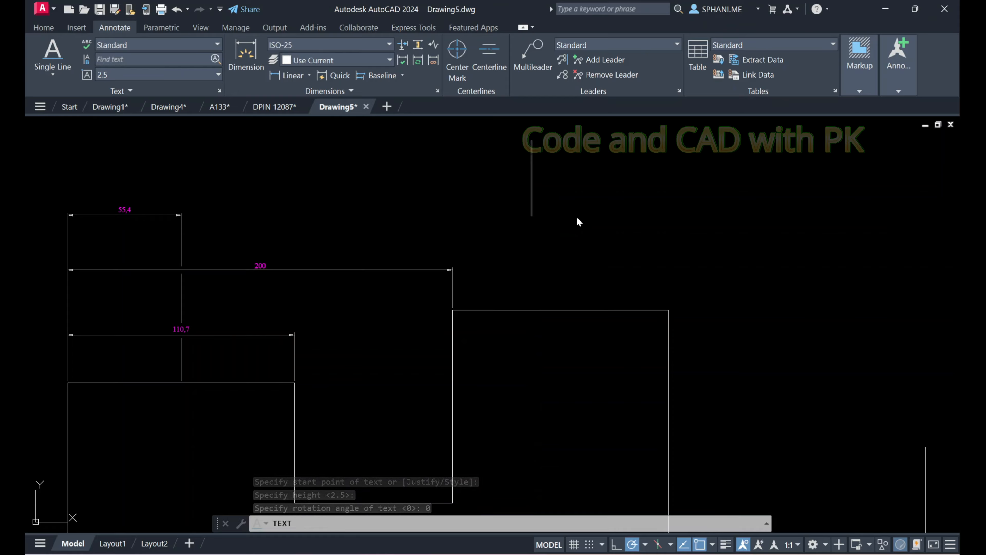
{"action": "type", "text": "40"}
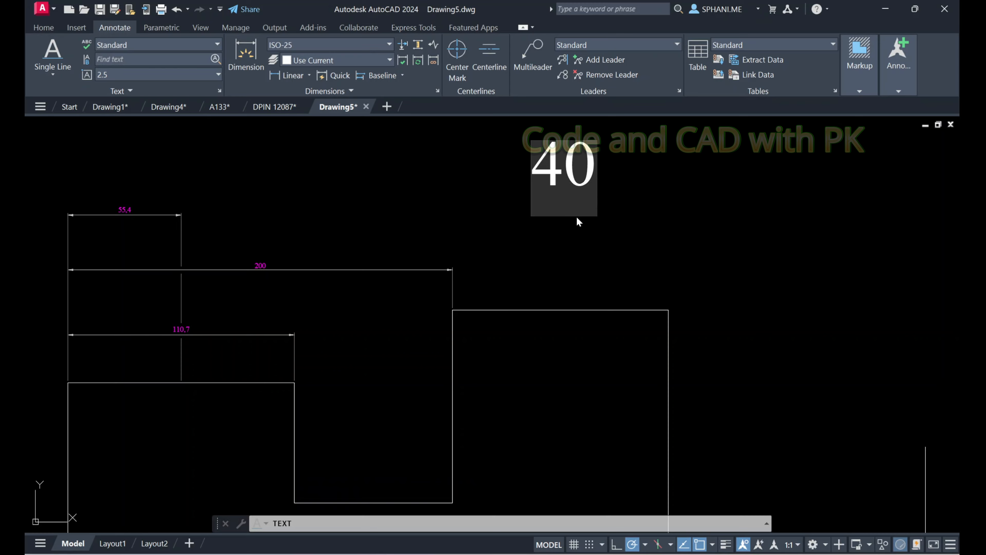
{"action": "type", "text": "%%c"}
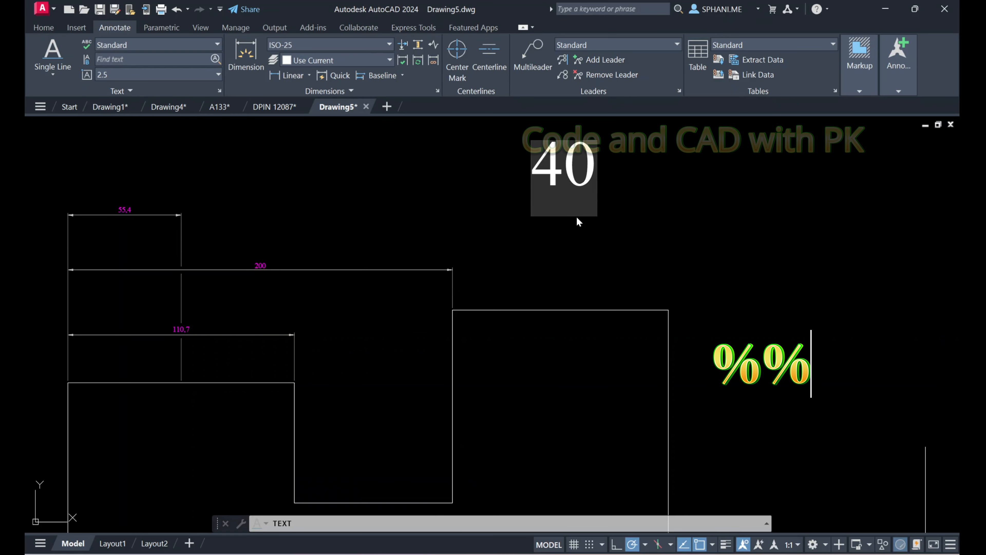
{"action": "type", "text": "%c"}
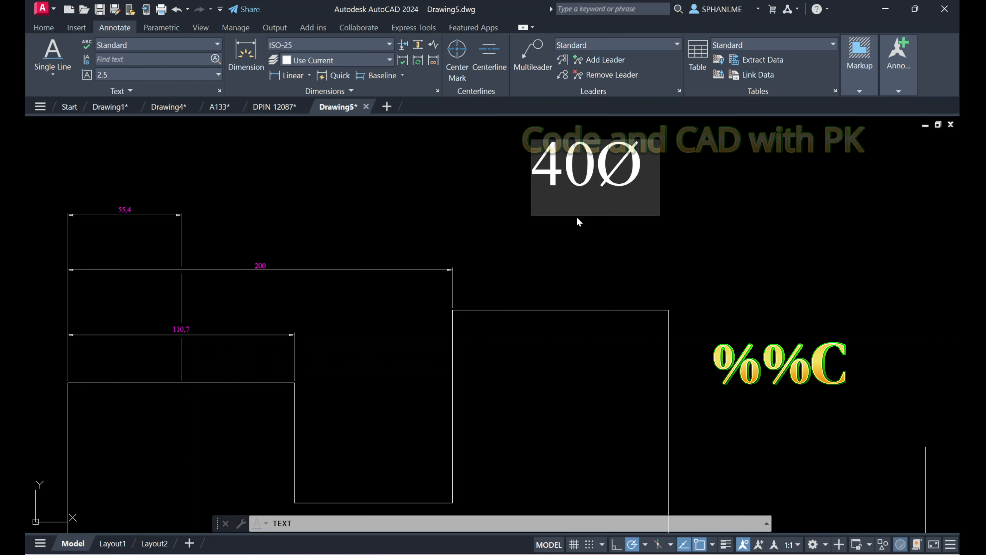
Append "3-Circles" after the diameter symbol, and erase everything in the text after 40
{"action": "type", "text": " 3-"}
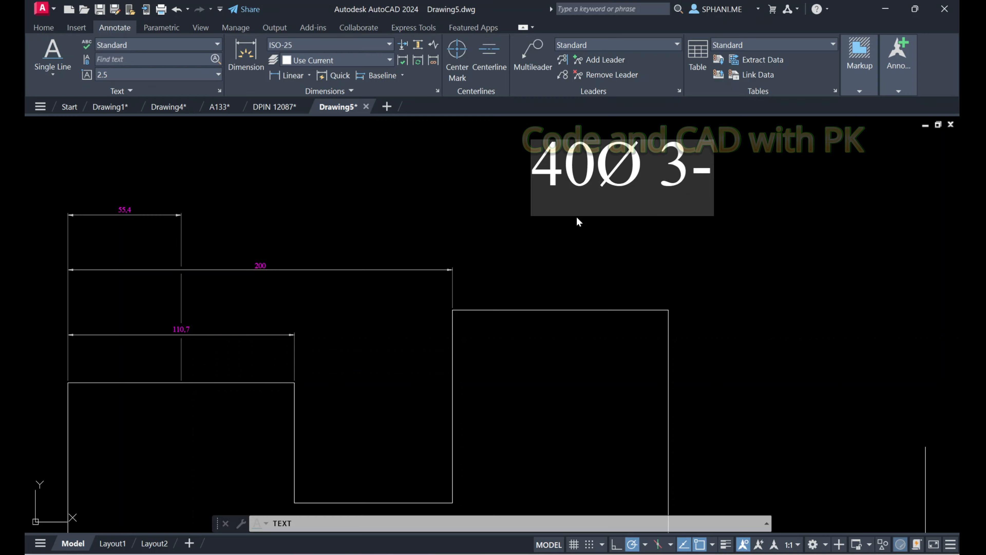
{"action": "type", "text": "Circles"}
{"action": "key", "text": "BackSpace"}
{"action": "key", "text": "BackSpace"}
{"action": "key", "text": "BackSpace"}
{"action": "key", "text": "BackSpace"}
{"action": "key", "text": "BackSpace"}
{"action": "key", "text": "BackSpace"}
{"action": "key", "text": "BackSpace"}
{"action": "key", "text": "BackSpace"}
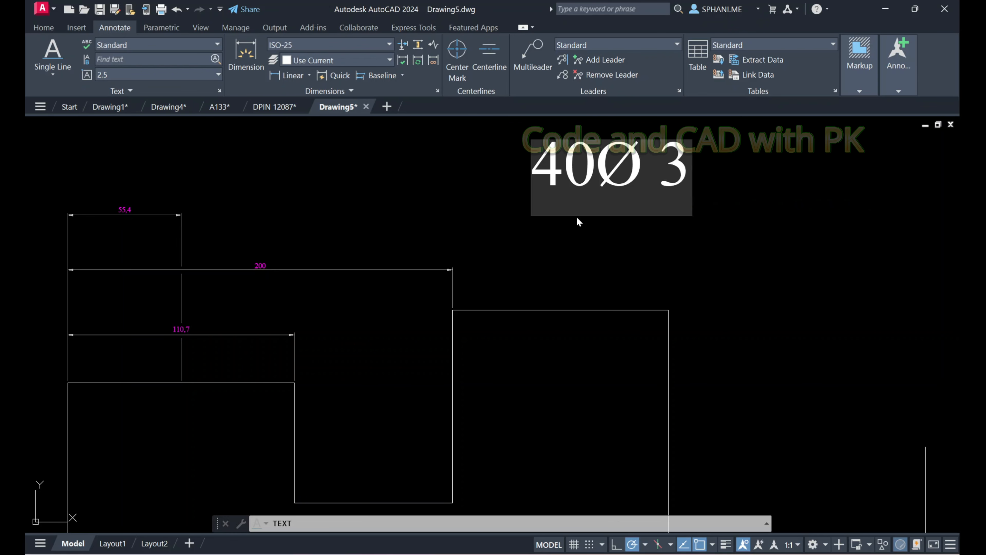
{"action": "key", "text": "BackSpace"}
{"action": "key", "text": "BackSpace"}
{"action": "key", "text": "BackSpace"}
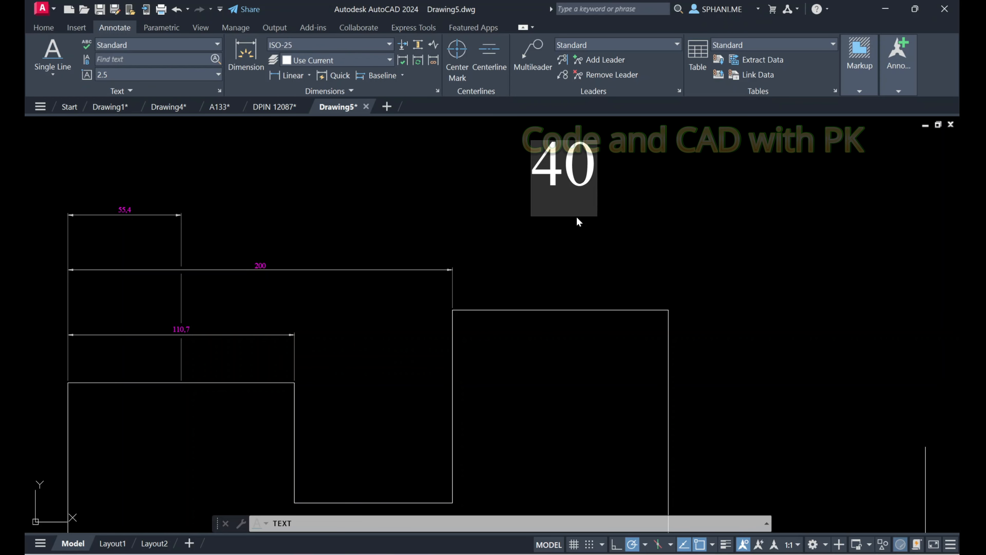
Try the degree code %%d and the plus-minus code %%P after 40, and discard the text
{"action": "type", "text": "%%d"}
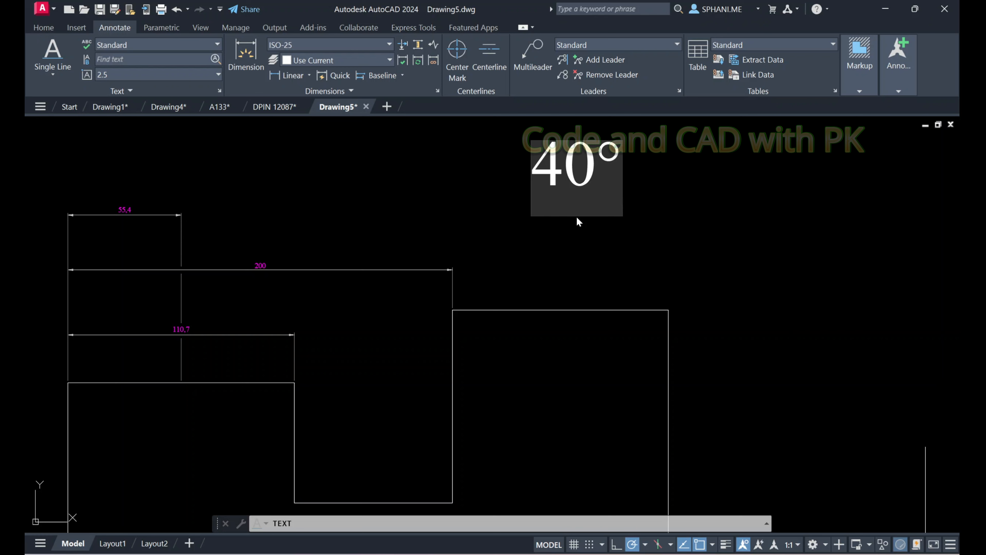
{"action": "key", "text": "BackSpace"}
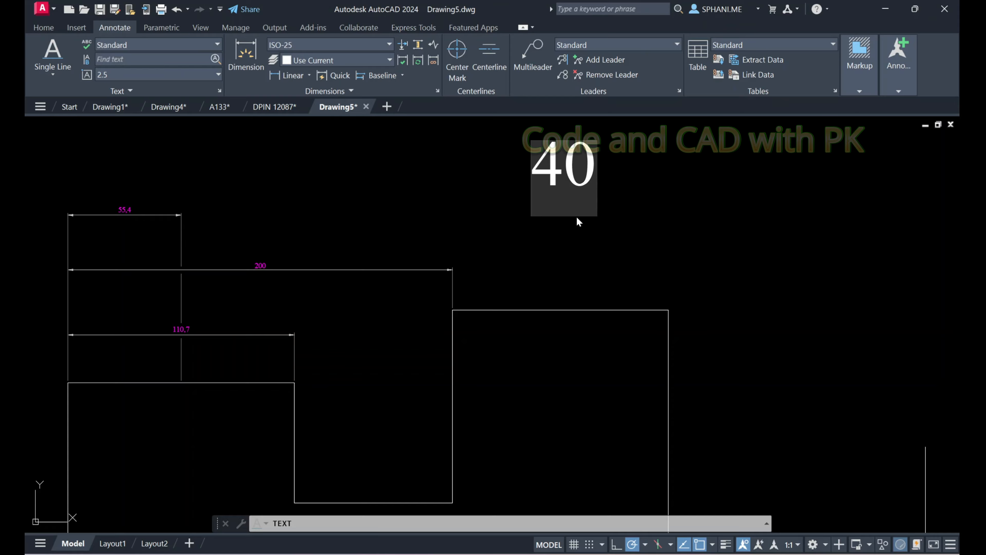
{"action": "type", "text": "%%P"}
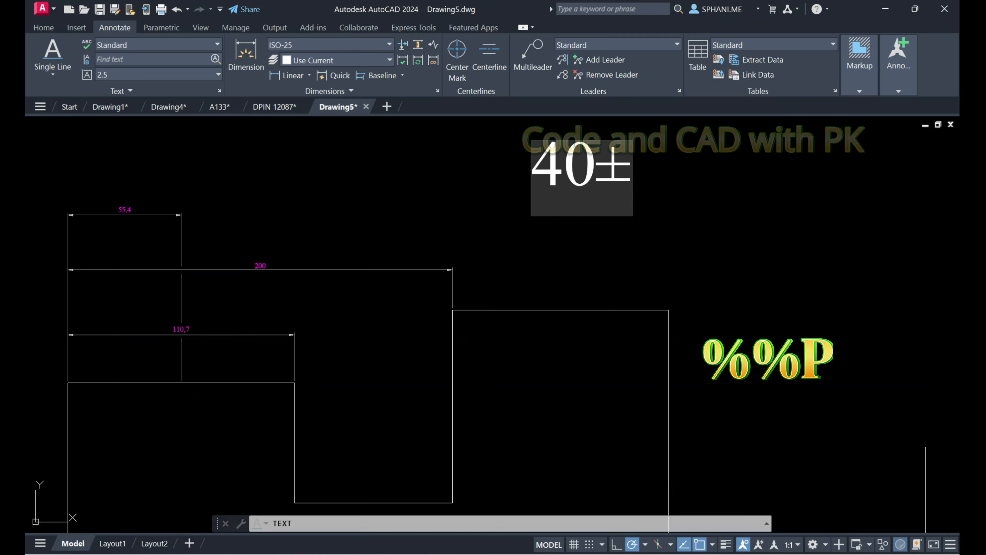
{"action": "key", "text": "Escape"}
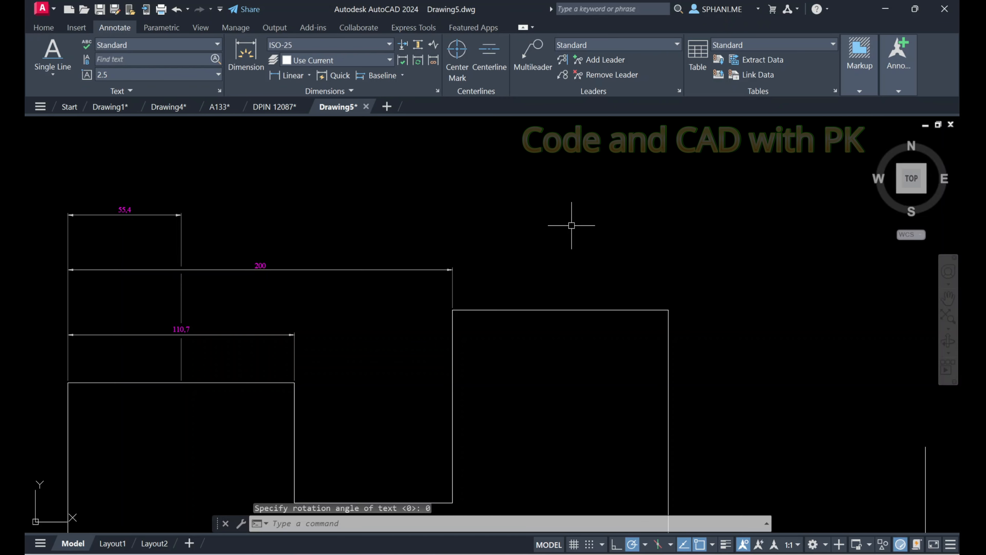
Switch to the DPIN 12087 drawing
{"action": "scroll", "coordinate": [572, 220], "scroll_direction": "down", "scroll_amount": 6}
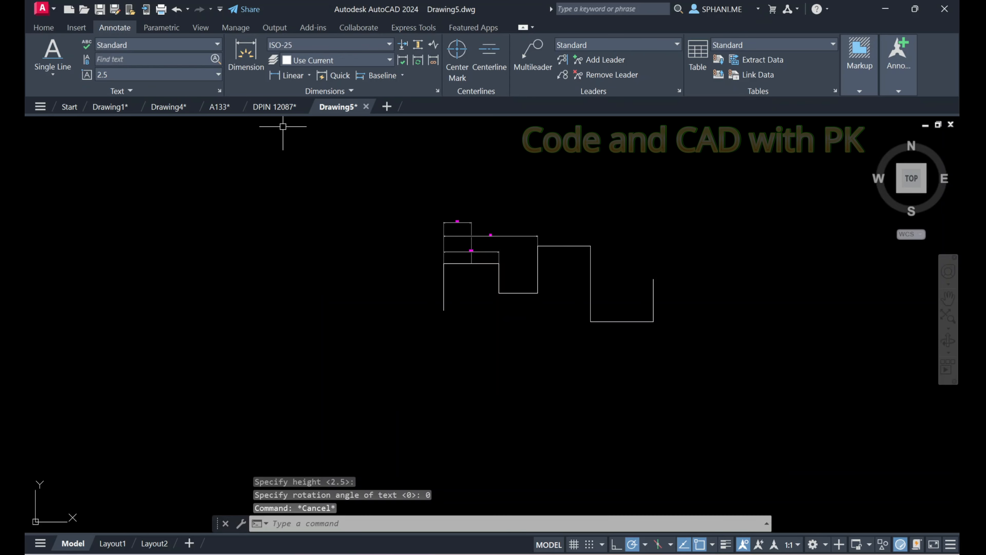
{"action": "left_click", "coordinate": [274, 106]}
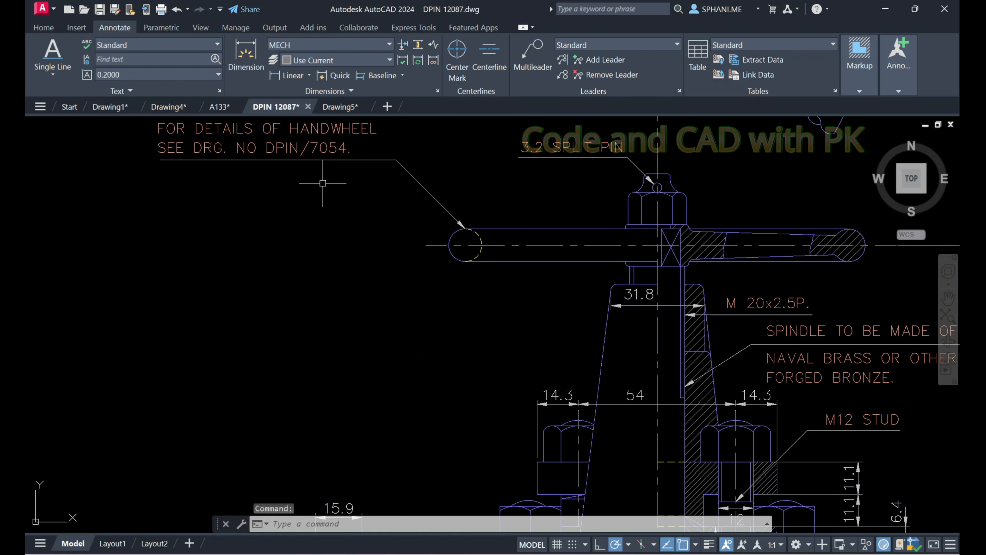
Try a multileader pointing at the circle at the handwheel's left end, landing below and to its left, with text beginning "COO"
{"action": "middle_click_drag", "start_coordinate": [450, 260], "coordinate": [446, 298]}
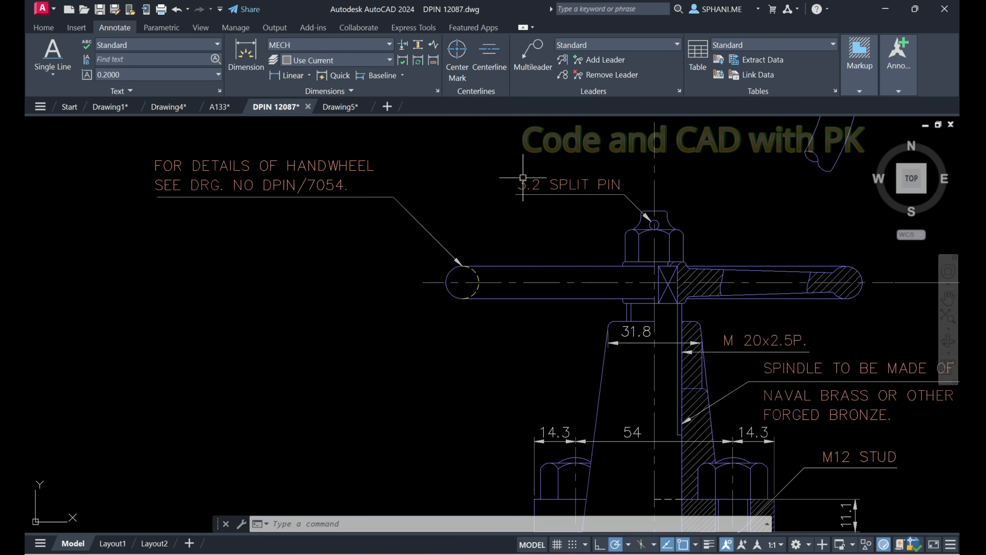
{"action": "left_click", "coordinate": [531, 49]}
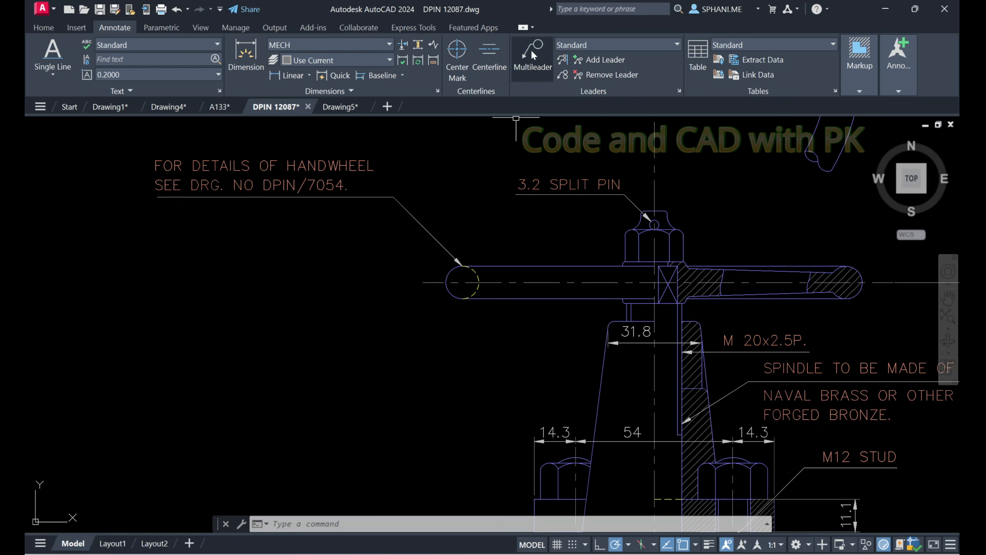
{"action": "left_click", "coordinate": [449, 293]}
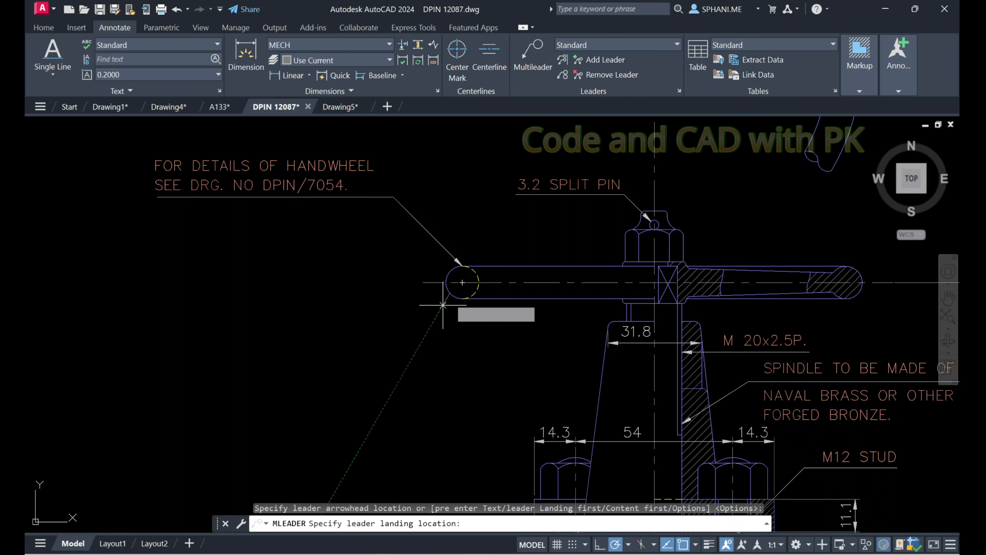
{"action": "left_click", "coordinate": [389, 342]}
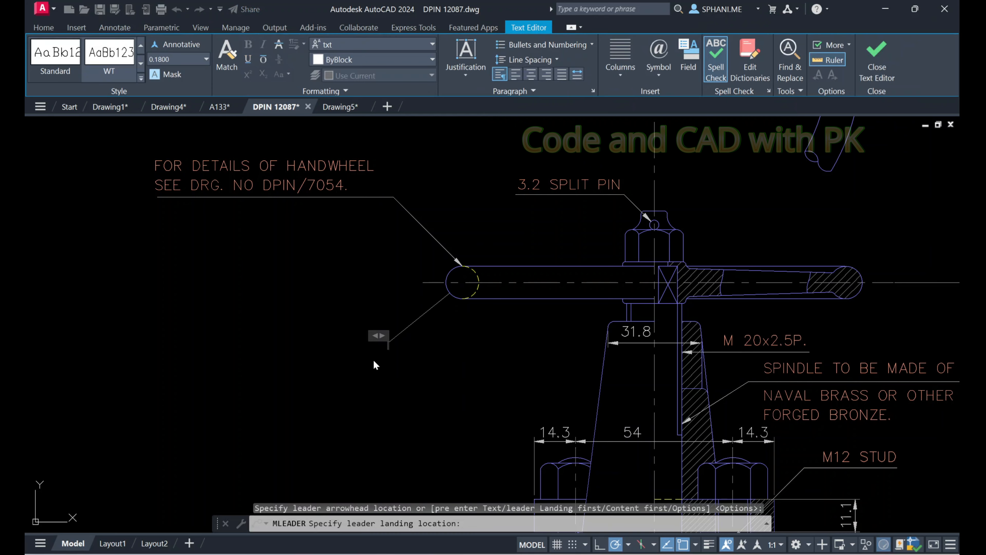
{"action": "scroll", "coordinate": [404, 345], "scroll_direction": "up", "scroll_amount": 4}
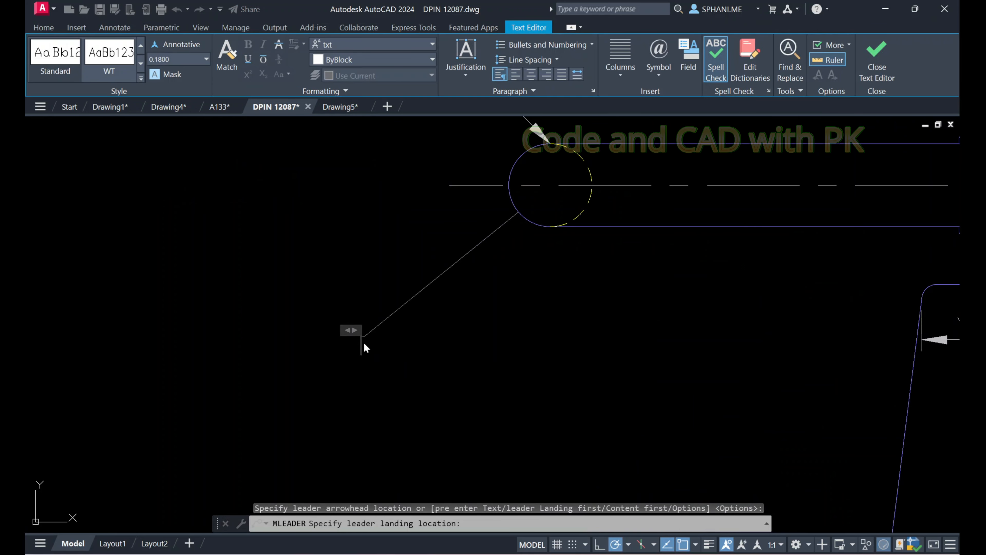
{"action": "scroll", "coordinate": [363, 346], "scroll_direction": "up", "scroll_amount": 2}
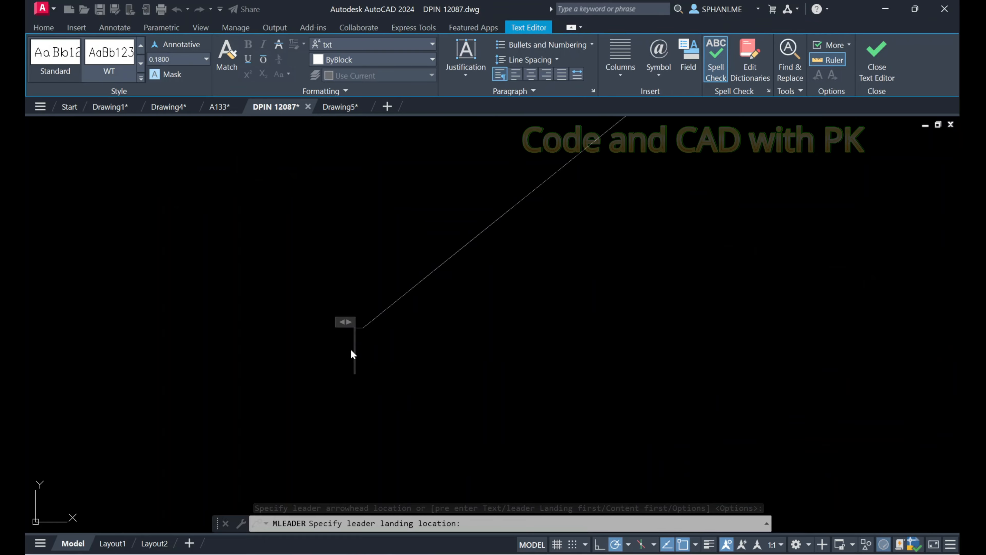
{"action": "type", "text": "COO"}
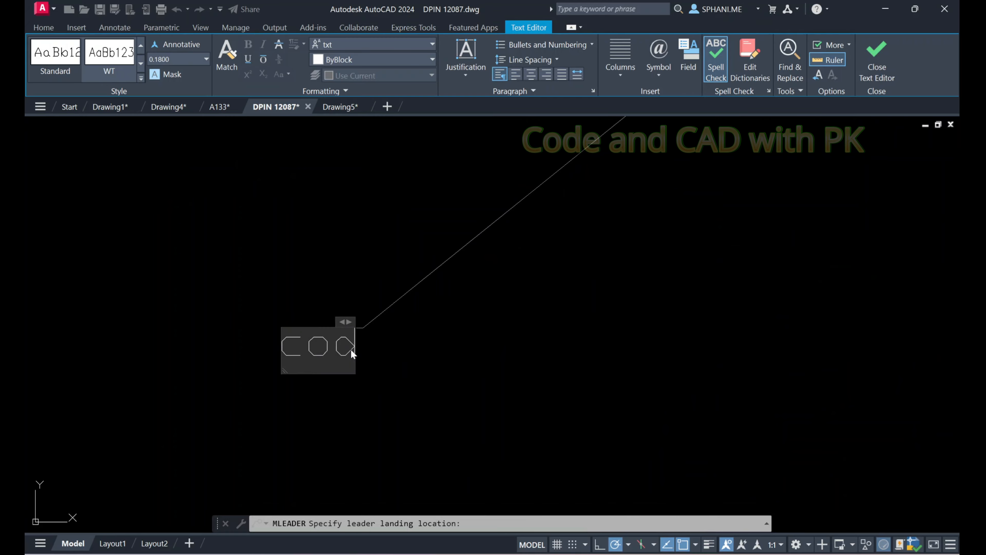
{"action": "type", "text": "e"}
Discard the multileader's text and erase the multileader beside the handwheel
{"action": "key", "text": "BackSpace"}
{"action": "key", "text": "BackSpace"}
{"action": "key", "text": "BackSpace"}
{"action": "key", "text": "BackSpace"}
{"action": "key", "text": "Escape"}
{"action": "key", "text": "Escape"}
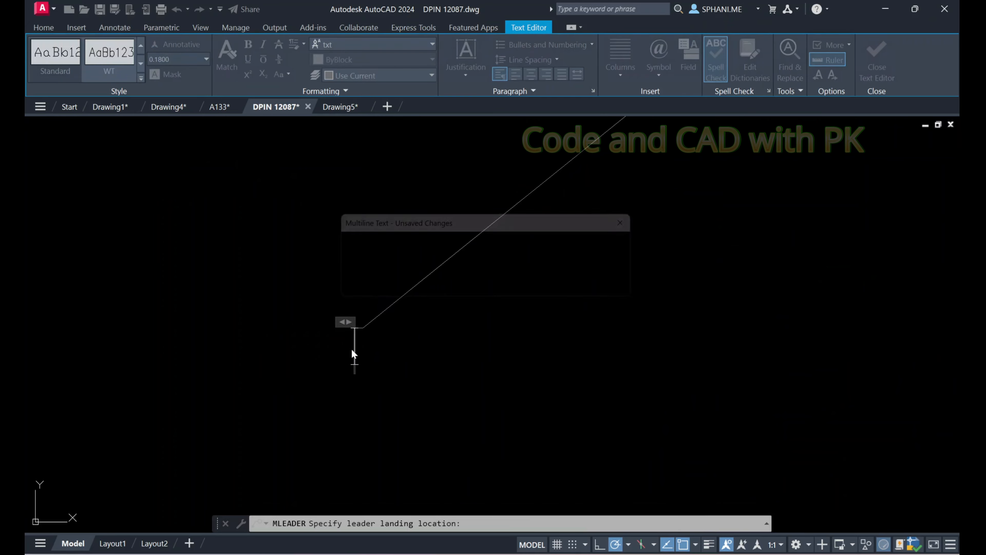
{"action": "left_click", "coordinate": [415, 323]}
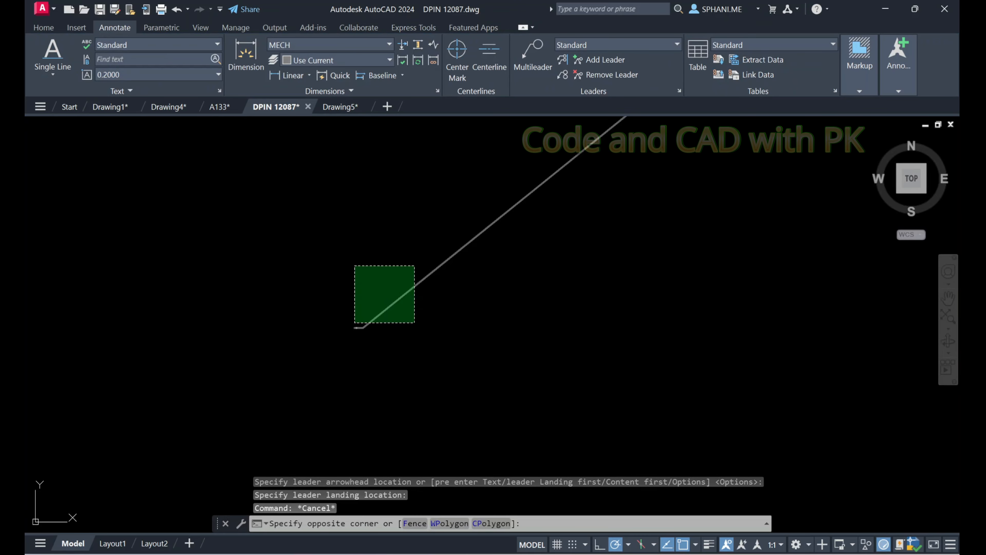
{"action": "left_click", "coordinate": [355, 265]}
{"action": "type", "text": "e"}
{"action": "key", "text": "space"}
{"action": "scroll", "coordinate": [485, 229], "scroll_direction": "down", "scroll_amount": 5}
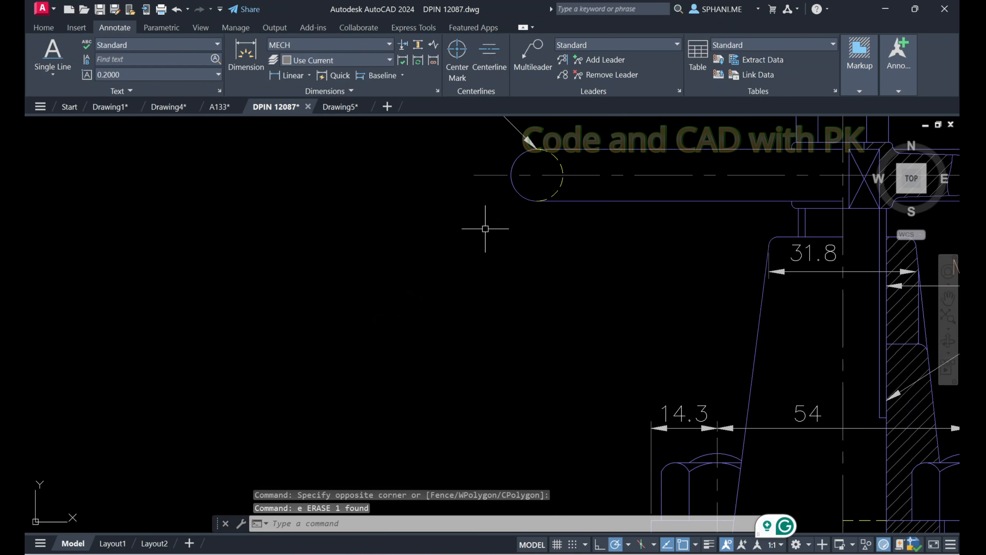
Draw a leader with the LEADER command from the upper right of the side view's large outer circle to a short horizontal landing
{"action": "type", "text": "z"}
{"action": "key", "text": "space"}
{"action": "type", "text": "e"}
{"action": "key", "text": "space"}
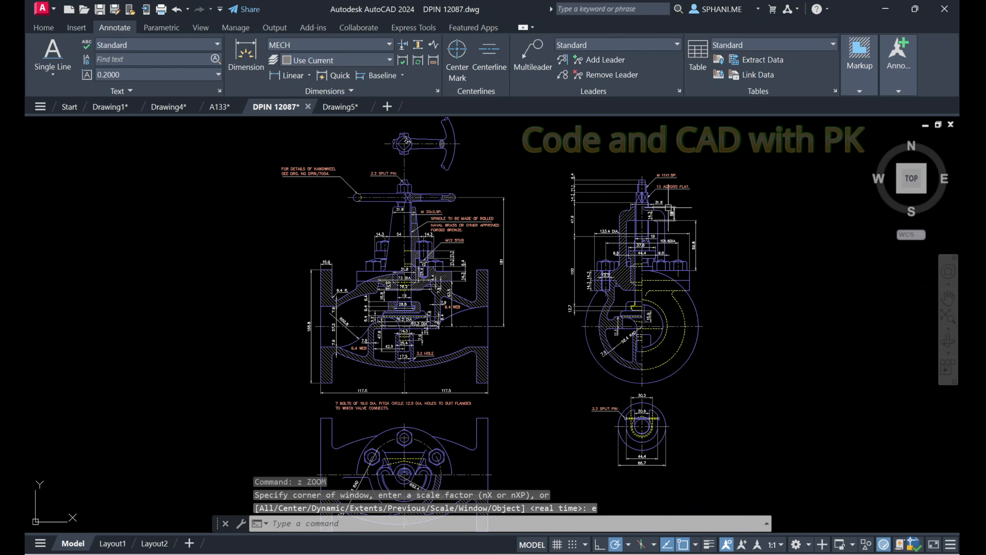
{"action": "left_click", "coordinate": [393, 523]}
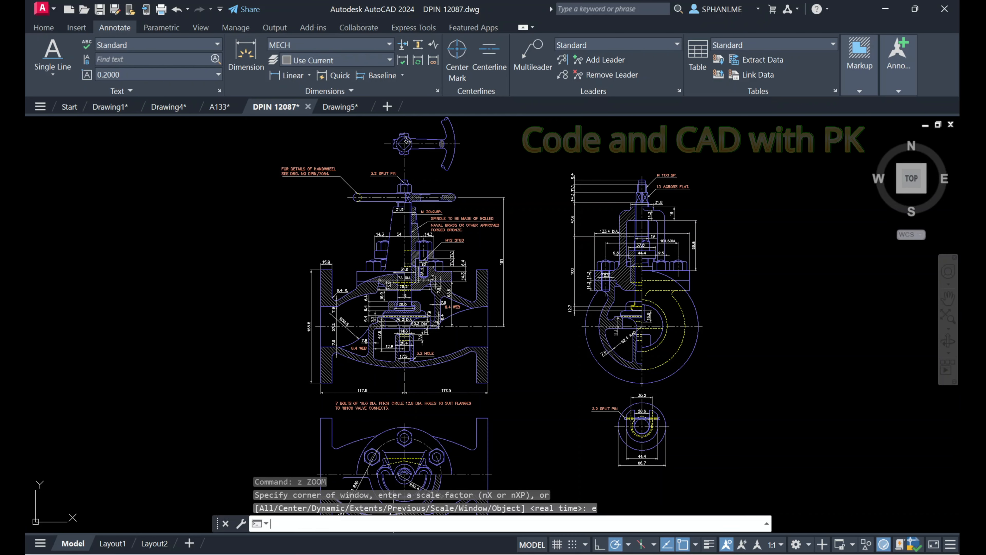
{"action": "type", "text": "eader"}
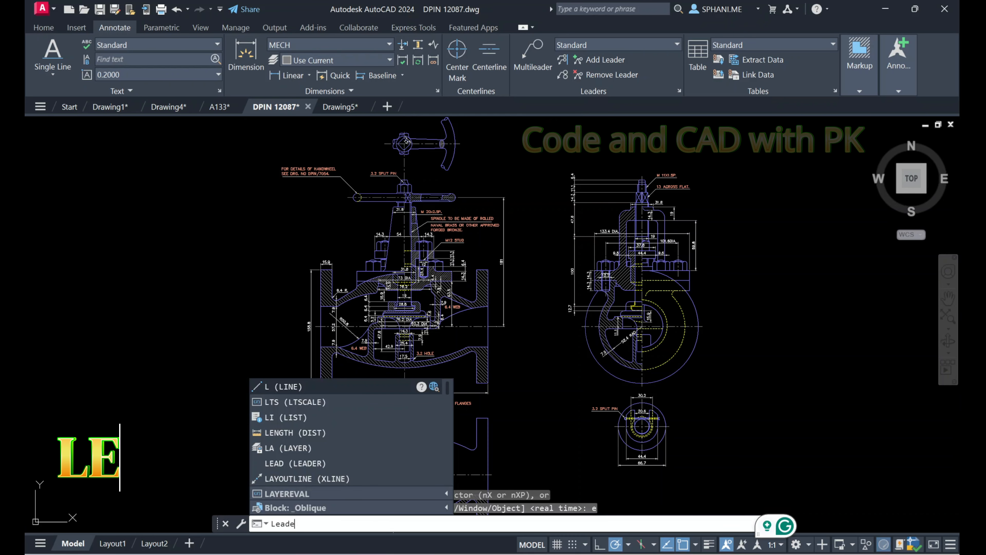
{"action": "key", "text": "Return"}
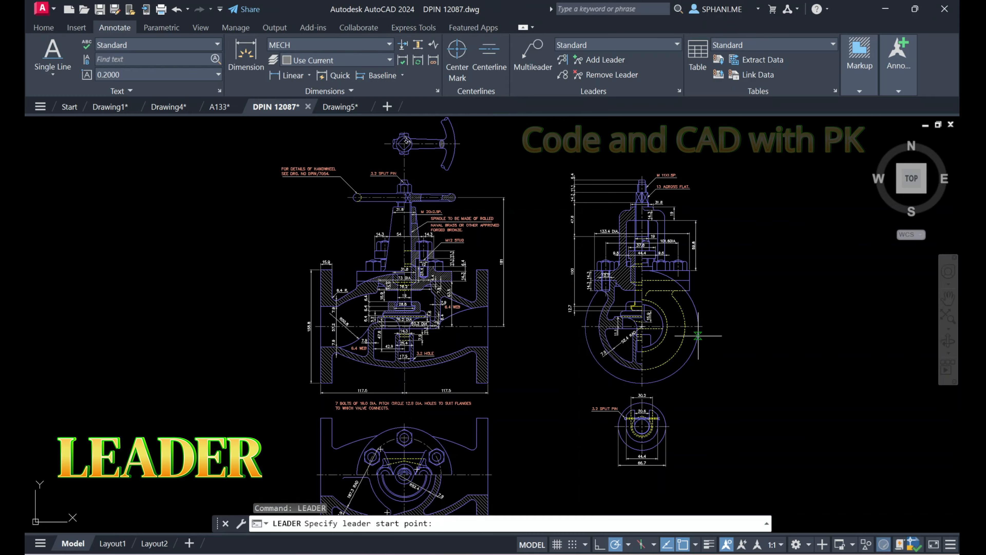
{"action": "scroll", "coordinate": [697, 311], "scroll_direction": "up", "scroll_amount": 5}
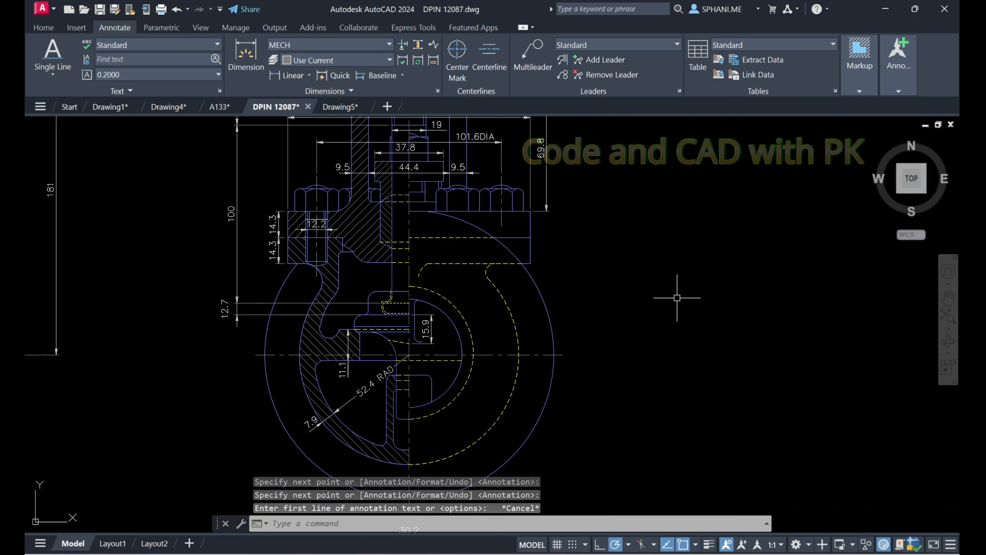
{"action": "key", "text": "Return"}
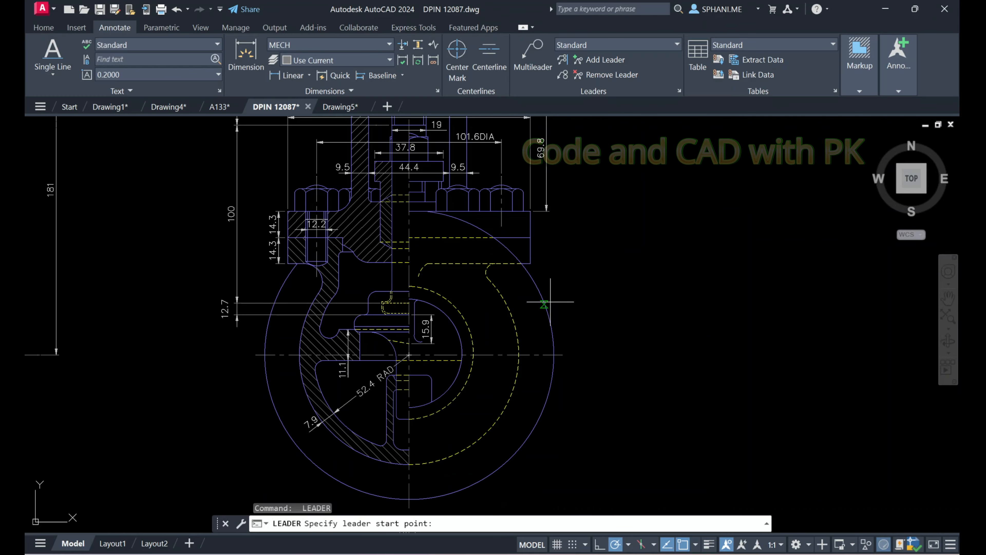
{"action": "left_click", "coordinate": [546, 308]}
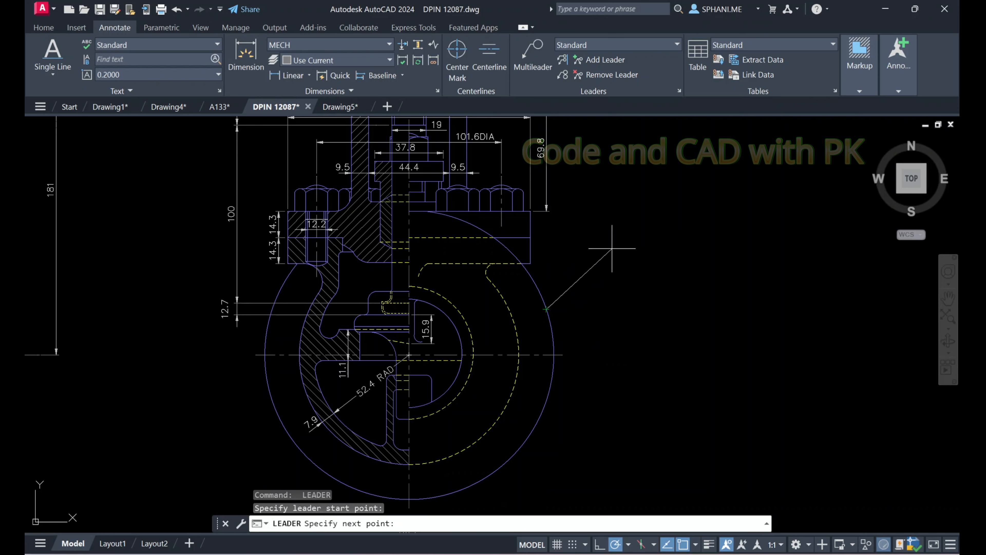
{"action": "left_click", "coordinate": [618, 239]}
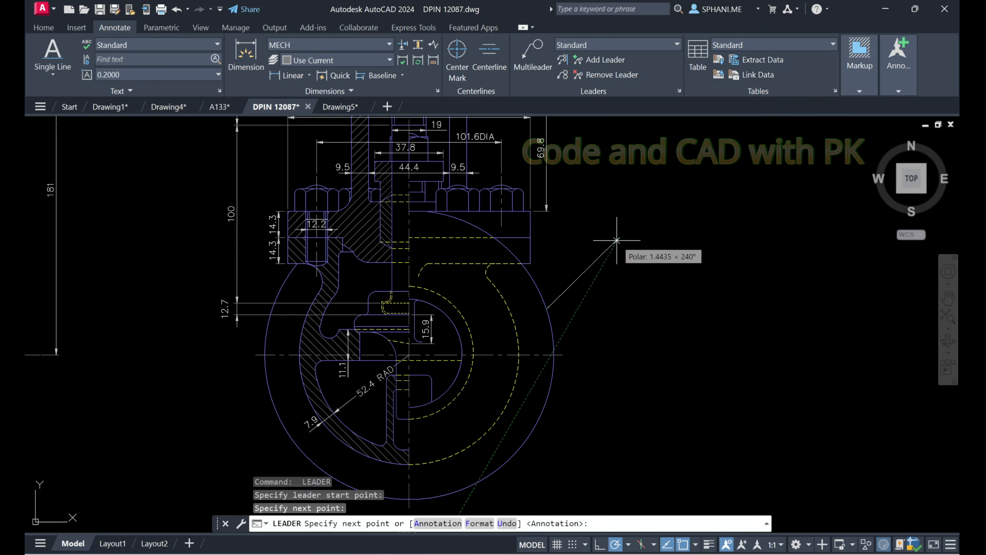
{"action": "left_click", "coordinate": [643, 237]}
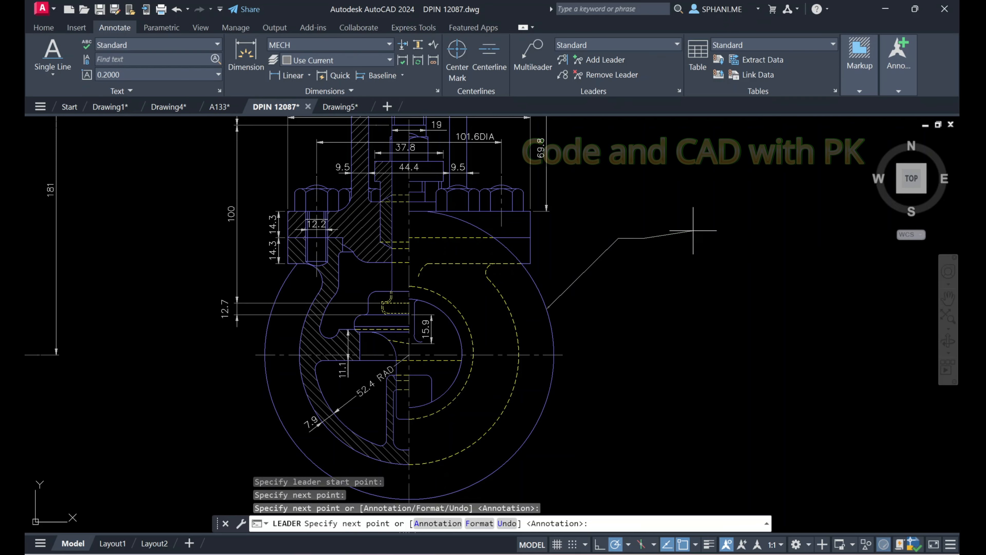
Annotate the leader with the multiline text "Your Text"
{"action": "key", "text": "Return"}
{"action": "key", "text": "Return"}
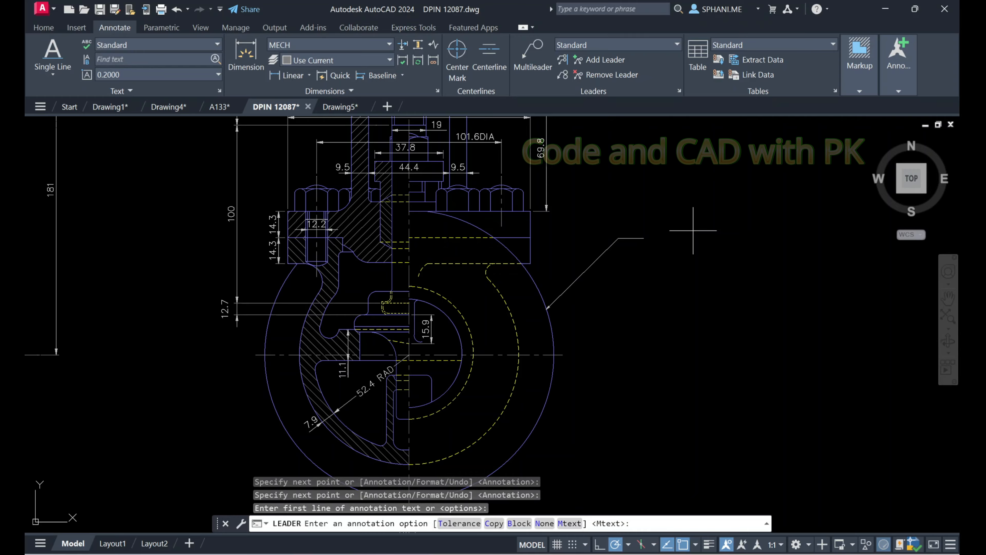
{"action": "key", "text": "Return"}
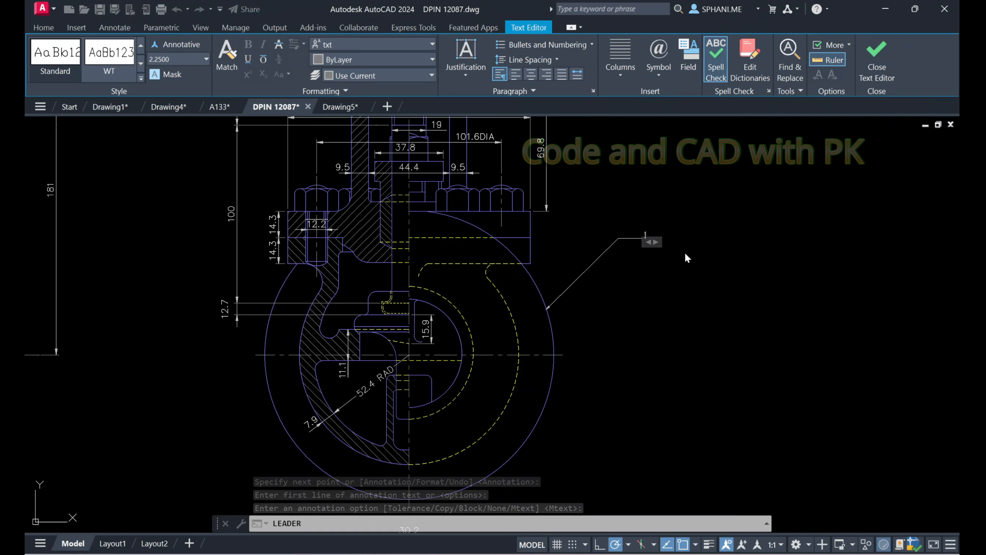
{"action": "type", "text": "Your Text"}
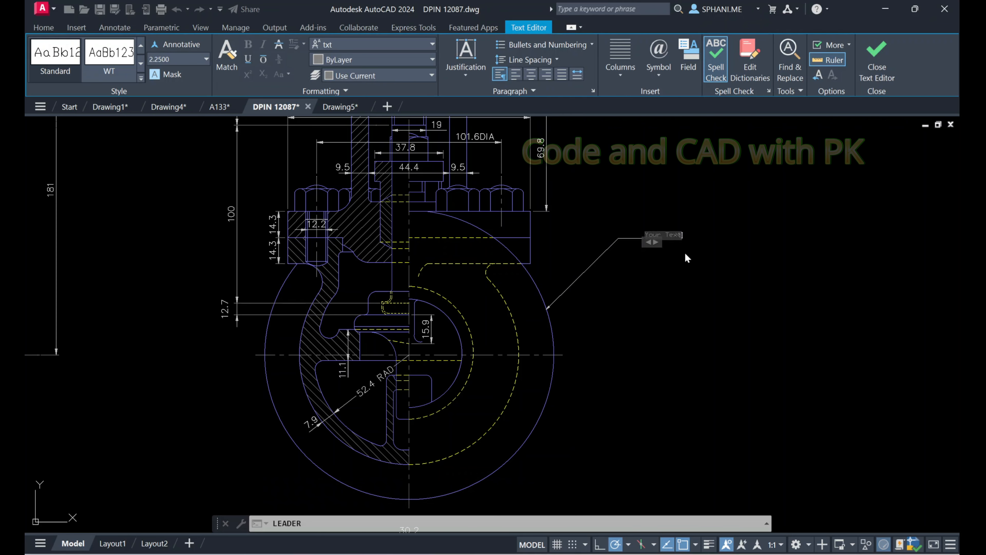
{"action": "left_click", "coordinate": [686, 258]}
{"action": "scroll", "coordinate": [666, 223], "scroll_direction": "up", "scroll_amount": 4}
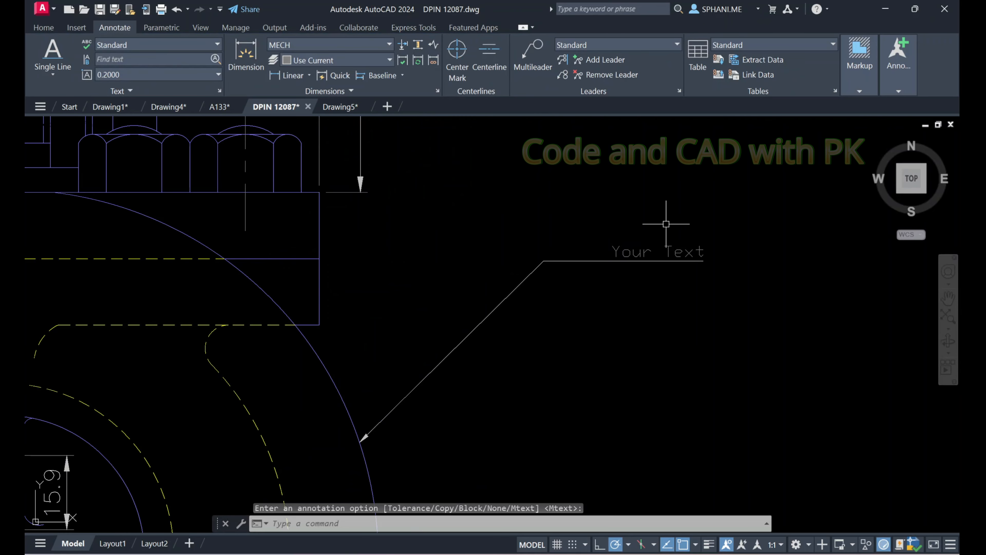
Erase the leader and its "Your Text" annotation
{"action": "left_click", "coordinate": [617, 289]}
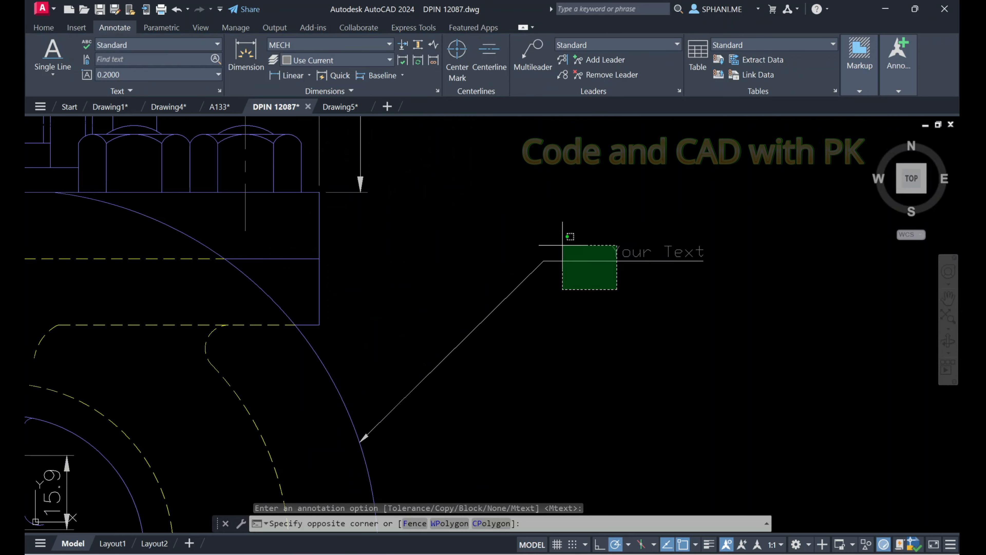
{"action": "left_click", "coordinate": [497, 204]}
{"action": "type", "text": "e"}
{"action": "key", "text": "Return"}
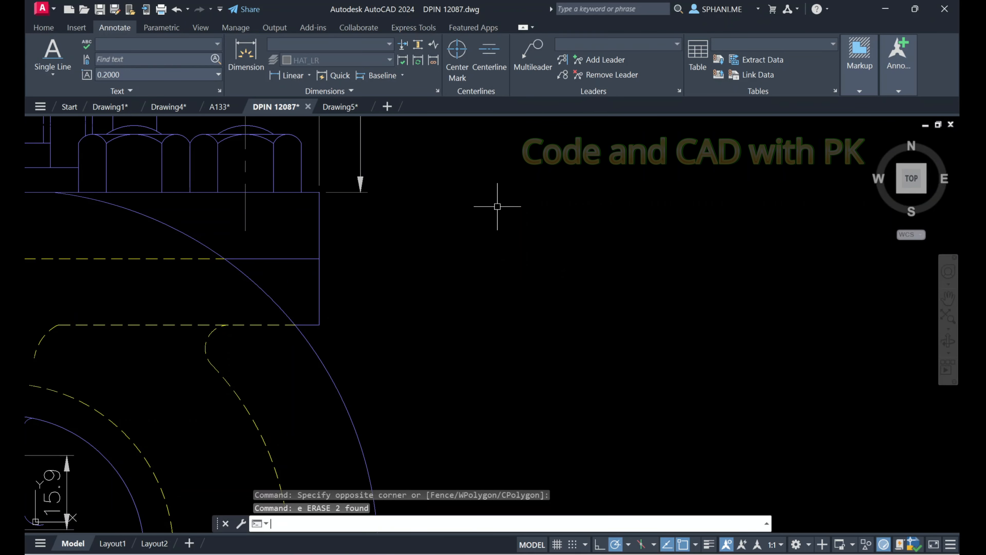
Switch to Drawing5 and draw a LEADER from the profile's last vertical line diagonally up to a short horizontal landing outside it
{"action": "left_click", "coordinate": [347, 112]}
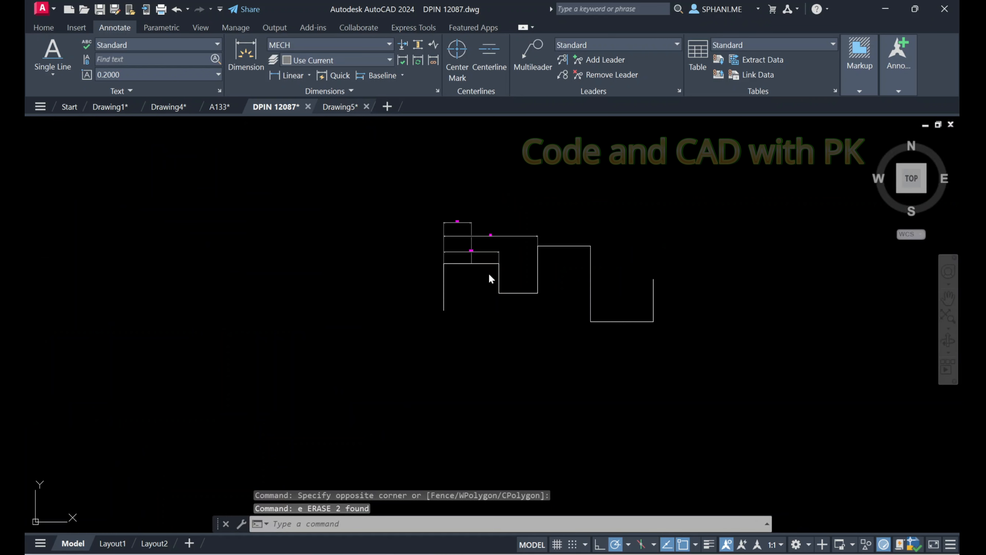
{"action": "scroll", "coordinate": [549, 280], "scroll_direction": "up", "scroll_amount": 5}
{"action": "middle_click_drag", "start_coordinate": [533, 275], "coordinate": [447, 363]}
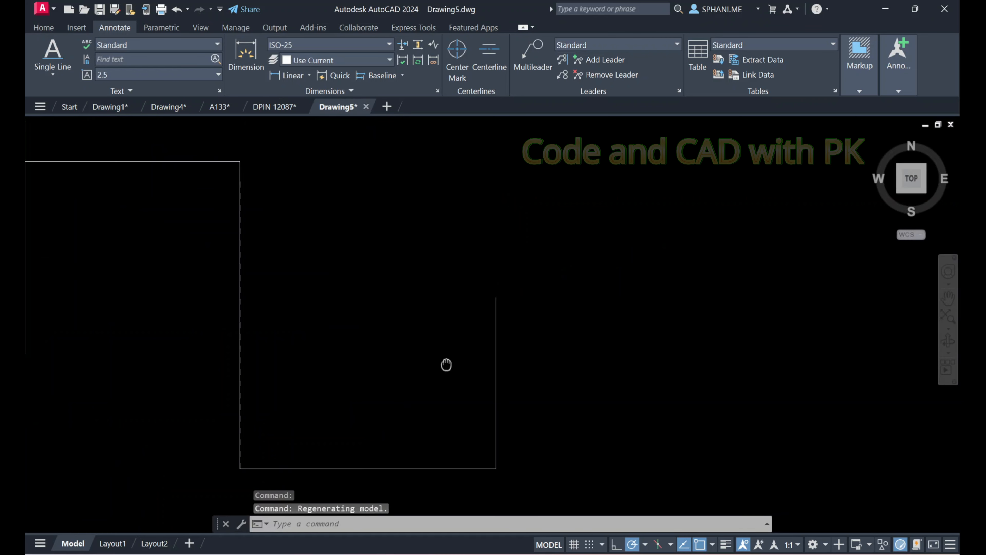
{"action": "type", "text": "lead"}
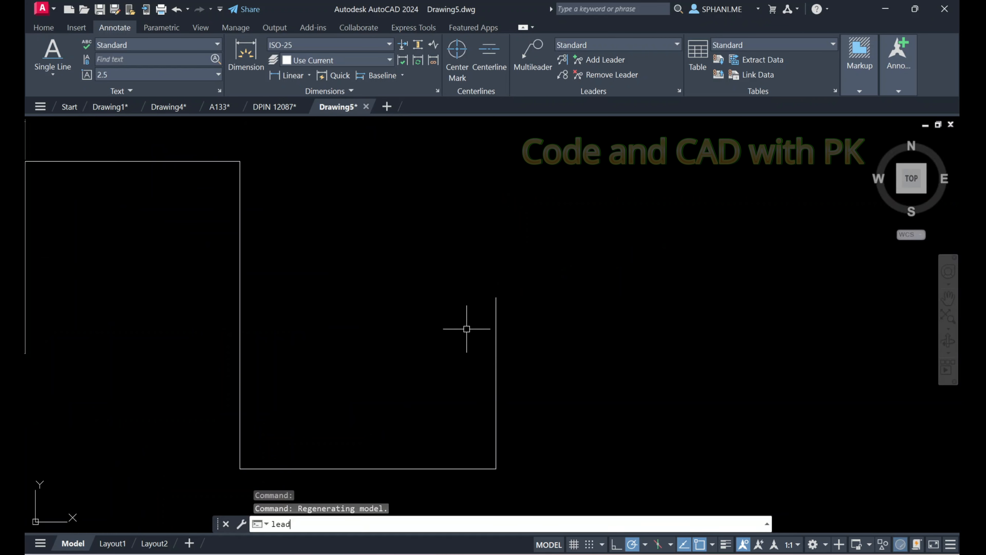
{"action": "type", "text": "er"}
{"action": "key", "text": "Return"}
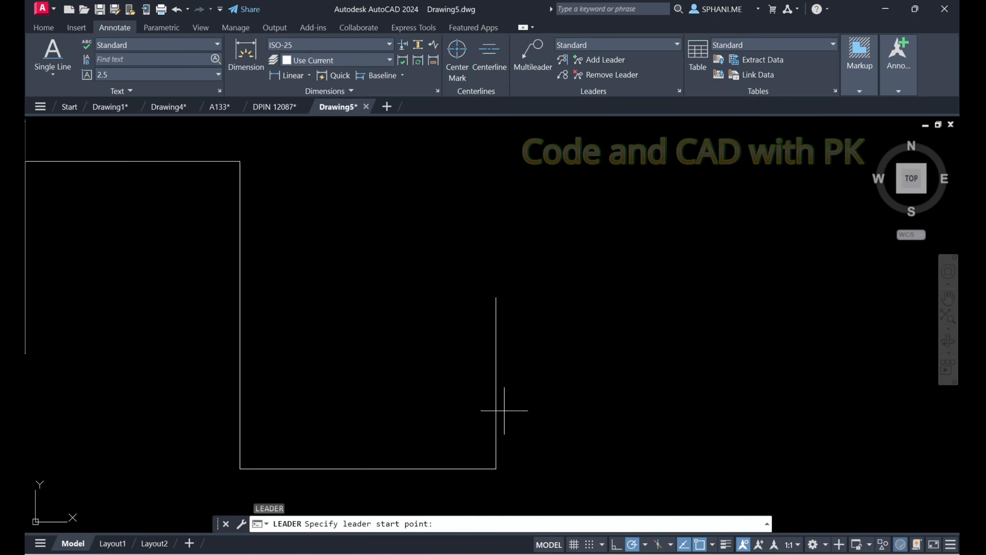
{"action": "left_click", "coordinate": [495, 415]}
{"action": "left_click", "coordinate": [561, 348]}
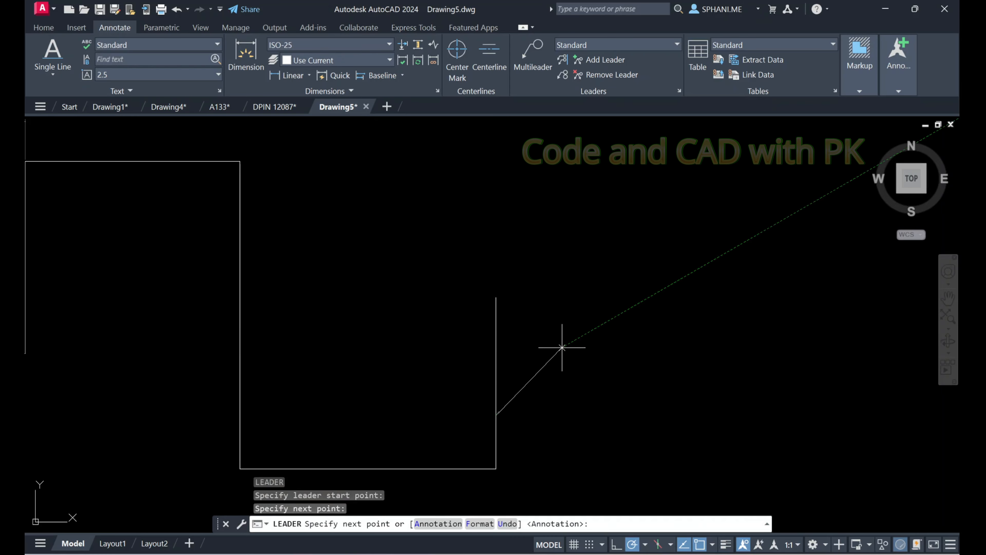
{"action": "left_click", "coordinate": [614, 348]}
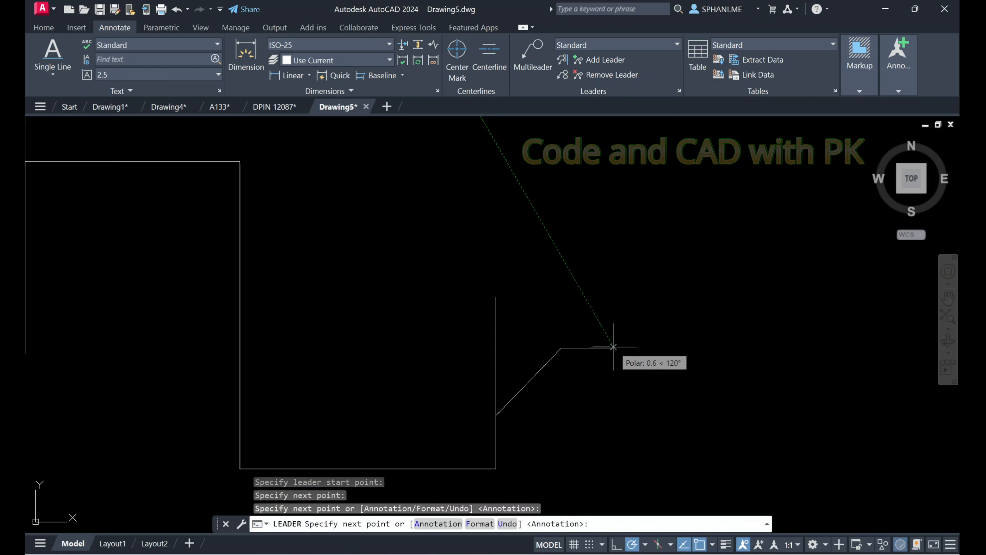
Annotate the leader with the multiline text "code and CAD"
{"action": "key", "text": "Return"}
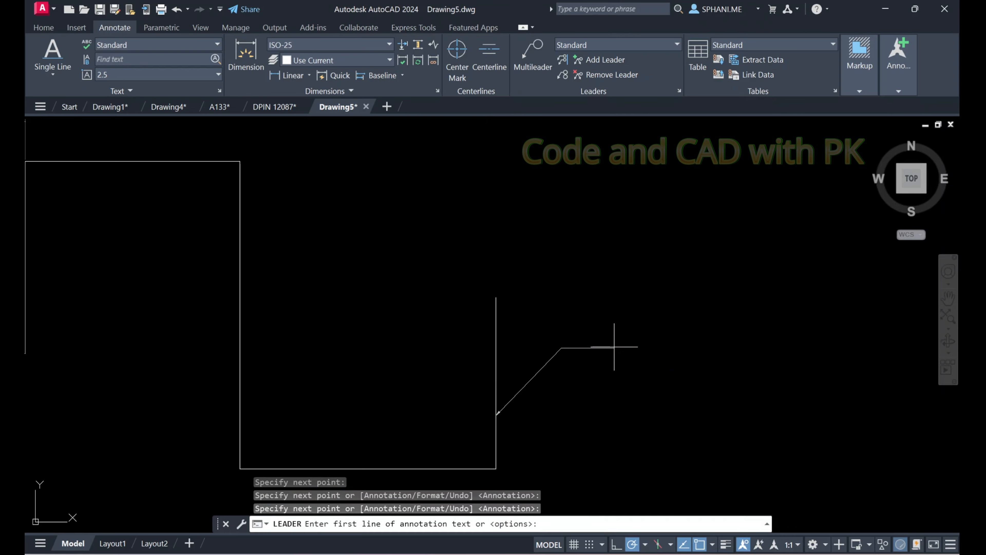
{"action": "key", "text": "Return"}
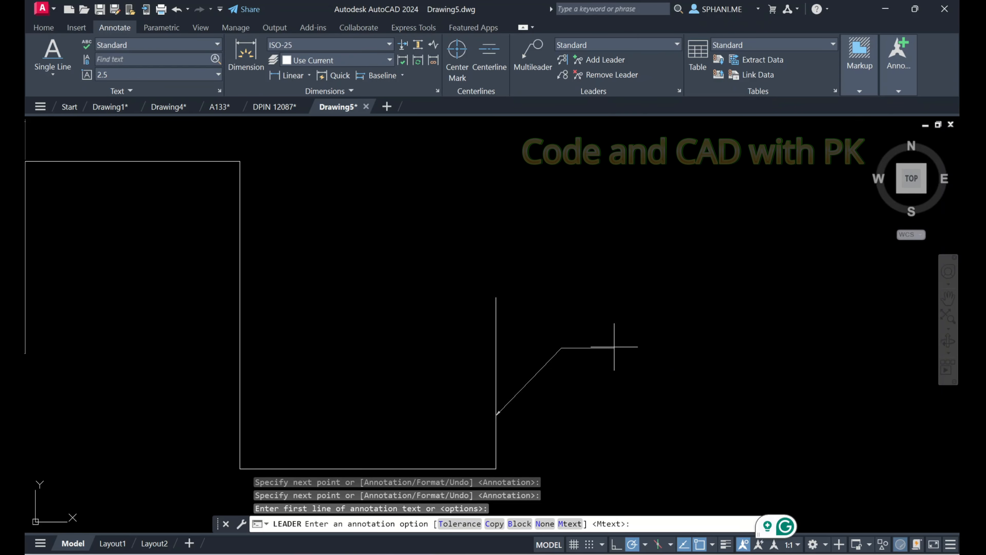
{"action": "key", "text": "Return"}
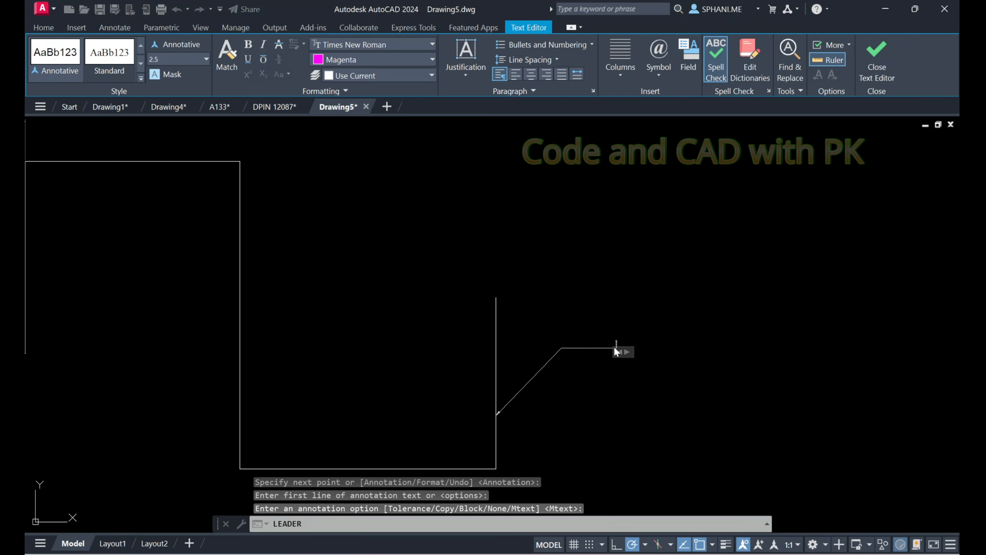
{"action": "type", "text": "code and"}
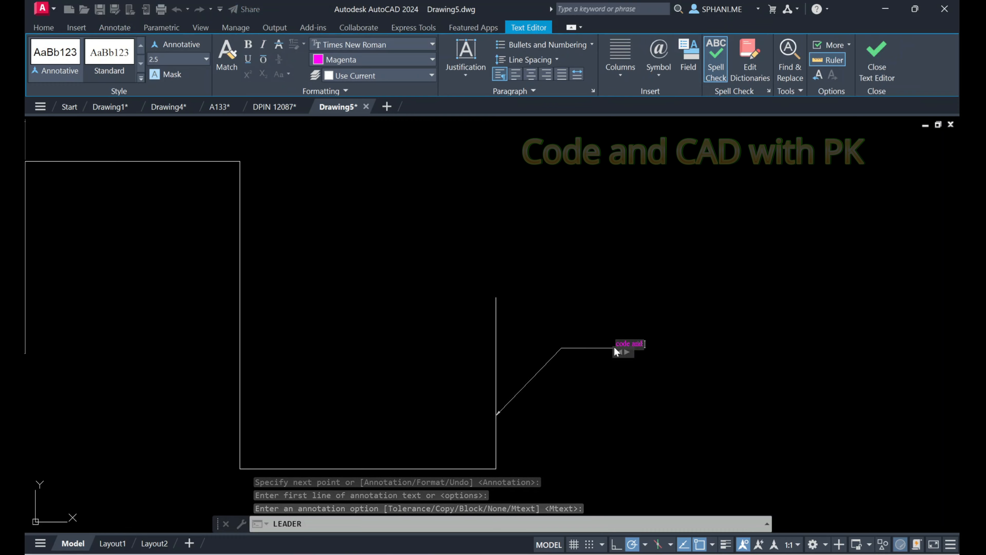
{"action": "type", "text": " CAD"}
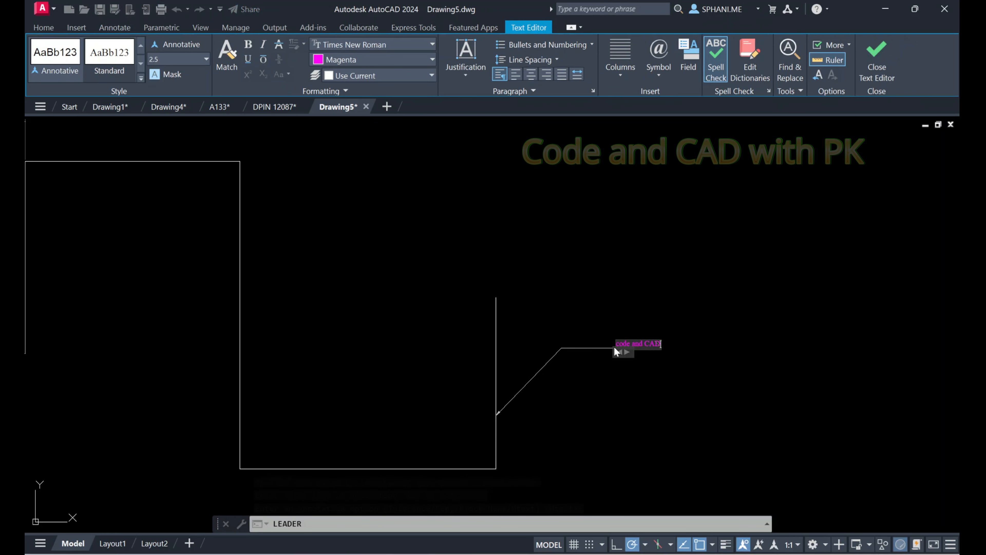
{"action": "left_click", "coordinate": [665, 413]}
Move the "code and CAD" annotation along the landing, closer to the leader's bend
{"action": "scroll", "coordinate": [639, 398], "scroll_direction": "up", "scroll_amount": 4}
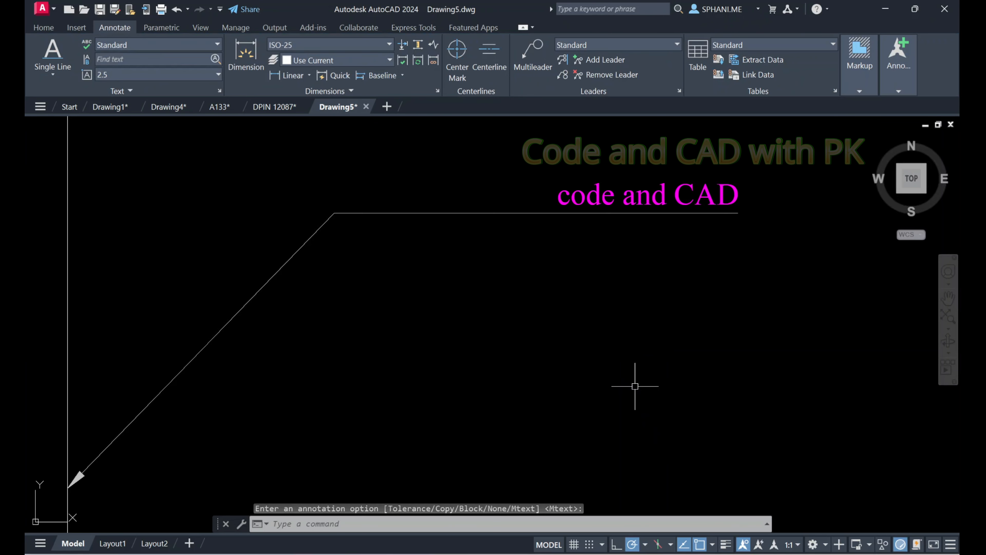
{"action": "left_click", "coordinate": [653, 180]}
{"action": "left_click", "coordinate": [653, 213]}
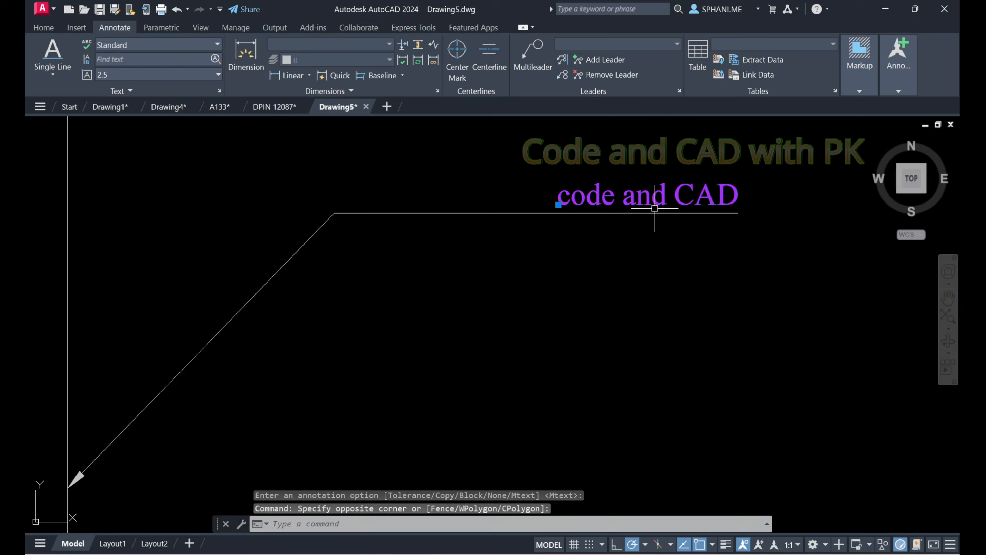
{"action": "left_click", "coordinate": [559, 205]}
{"action": "left_click", "coordinate": [419, 203]}
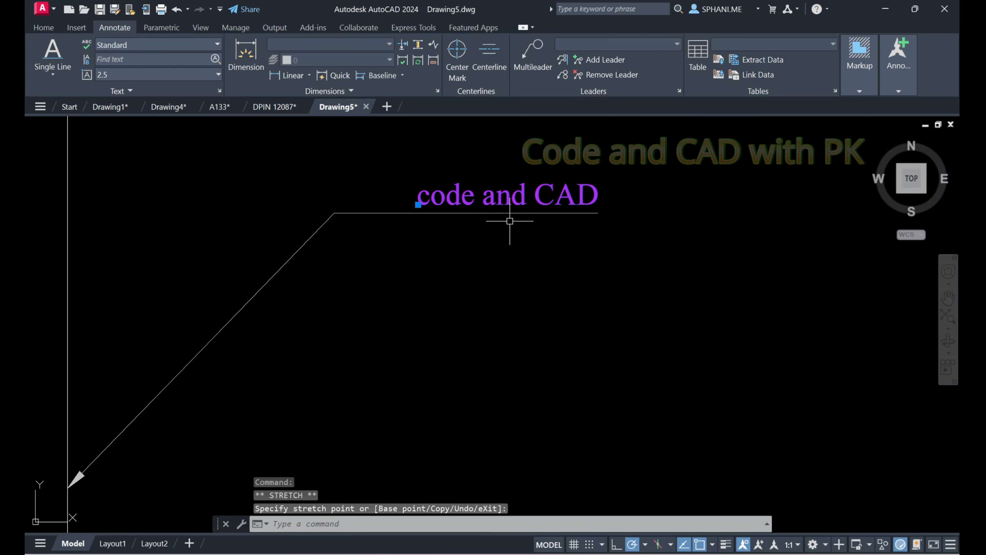
{"action": "scroll", "coordinate": [606, 222], "scroll_direction": "down", "scroll_amount": 4}
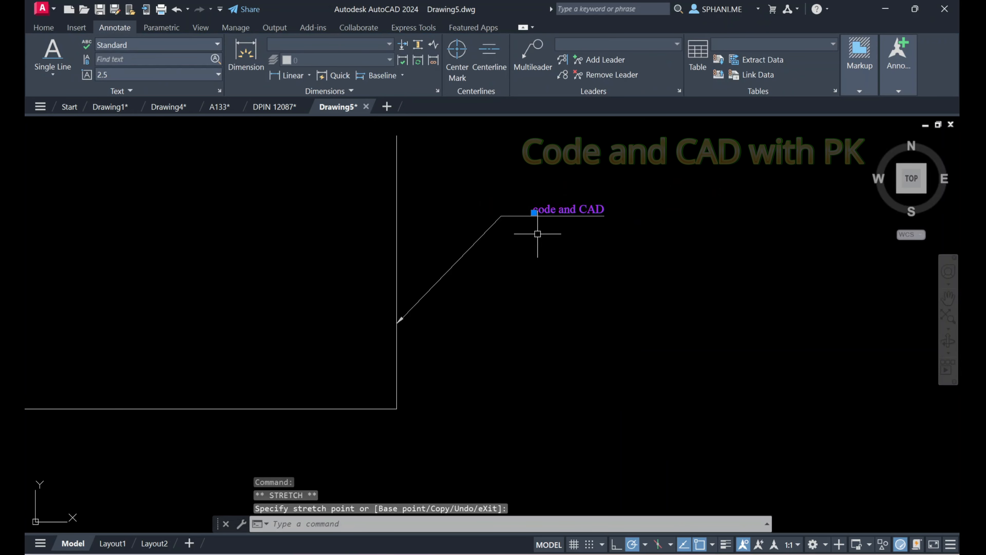
{"action": "key", "text": "Escape"}
{"action": "key", "text": "Escape"}
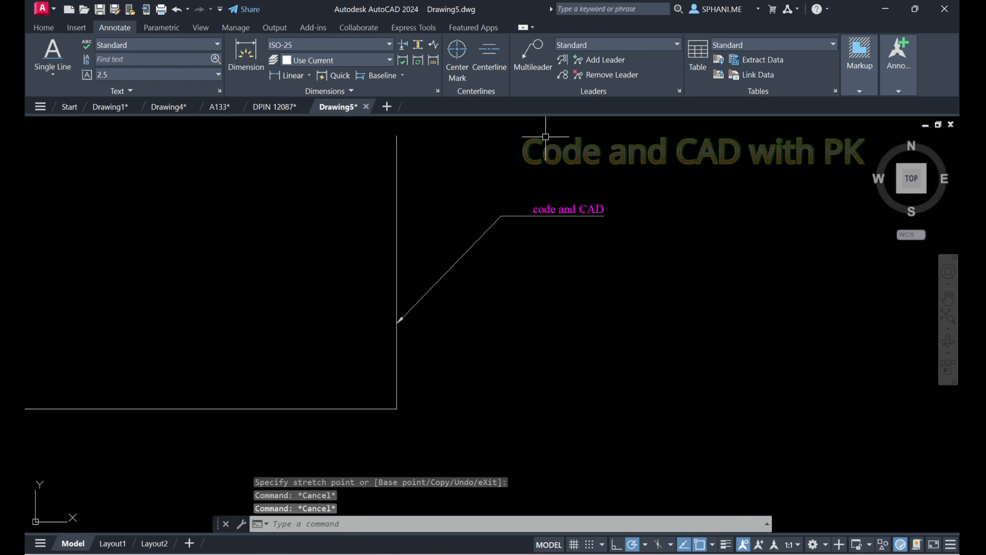
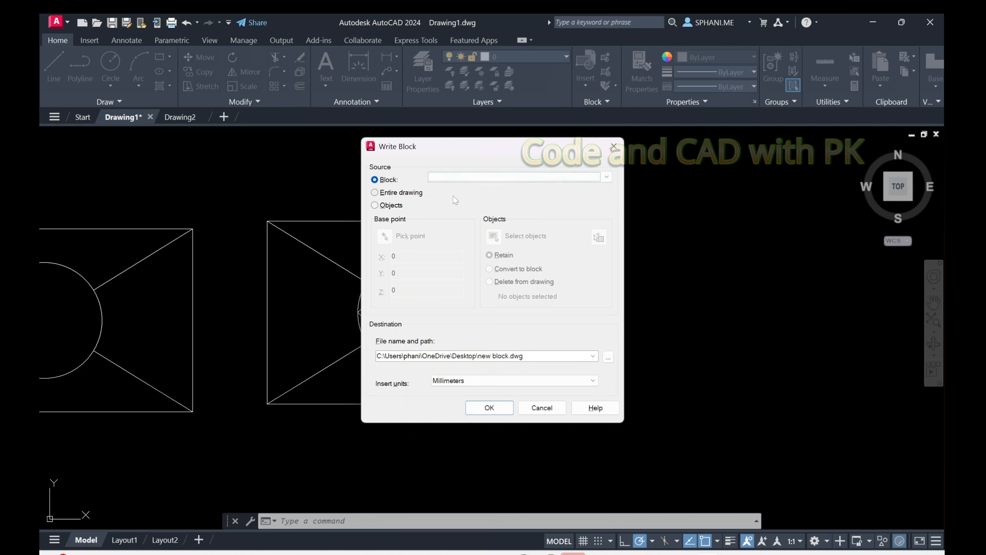
Set Write Block's source to objects, using the lower-left corner of the rectangle containing the diamond as base point and selecting that whole figure
{"action": "key", "text": "Tab"}
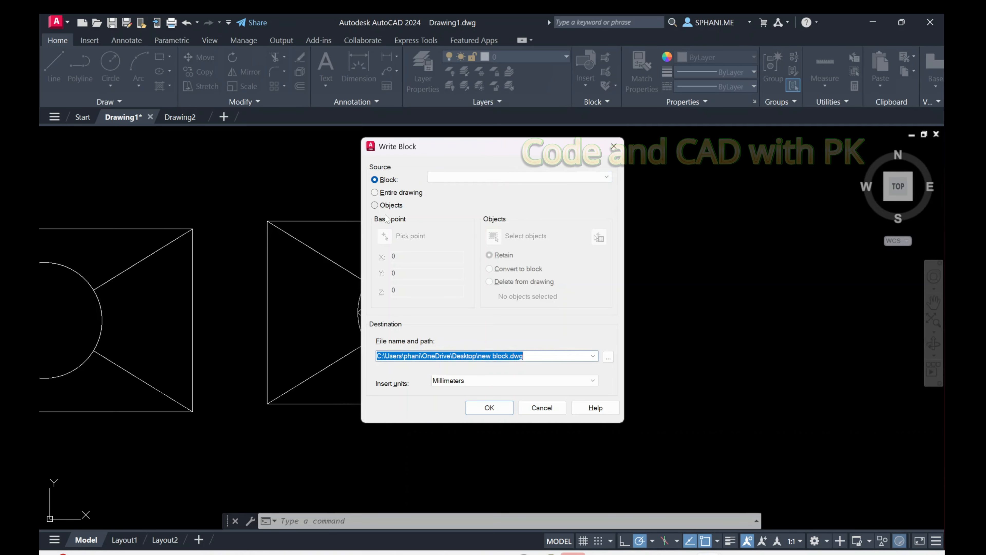
{"action": "left_click", "coordinate": [375, 208]}
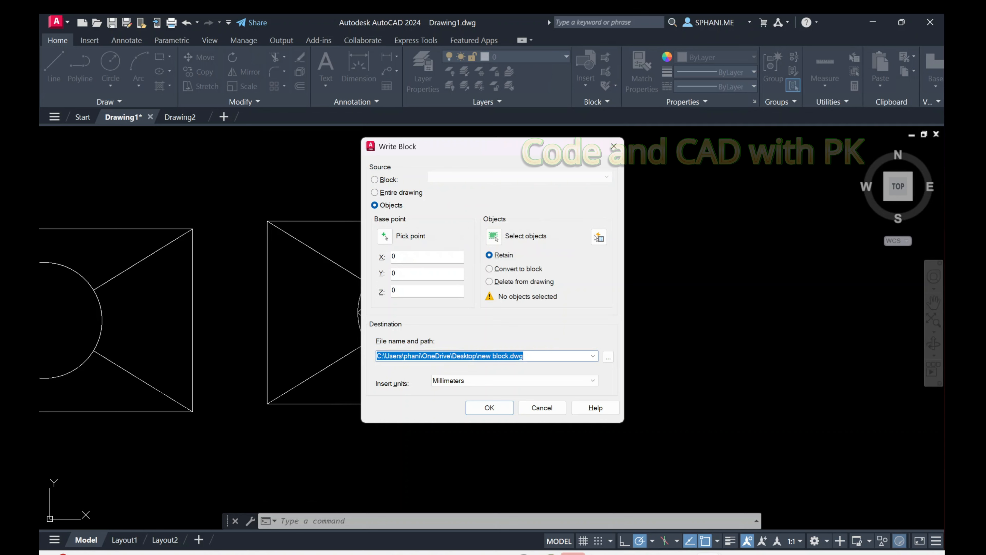
{"action": "left_click", "coordinate": [394, 237]}
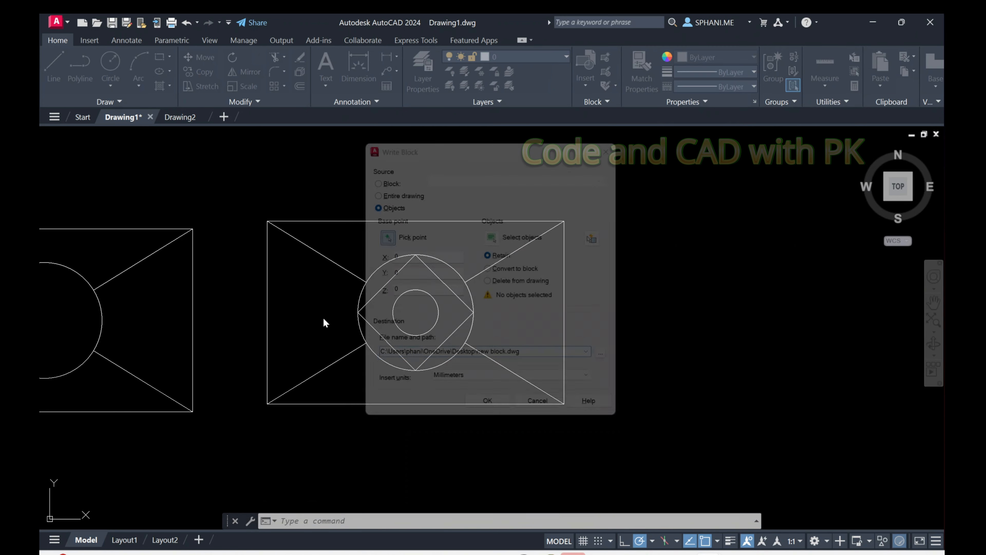
{"action": "left_click", "coordinate": [267, 404]}
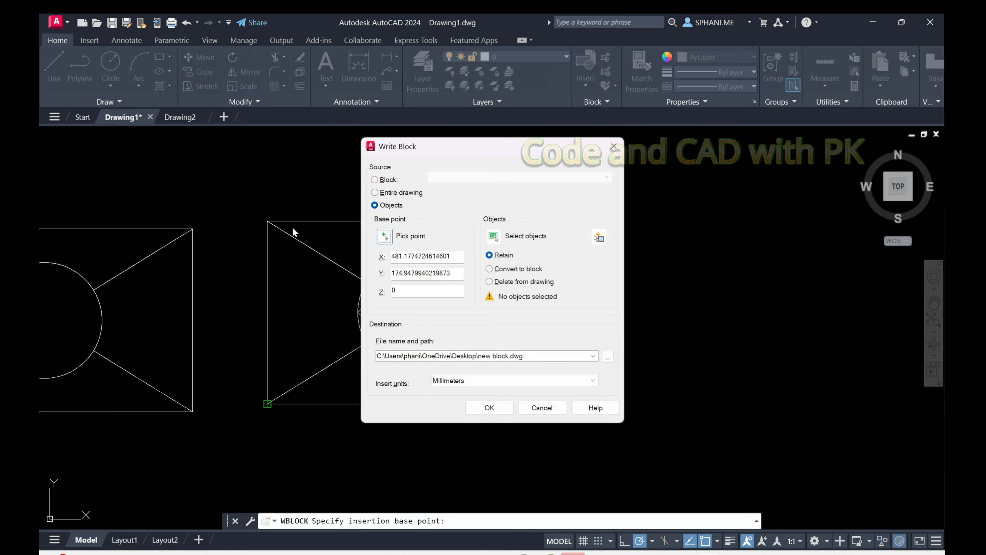
{"action": "left_click", "coordinate": [494, 237]}
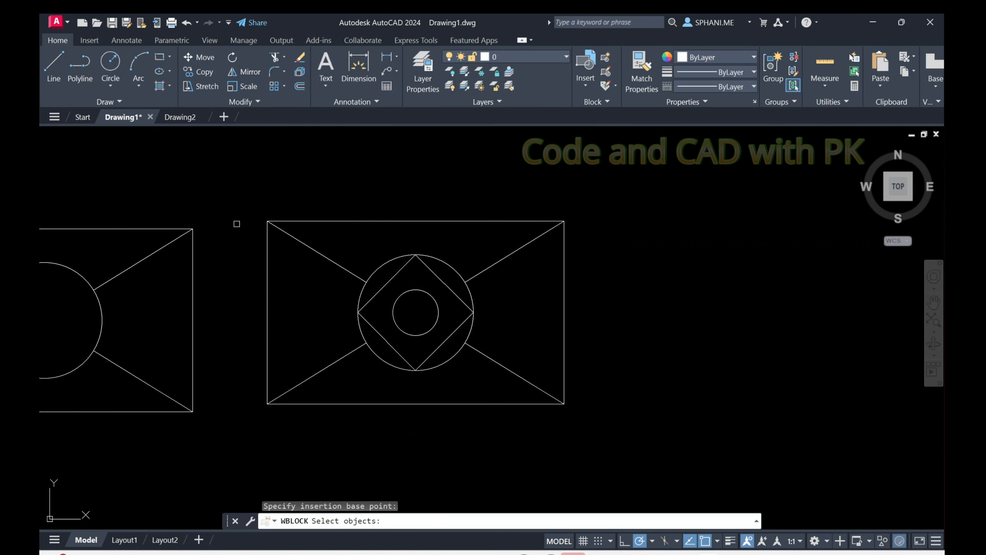
{"action": "left_click", "coordinate": [255, 201]}
{"action": "left_click", "coordinate": [603, 439]}
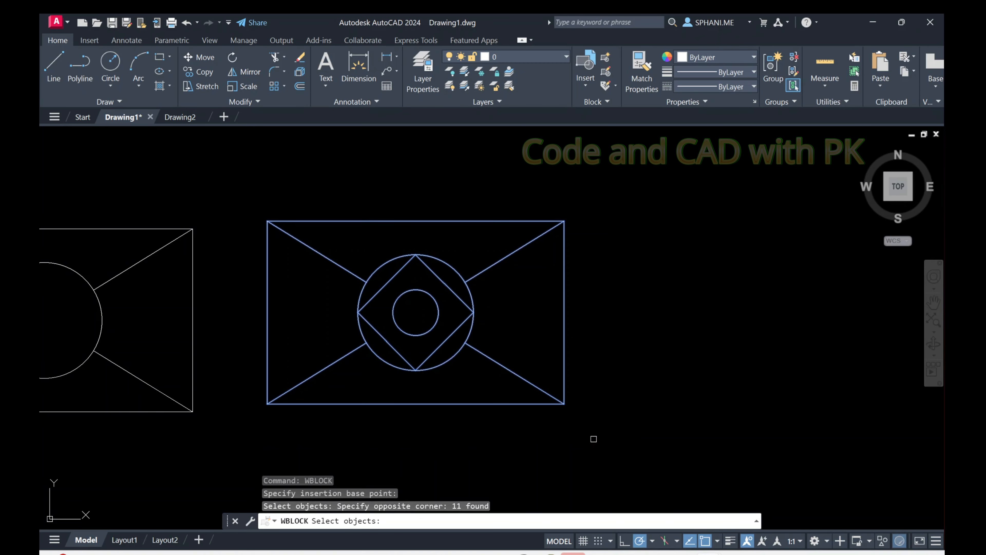
{"action": "key", "text": "Return"}
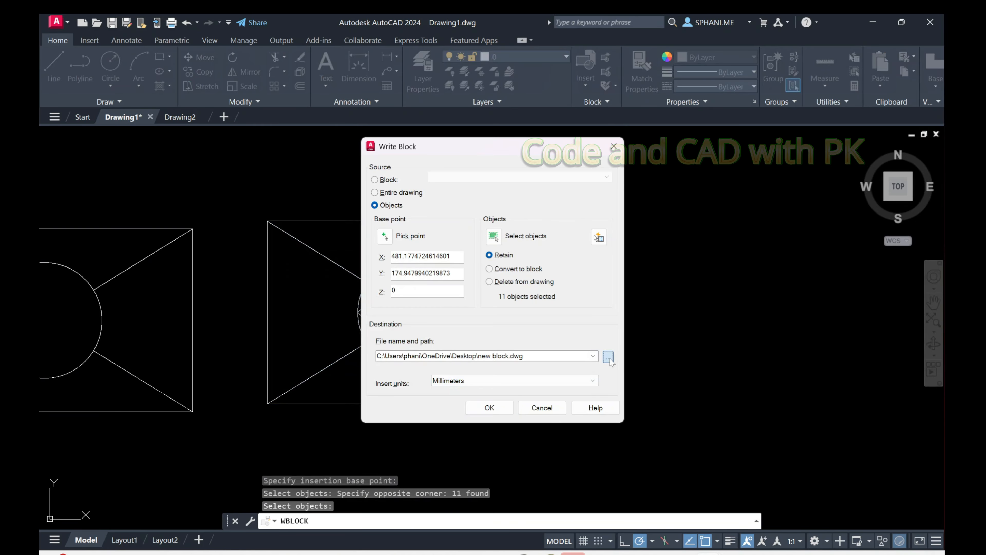
Save the block to the Desktop as new block1.dwg in millimetres
{"action": "left_click", "coordinate": [324, 245]}
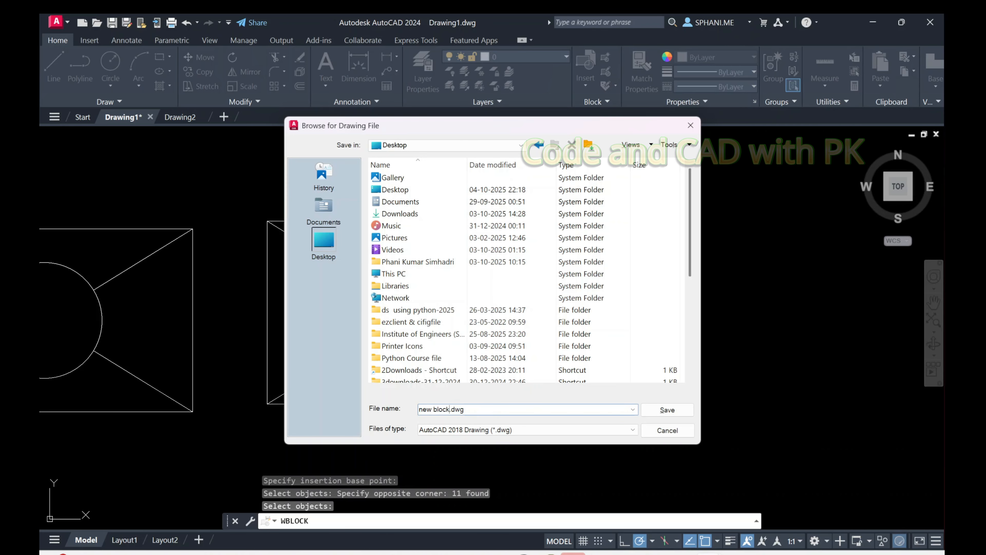
{"action": "left_click", "coordinate": [667, 409]}
{"action": "left_click", "coordinate": [489, 407]}
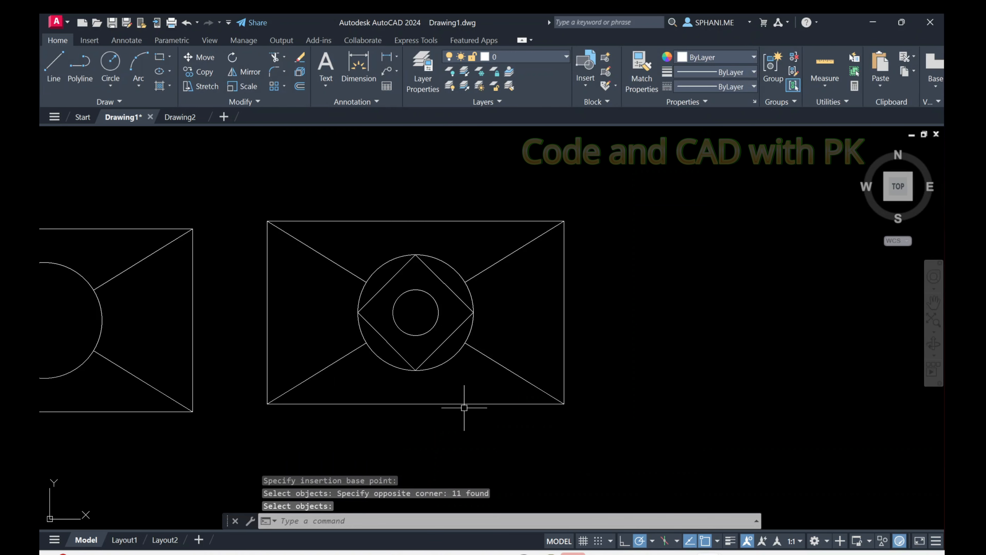
{"action": "type", "text": "zz"}
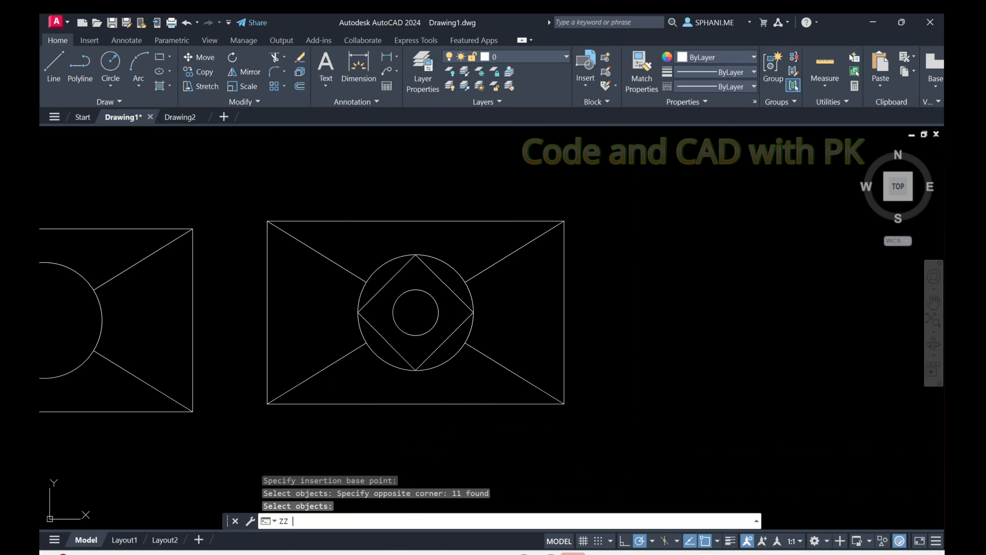
{"action": "key", "text": "Escape"}
{"action": "key", "text": "Escape"}
{"action": "key", "text": "Escape"}
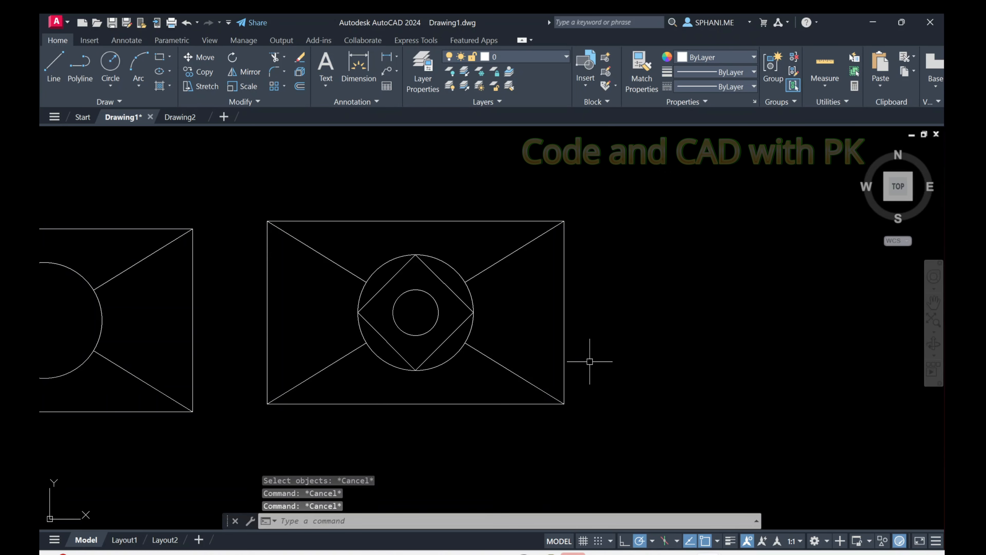
Zoom to the drawing's extents and examine which blocks are offered for insertion
{"action": "type", "text": "z"}
{"action": "key", "text": "Return"}
{"action": "type", "text": "e"}
{"action": "key", "text": "Return"}
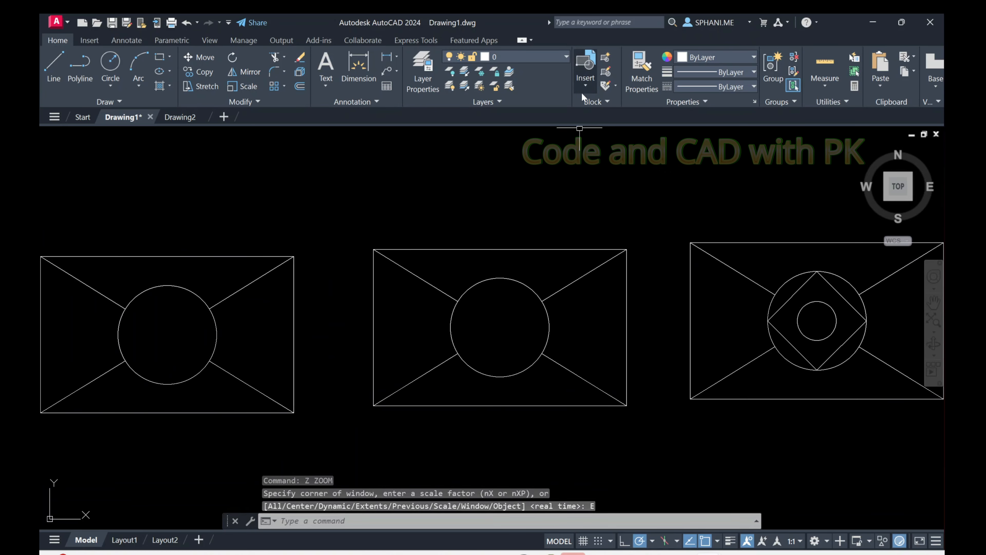
{"action": "left_click", "coordinate": [582, 92]}
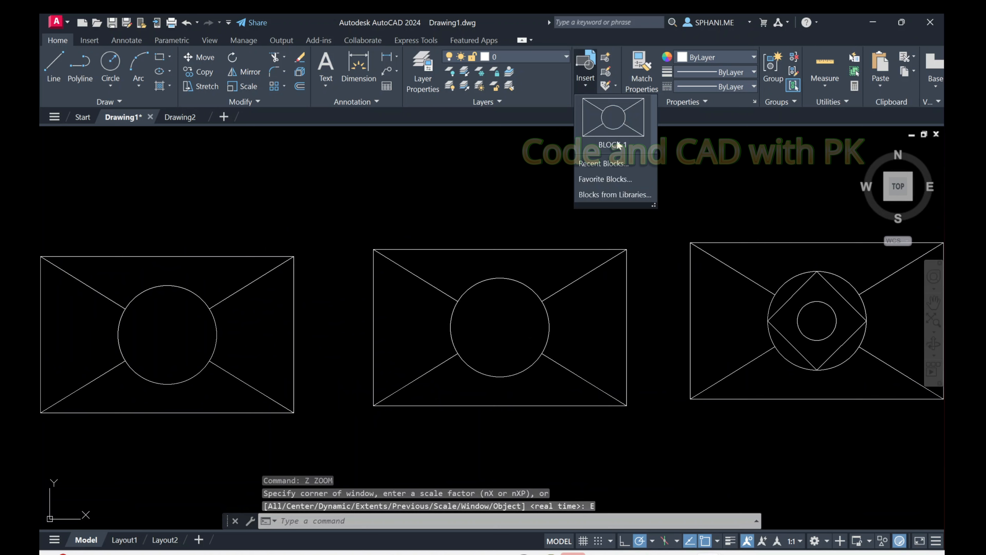
{"action": "left_click", "coordinate": [504, 344]}
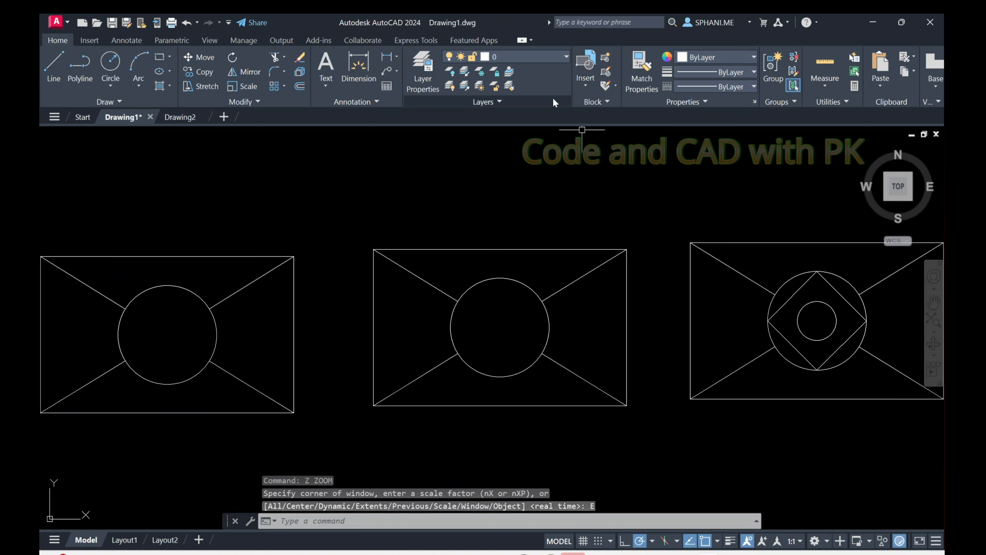
{"action": "left_click", "coordinate": [584, 68]}
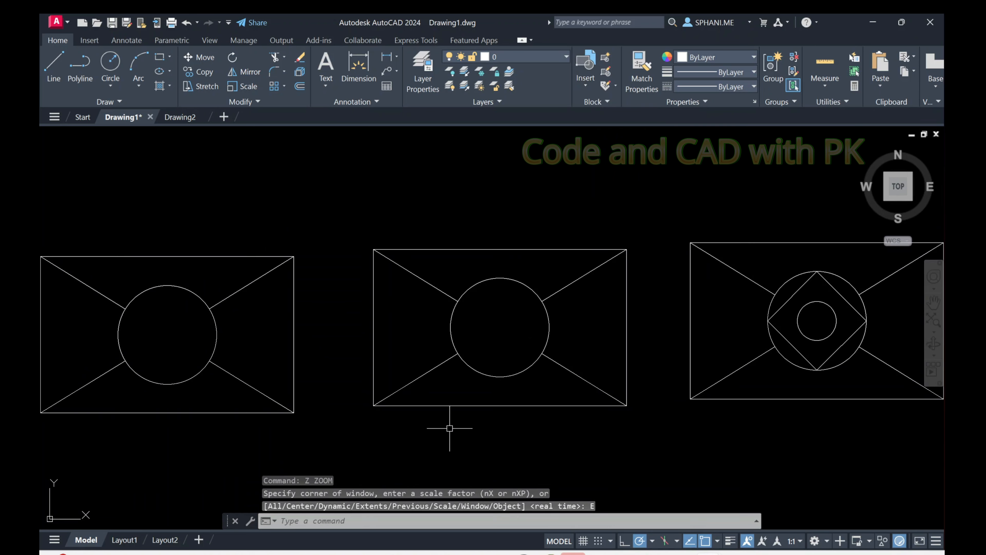
Start INSERT and place a copy of the recent block new block1 above the middle rectangle
{"action": "type", "text": "INSERT"}
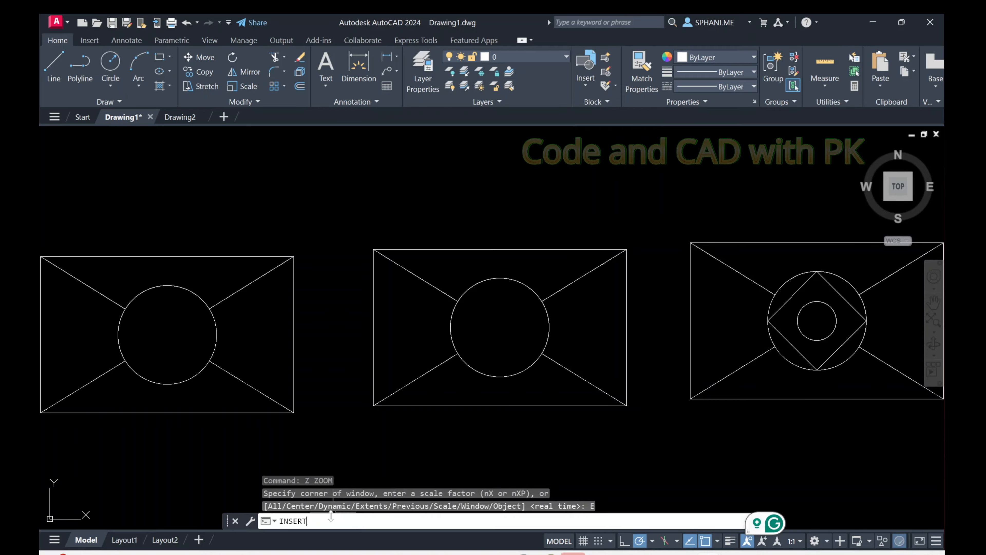
{"action": "key", "text": "Return"}
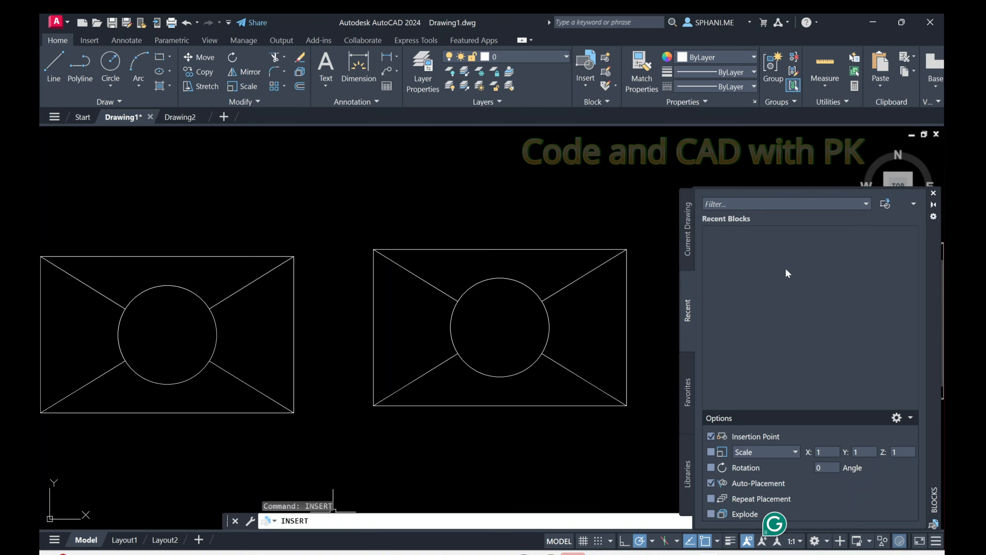
{"action": "mouse_move", "coordinate": [726, 259]}
{"action": "left_mouse_down"}
{"action": "mouse_move", "coordinate": [471, 211]}
{"action": "mouse_move", "coordinate": [367, 221]}
{"action": "mouse_move", "coordinate": [378, 222]}
{"action": "left_mouse_up"}
{"action": "scroll", "coordinate": [497, 272], "scroll_direction": "up", "scroll_amount": 4}
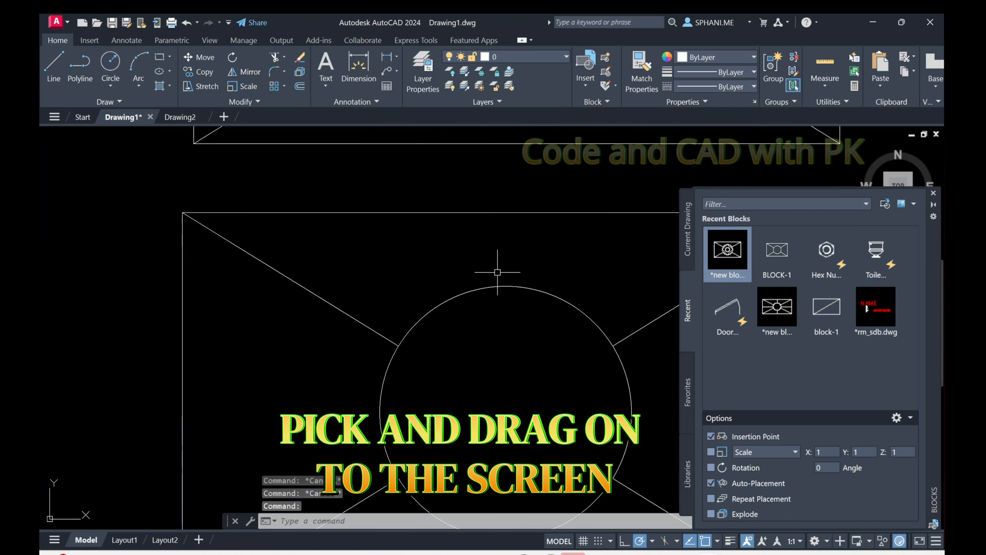
Insert two more copies of new block1, one above and one below the original diamond figure
{"action": "scroll", "coordinate": [498, 272], "scroll_direction": "down", "scroll_amount": 6}
{"action": "middle_click_drag", "start_coordinate": [513, 279], "coordinate": [276, 299]}
{"action": "left_click_drag", "start_coordinate": [736, 261], "coordinate": [383, 257]}
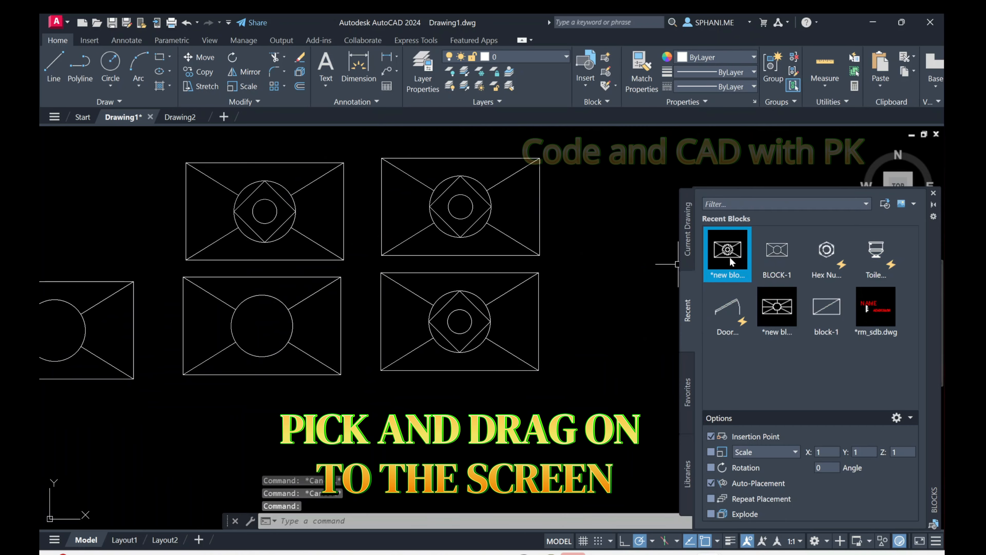
{"action": "left_click_drag", "start_coordinate": [730, 263], "coordinate": [386, 485]}
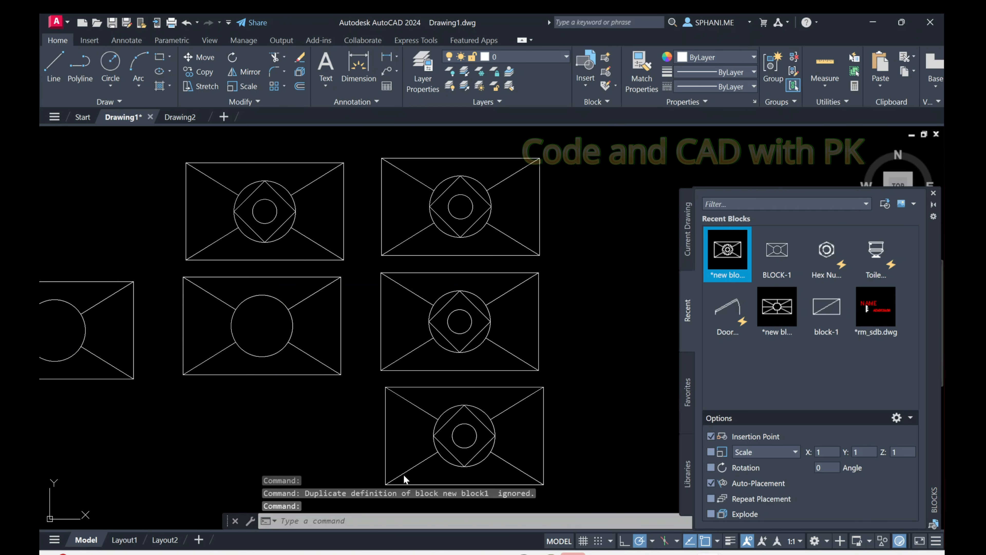
{"action": "key", "text": "Escape"}
{"action": "key", "text": "Escape"}
Switch to Drawing2 and insert a copy of new block1 in the empty drawing
{"action": "left_click", "coordinate": [180, 117]}
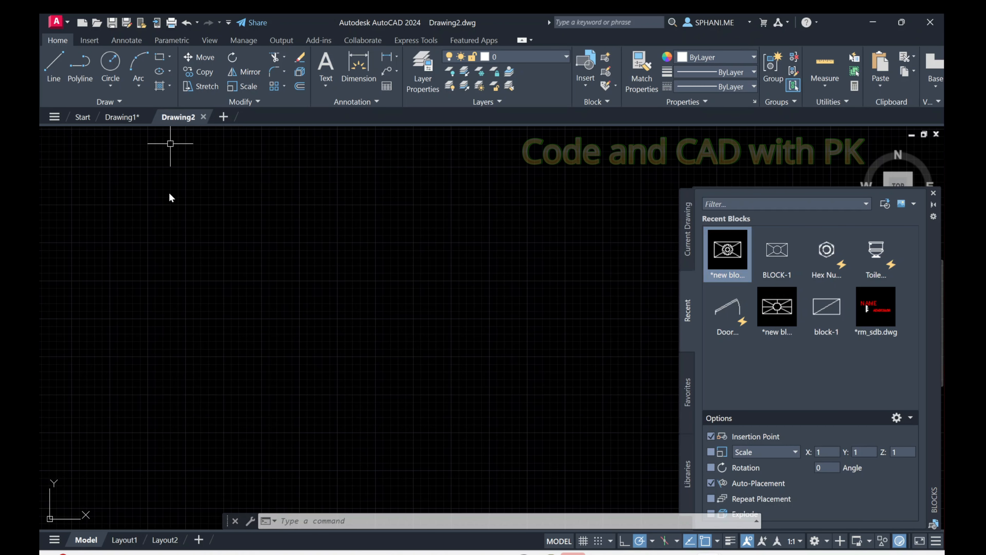
{"action": "left_click_drag", "start_coordinate": [732, 256], "coordinate": [403, 210]}
{"action": "left_click", "coordinate": [207, 187]}
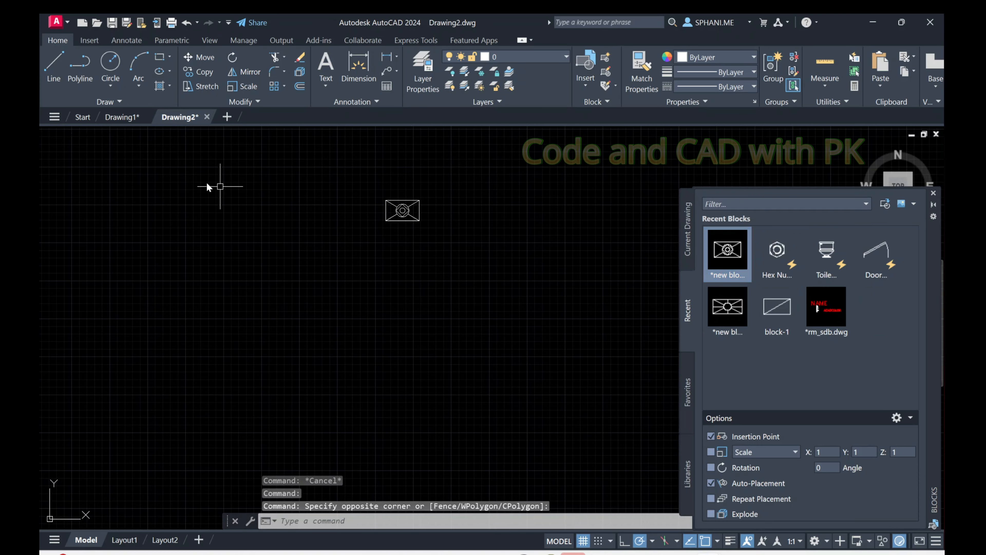
Insert two more copies of new block1, one to the right of the first copy and one directly below it
{"action": "scroll", "coordinate": [404, 206], "scroll_direction": "up", "scroll_amount": 8}
{"action": "middle_click_drag", "start_coordinate": [480, 220], "coordinate": [294, 222]}
{"action": "left_click_drag", "start_coordinate": [727, 251], "coordinate": [365, 307]}
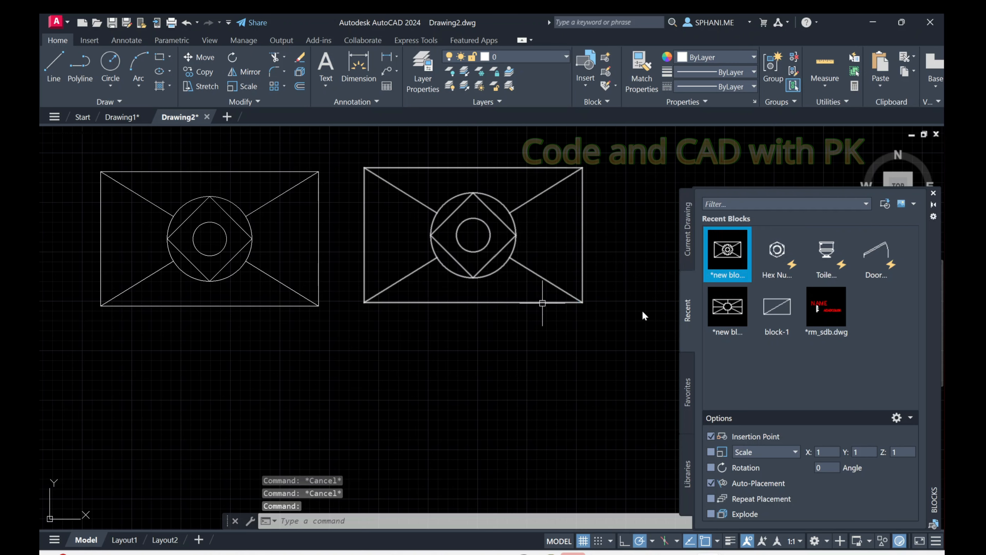
{"action": "left_click_drag", "start_coordinate": [727, 253], "coordinate": [101, 458]}
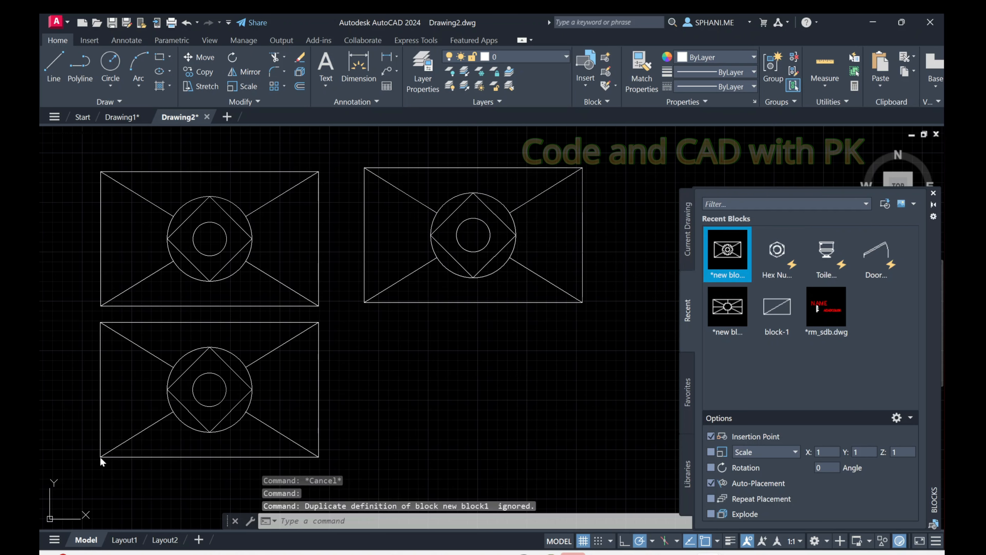
Create a new drawing, insert one copy of the recent block new block1 in it, and close the Blocks palette
{"action": "scroll", "coordinate": [352, 402], "scroll_direction": "down", "scroll_amount": 2}
{"action": "scroll", "coordinate": [272, 272], "scroll_direction": "up", "scroll_amount": 1}
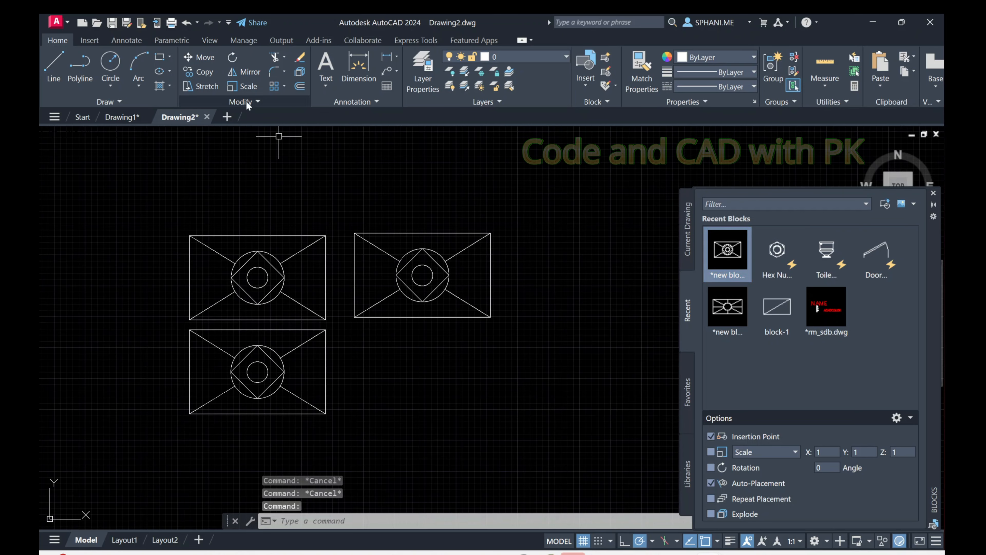
{"action": "left_click", "coordinate": [228, 117]}
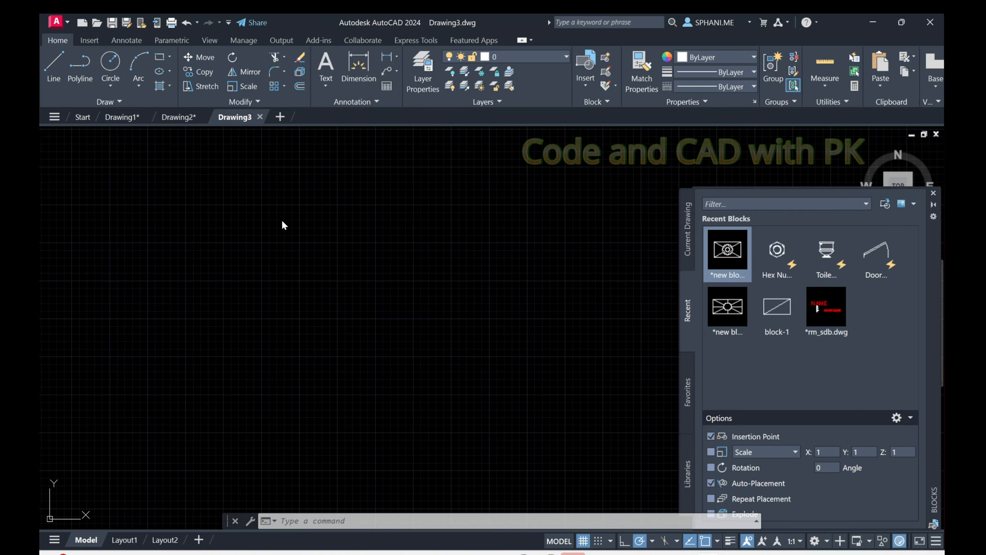
{"action": "left_click_drag", "start_coordinate": [729, 256], "coordinate": [342, 253]}
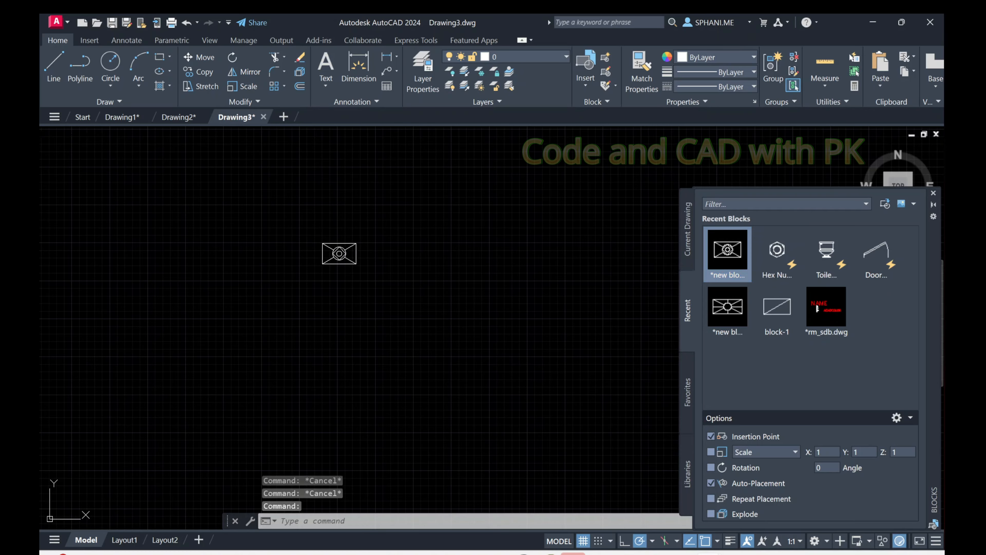
{"action": "scroll", "coordinate": [324, 220], "scroll_direction": "up", "scroll_amount": 3}
{"action": "scroll", "coordinate": [350, 277], "scroll_direction": "up", "scroll_amount": 6}
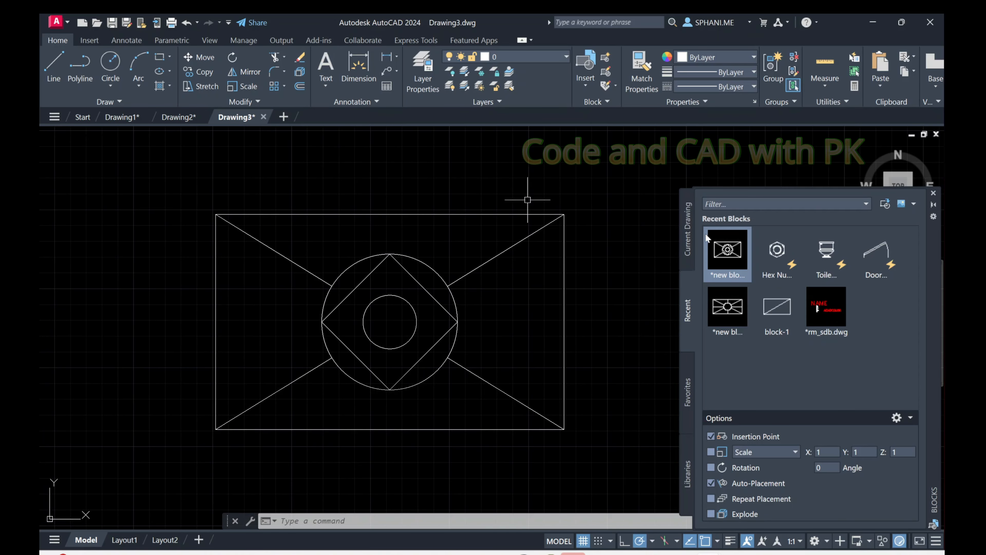
{"action": "left_click", "coordinate": [934, 193]}
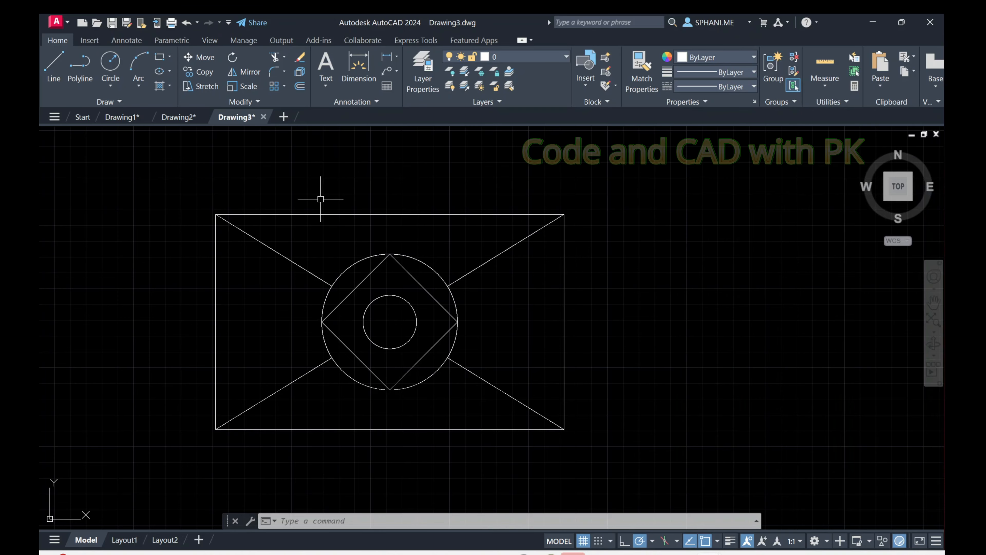
Open the recent drawing A133 and ignore its unresolved reference files
{"action": "left_click", "coordinate": [83, 117]}
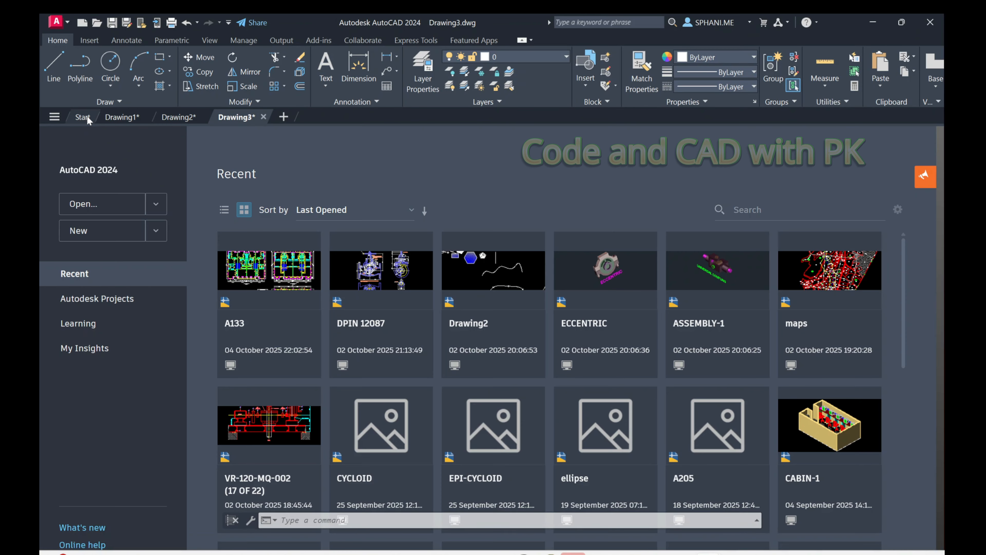
{"action": "left_click", "coordinate": [271, 280]}
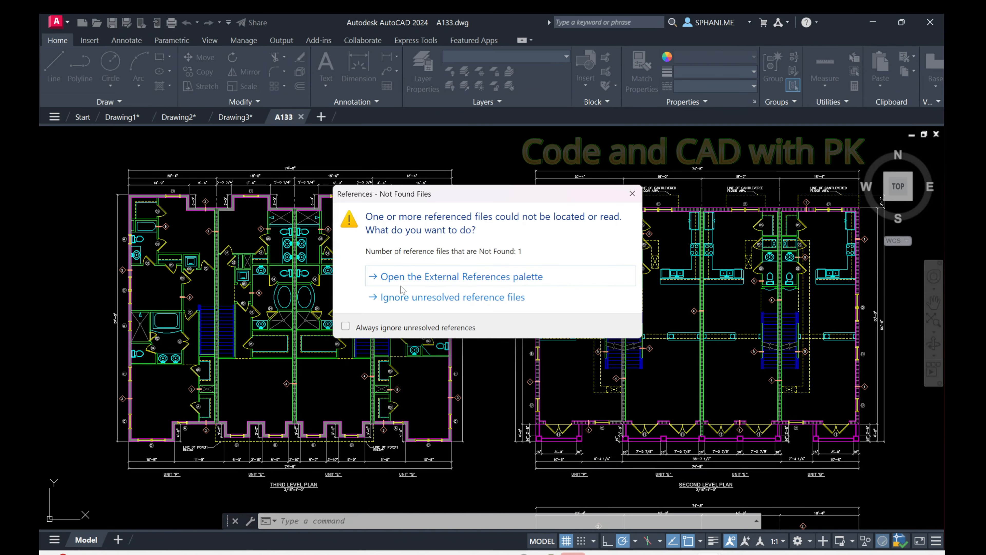
{"action": "left_click", "coordinate": [404, 298]}
Examine the door blocks near the central bathrooms of the third level plan by selecting three of them, then clear the selection
{"action": "scroll", "coordinate": [287, 244], "scroll_direction": "up", "scroll_amount": 6}
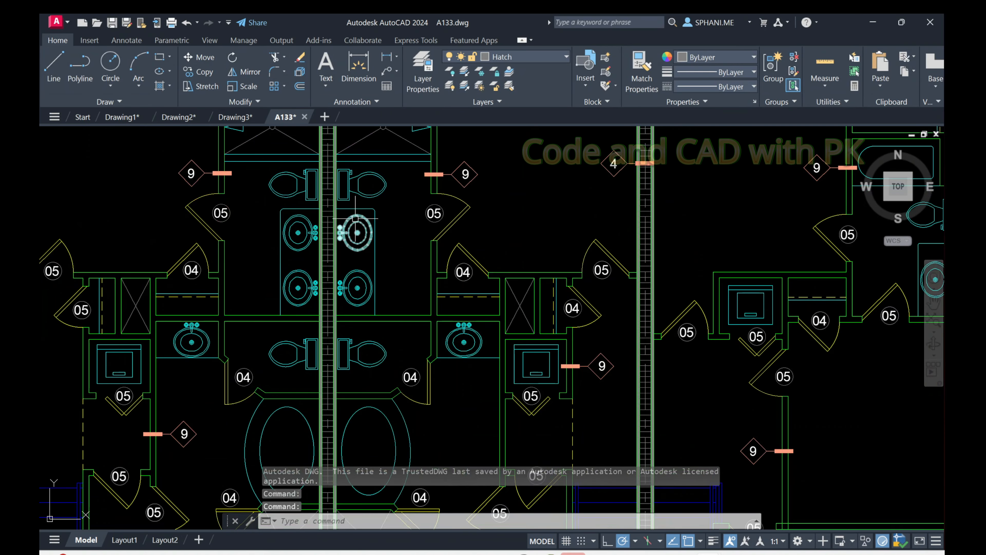
{"action": "scroll", "coordinate": [355, 222], "scroll_direction": "up", "scroll_amount": 2}
{"action": "middle_click_drag", "start_coordinate": [413, 206], "coordinate": [419, 299]}
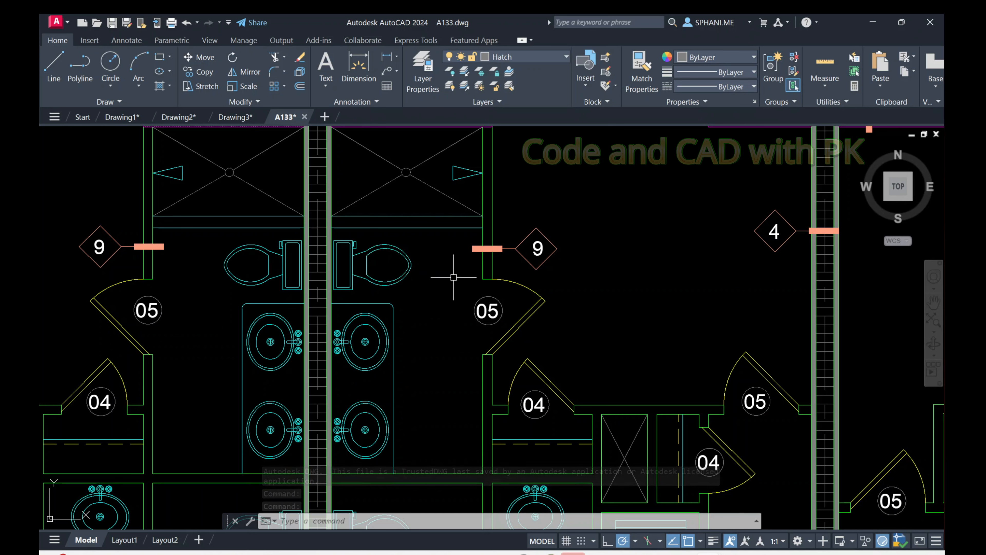
{"action": "scroll", "coordinate": [561, 303], "scroll_direction": "down", "scroll_amount": 2}
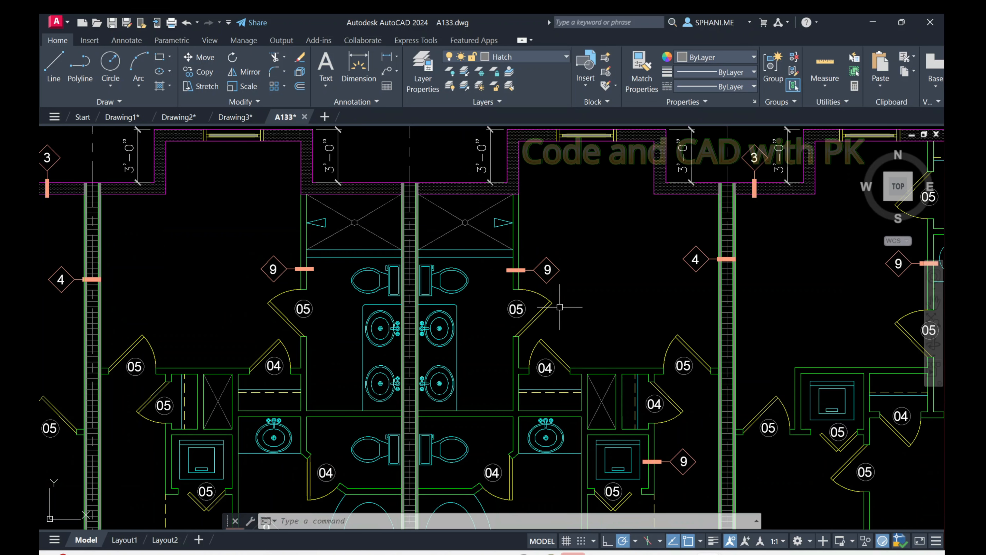
{"action": "scroll", "coordinate": [559, 307], "scroll_direction": "up", "scroll_amount": 2}
{"action": "left_click", "coordinate": [550, 291]}
{"action": "left_click", "coordinate": [529, 315]}
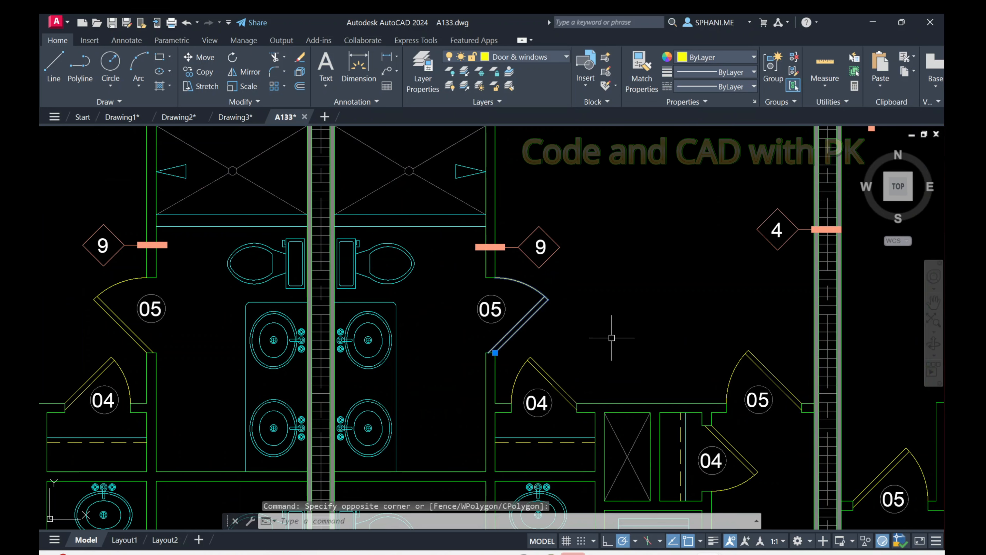
{"action": "left_click", "coordinate": [749, 373]}
{"action": "left_click", "coordinate": [713, 342]}
{"action": "left_click_drag", "start_coordinate": [540, 374], "coordinate": [517, 353]}
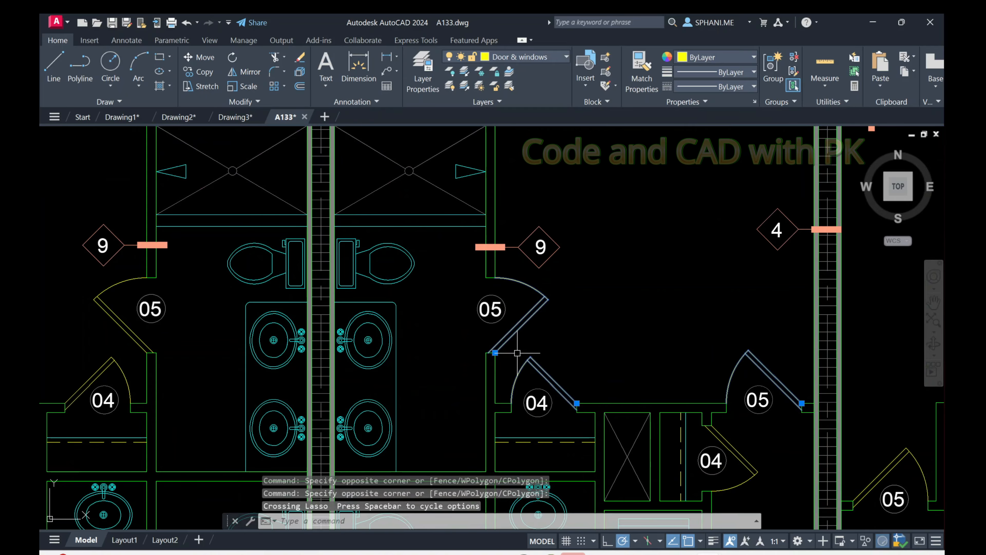
{"action": "key", "text": "Escape"}
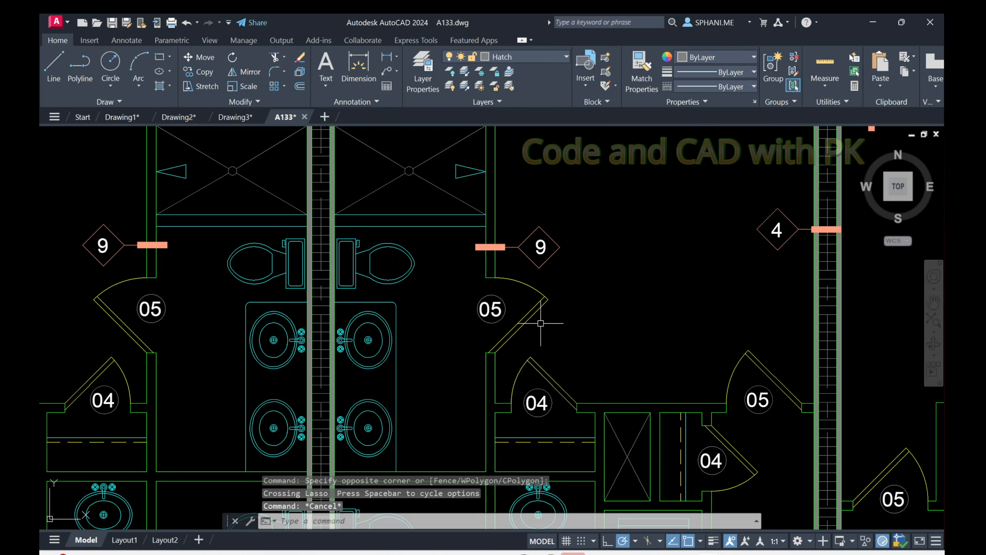
Examine a washbasin block in the central bathrooms and the window marked C in the upper wall by selecting them
{"action": "scroll", "coordinate": [514, 308], "scroll_direction": "down", "scroll_amount": 2}
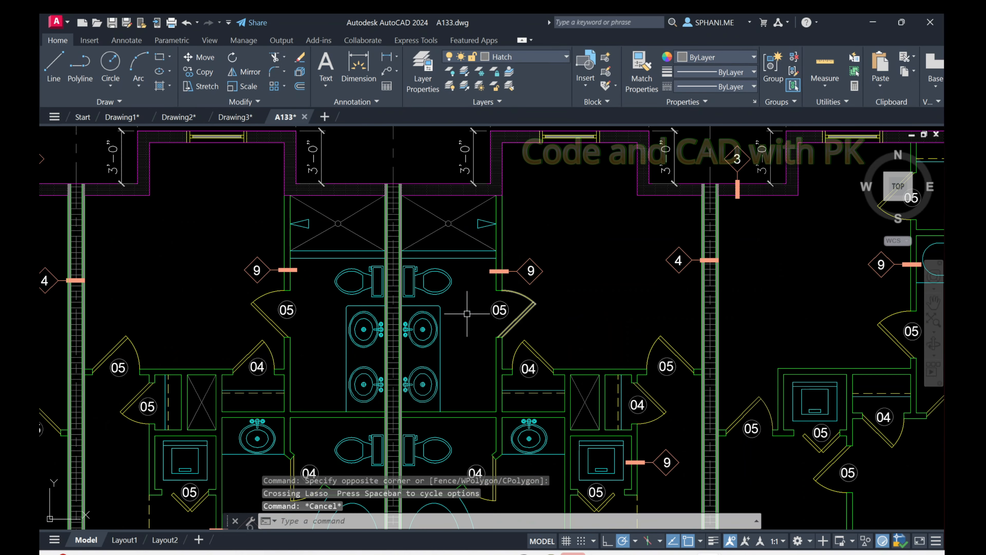
{"action": "scroll", "coordinate": [439, 310], "scroll_direction": "up", "scroll_amount": 2}
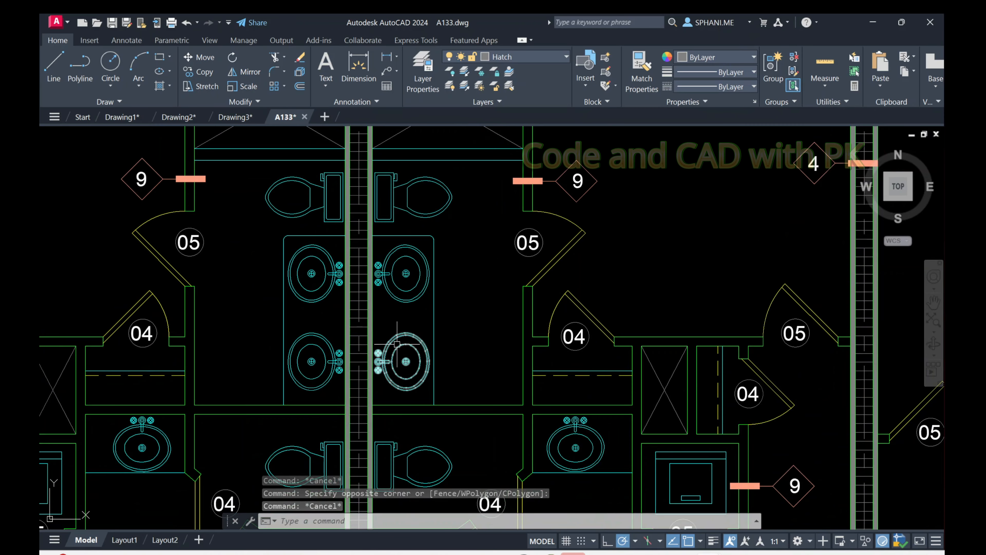
{"action": "left_click", "coordinate": [404, 339]}
{"action": "left_click", "coordinate": [395, 330]}
{"action": "key", "text": "Escape"}
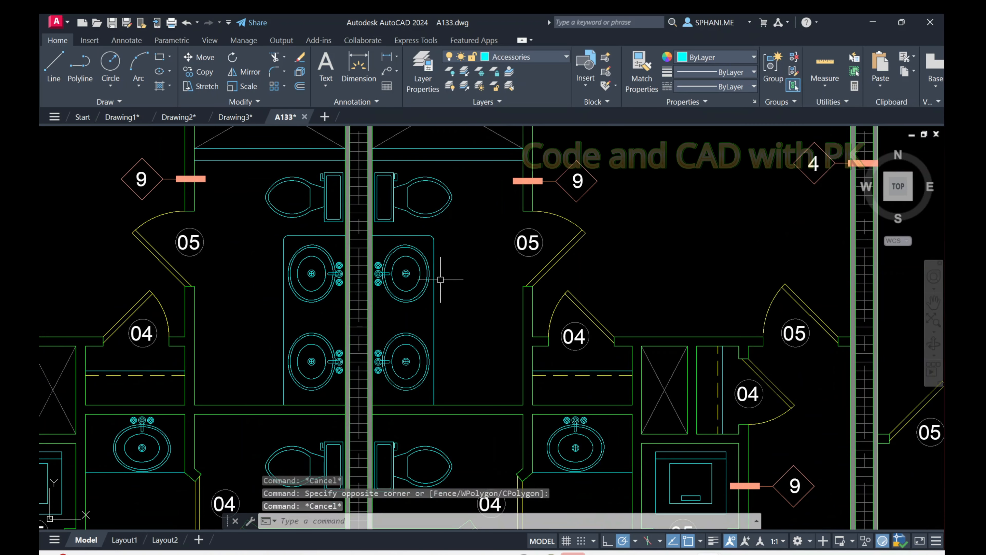
{"action": "scroll", "coordinate": [440, 280], "scroll_direction": "down", "scroll_amount": 4}
{"action": "scroll", "coordinate": [501, 361], "scroll_direction": "up", "scroll_amount": 2}
{"action": "mouse_move", "coordinate": [501, 361]}
{"action": "middle_mouse_down"}
{"action": "mouse_move", "coordinate": [517, 363]}
{"action": "mouse_move", "coordinate": [484, 516]}
{"action": "middle_mouse_up"}
{"action": "scroll", "coordinate": [365, 276], "scroll_direction": "up", "scroll_amount": 6}
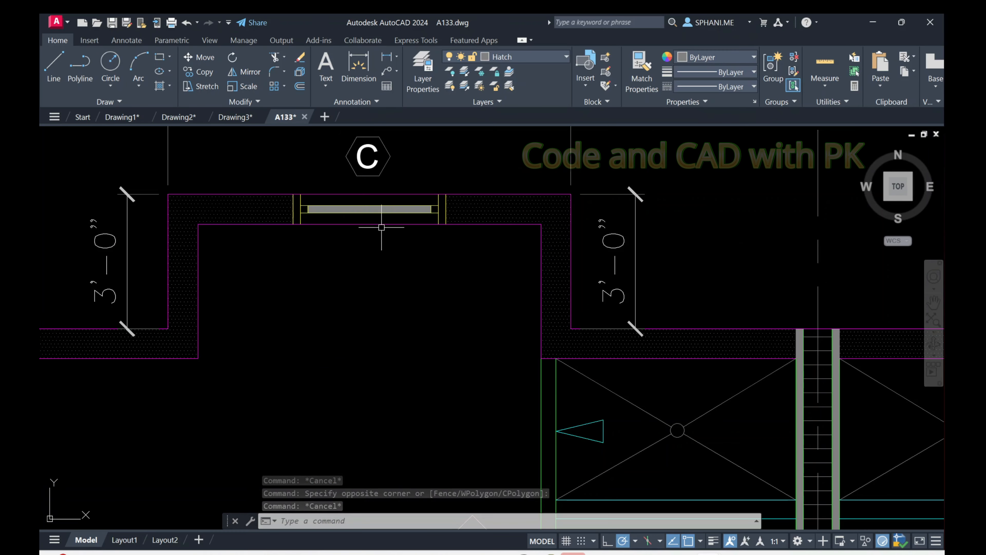
{"action": "left_click", "coordinate": [373, 210]}
{"action": "key", "text": "Escape"}
Review the repeated blocks across the third level plan, then zoom to the drawing's extents
{"action": "scroll", "coordinate": [420, 263], "scroll_direction": "down", "scroll_amount": 2}
{"action": "scroll", "coordinate": [420, 263], "scroll_direction": "down", "scroll_amount": 4}
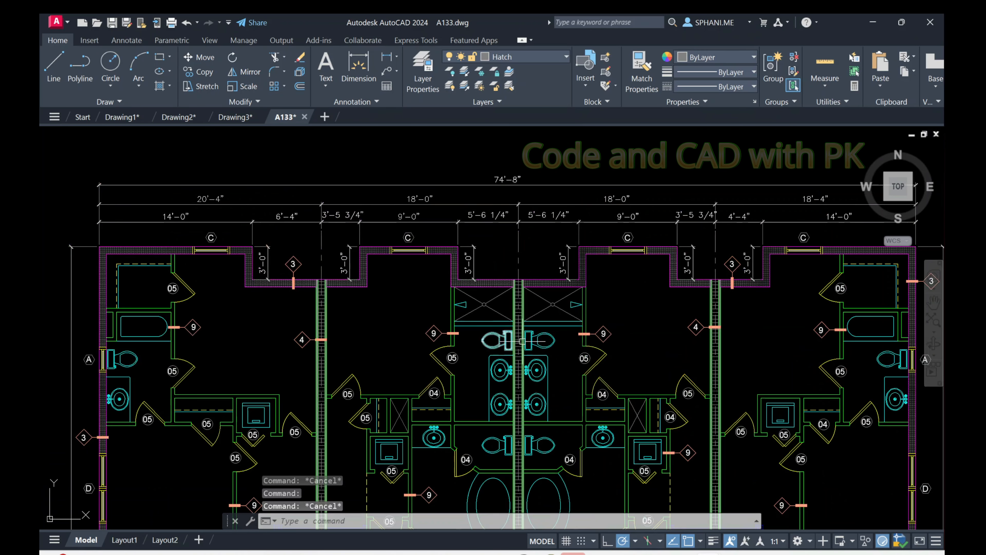
{"action": "key", "text": "Escape"}
{"action": "scroll", "coordinate": [560, 343], "scroll_direction": "up", "scroll_amount": 2}
{"action": "middle_click_drag", "start_coordinate": [560, 343], "coordinate": [430, 323]}
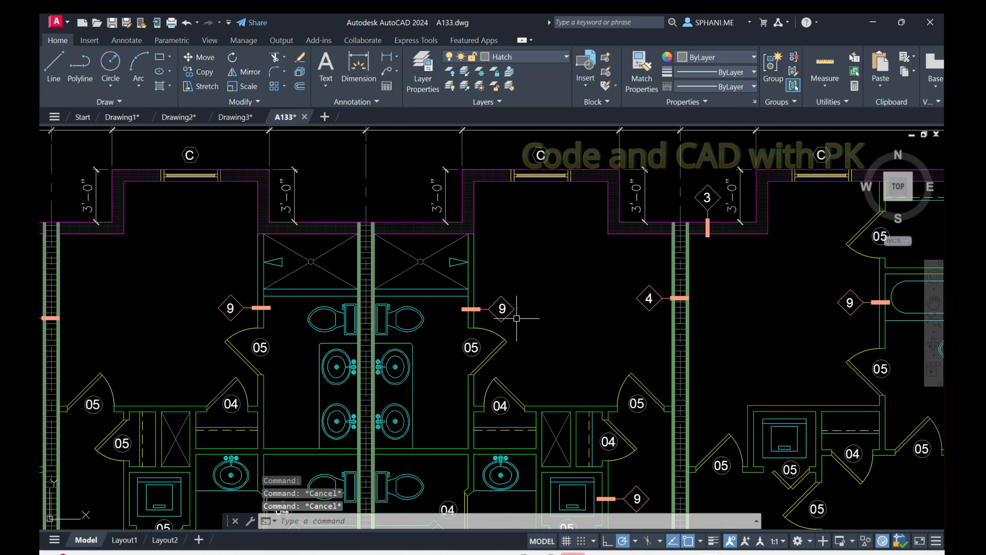
{"action": "scroll", "coordinate": [517, 318], "scroll_direction": "down", "scroll_amount": 2}
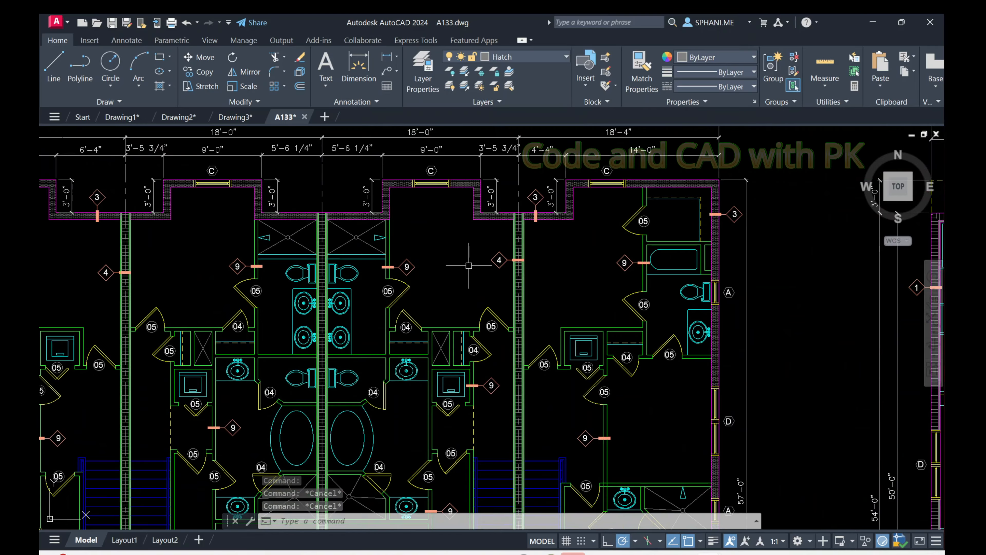
{"action": "scroll", "coordinate": [450, 268], "scroll_direction": "down", "scroll_amount": 2}
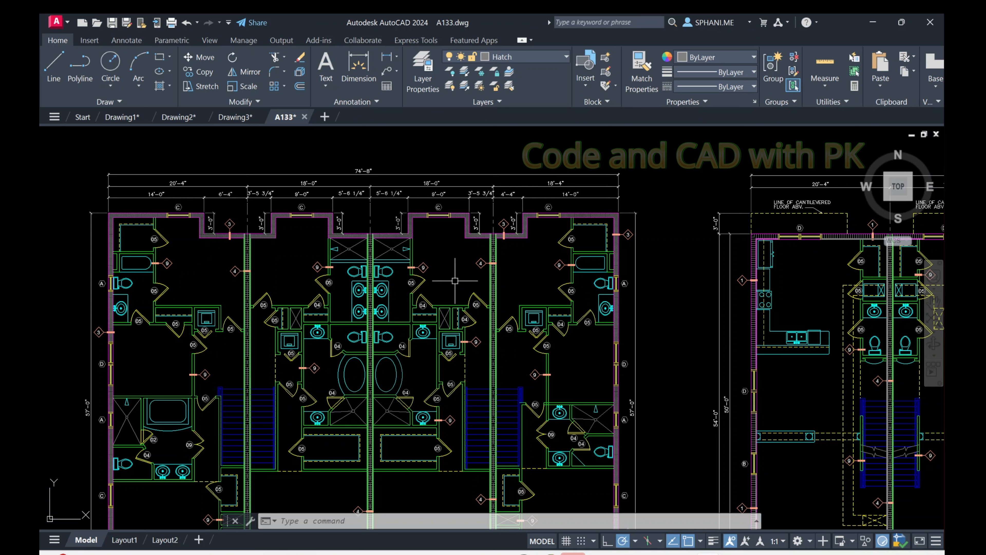
{"action": "type", "text": "z"}
{"action": "key", "text": "Return"}
{"action": "type", "text": "e"}
{"action": "key", "text": "Return"}
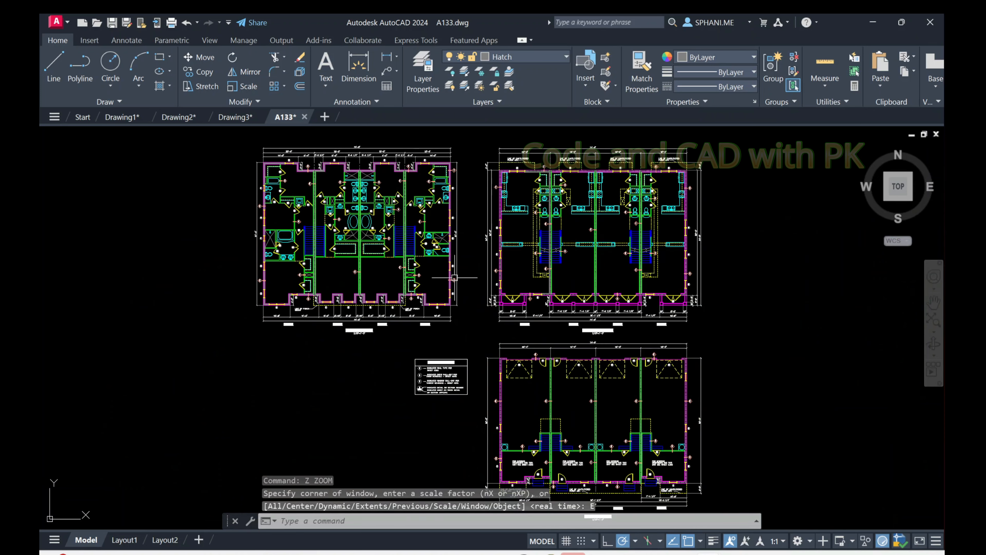
Create another new drawing and open the Tool Palettes
{"action": "left_click", "coordinate": [324, 117]}
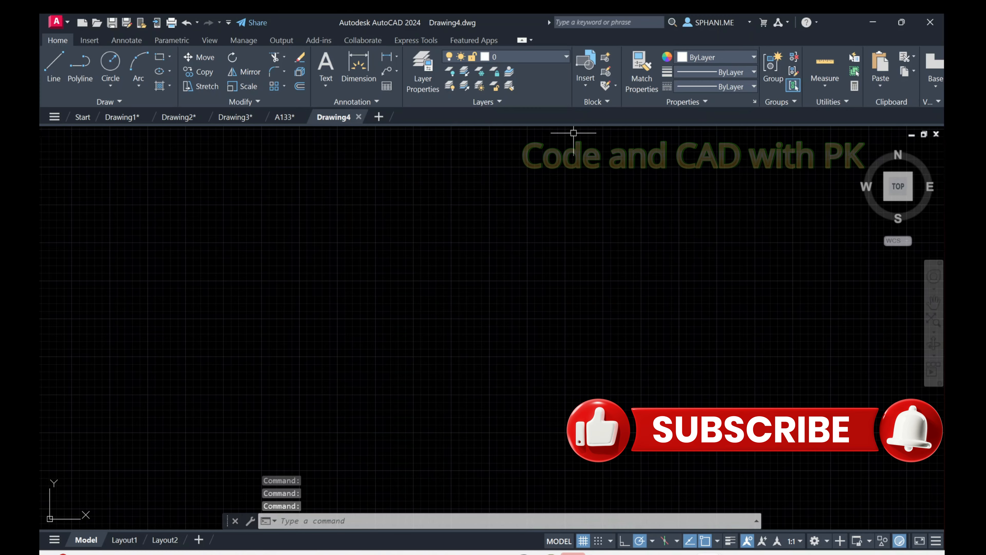
{"action": "left_click", "coordinate": [211, 41]}
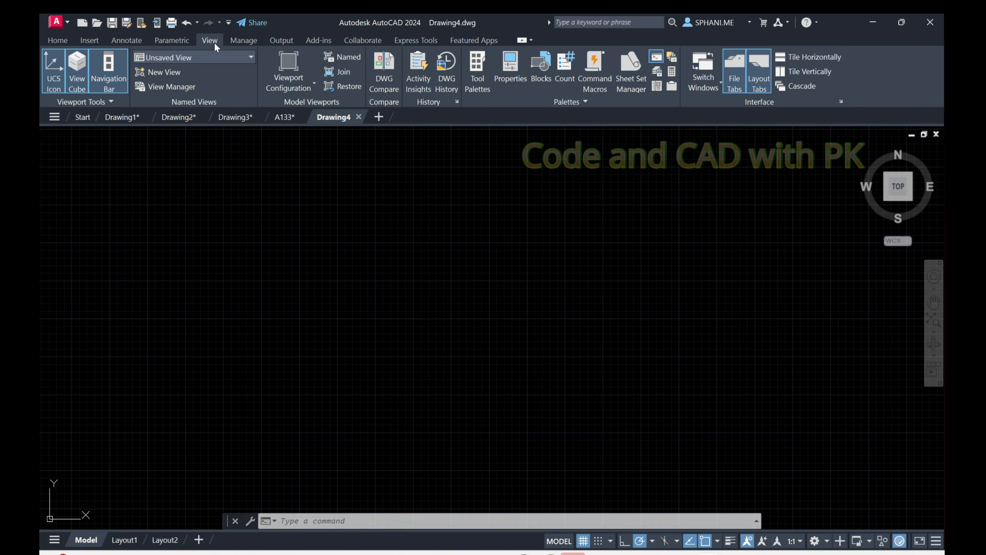
{"action": "left_click", "coordinate": [480, 86]}
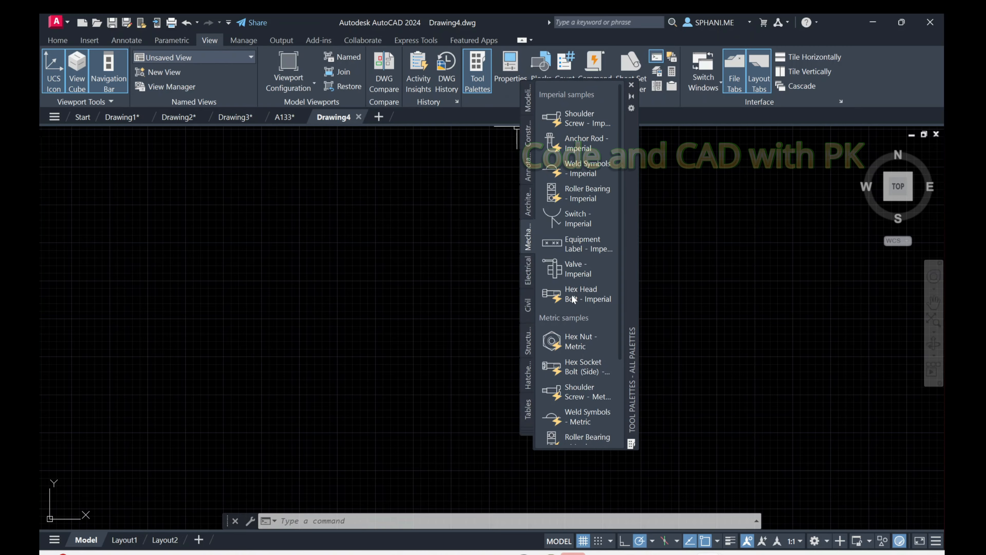
Insert the Hex Nut - Metric block from the mechanical metric samples into the empty drawing
{"action": "scroll", "coordinate": [576, 335], "scroll_direction": "down", "scroll_amount": 3}
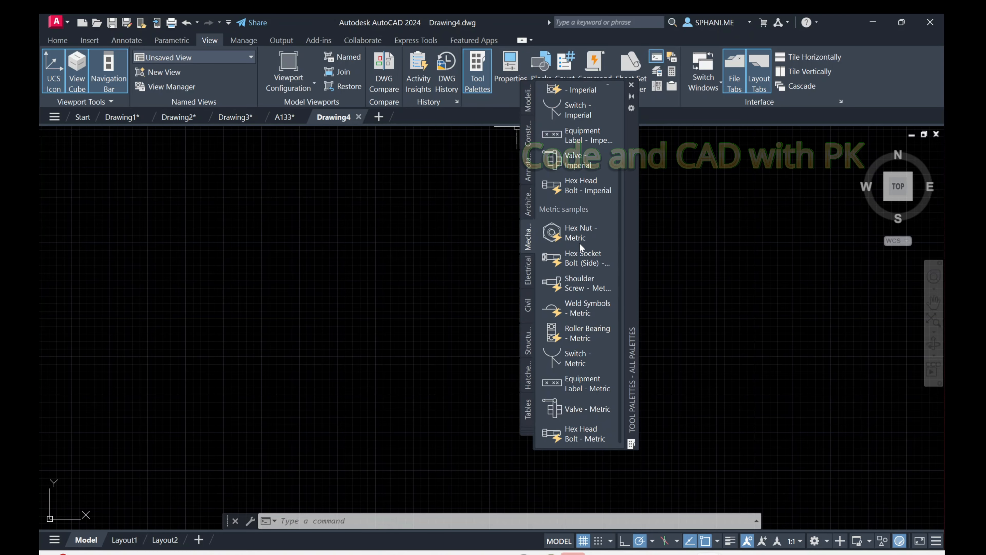
{"action": "left_click", "coordinate": [559, 236]}
{"action": "left_click", "coordinate": [453, 234]}
{"action": "left_click", "coordinate": [374, 234]}
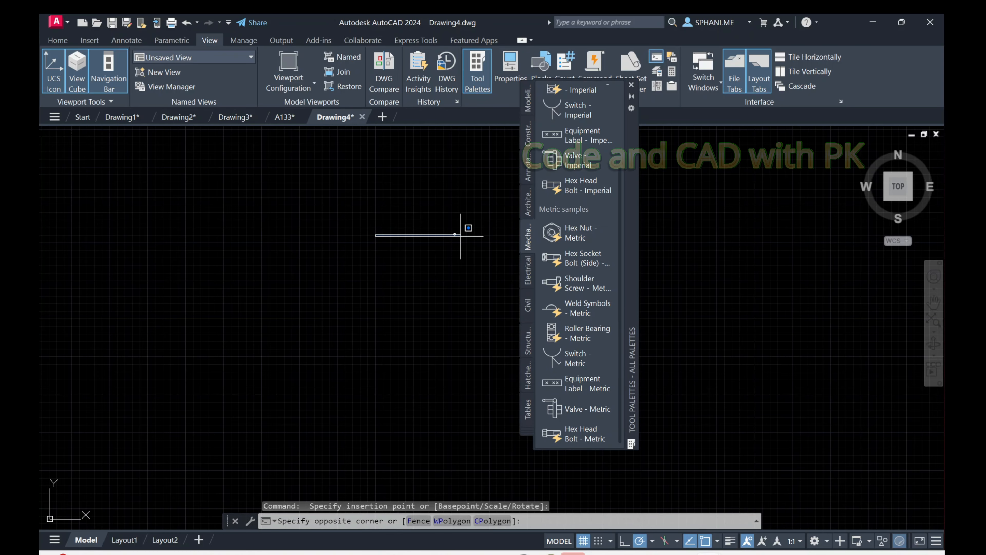
{"action": "scroll", "coordinate": [459, 234], "scroll_direction": "up", "scroll_amount": 2}
{"action": "left_click", "coordinate": [445, 245]}
{"action": "scroll", "coordinate": [456, 229], "scroll_direction": "up", "scroll_amount": 5}
{"action": "scroll", "coordinate": [411, 264], "scroll_direction": "up", "scroll_amount": 5}
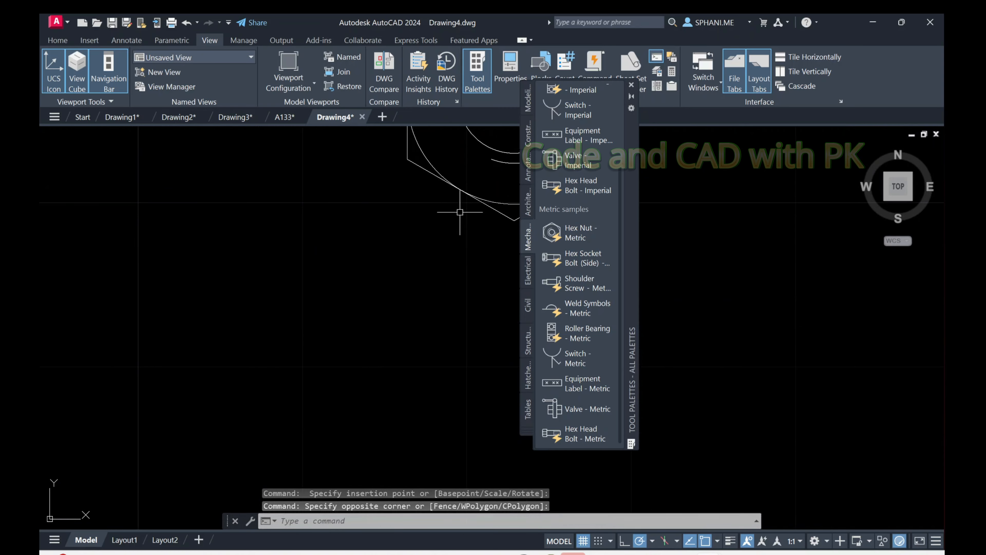
{"action": "middle_click_drag", "start_coordinate": [438, 238], "coordinate": [205, 432]}
{"action": "scroll", "coordinate": [314, 304], "scroll_direction": "down", "scroll_amount": 2}
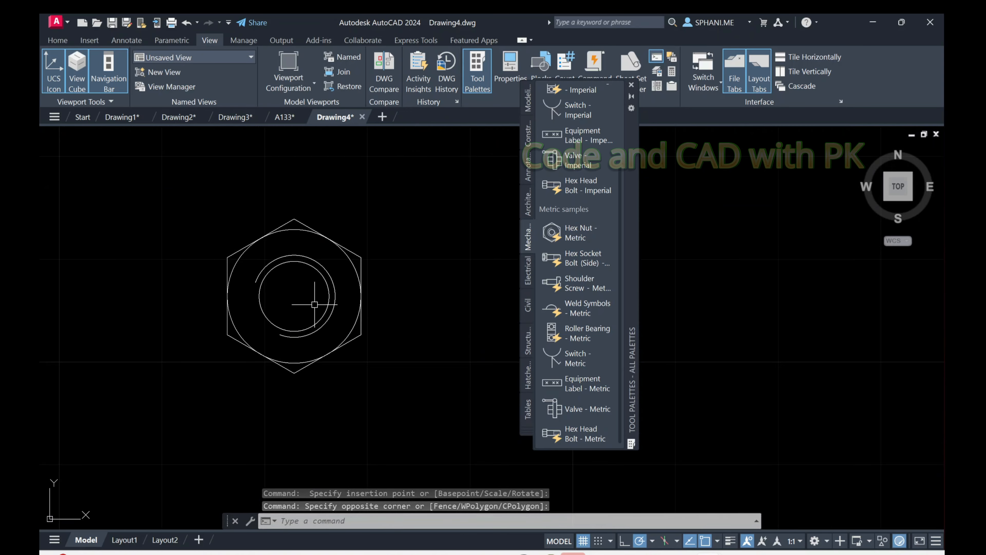
Switch the inserted hex nut's size to M14, then to M3, and finally to M6
{"action": "left_click", "coordinate": [326, 277]}
{"action": "scroll", "coordinate": [328, 276], "scroll_direction": "down", "scroll_amount": 1}
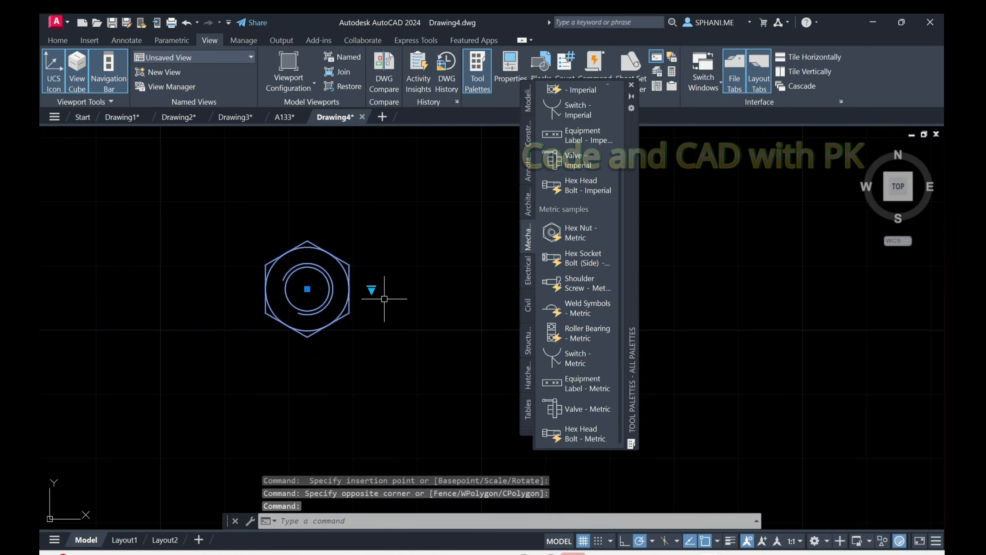
{"action": "left_click", "coordinate": [372, 289]}
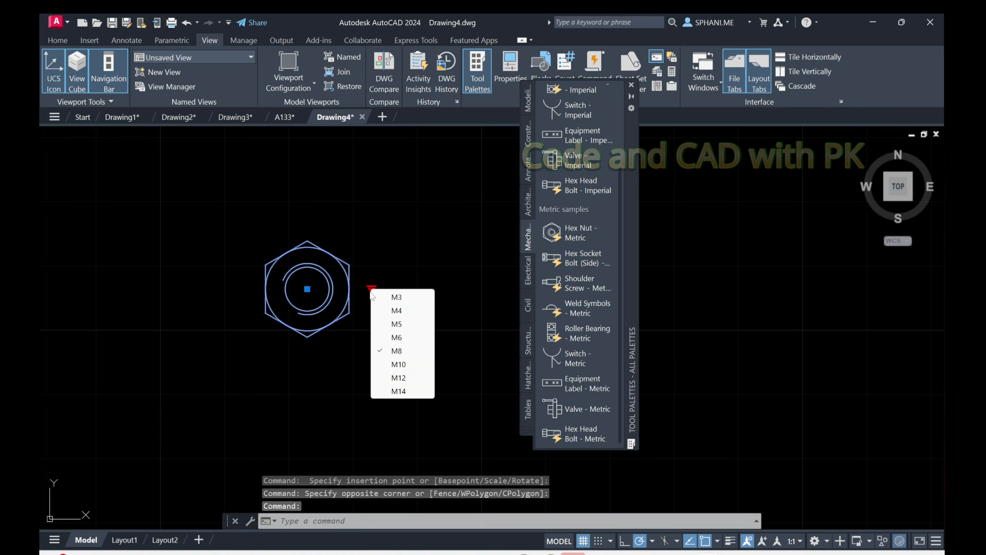
{"action": "left_click", "coordinate": [399, 391]}
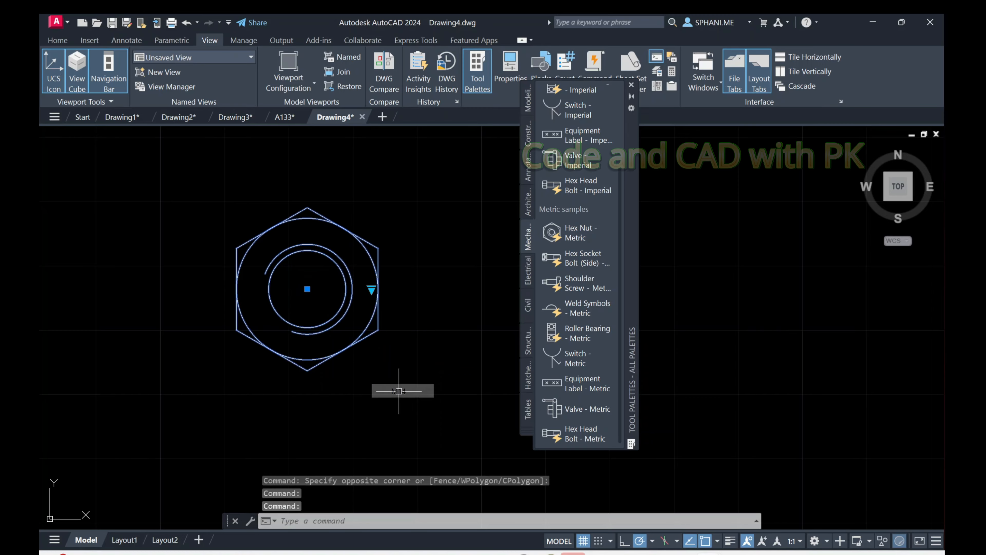
{"action": "left_click", "coordinate": [371, 288]}
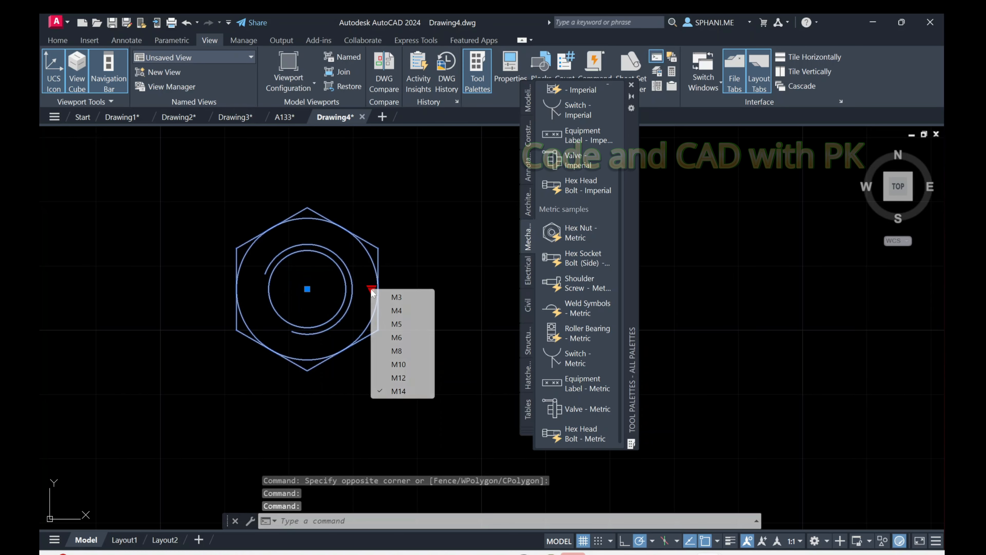
{"action": "left_click", "coordinate": [396, 297]}
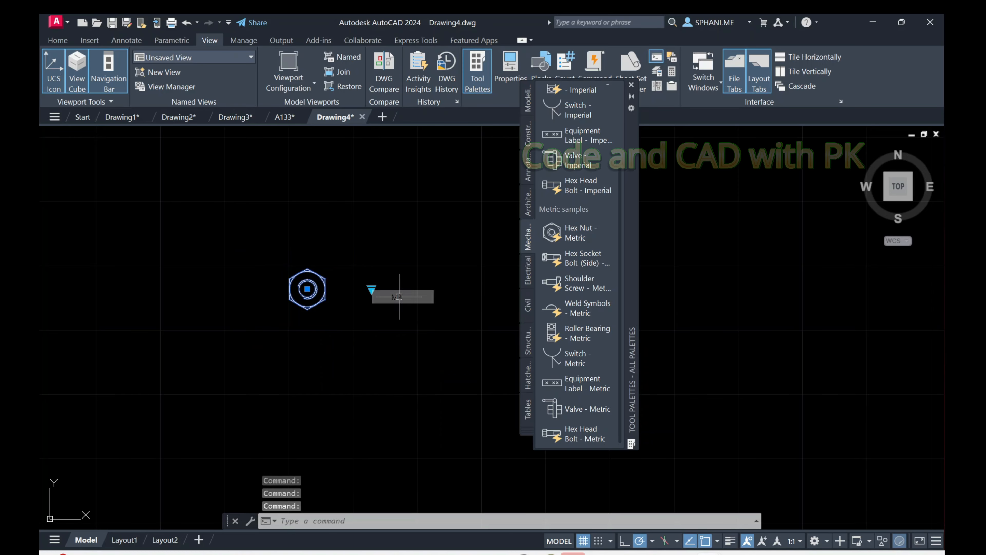
{"action": "left_click", "coordinate": [369, 289]}
{"action": "left_click", "coordinate": [404, 341]}
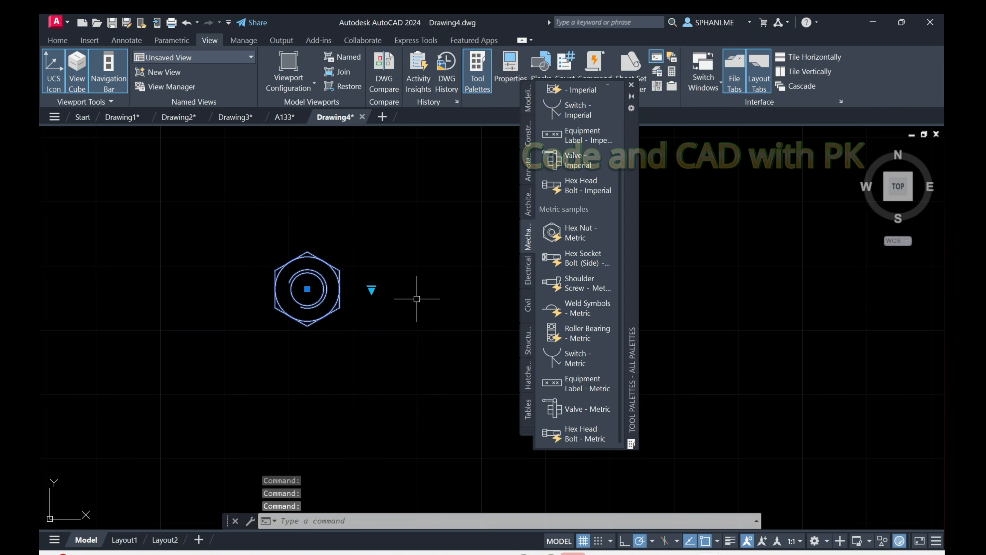
Insert the Vehicles - Imperial block from the architectural imperial samples into the drawing
{"action": "scroll", "coordinate": [372, 289], "scroll_direction": "up", "scroll_amount": 4}
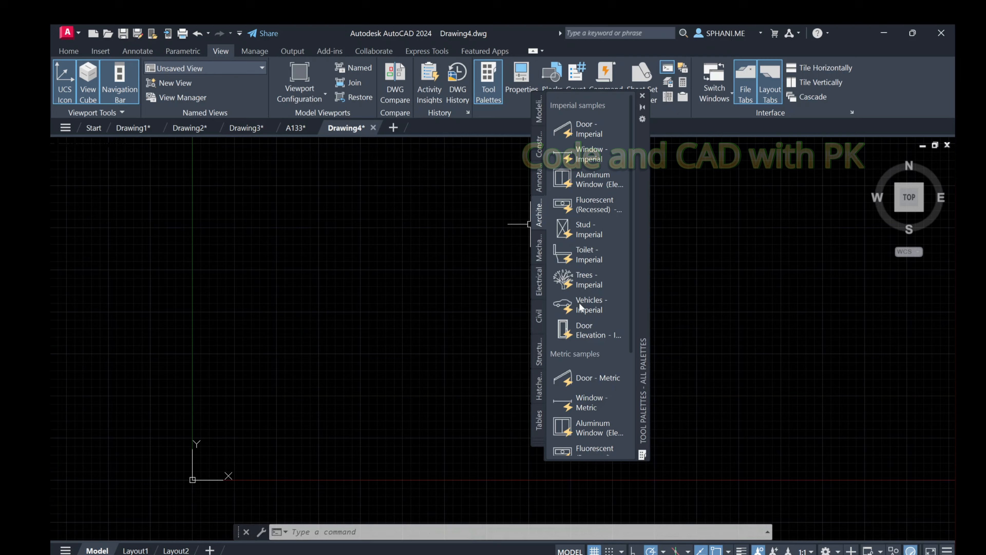
{"action": "left_click_drag", "start_coordinate": [588, 304], "coordinate": [496, 292]}
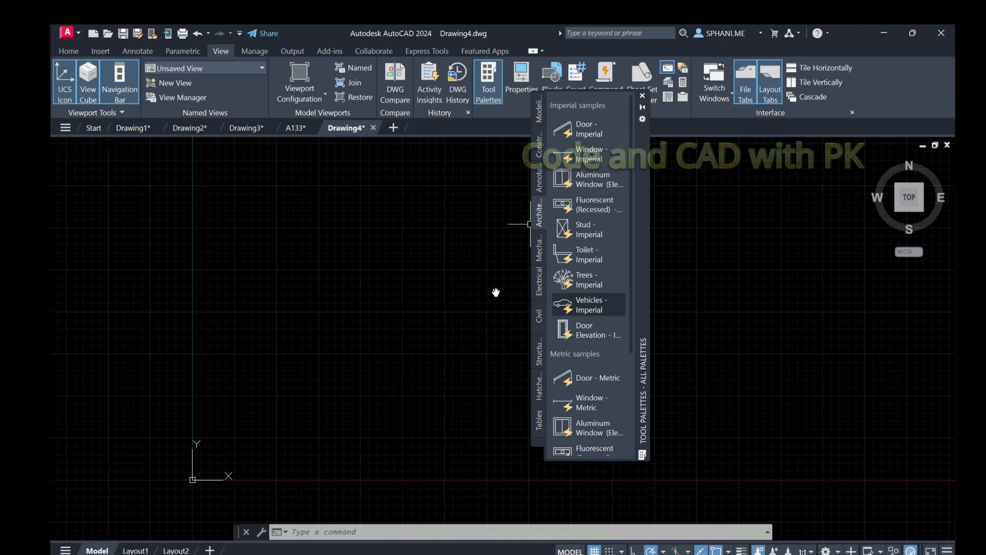
{"action": "left_click_drag", "start_coordinate": [429, 274], "coordinate": [432, 275]}
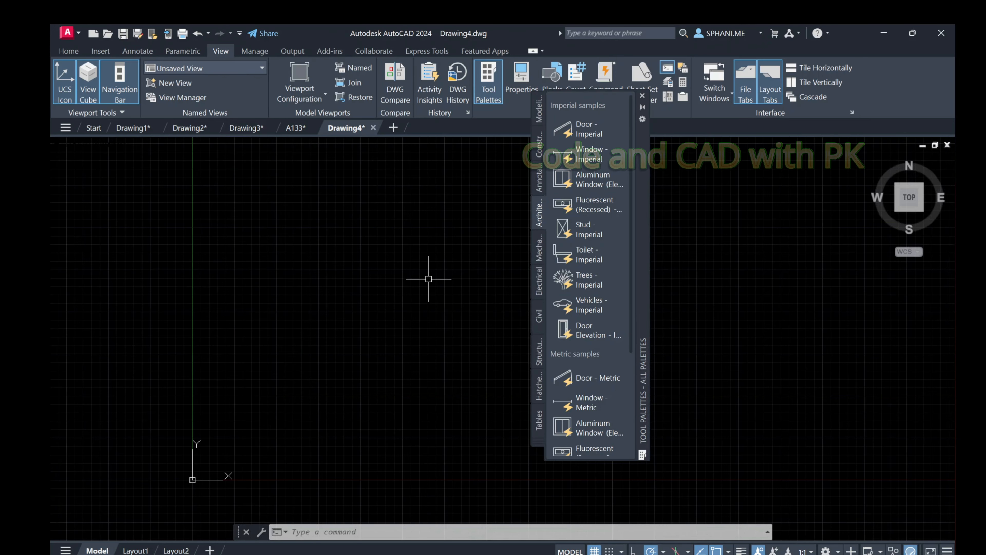
{"action": "middle_click", "coordinate": [428, 279]}
{"action": "middle_click", "coordinate": [428, 279]}
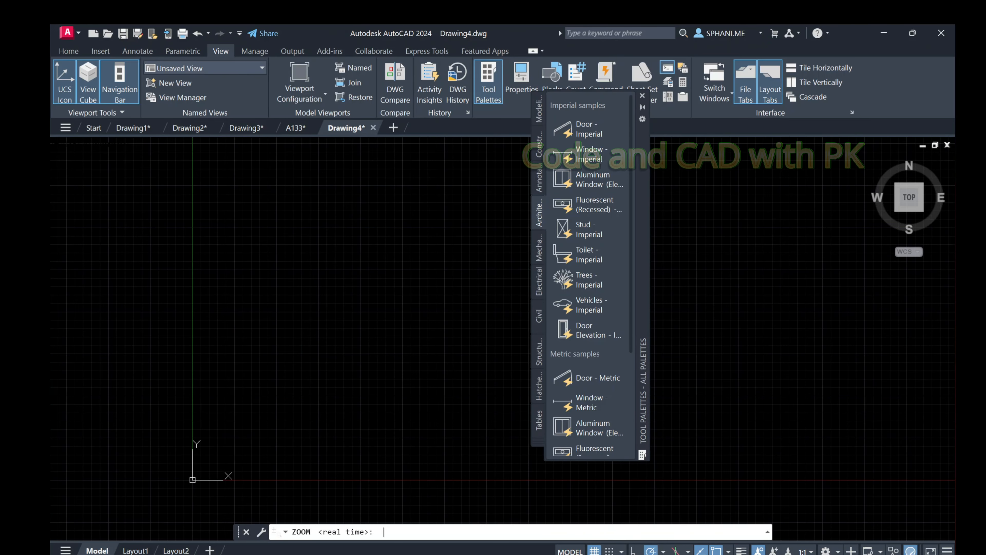
{"action": "scroll", "coordinate": [428, 279], "scroll_direction": "down", "scroll_amount": 4}
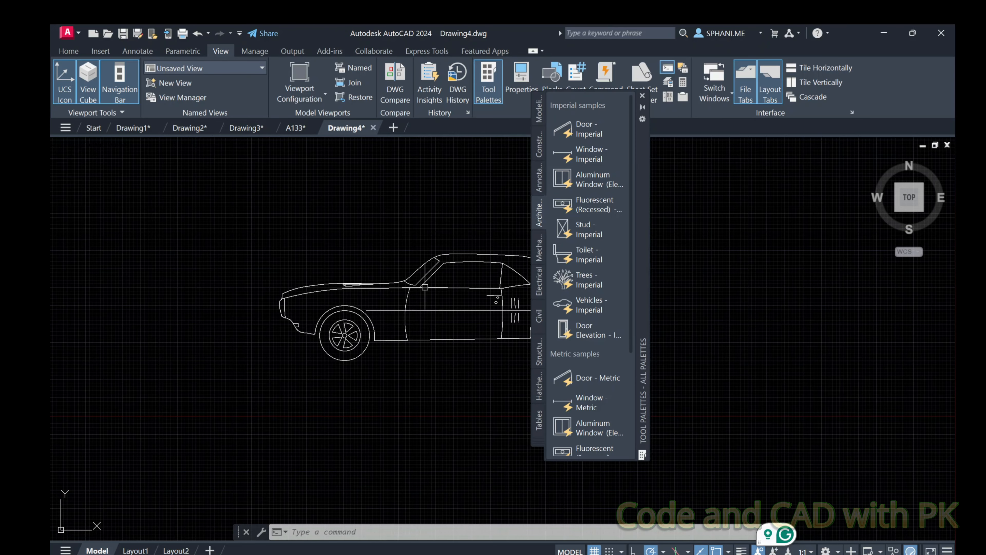
{"action": "scroll", "coordinate": [427, 282], "scroll_direction": "up", "scroll_amount": 2}
{"action": "middle_click_drag", "start_coordinate": [411, 290], "coordinate": [257, 308]}
{"action": "scroll", "coordinate": [266, 298], "scroll_direction": "down", "scroll_amount": 2}
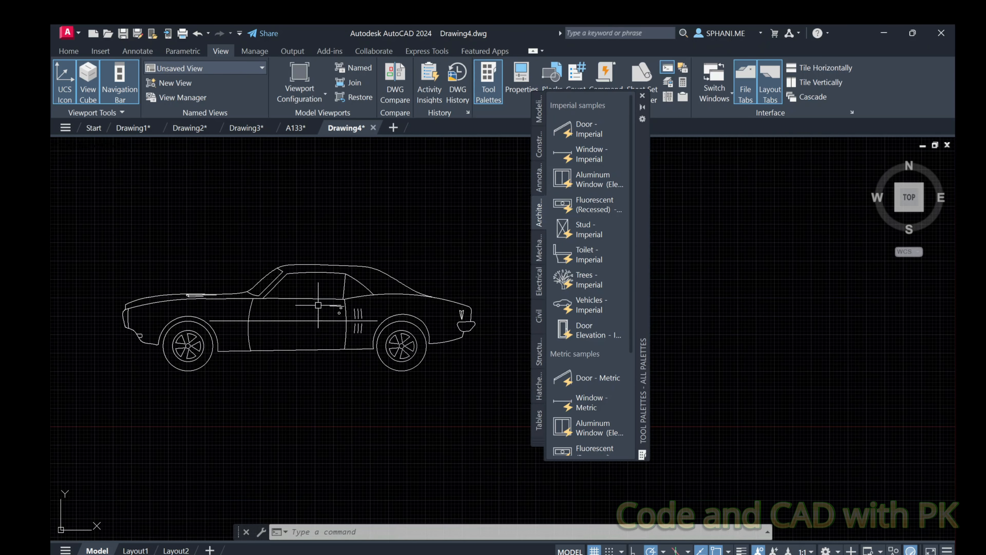
{"action": "middle_click_drag", "start_coordinate": [319, 306], "coordinate": [252, 206]}
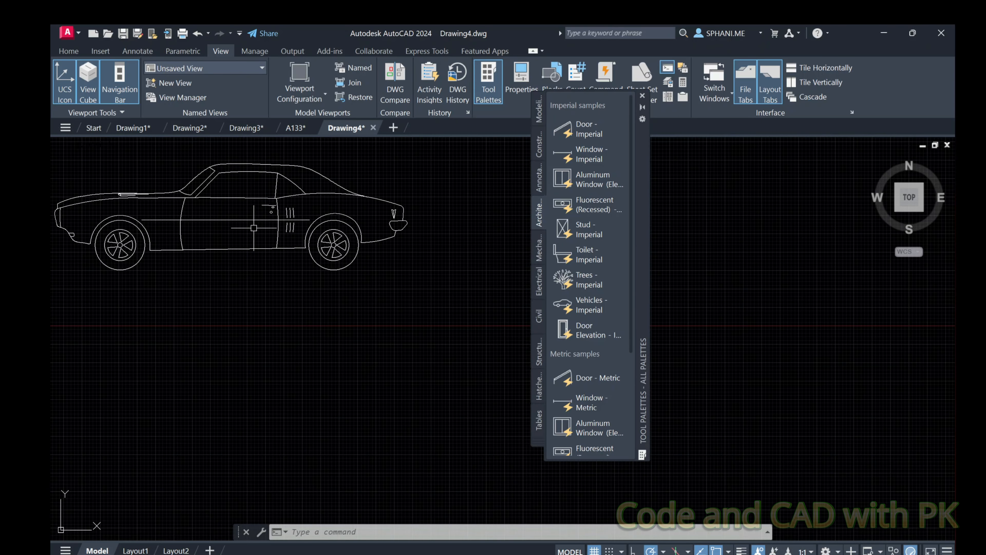
Switch the inserted vehicle block to Sports Car (Top), then to Sedan (Rear)
{"action": "left_click", "coordinate": [250, 224]}
{"action": "left_click", "coordinate": [219, 213]}
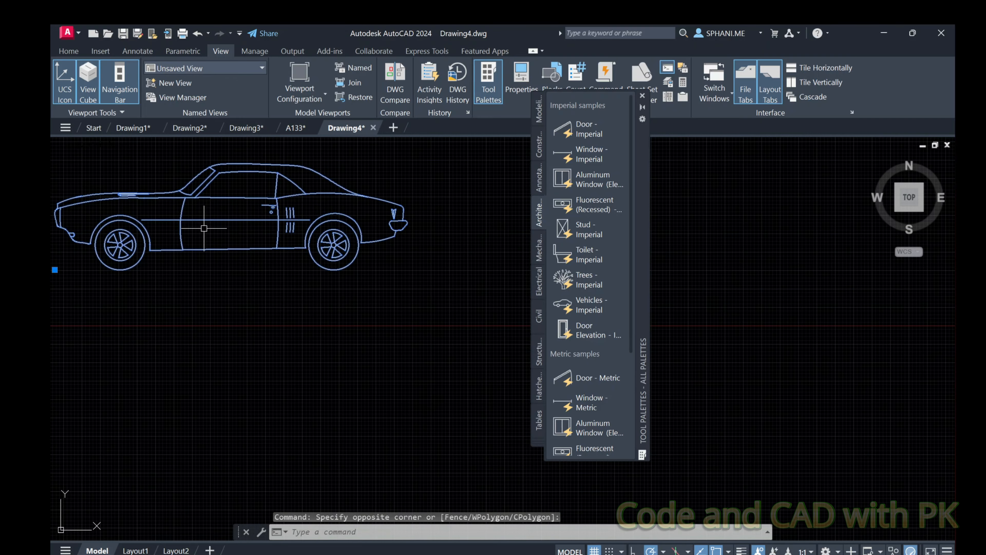
{"action": "middle_click_drag", "start_coordinate": [232, 255], "coordinate": [320, 286]}
{"action": "left_click", "coordinate": [123, 320]}
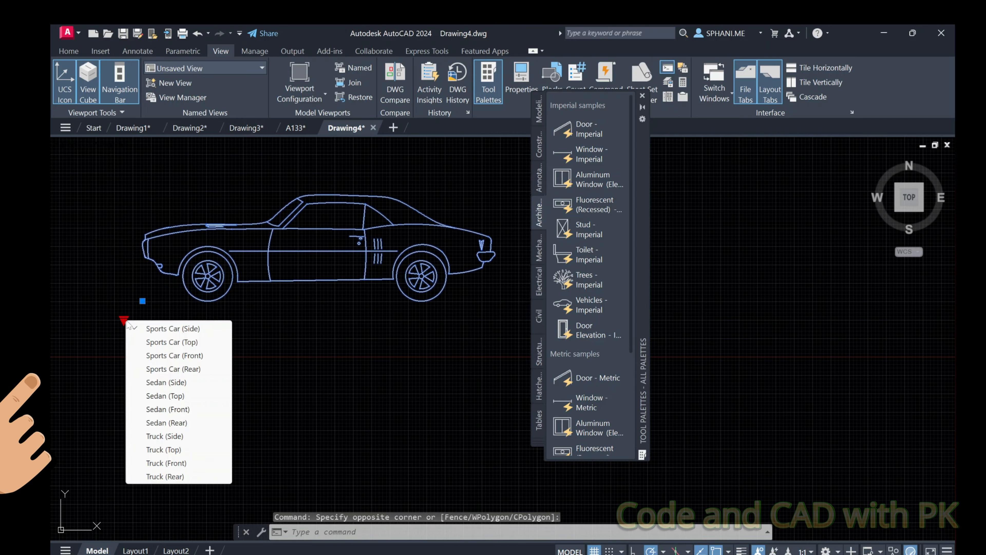
{"action": "left_click", "coordinate": [171, 342]}
{"action": "left_click", "coordinate": [124, 320]}
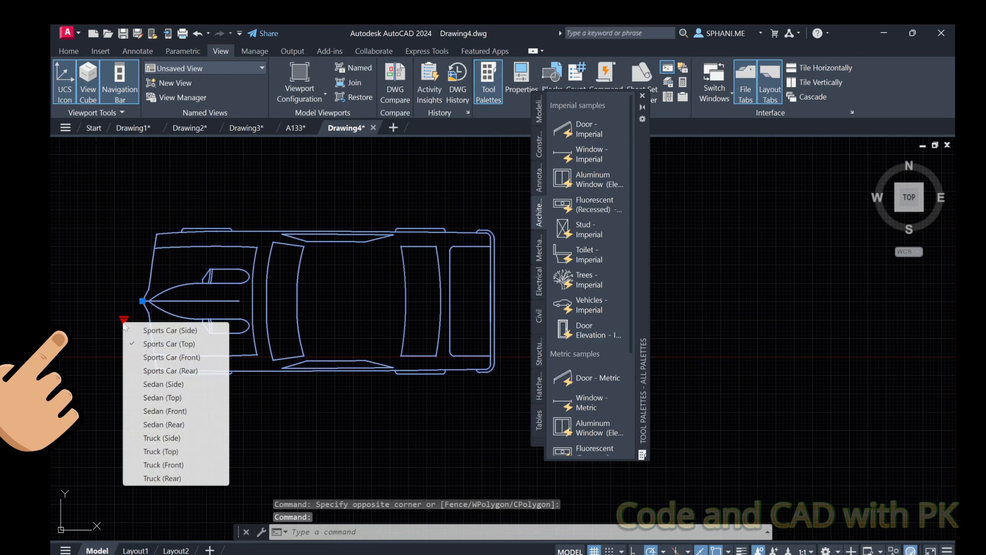
{"action": "left_click", "coordinate": [185, 420]}
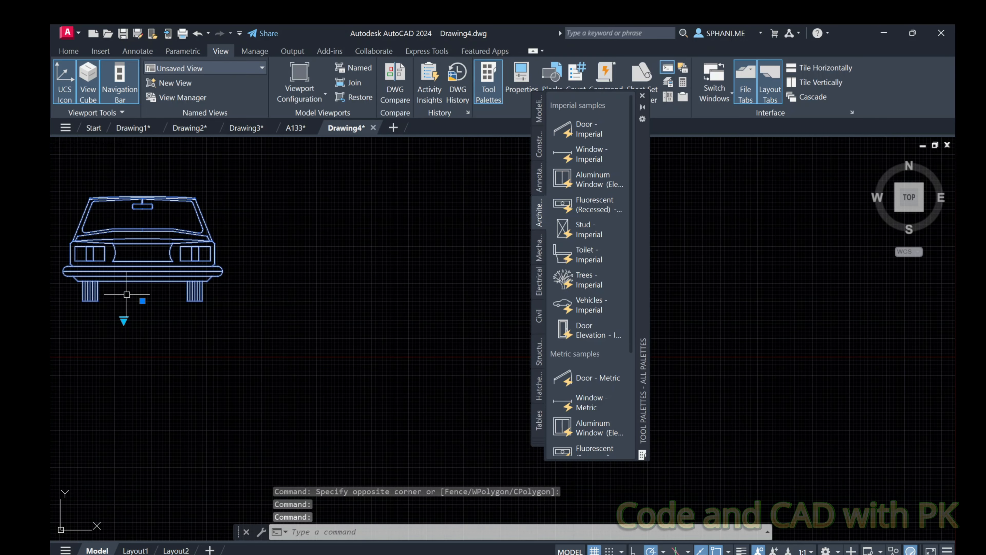
Switch the vehicle block from the sedan to Sports Car (Top), then to Sports Car (Side), and deselect it
{"action": "left_click", "coordinate": [123, 319]}
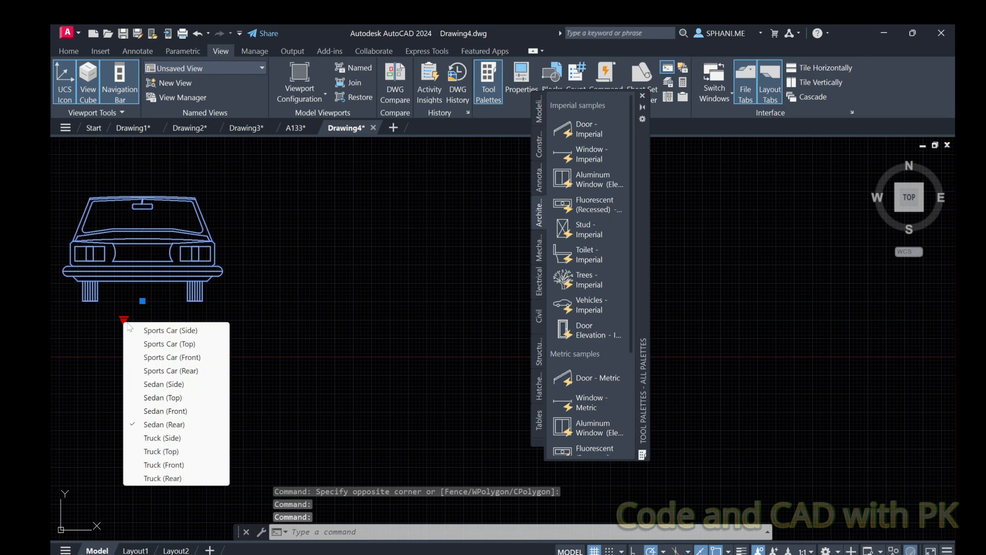
{"action": "left_click", "coordinate": [159, 345]}
{"action": "left_click", "coordinate": [124, 321]}
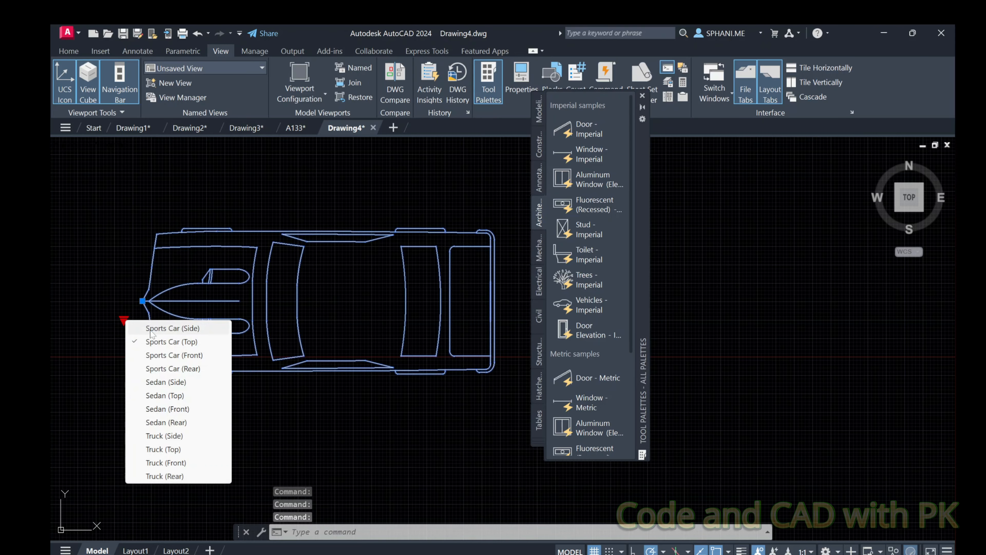
{"action": "left_click", "coordinate": [158, 328]}
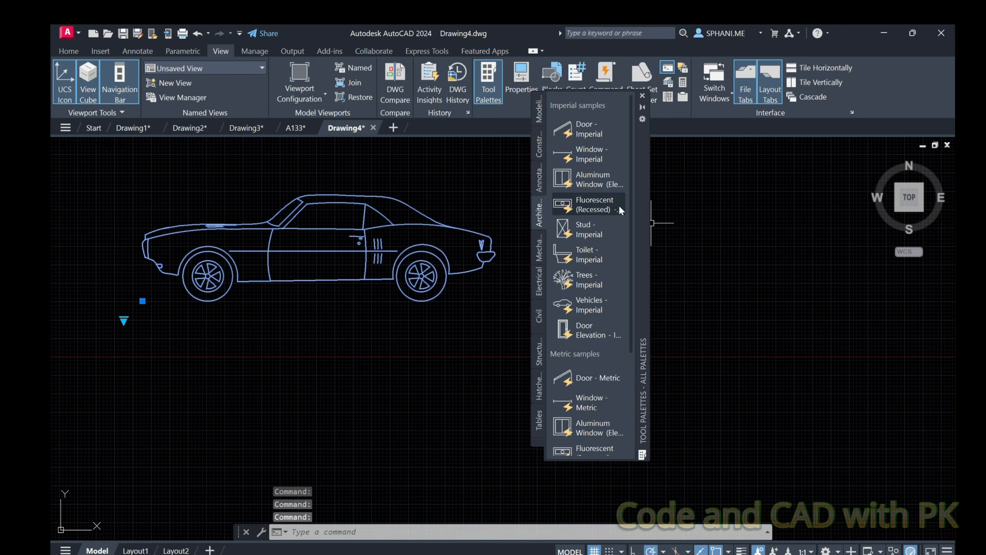
{"action": "key", "text": "Escape"}
{"action": "scroll", "coordinate": [397, 251], "scroll_direction": "down", "scroll_amount": 2}
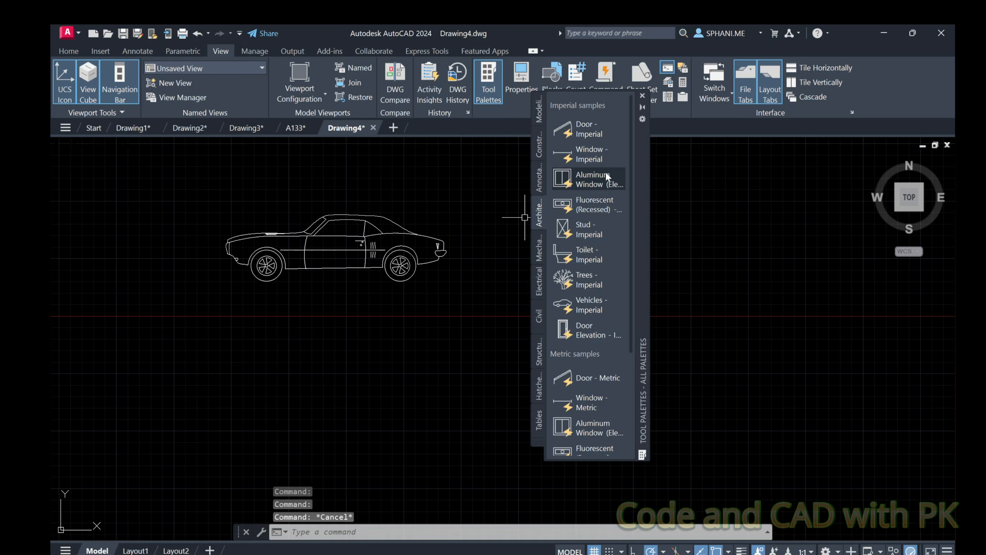
Insert the Door - Imperial block below the car and the Toilet - Imperial block beside the door
{"action": "left_click", "coordinate": [590, 132]}
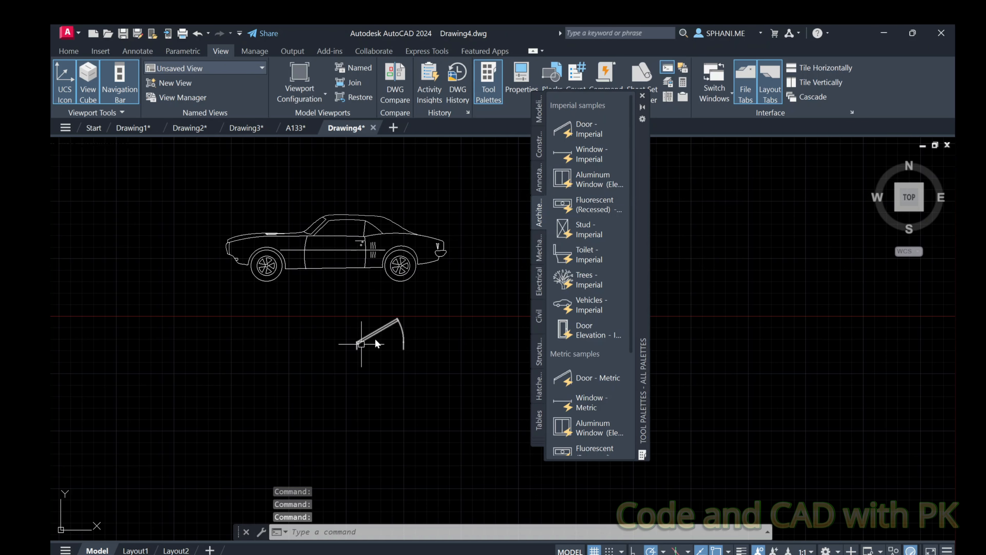
{"action": "scroll", "coordinate": [386, 334], "scroll_direction": "up", "scroll_amount": 2}
{"action": "left_click", "coordinate": [386, 333]}
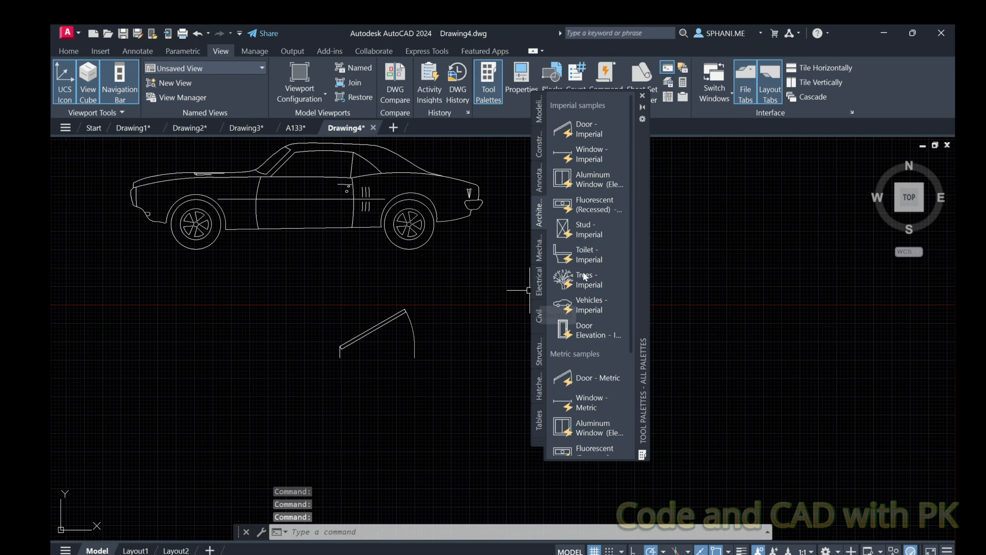
{"action": "left_click", "coordinate": [589, 254]}
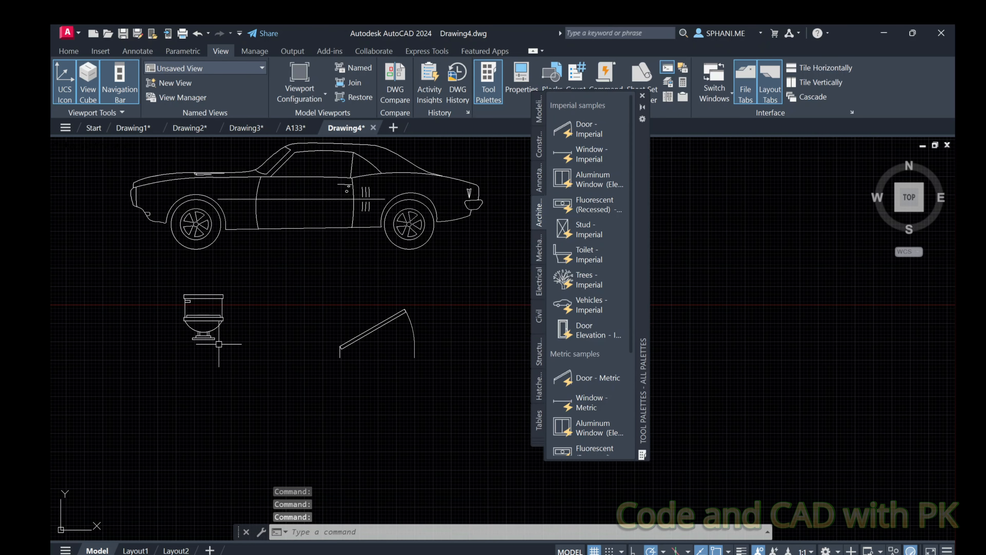
{"action": "scroll", "coordinate": [207, 337], "scroll_direction": "up", "scroll_amount": 2}
Select the toilet block and switch it to Round (Front), then back to Elongated (Front)
{"action": "left_click", "coordinate": [196, 308]}
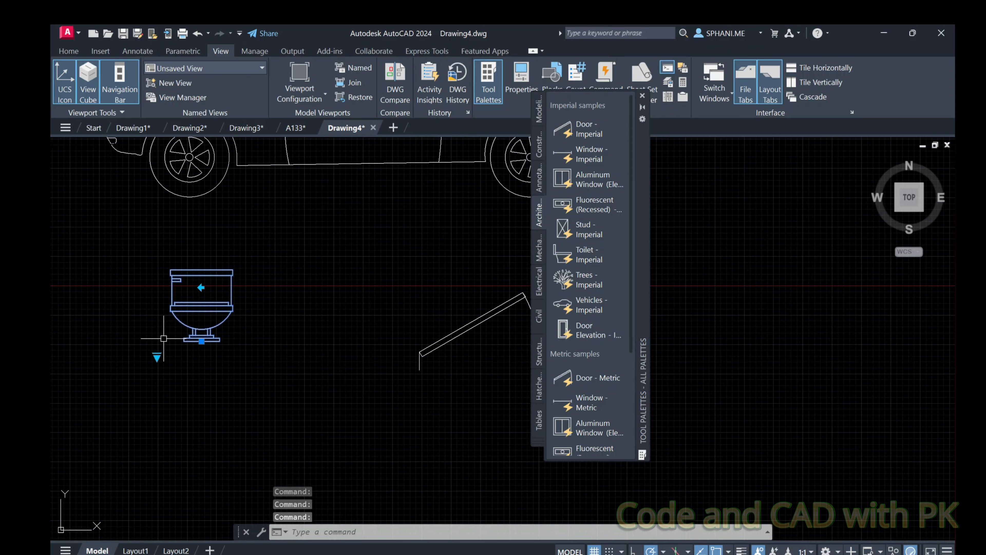
{"action": "left_click", "coordinate": [157, 357]}
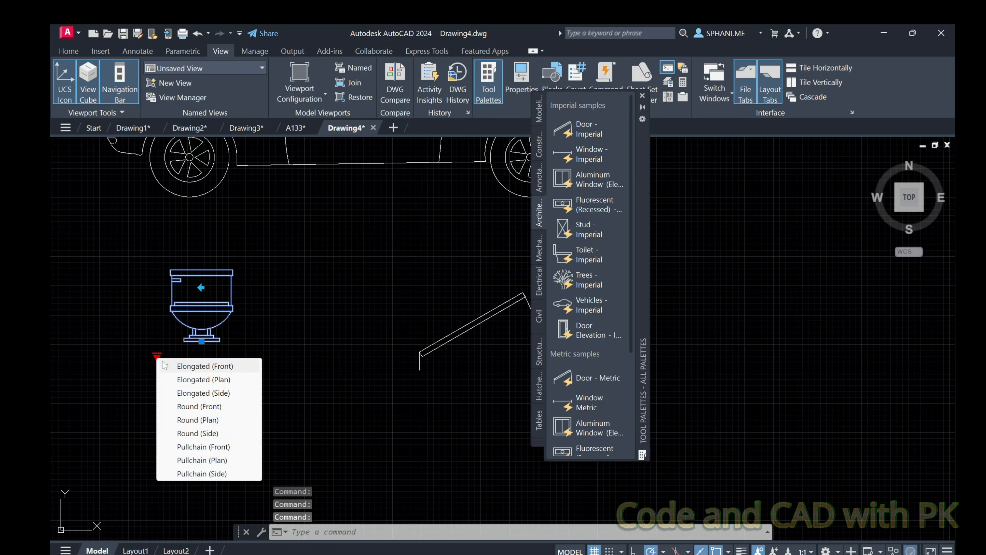
{"action": "left_click", "coordinate": [185, 404]}
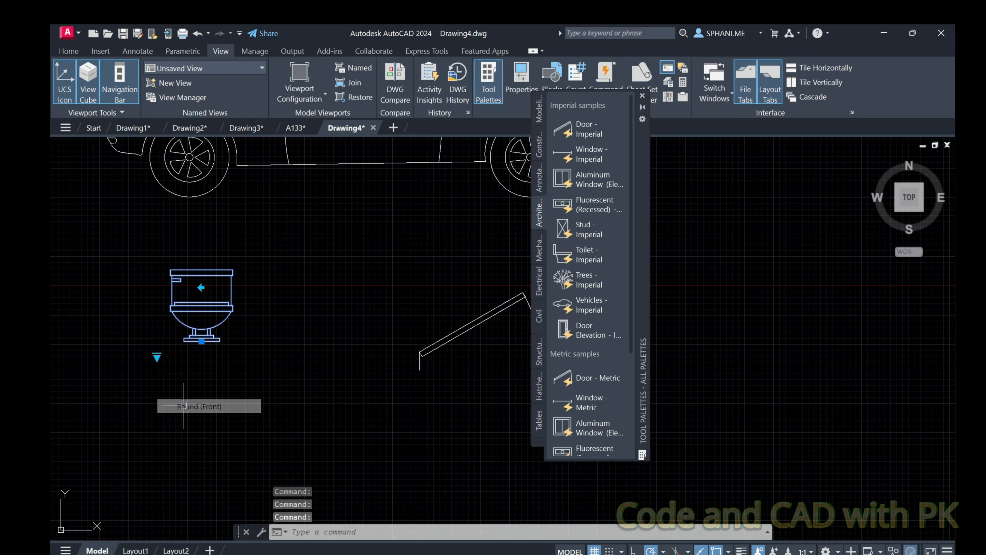
{"action": "left_click", "coordinate": [157, 359]}
{"action": "left_click", "coordinate": [177, 366]}
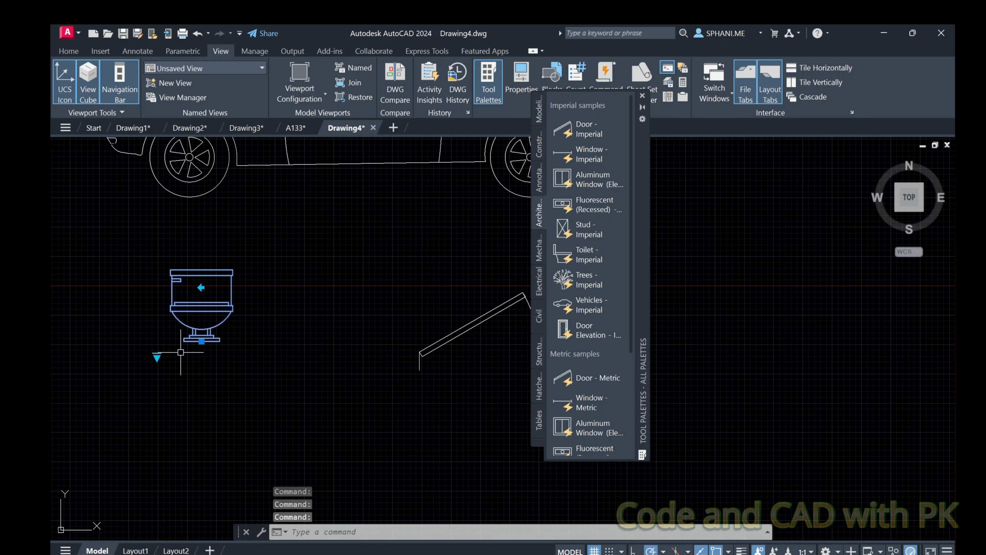
Switch the toilet block to Round (Plan), deselect it and inspect its shape up close
{"action": "left_click", "coordinate": [156, 356]}
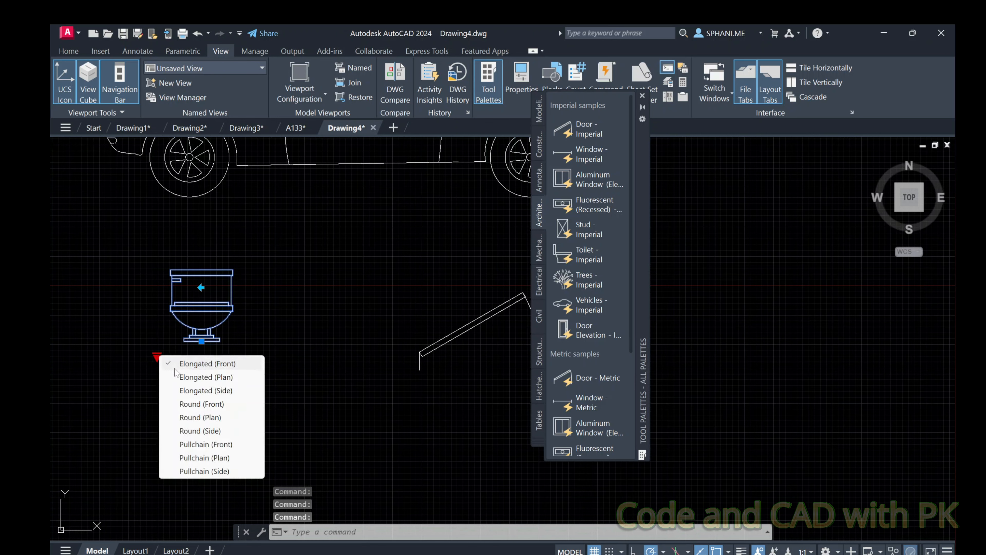
{"action": "left_click", "coordinate": [198, 418]}
{"action": "left_click", "coordinate": [157, 356]}
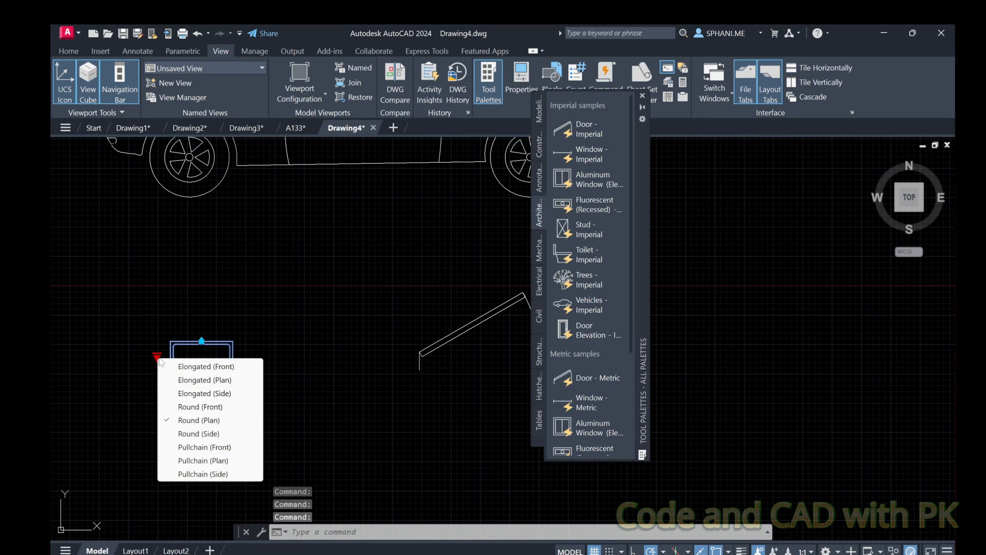
{"action": "left_click", "coordinate": [210, 447]}
{"action": "key", "text": "Escape"}
{"action": "scroll", "coordinate": [204, 380], "scroll_direction": "up", "scroll_amount": 3}
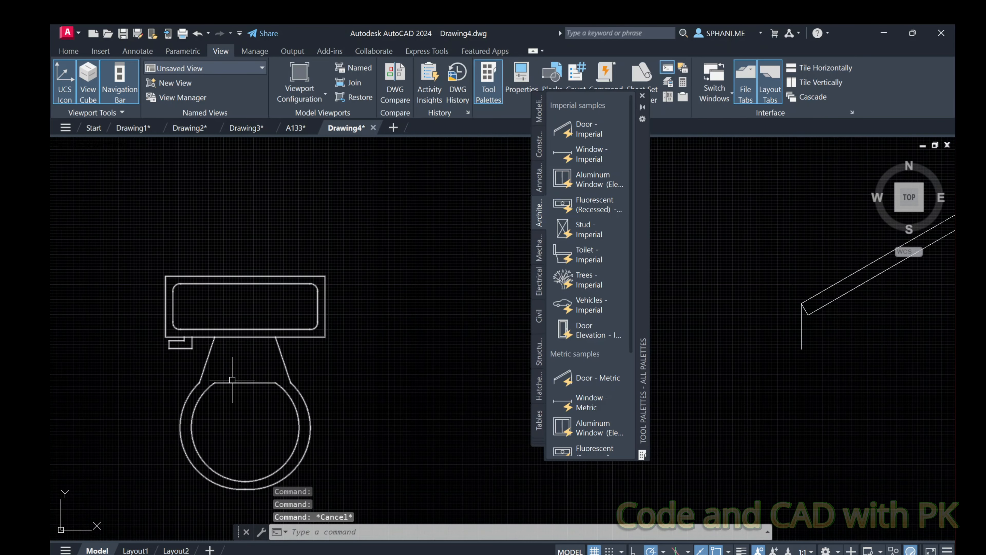
{"action": "scroll", "coordinate": [232, 380], "scroll_direction": "down", "scroll_amount": 2}
{"action": "scroll", "coordinate": [232, 379], "scroll_direction": "down", "scroll_amount": 3}
{"action": "scroll", "coordinate": [330, 335], "scroll_direction": "up", "scroll_amount": 1}
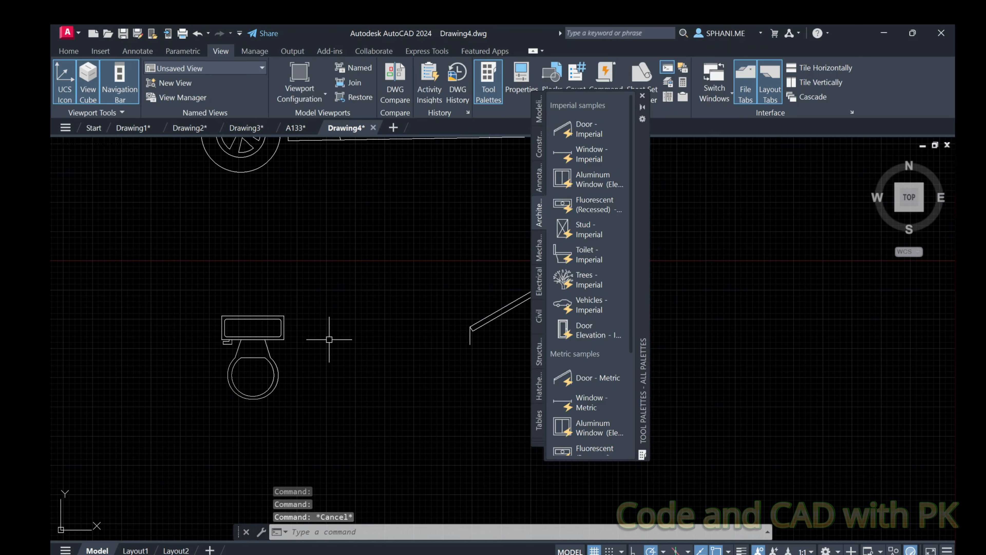
{"action": "scroll", "coordinate": [330, 335], "scroll_direction": "down", "scroll_amount": 2}
{"action": "scroll", "coordinate": [330, 339], "scroll_direction": "down", "scroll_amount": 2}
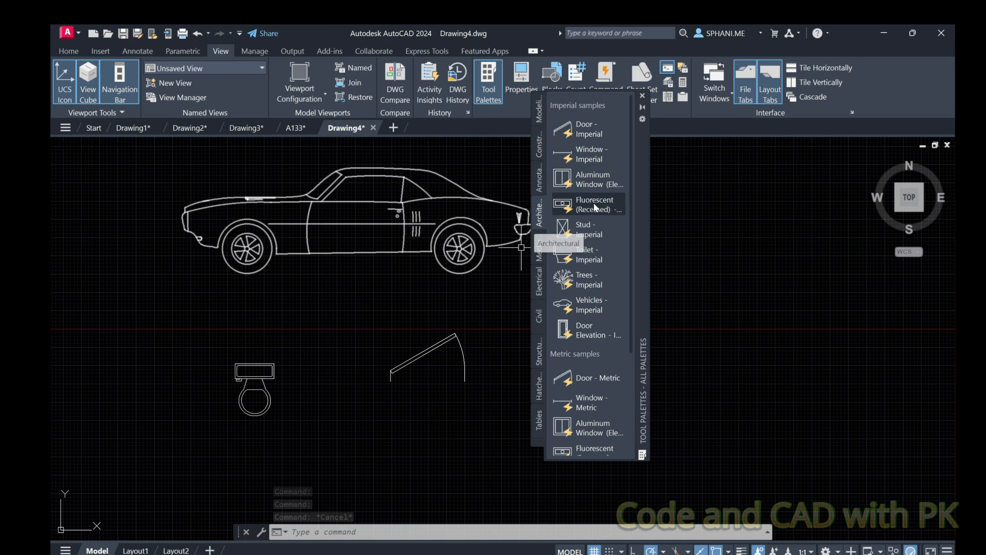
{"action": "left_click", "coordinate": [588, 282]}
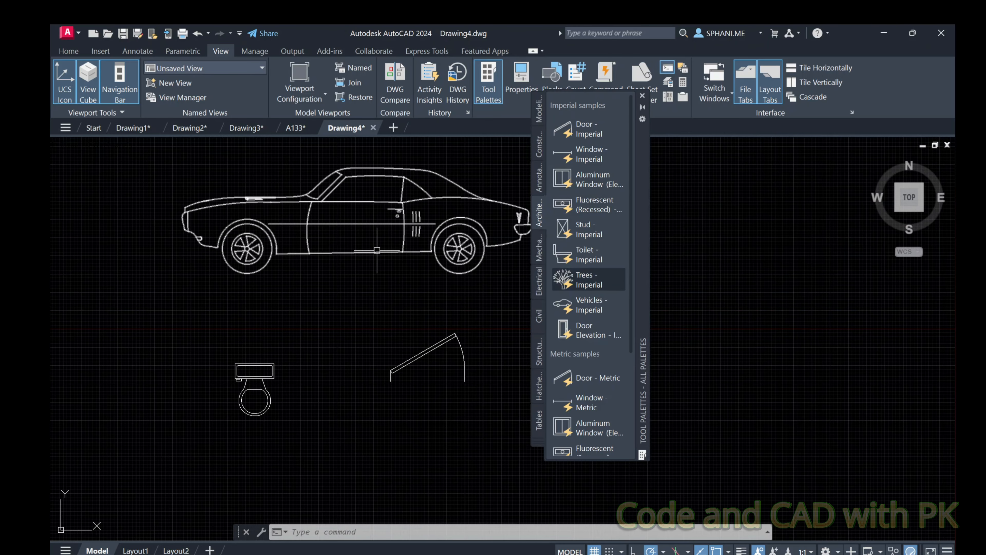
{"action": "left_click_drag", "start_coordinate": [301, 319], "coordinate": [246, 260]}
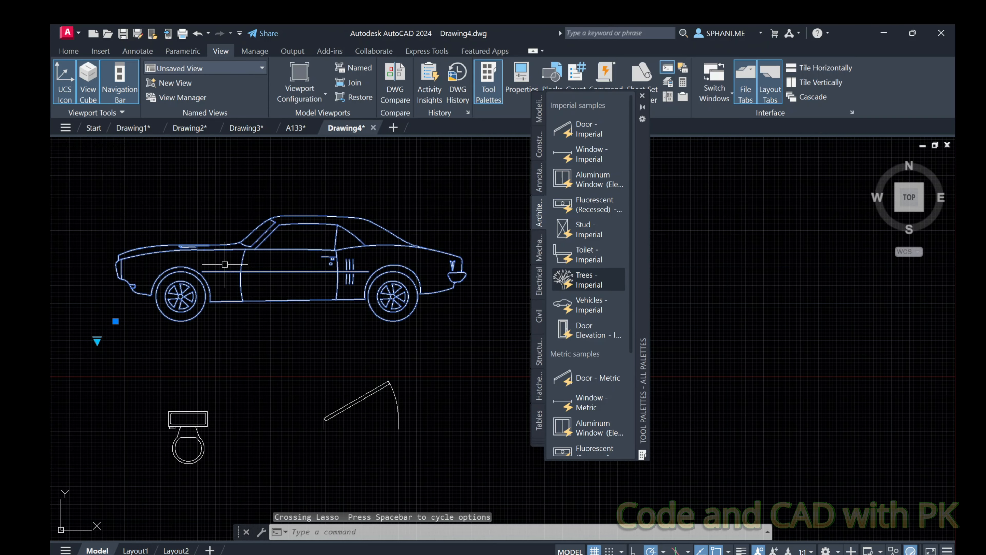
{"action": "type", "text": "sc"}
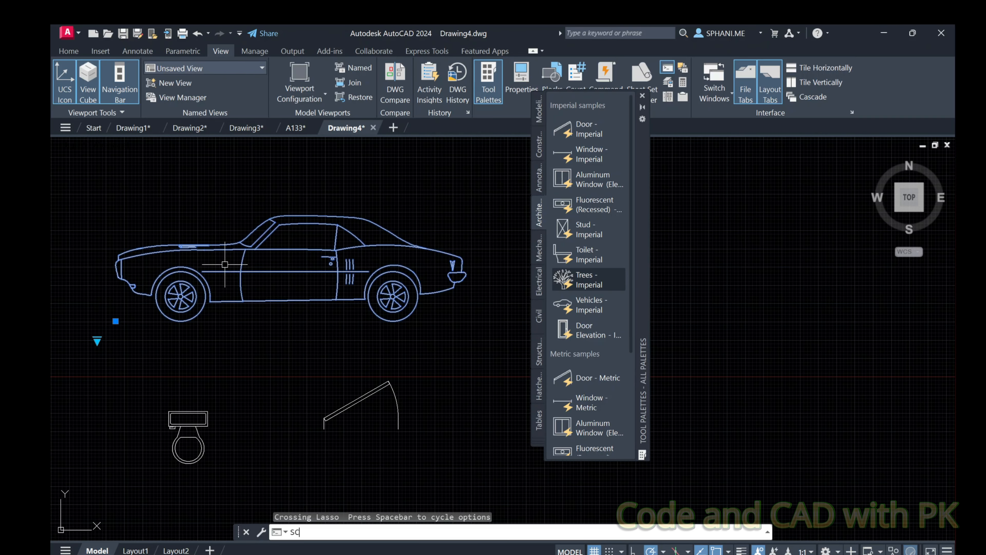
{"action": "key", "text": "Return"}
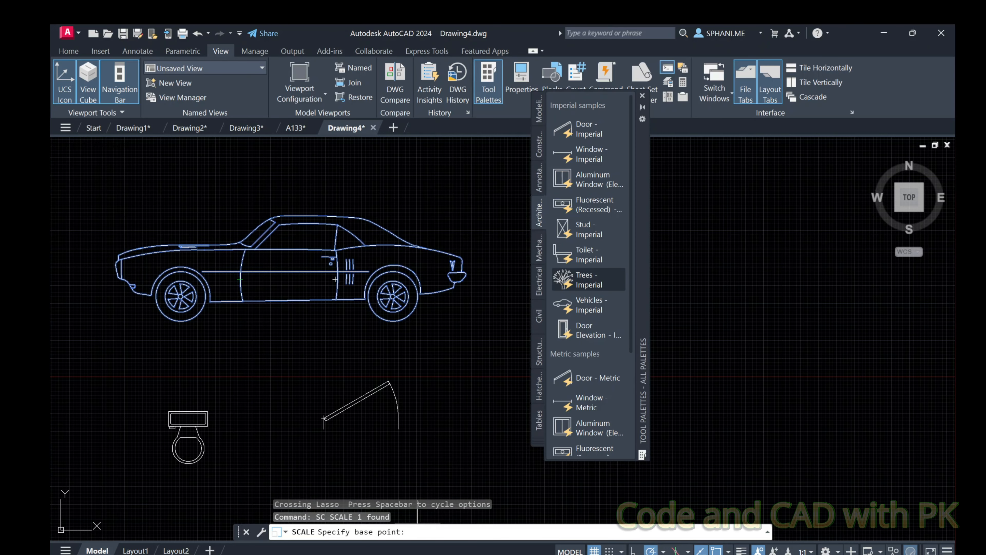
{"action": "key", "text": "Return"}
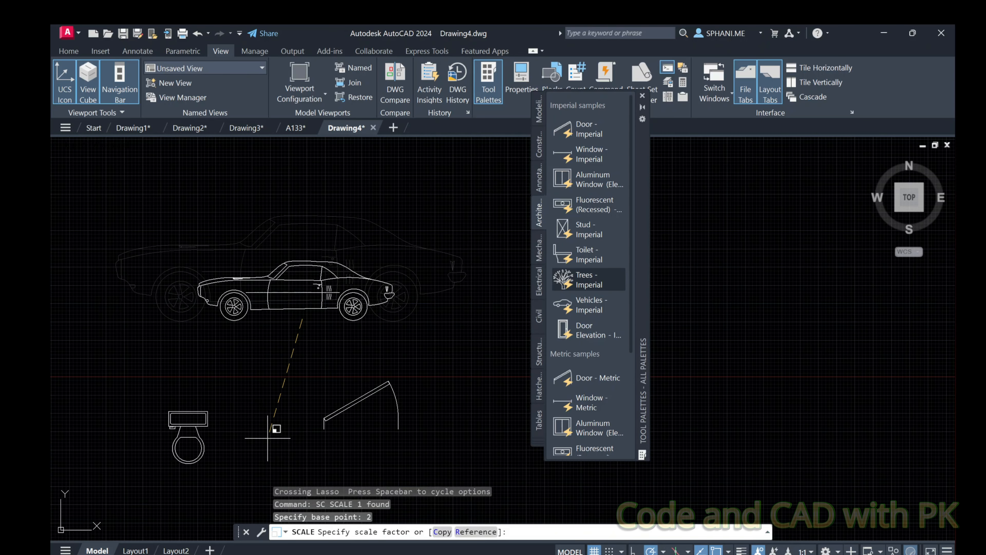
{"action": "scroll", "coordinate": [272, 425], "scroll_direction": "down", "scroll_amount": 2}
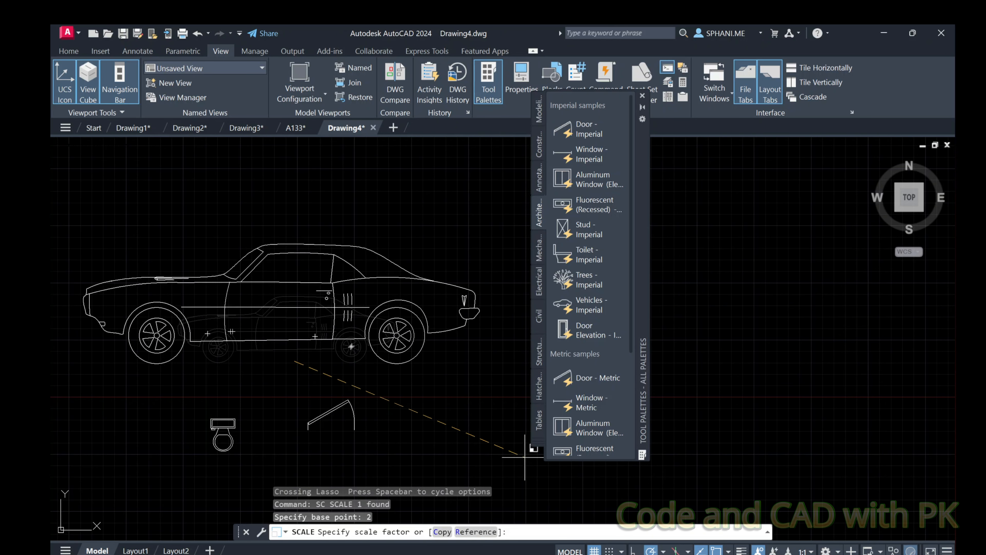
{"action": "key", "text": "Escape"}
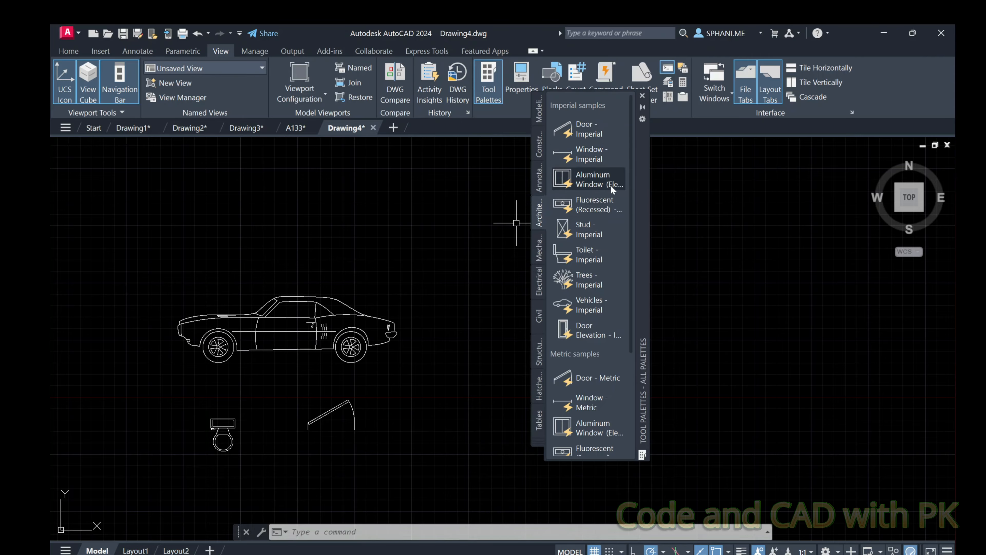
Close the Tool Palettes
{"action": "left_click", "coordinate": [641, 97]}
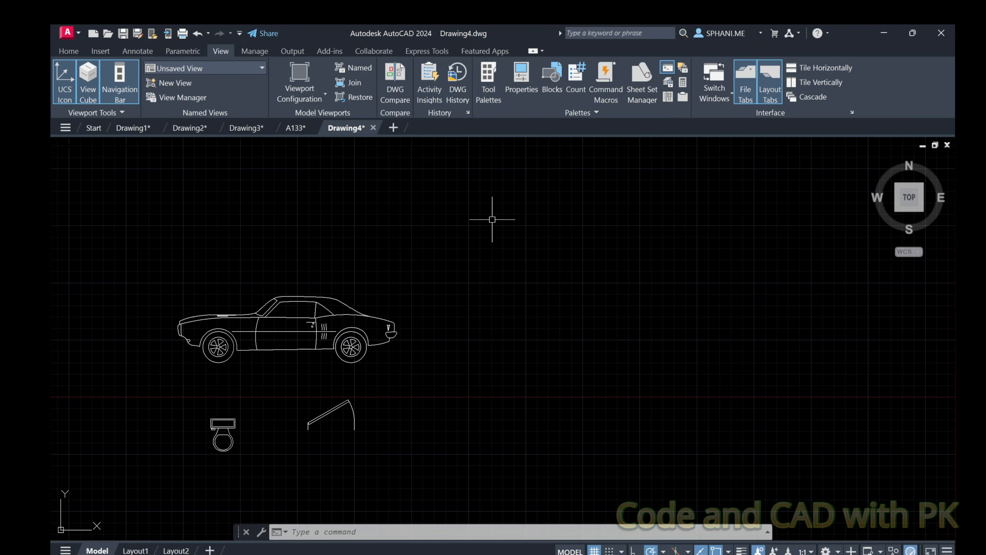
Erase the car, door and toilet blocks from the drawing
{"action": "left_click", "coordinate": [137, 264]}
{"action": "left_click", "coordinate": [446, 454]}
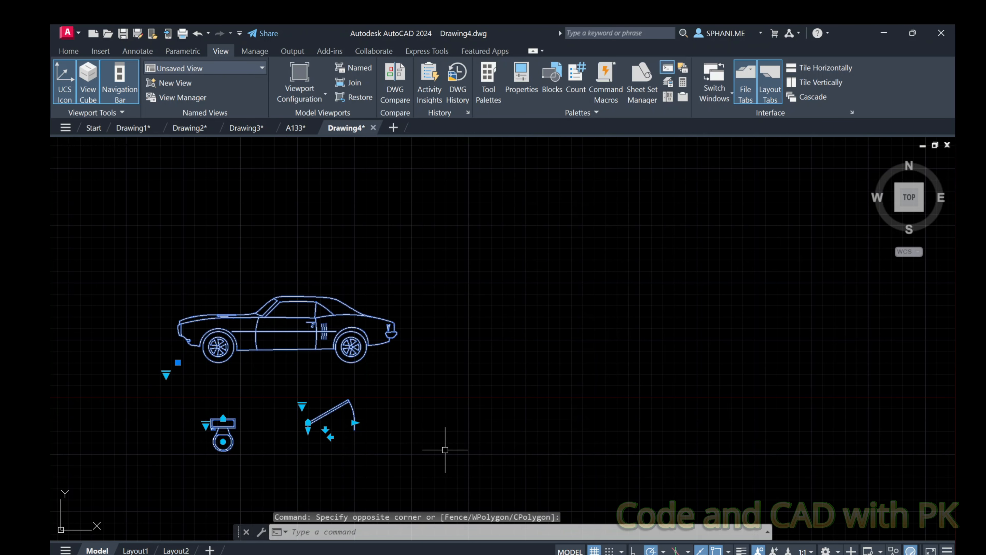
{"action": "type", "text": "E"}
{"action": "key", "text": "Return"}
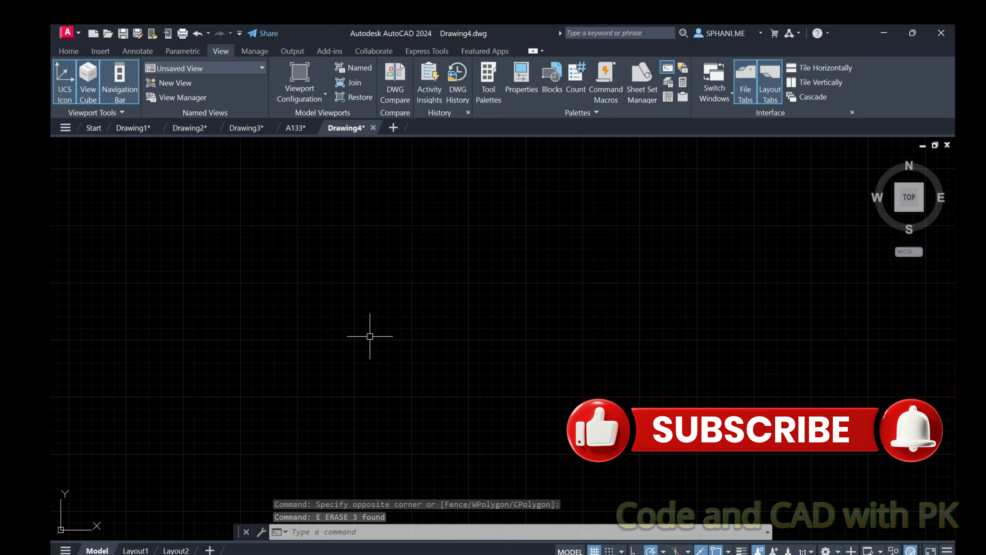
Draw a nearly square rectangle in the empty drawing area and a circle of similar height just to its right
{"action": "type", "text": "REC"}
{"action": "key", "text": "Return"}
{"action": "left_click", "coordinate": [291, 253]}
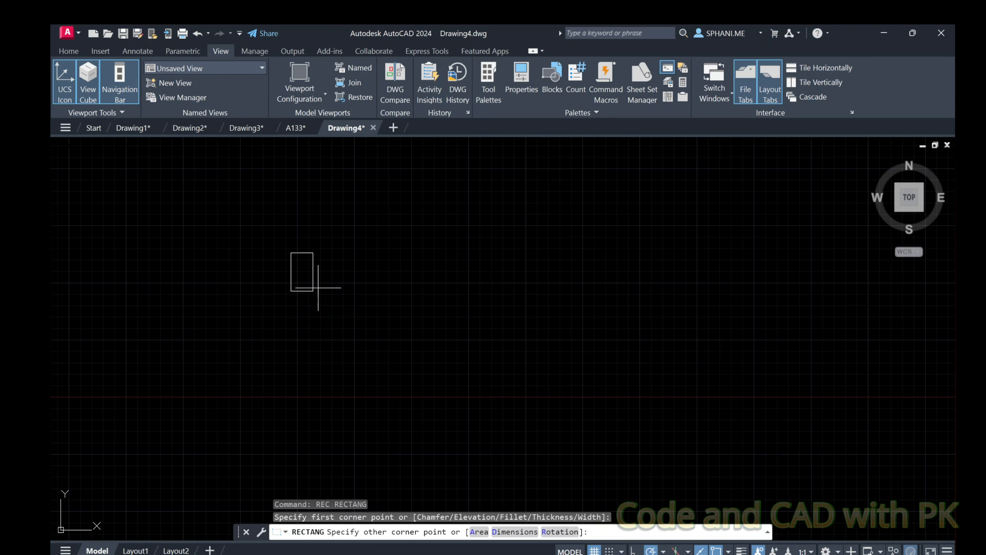
{"action": "left_click", "coordinate": [410, 369]}
{"action": "type", "text": "C"}
{"action": "key", "text": "Return"}
{"action": "left_click", "coordinate": [473, 312]}
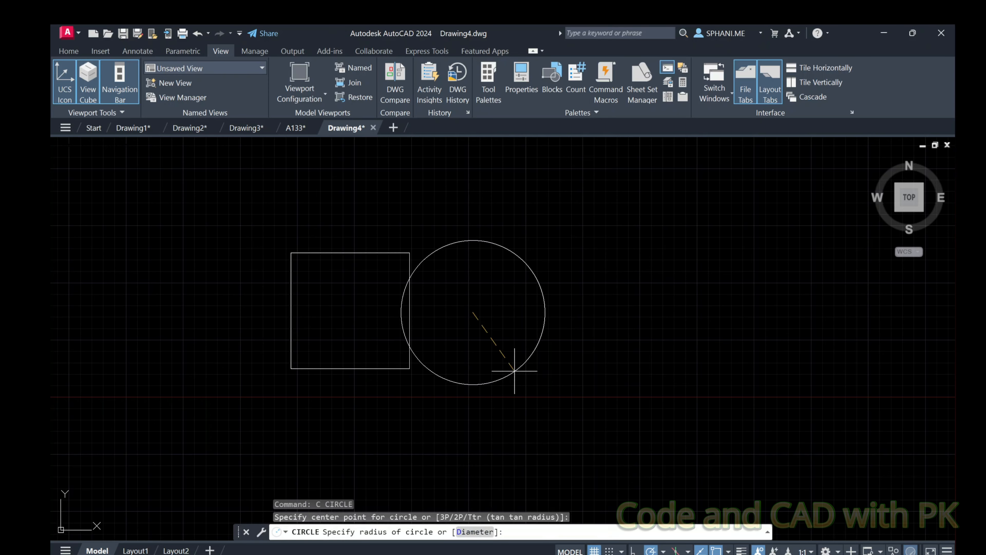
{"action": "left_click", "coordinate": [512, 352]}
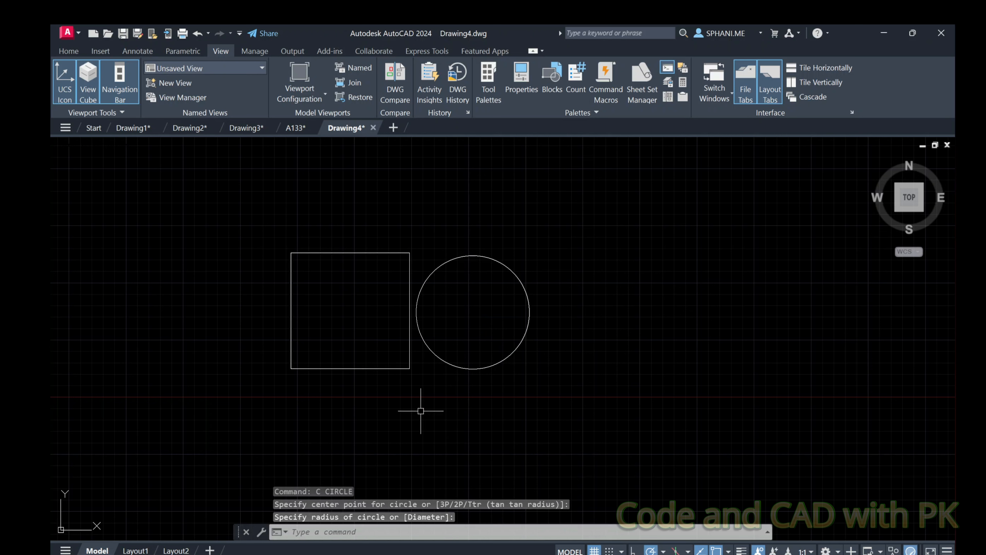
Draw a wide rectangle below the square and the circle
{"action": "type", "text": "REC"}
{"action": "key", "text": "Return"}
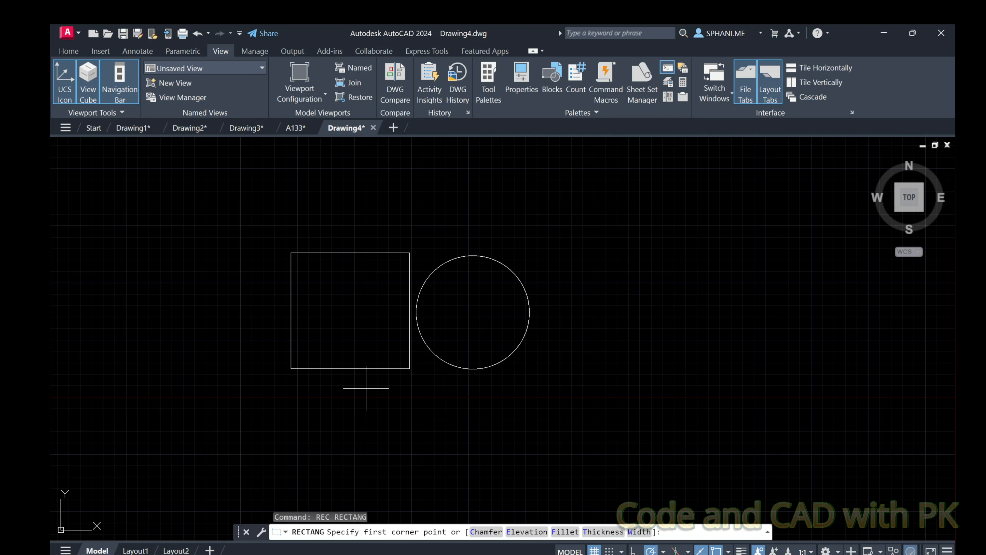
{"action": "left_click", "coordinate": [365, 388]}
{"action": "left_click", "coordinate": [542, 469]}
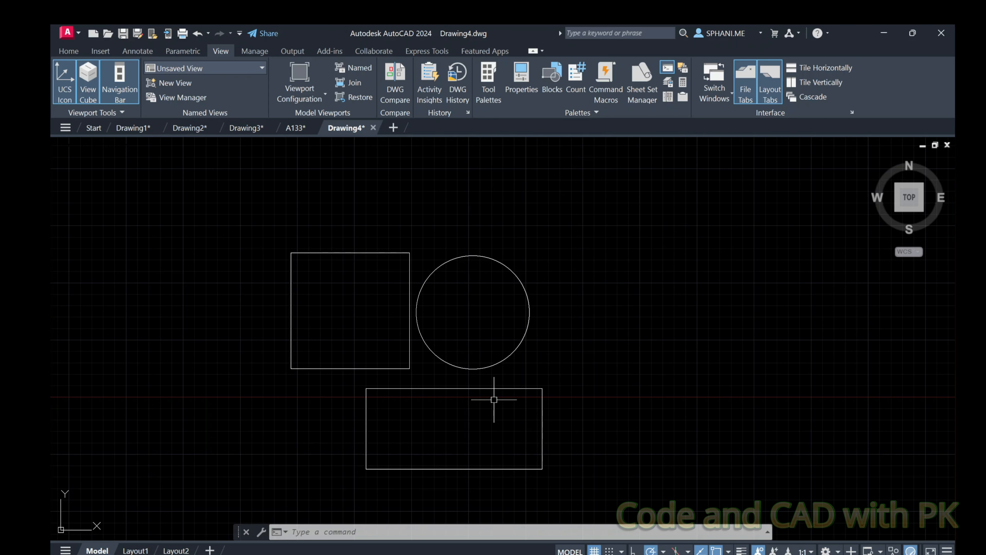
Combine the square, the circle and the wide rectangle into one unnamed group with the GROUP command
{"action": "middle_click_drag", "start_coordinate": [495, 397], "coordinate": [408, 331]}
{"action": "type", "text": "GRO"}
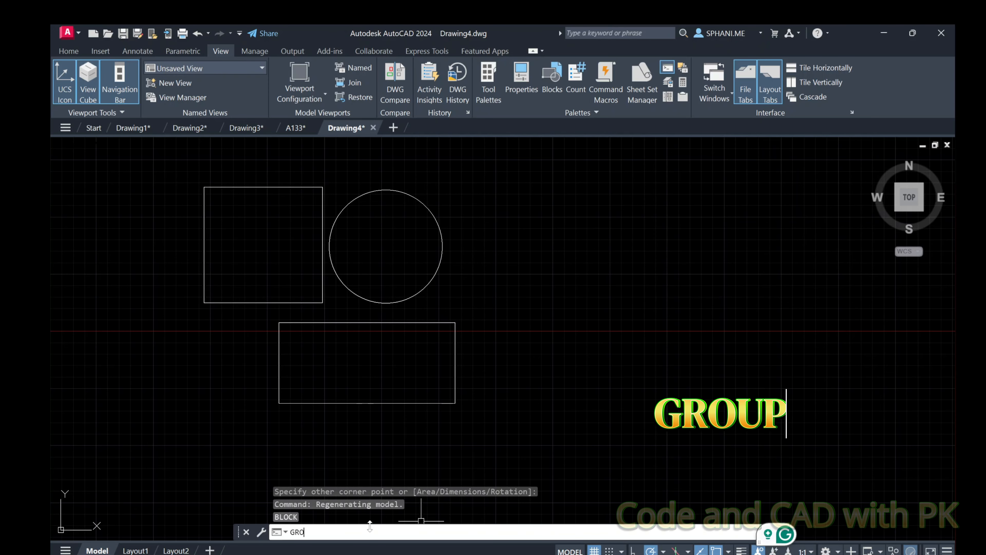
{"action": "type", "text": "UP"}
{"action": "key", "text": "Return"}
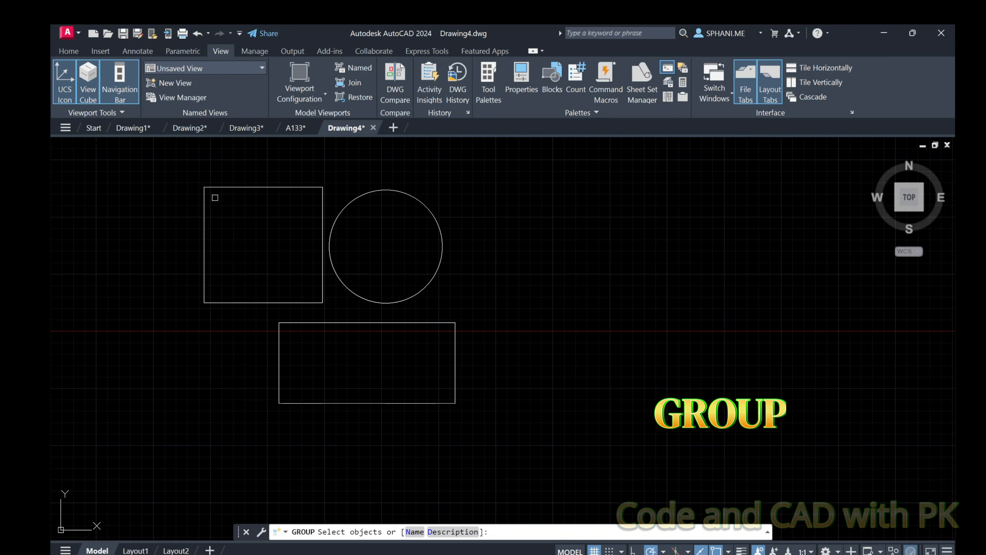
{"action": "left_click", "coordinate": [185, 177]}
{"action": "left_click", "coordinate": [514, 434]}
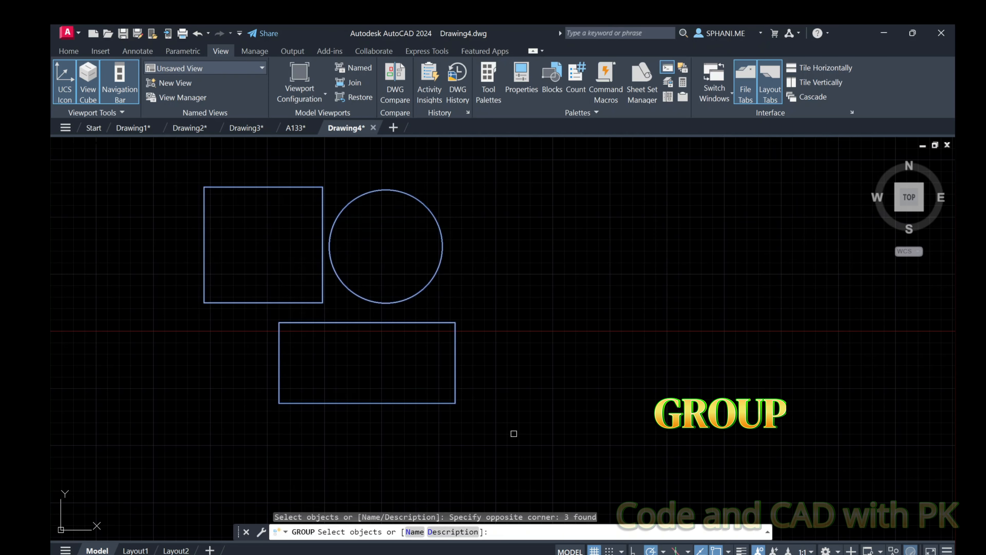
{"action": "right_click", "coordinate": [506, 357]}
{"action": "left_click", "coordinate": [527, 358]}
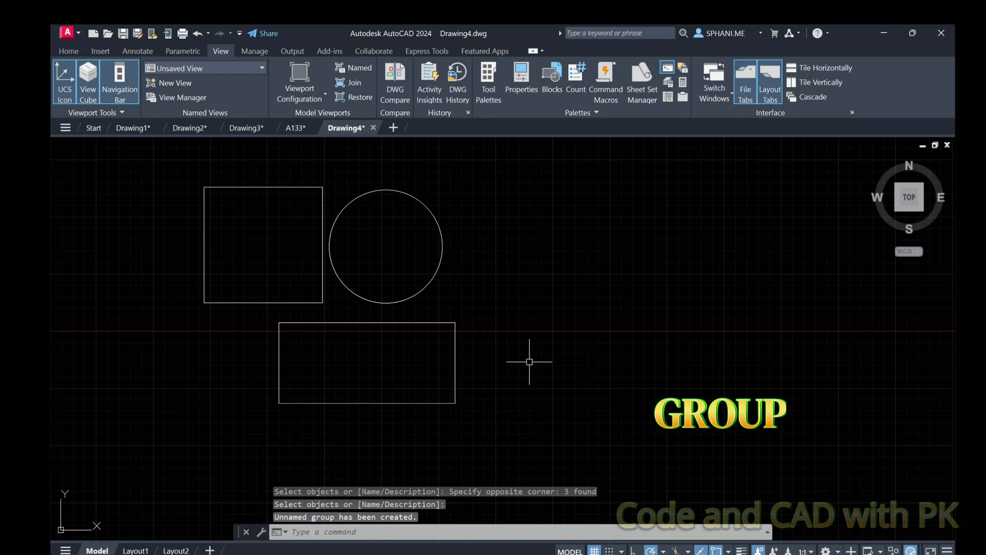
Move the group about 7750 units horizontally to the right by its grip and deselect it
{"action": "left_click", "coordinate": [422, 322]}
{"action": "left_click", "coordinate": [395, 337]}
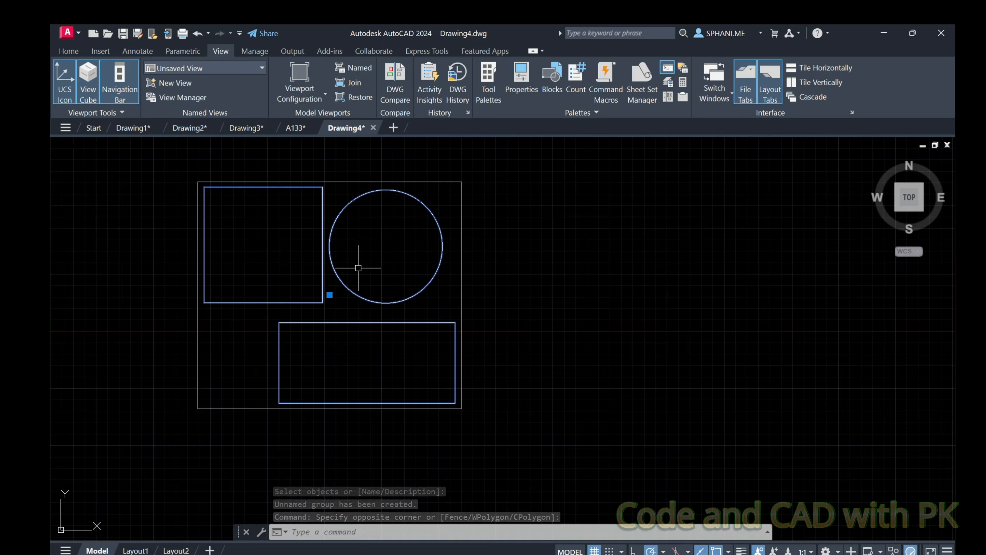
{"action": "left_click", "coordinate": [329, 295]}
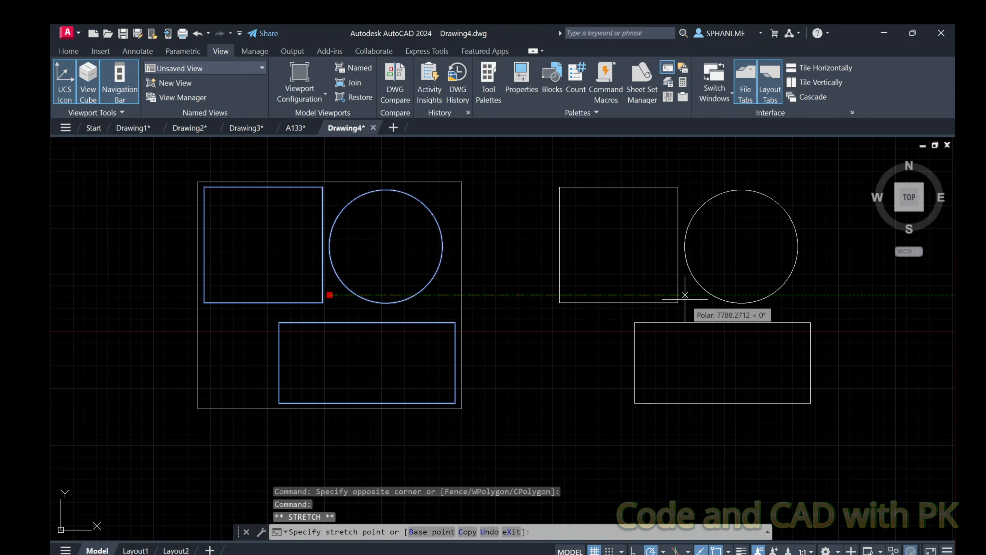
{"action": "left_click", "coordinate": [682, 299]}
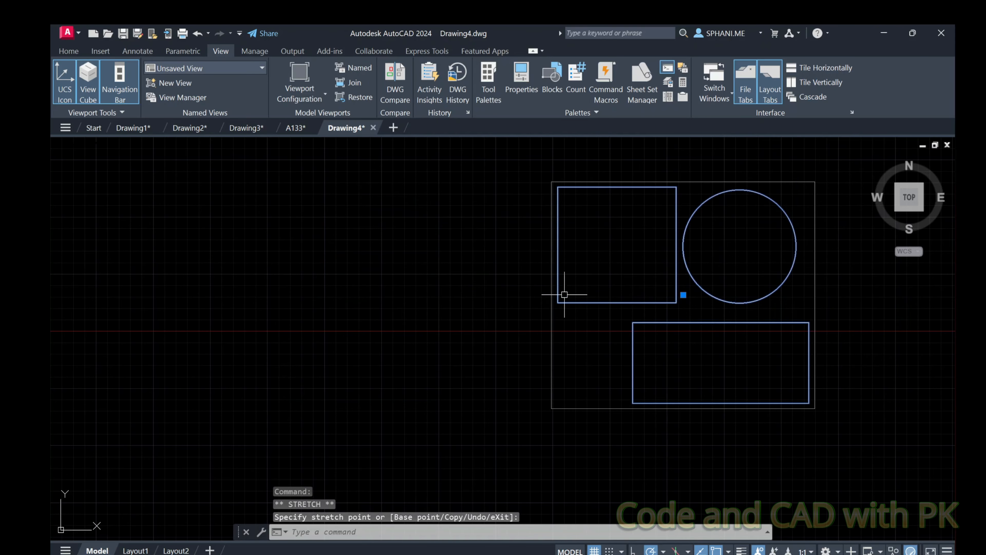
{"action": "key", "text": "Escape"}
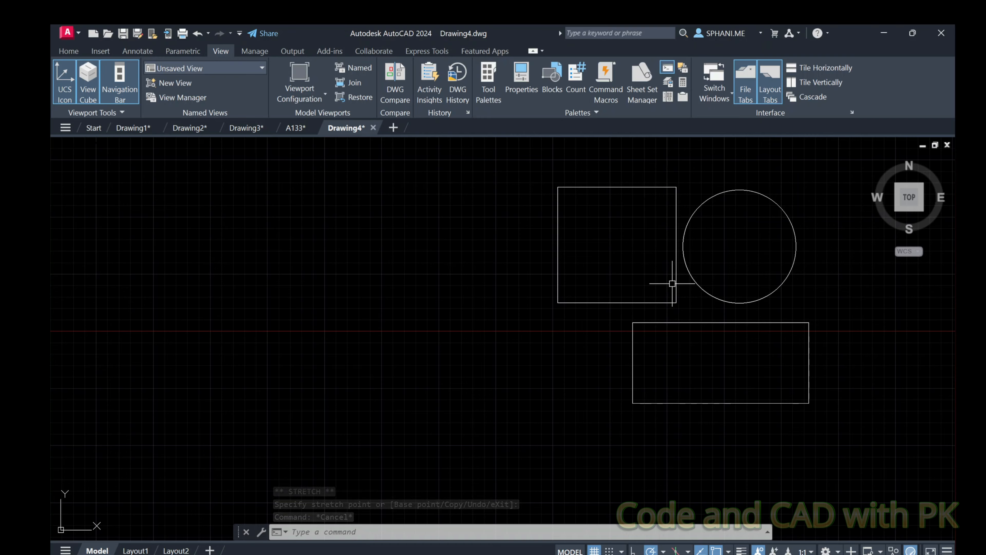
Select the square's bottom, left and right edges individually inside the group, and clear the selection
{"action": "left_click", "coordinate": [615, 302], "text": "ctrl"}
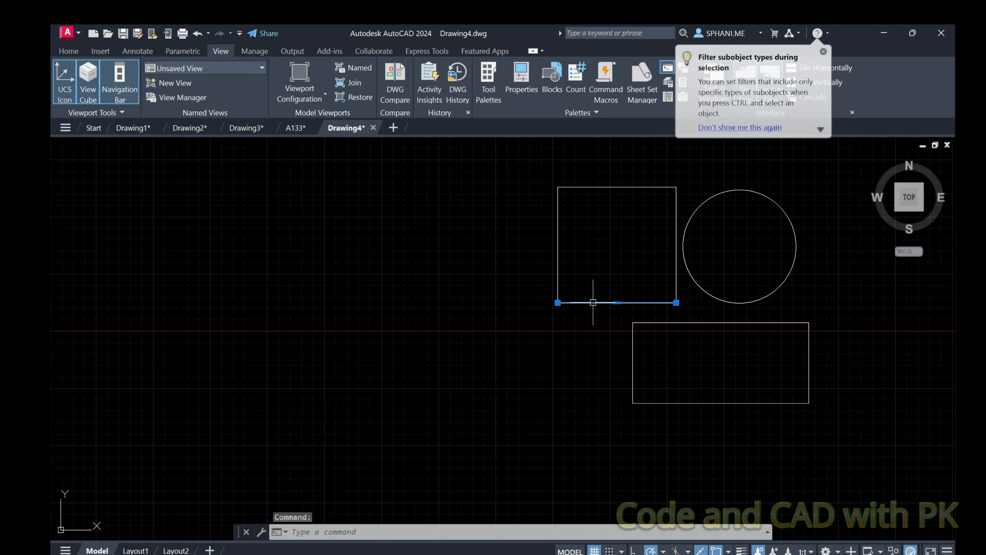
{"action": "left_click", "coordinate": [557, 247], "text": "ctrl"}
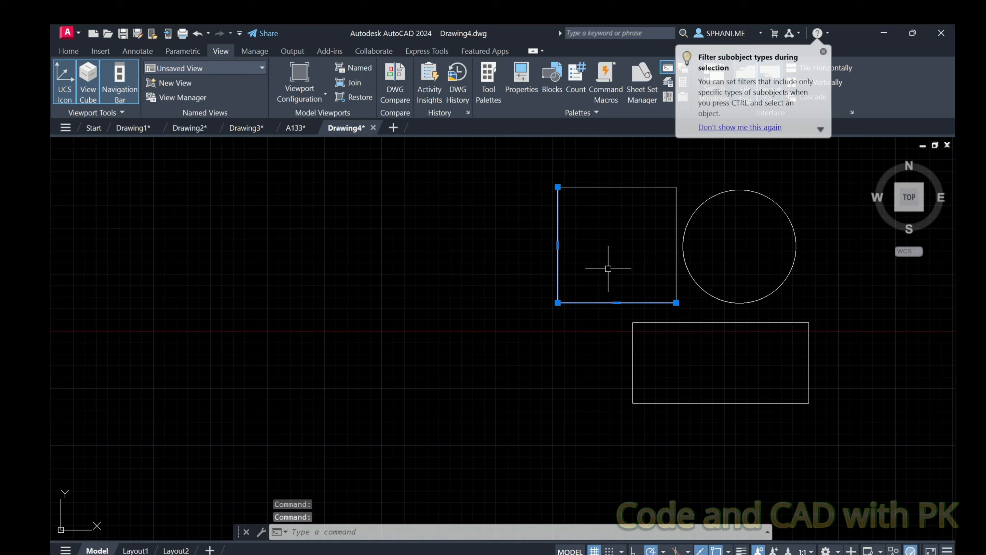
{"action": "left_click", "coordinate": [676, 259], "text": "ctrl"}
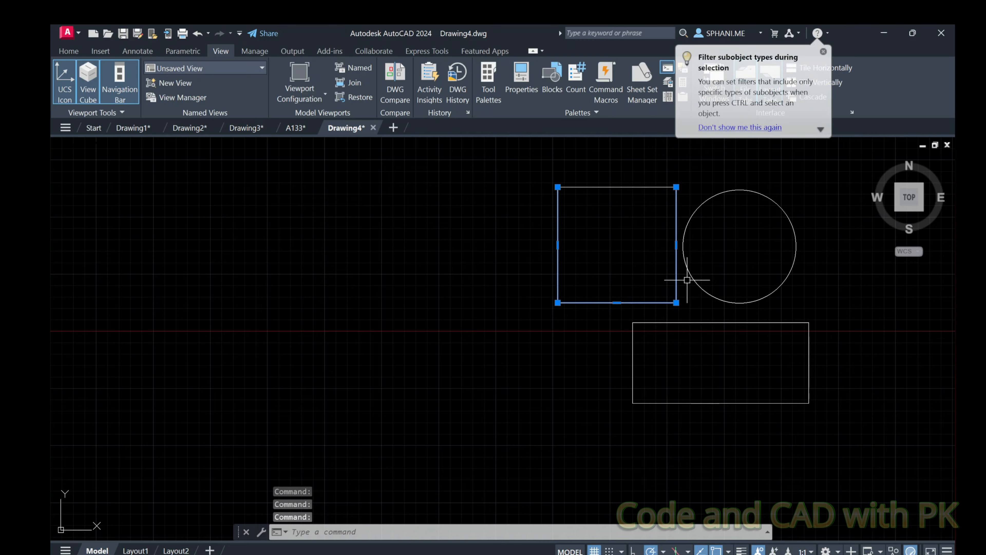
{"action": "key", "text": "Escape"}
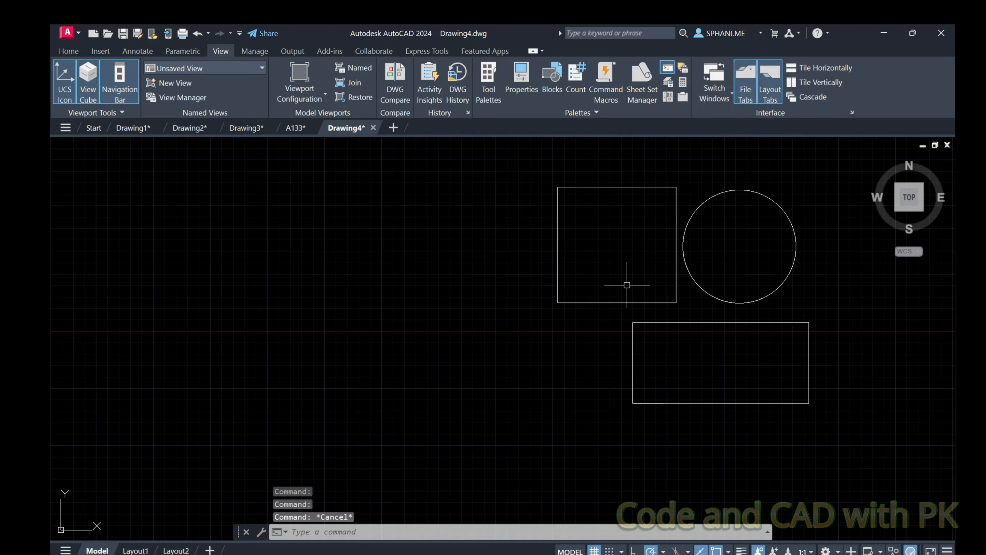
{"action": "key", "text": "Escape"}
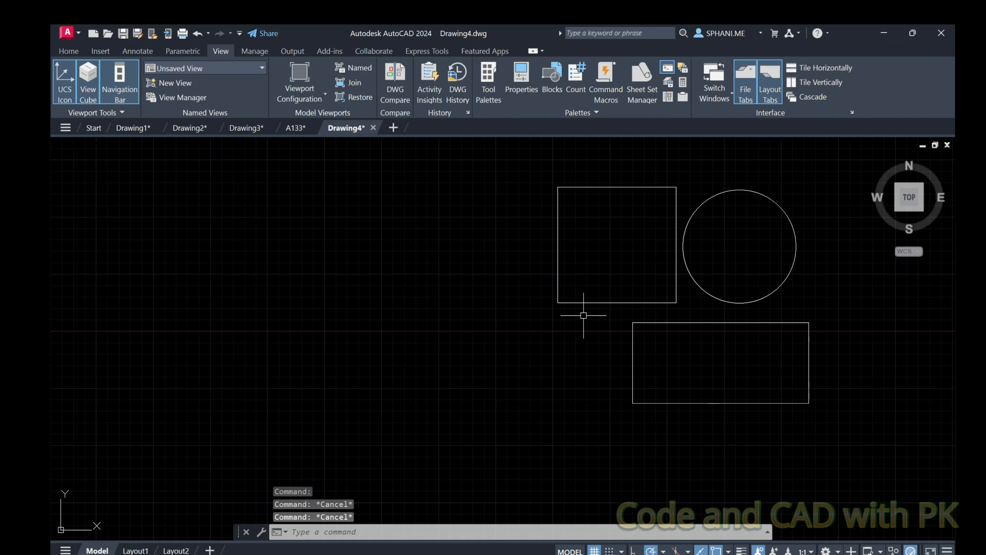
Select the group with a crossing window over the circle and the square's right edge, and clear the selection
{"action": "scroll", "coordinate": [584, 315], "scroll_direction": "down", "scroll_amount": 2}
{"action": "scroll", "coordinate": [634, 327], "scroll_direction": "up", "scroll_amount": 2}
{"action": "middle_click_drag", "start_coordinate": [636, 324], "coordinate": [533, 336]}
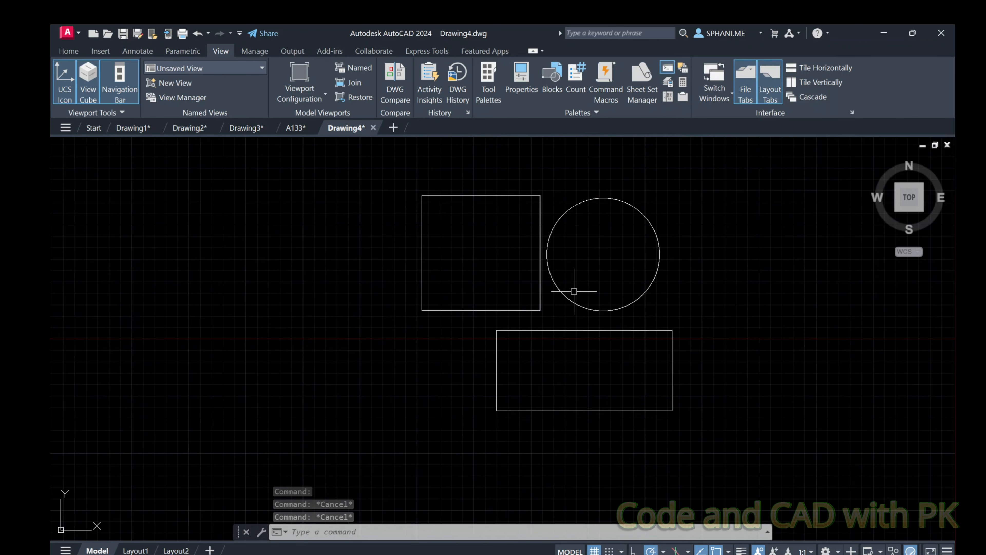
{"action": "left_click", "coordinate": [573, 275]}
{"action": "left_click", "coordinate": [497, 263]}
{"action": "key", "text": "Escape"}
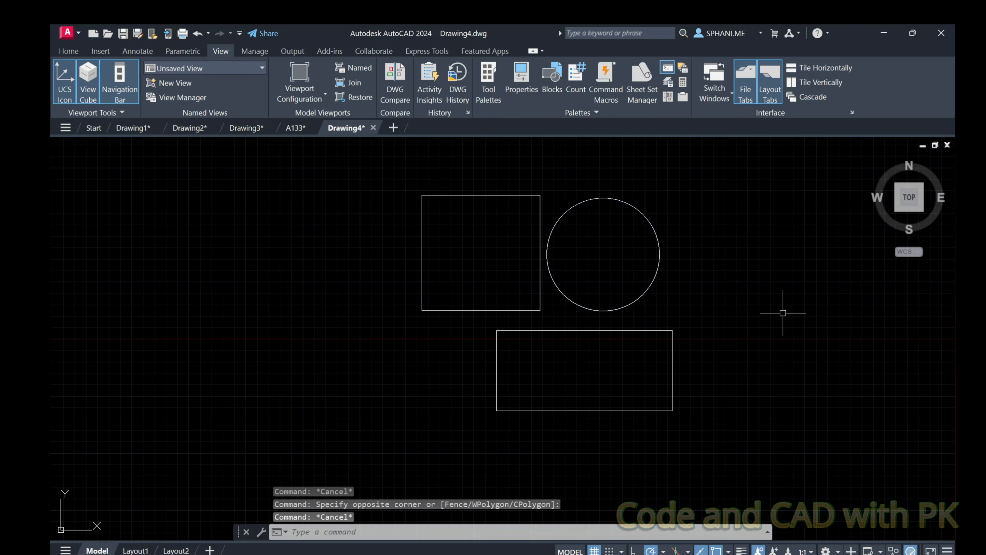
Ungroup the square, circle and wide rectangle with the UNGROUP command
{"action": "left_click", "coordinate": [782, 312]}
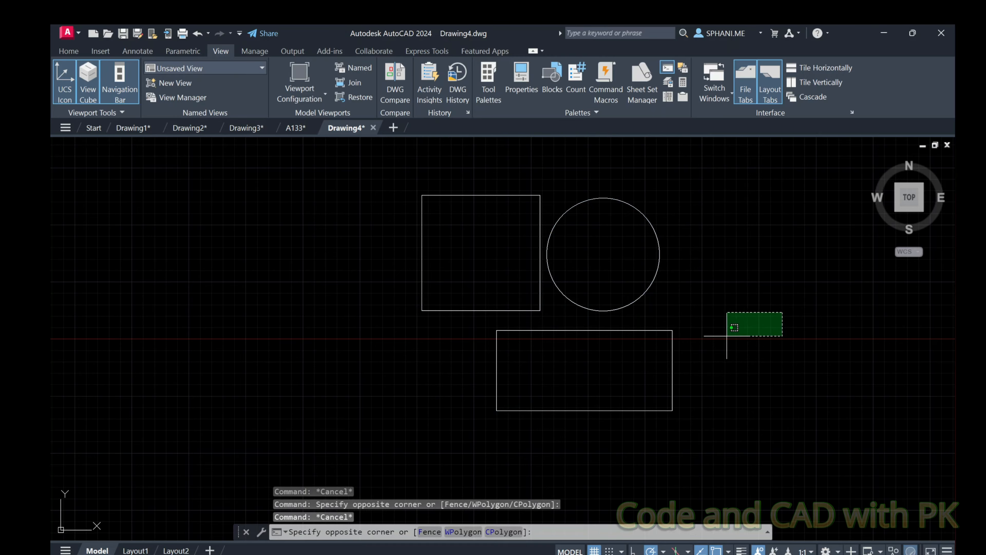
{"action": "left_click", "coordinate": [705, 336]}
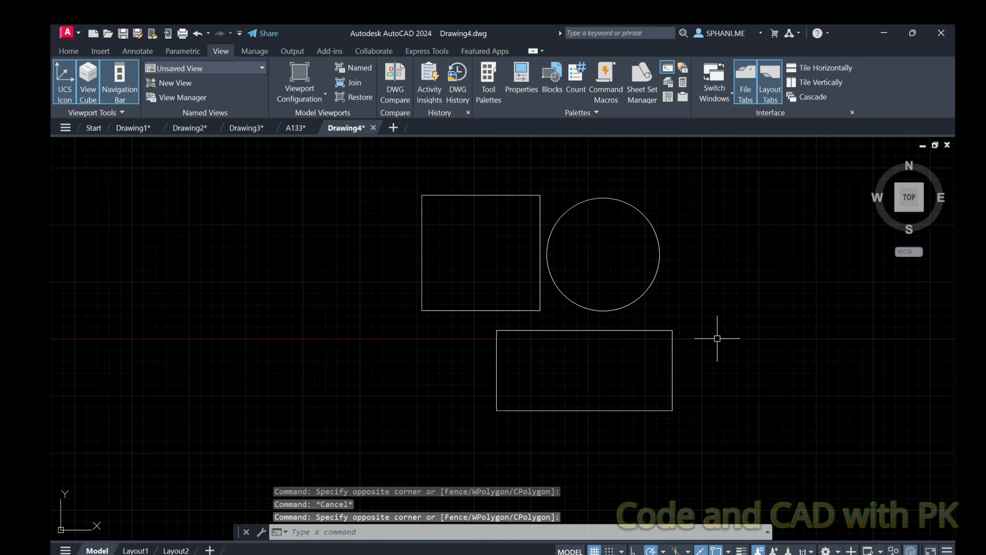
{"action": "type", "text": "UNGROUP"}
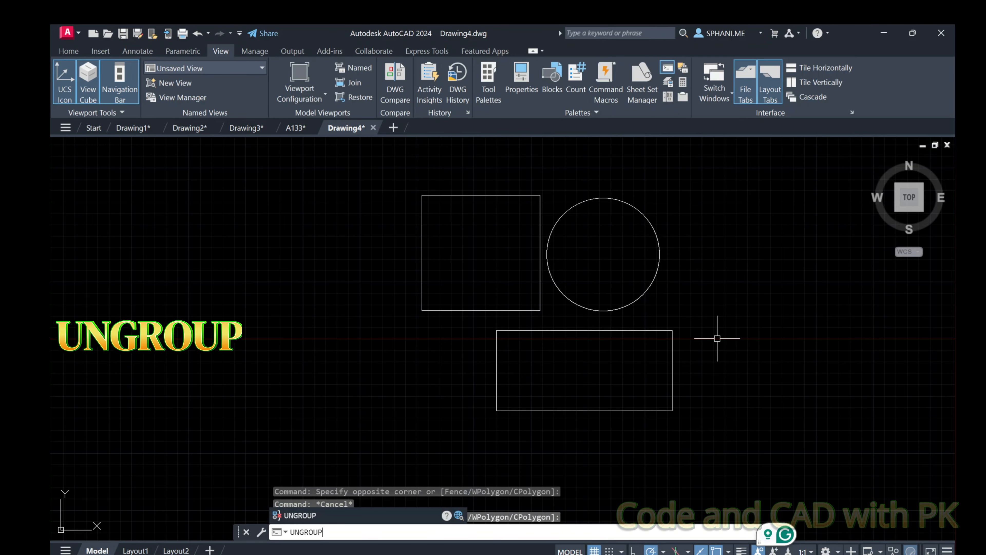
{"action": "key", "text": "Return"}
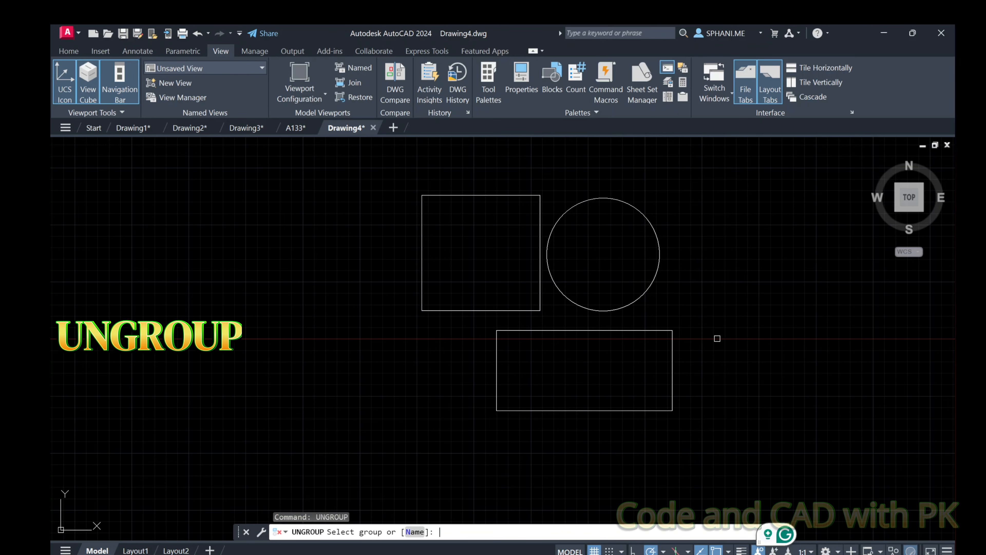
{"action": "left_click", "coordinate": [467, 197]}
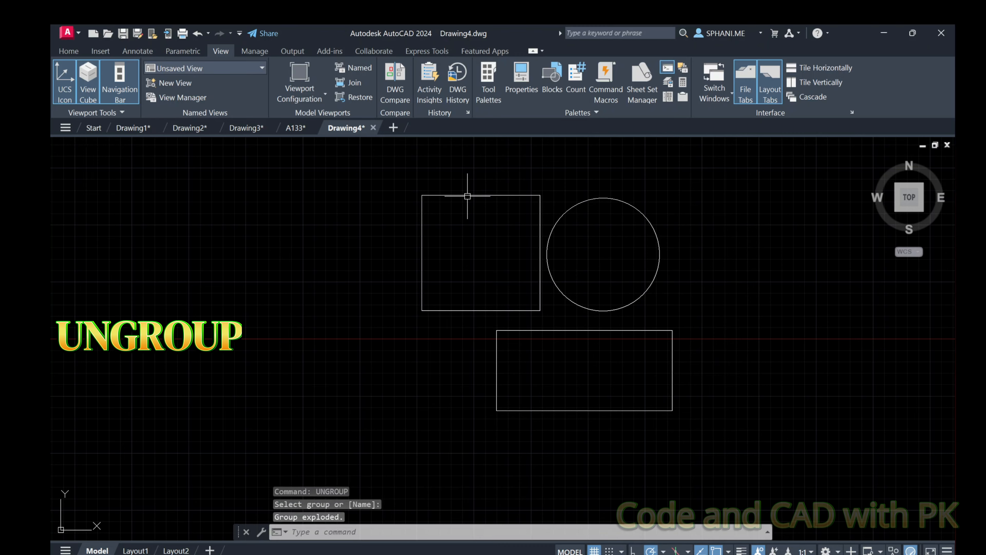
Check the ungrouped shapes by selecting the square and the circle separately, and clear the selection
{"action": "left_click", "coordinate": [455, 189]}
{"action": "left_click", "coordinate": [431, 209]}
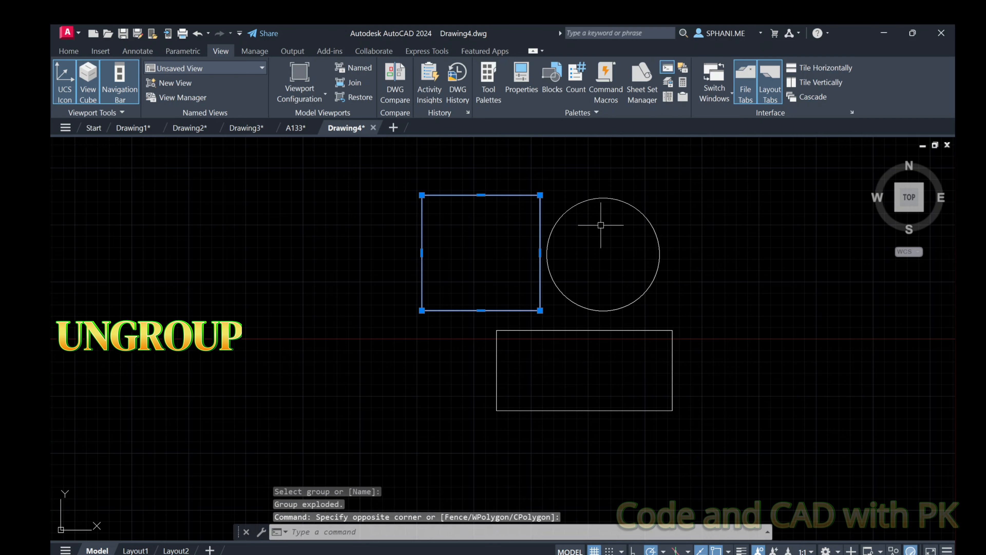
{"action": "key", "text": "Escape"}
{"action": "left_click", "coordinate": [606, 213]}
{"action": "left_click", "coordinate": [583, 189]}
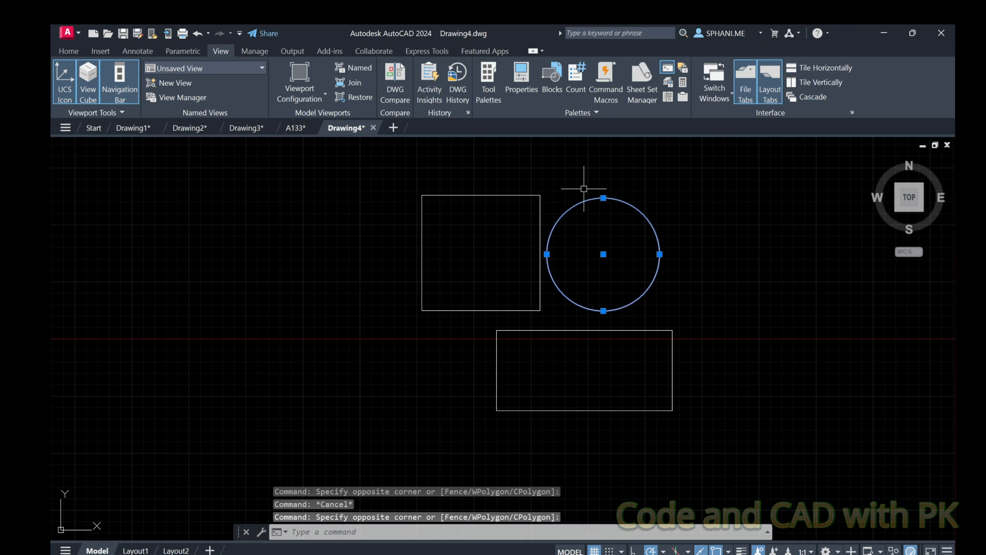
{"action": "left_click", "coordinate": [649, 331]}
{"action": "key", "text": "Escape"}
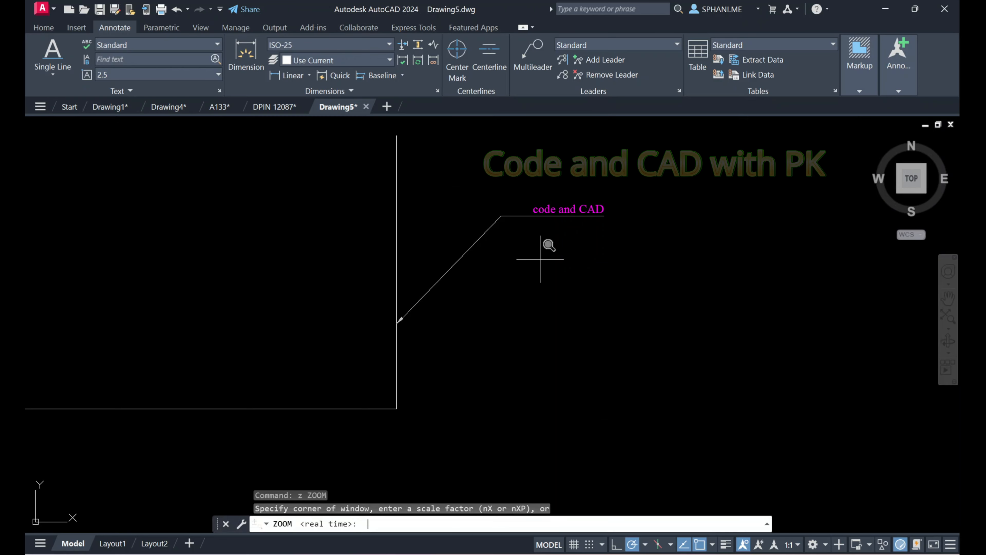
Adjust the magnification around the "code and CAD" leader with the real-time ZOOM command
{"action": "scroll", "coordinate": [539, 256], "scroll_direction": "up", "scroll_amount": 5}
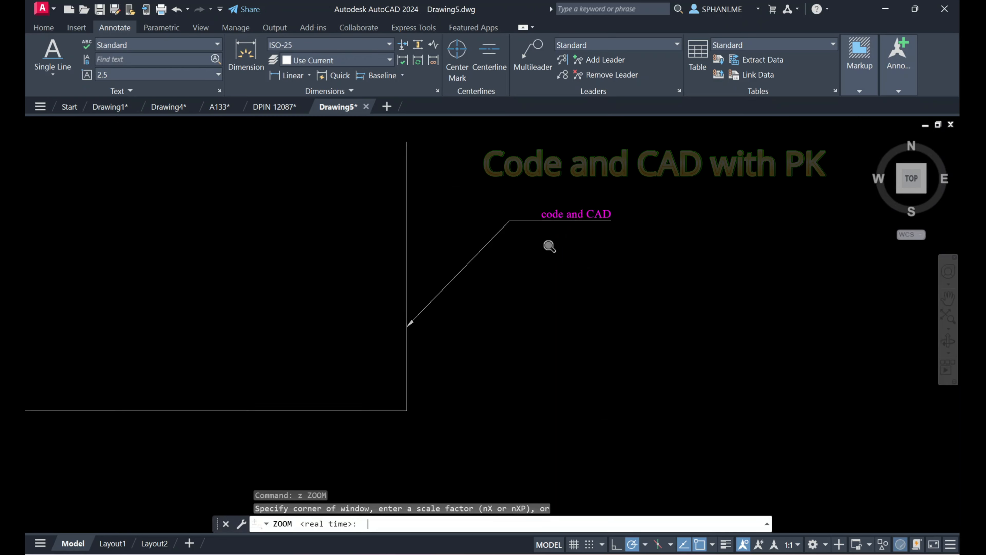